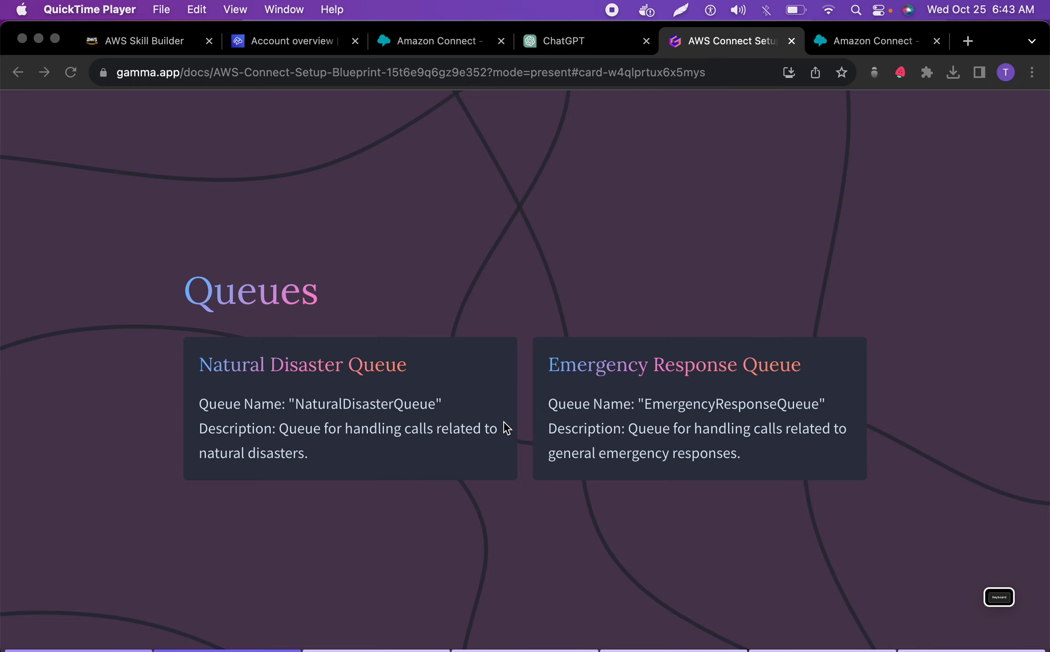
Review the AWS Connect setup slides covering queues, routing profiles, contact flows, business hours, users and the IVR prompt
key("Right")
key("Right")
key("Right")
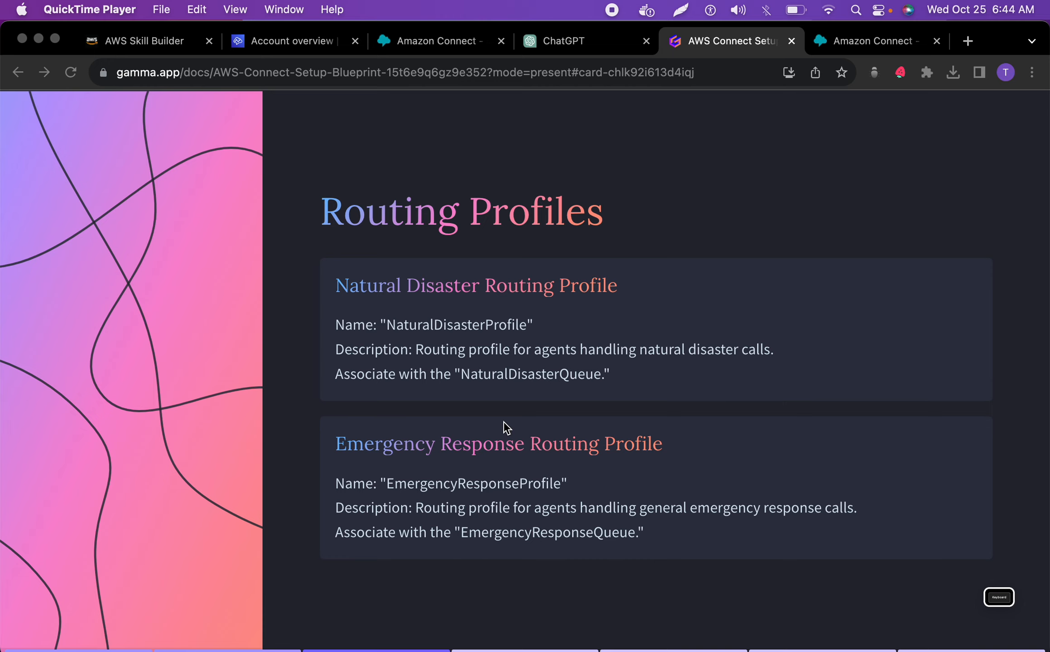
key("Left")
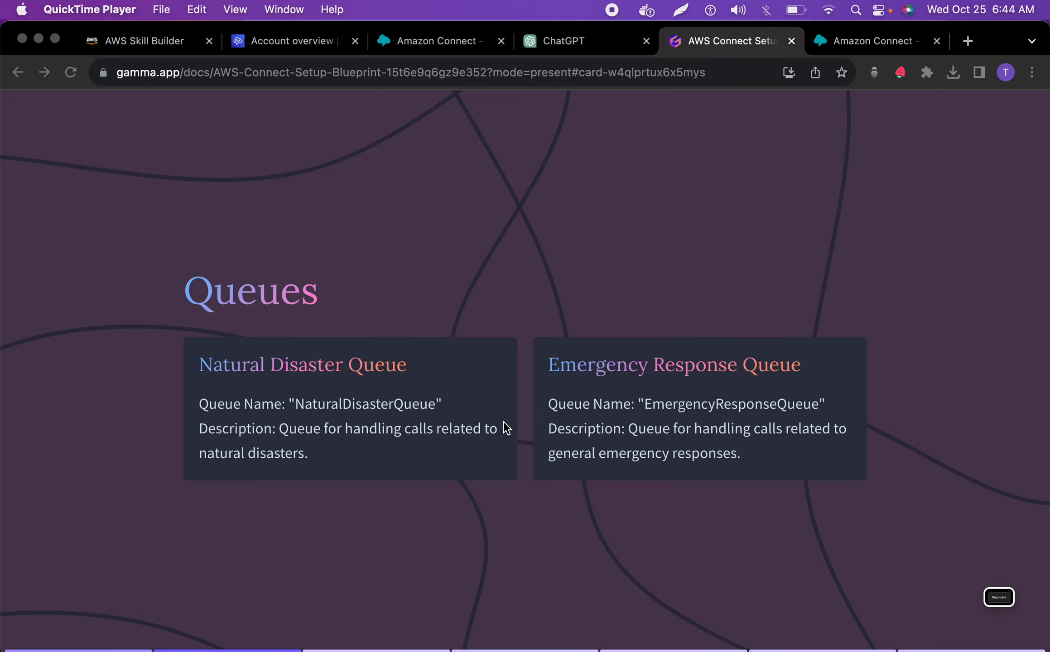
key("Right")
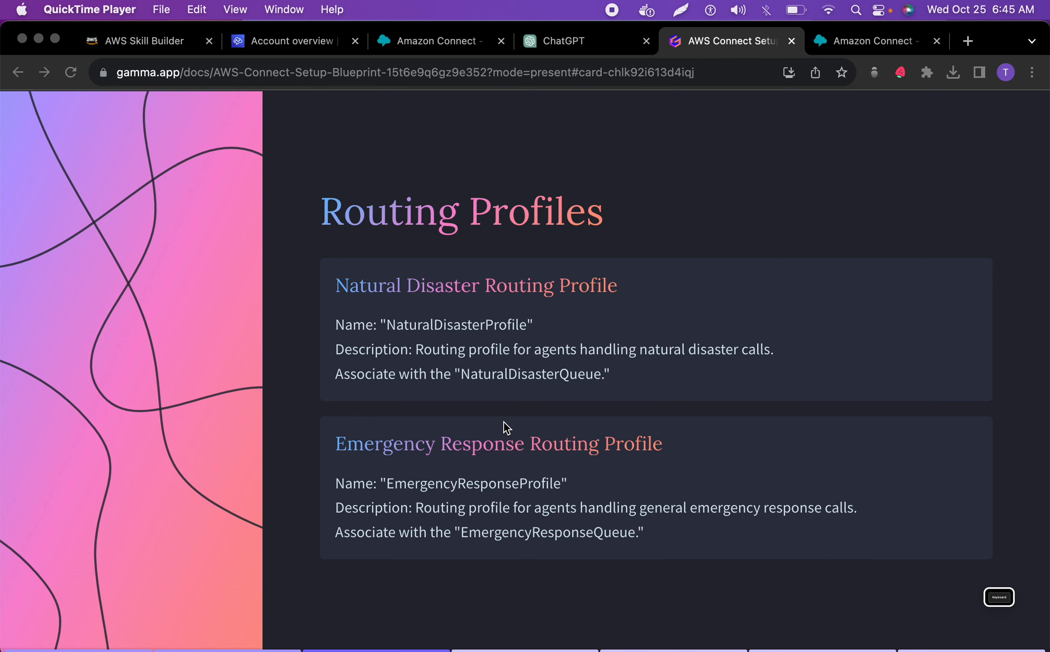
key("Right")
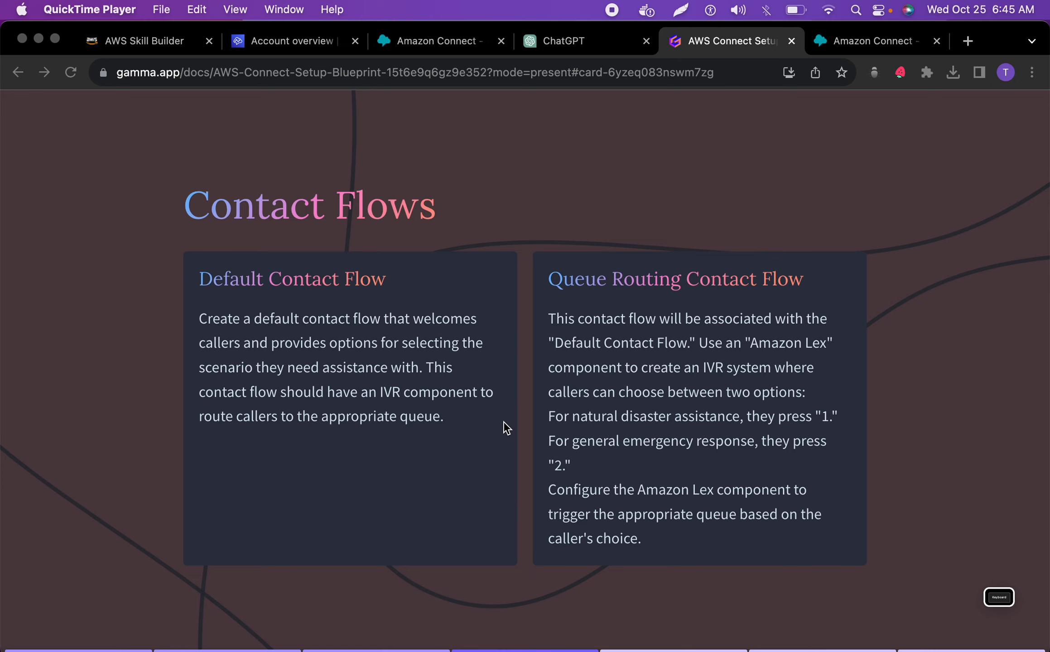
key("Right")
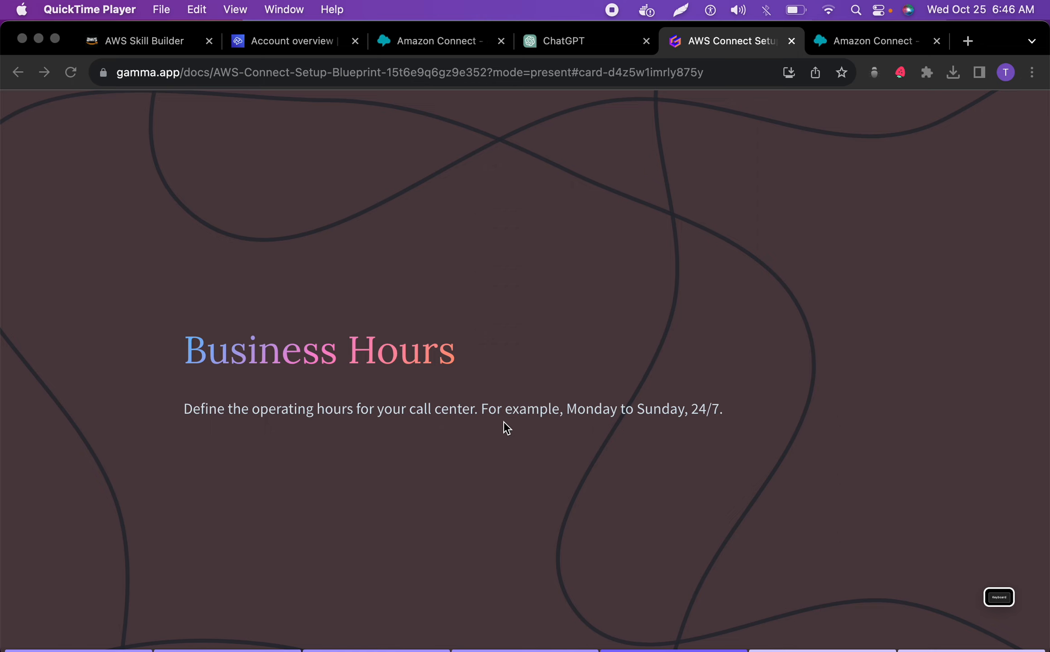
key("Right")
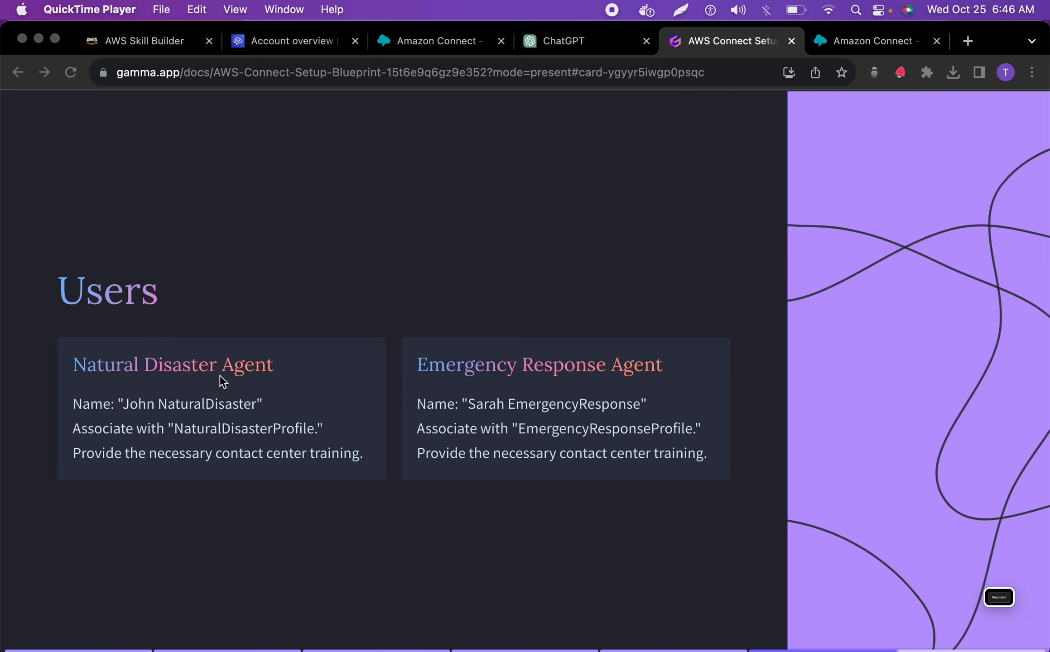
key("Right")
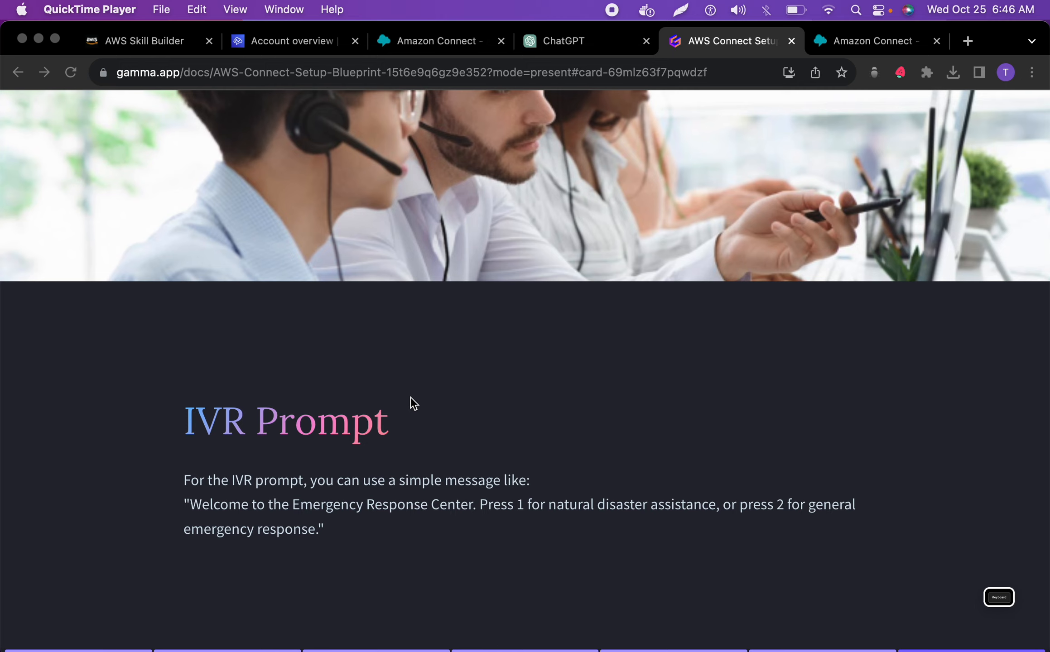
key("Right")
Switch to ChatGPT and review the AWS Connect setup blueprint, the dummy user details, the contact flow names and the text-to-speech prompt
left_click(421, 46)
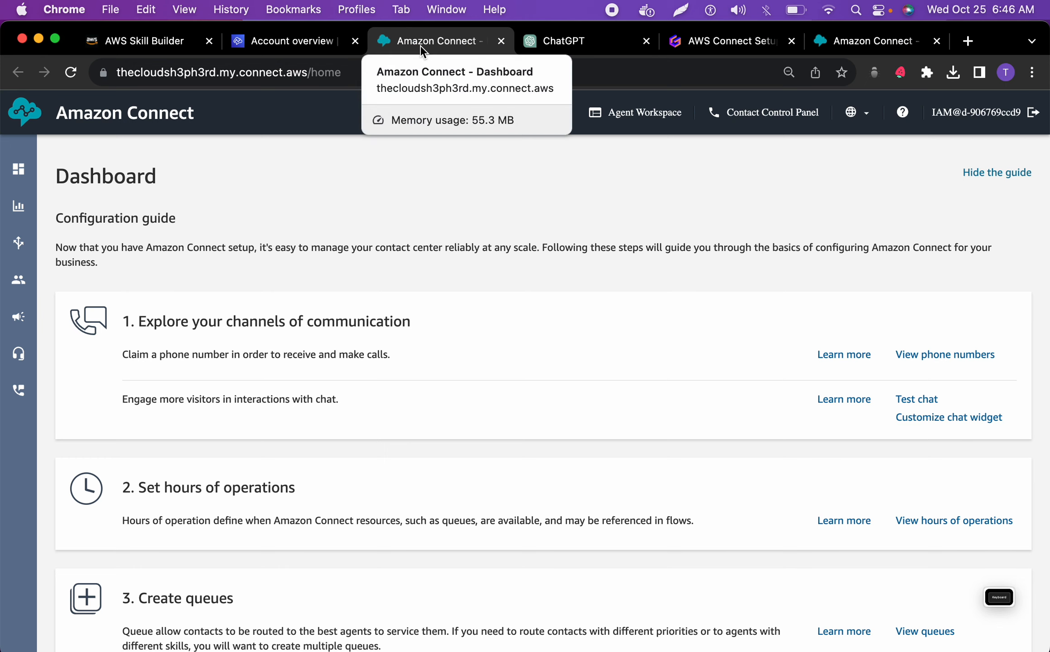
mouse_move(18, 254)
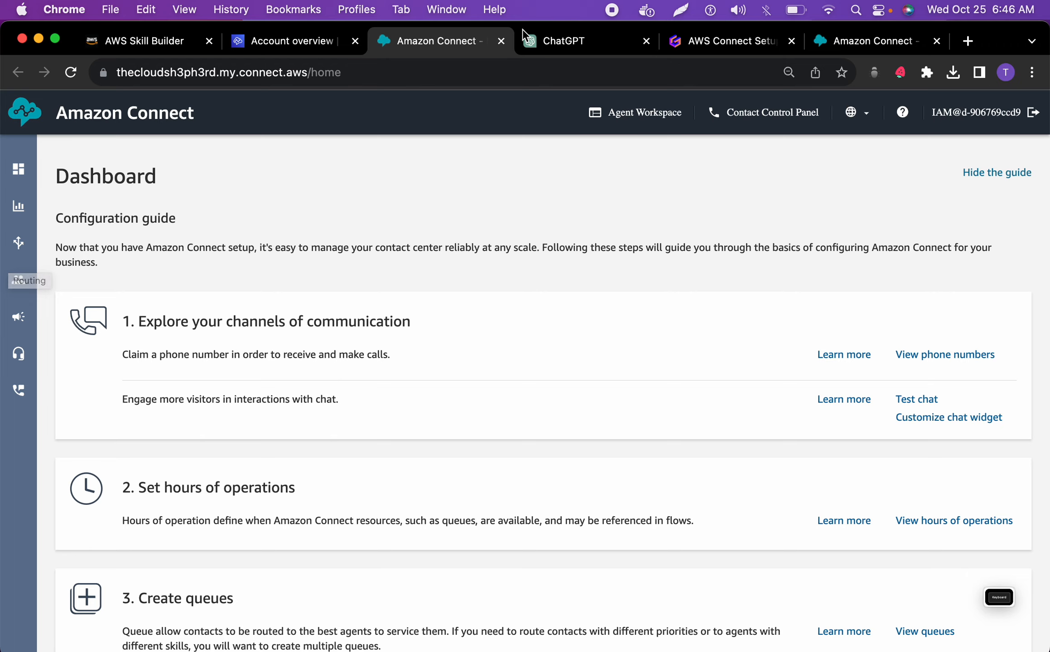
left_click(557, 43)
scroll(533, 263, "down", 5)
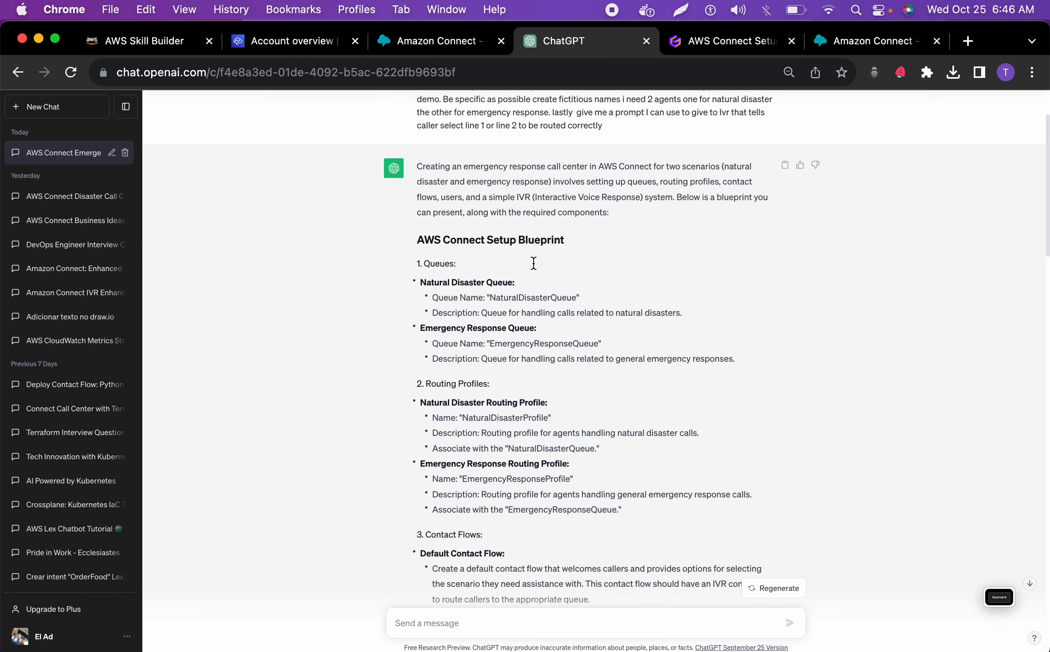
scroll(533, 263, "down", 1)
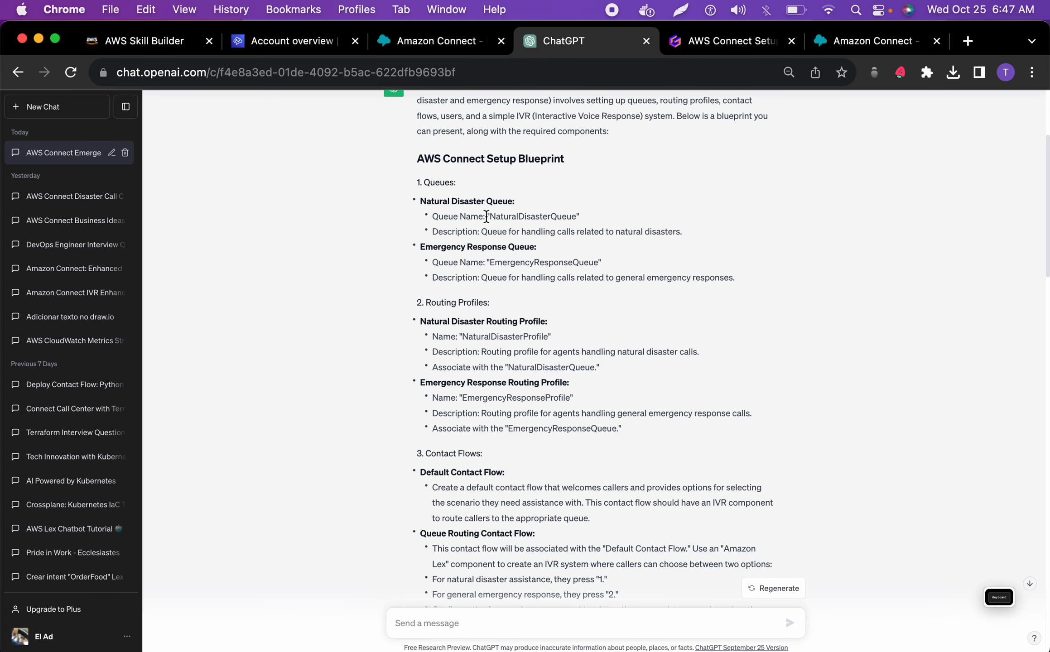
scroll(476, 211, "up", 1)
scroll(481, 212, "down", 15)
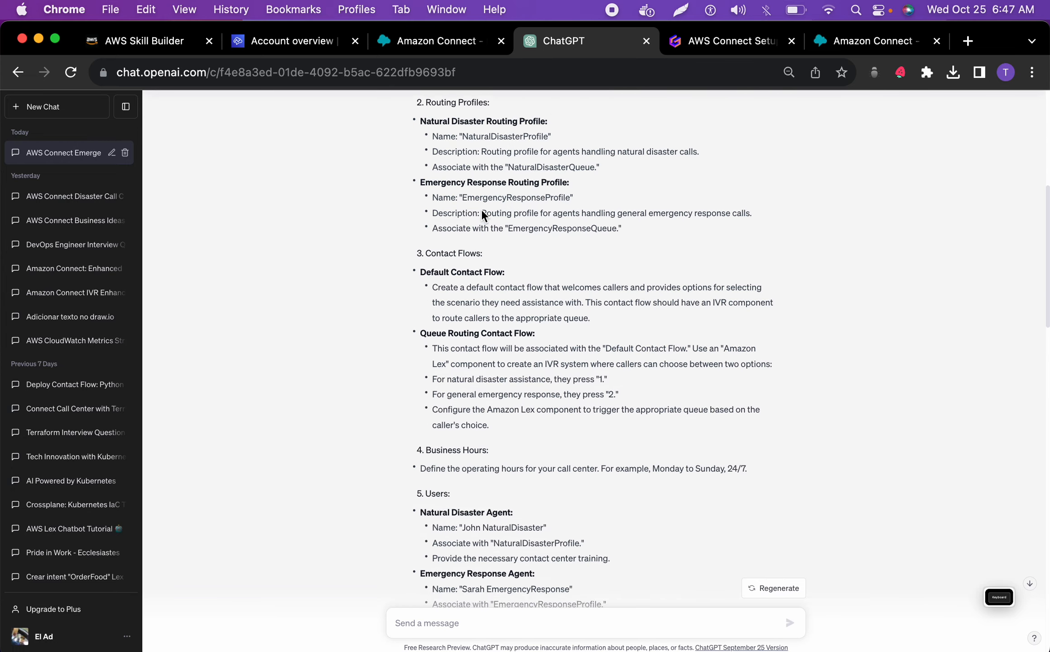
scroll(481, 209, "down", 5)
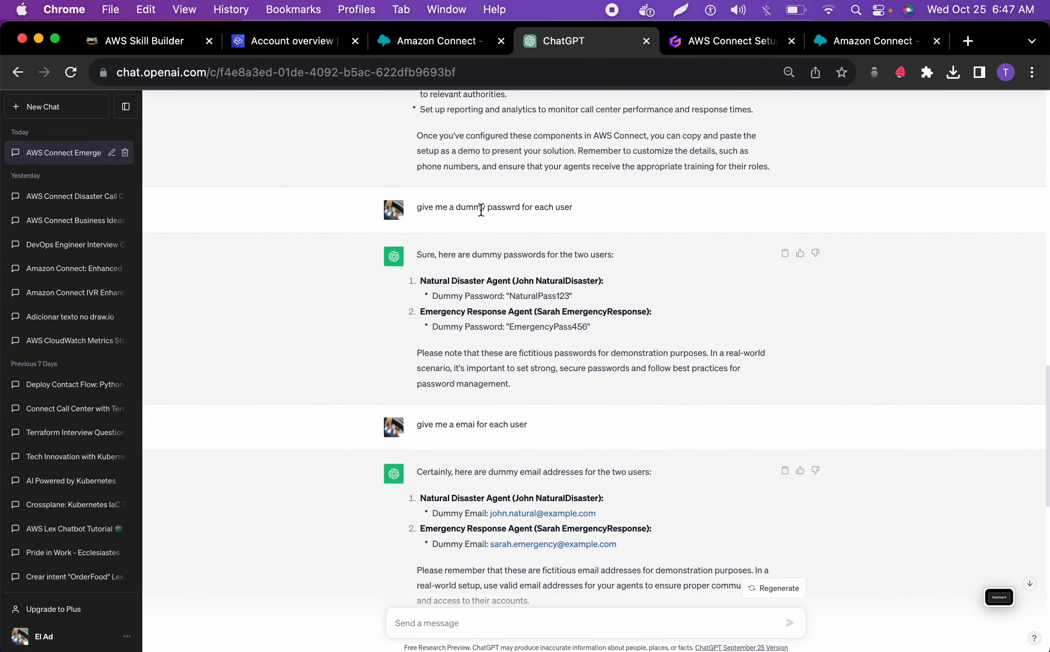
scroll(481, 209, "up", 6)
scroll(481, 210, "down", 10)
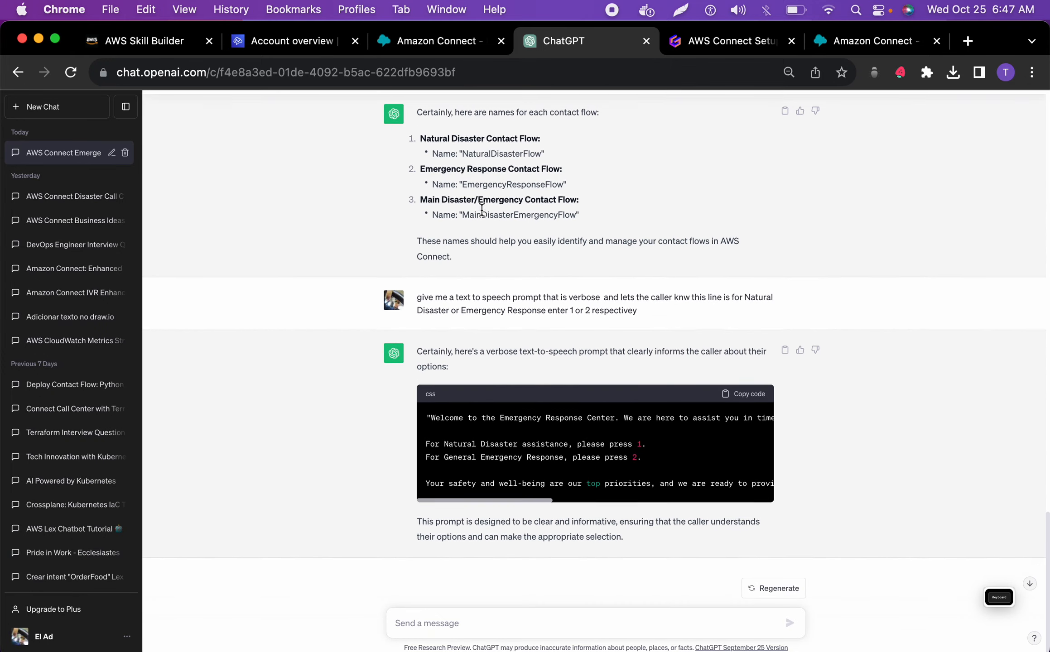
scroll(481, 210, "up", 10)
scroll(482, 214, "up", 1)
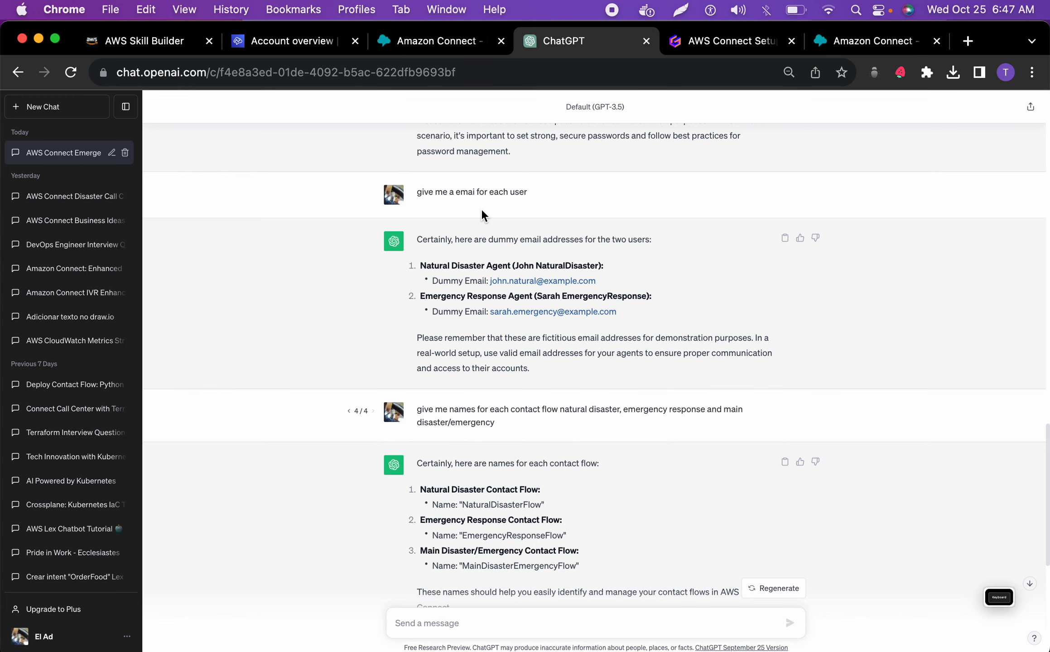
scroll(481, 211, "up", 1)
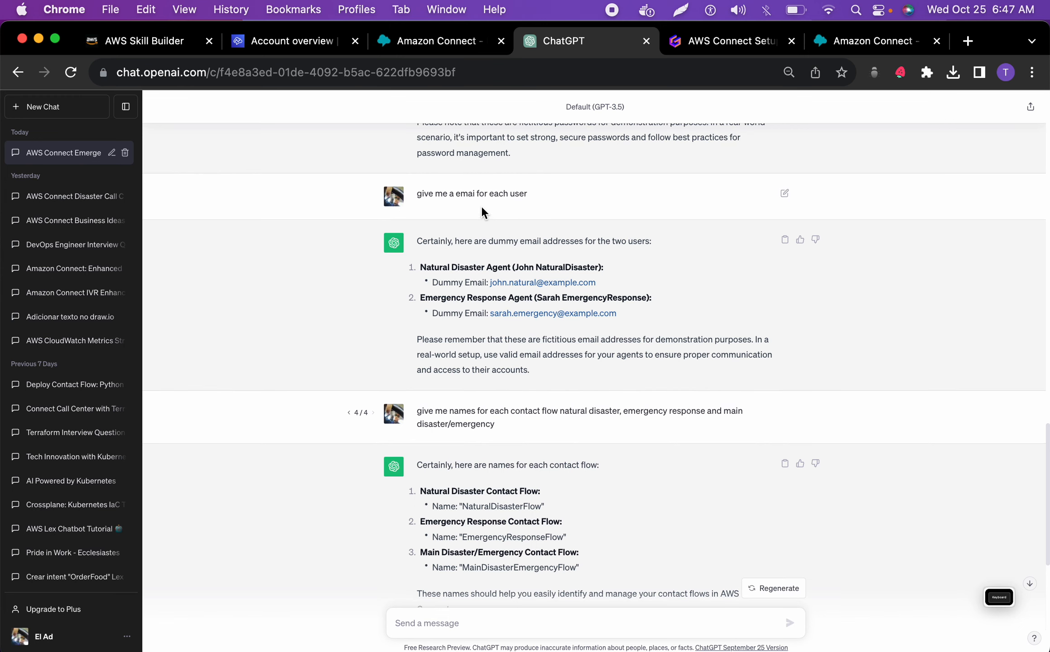
Switch to Amazon Connect and open the form for adding a new user in user management
left_click(462, 41)
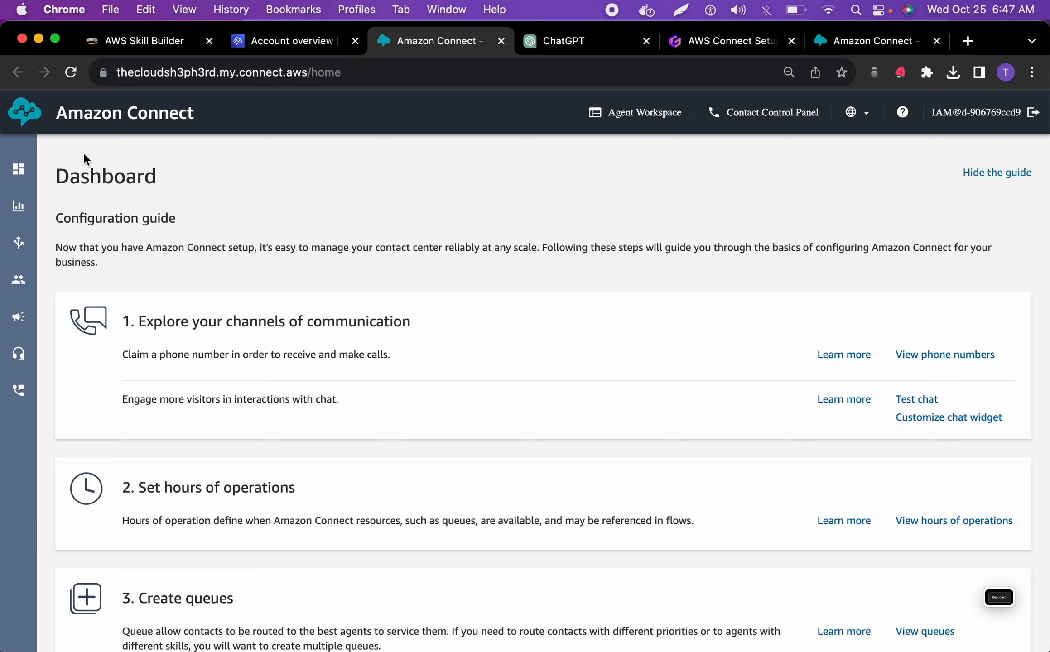
mouse_move(18, 242)
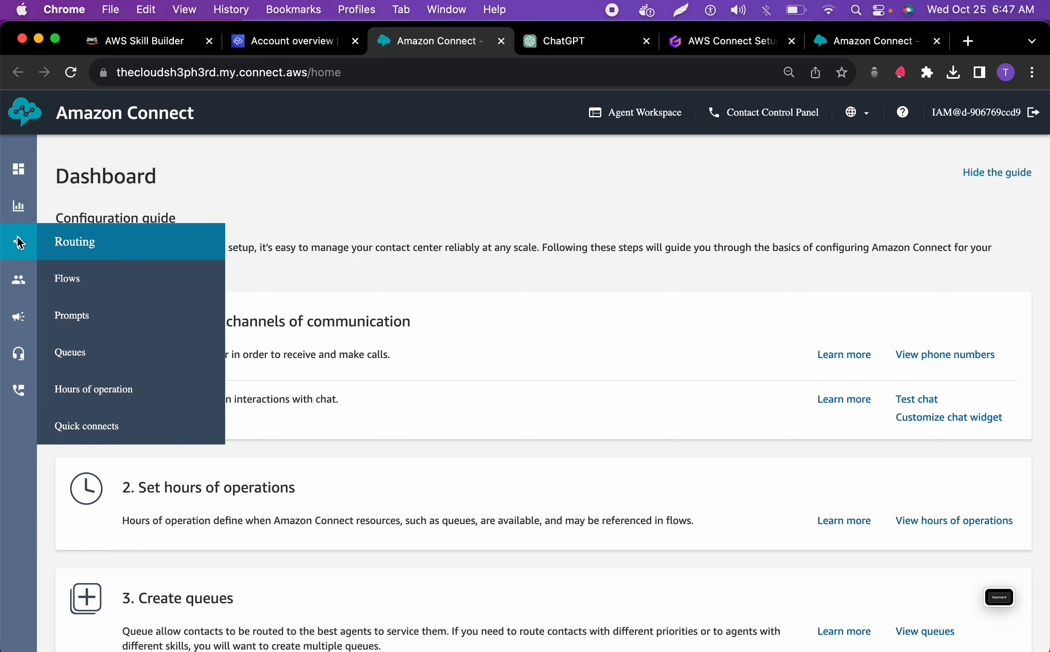
mouse_move(12, 271)
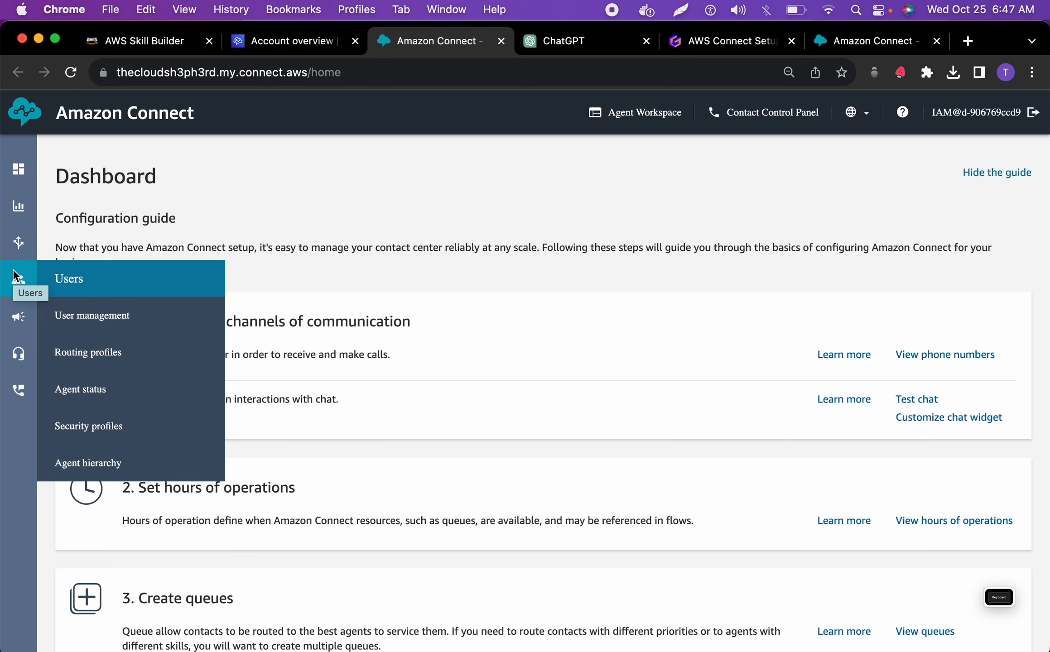
left_click(85, 315)
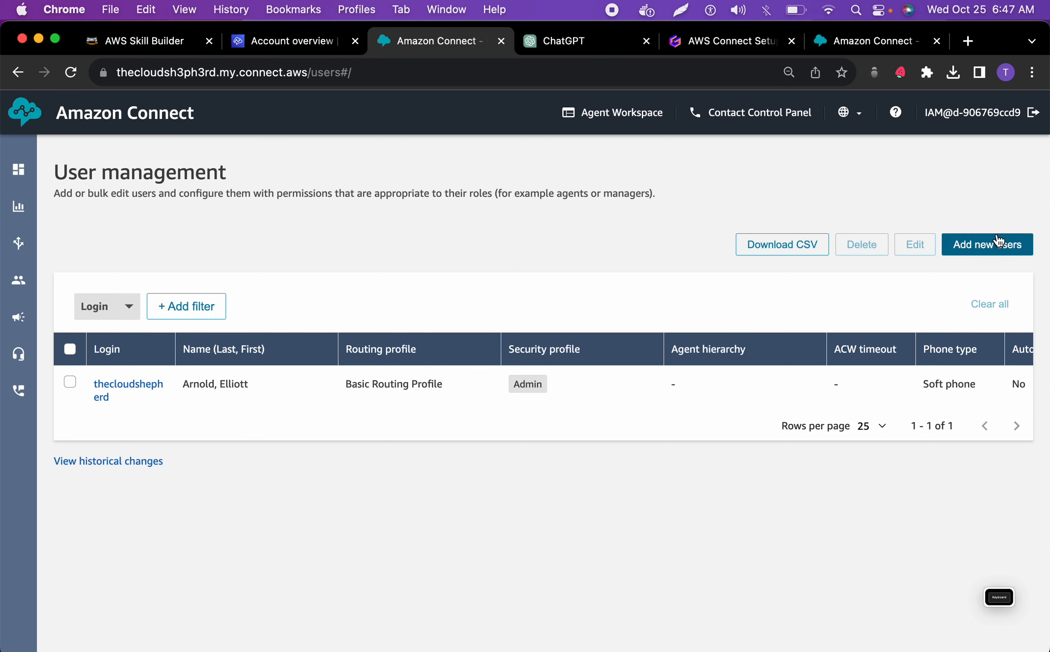
left_click(974, 245)
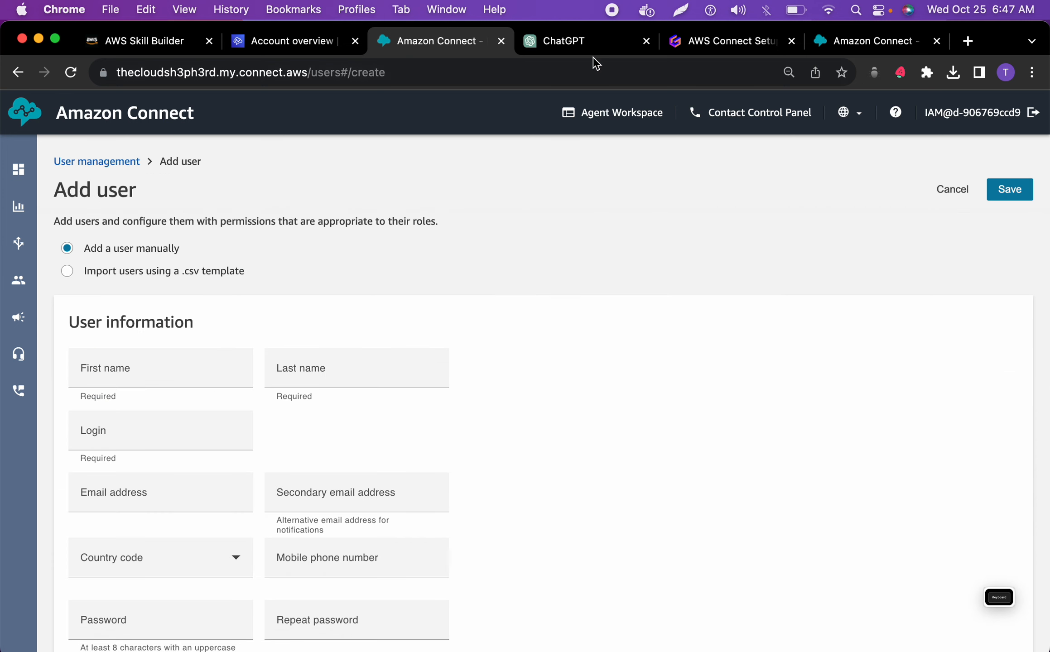
Switch to ChatGPT and copy the Natural Disaster Agent's full name from the blueprint's Users section
left_click(578, 48)
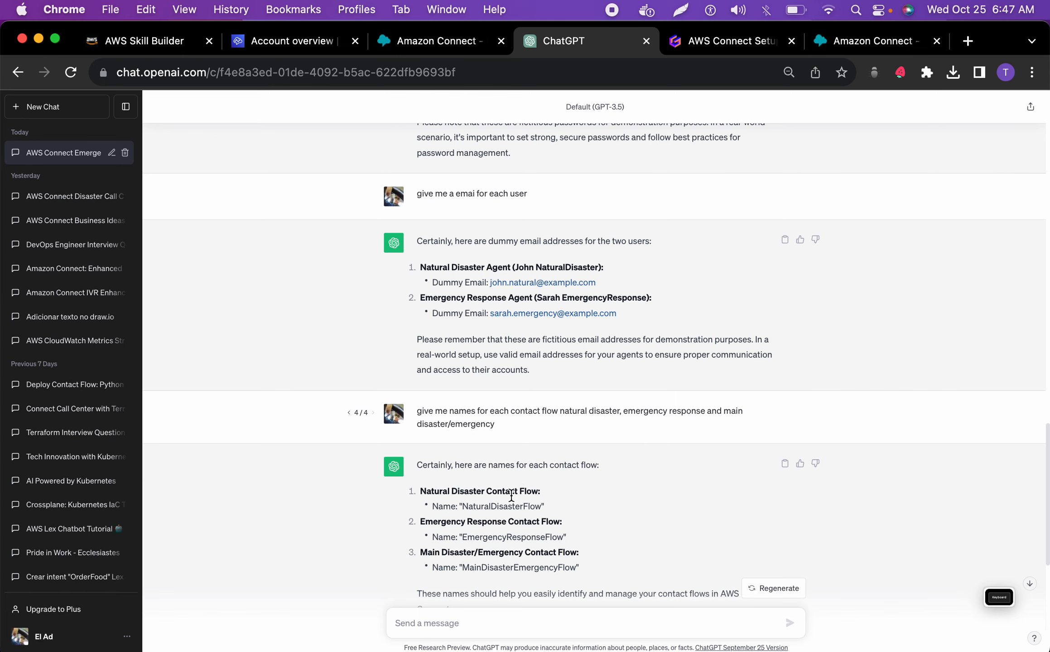
scroll(511, 497, "up", 5)
scroll(478, 376, "up", 15)
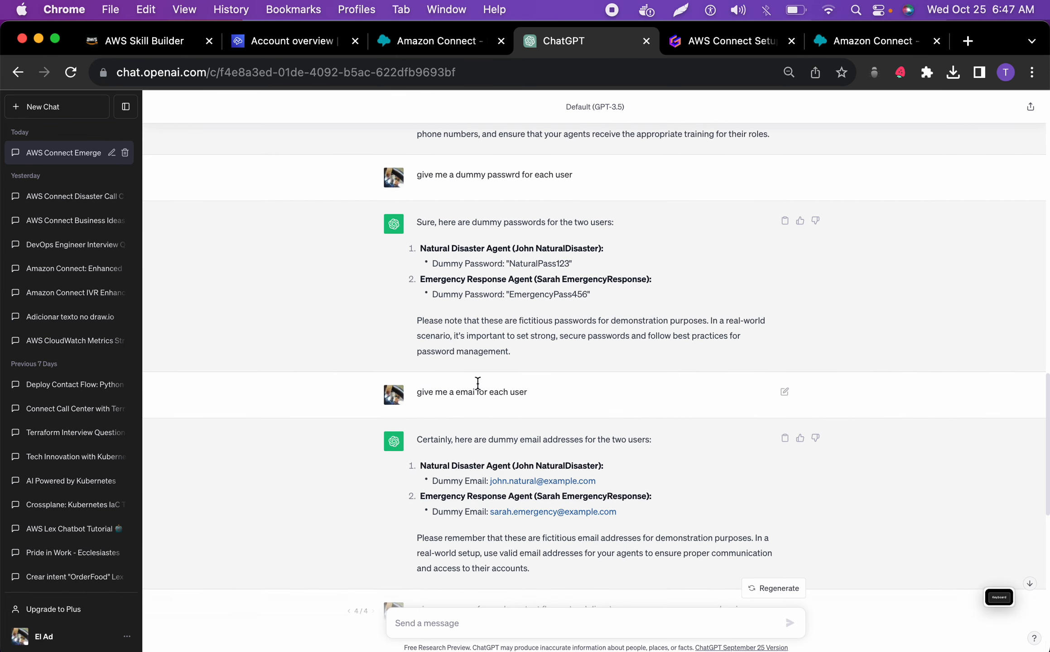
scroll(477, 370, "up", 1)
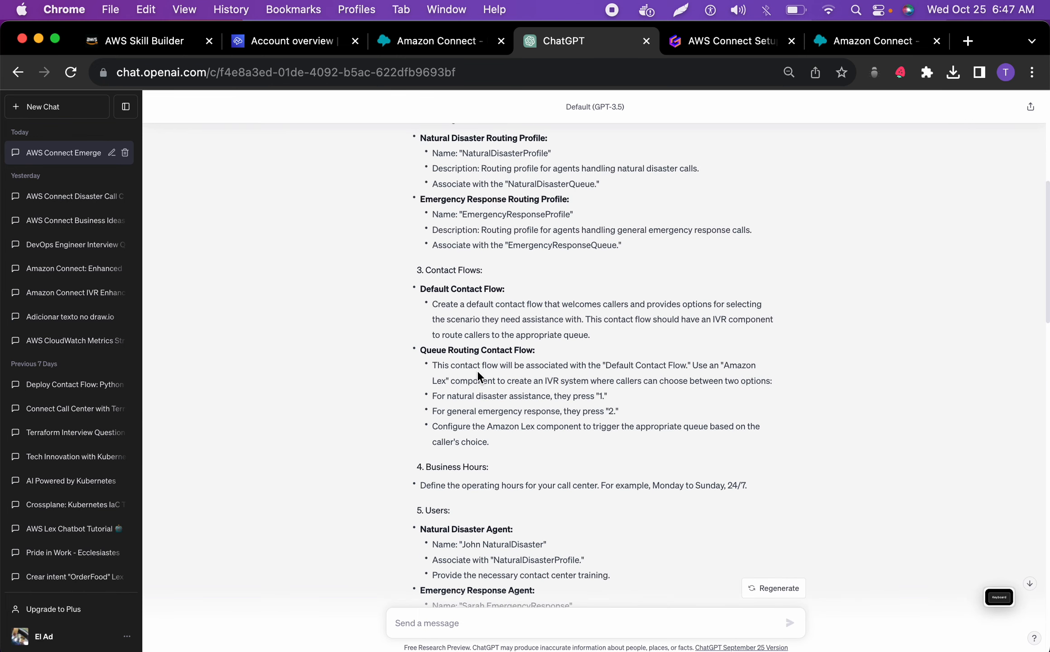
double_click(495, 539)
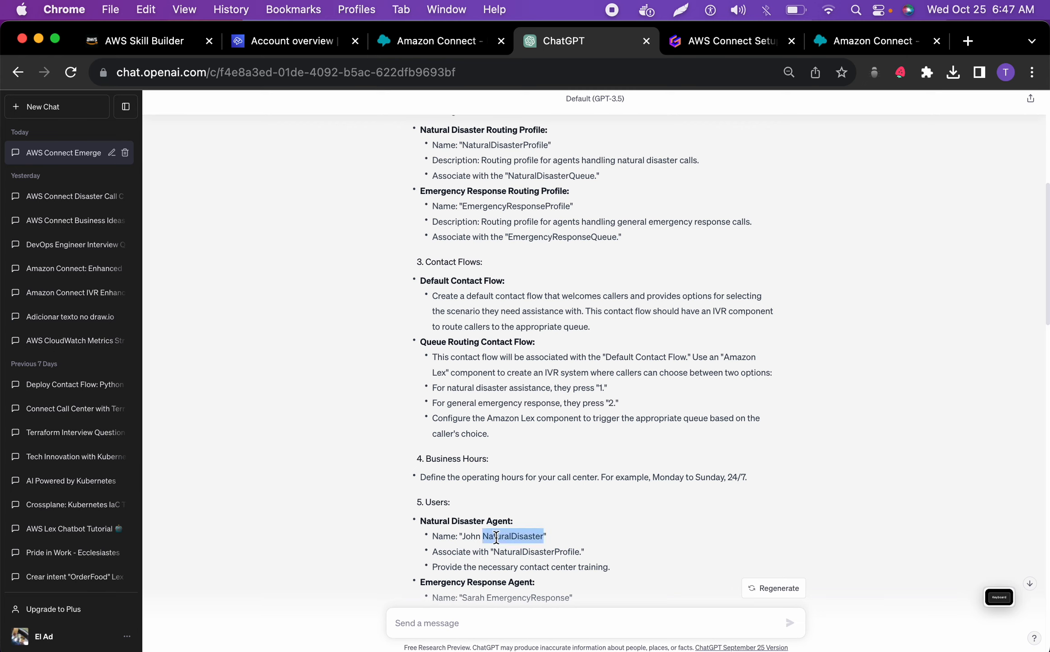
mouse_move(462, 539)
left_mouse_down()
mouse_move(545, 540)
mouse_move(461, 537)
left_mouse_up()
key("super+c")
left_click(544, 541)
Switch to Amazon Connect and enter the Natural Disaster Agent's first name and last name in their separate fields, without the quotation mark
left_click(436, 40)
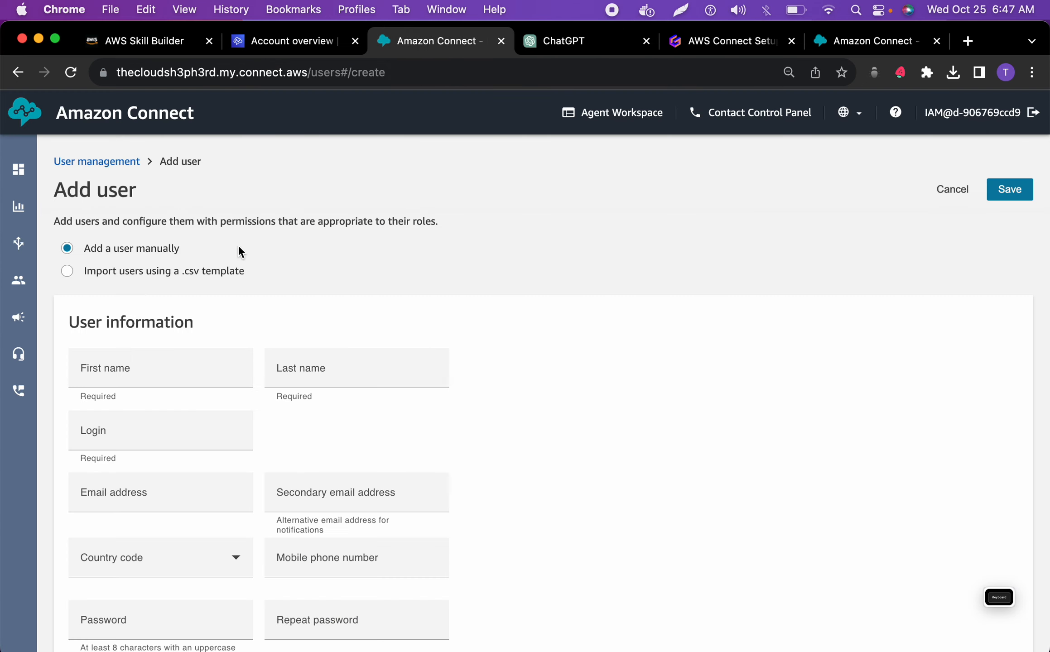
left_click(139, 363)
key("super+v")
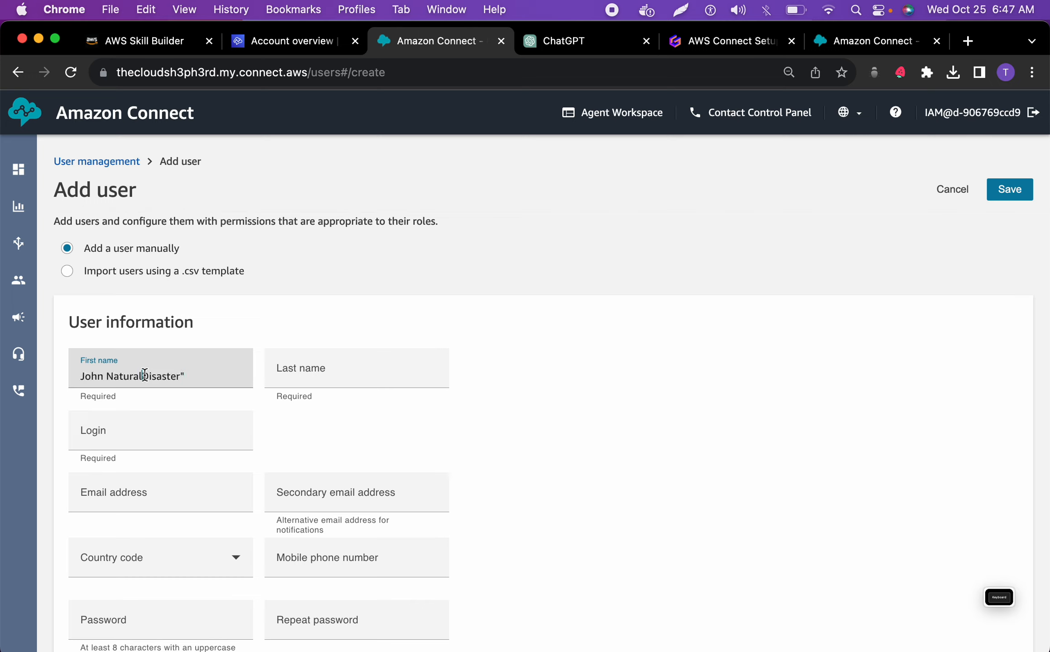
double_click(144, 374)
key("super+x")
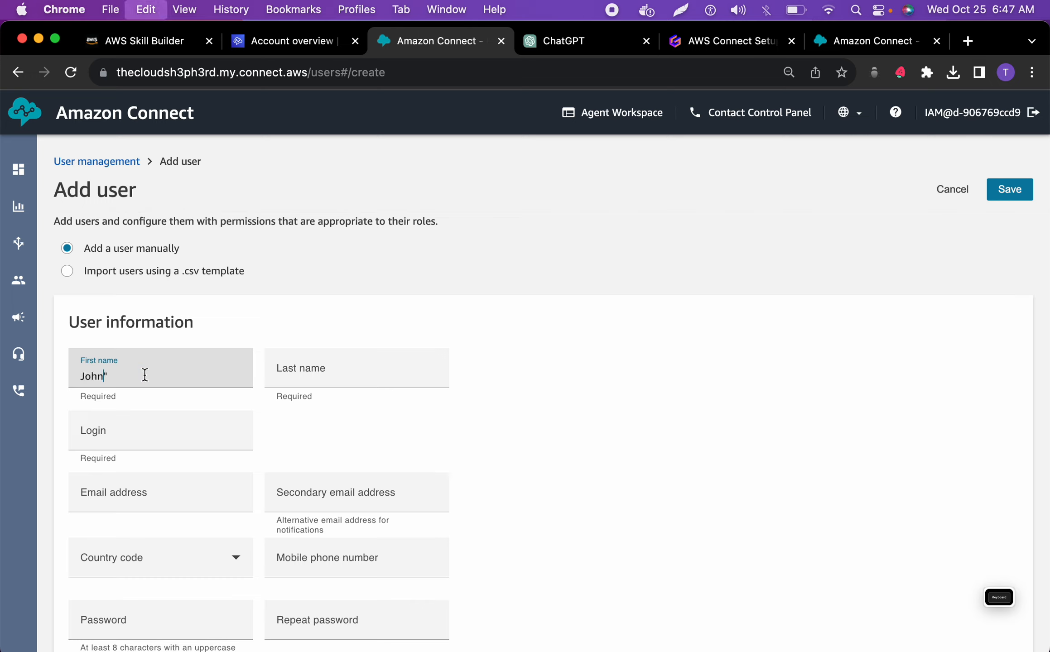
key("BackSpace")
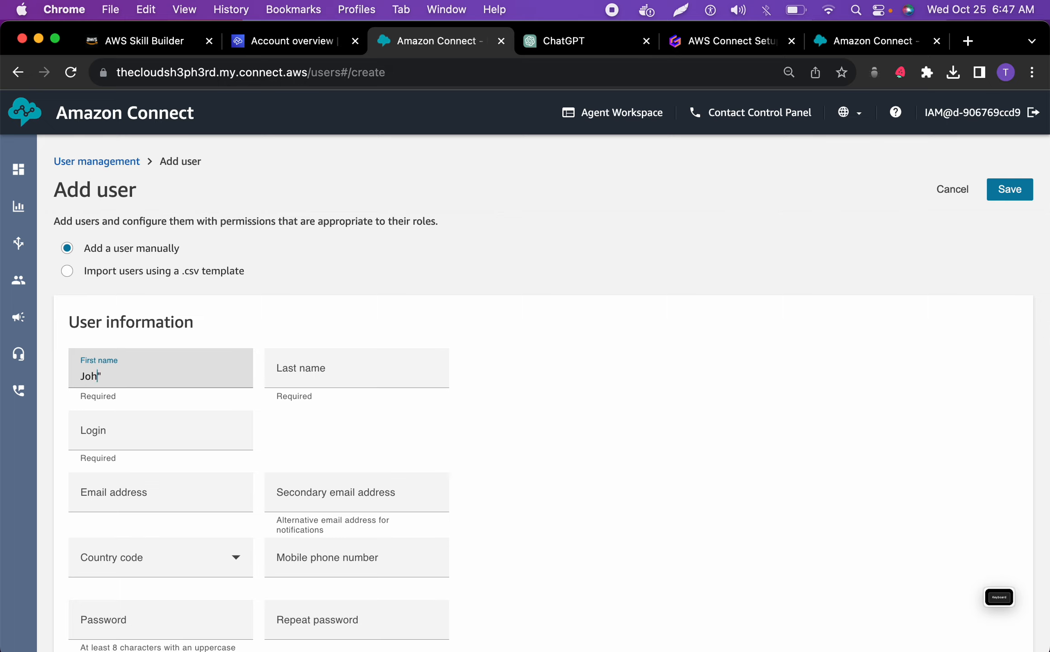
type("n")
left_click(205, 381)
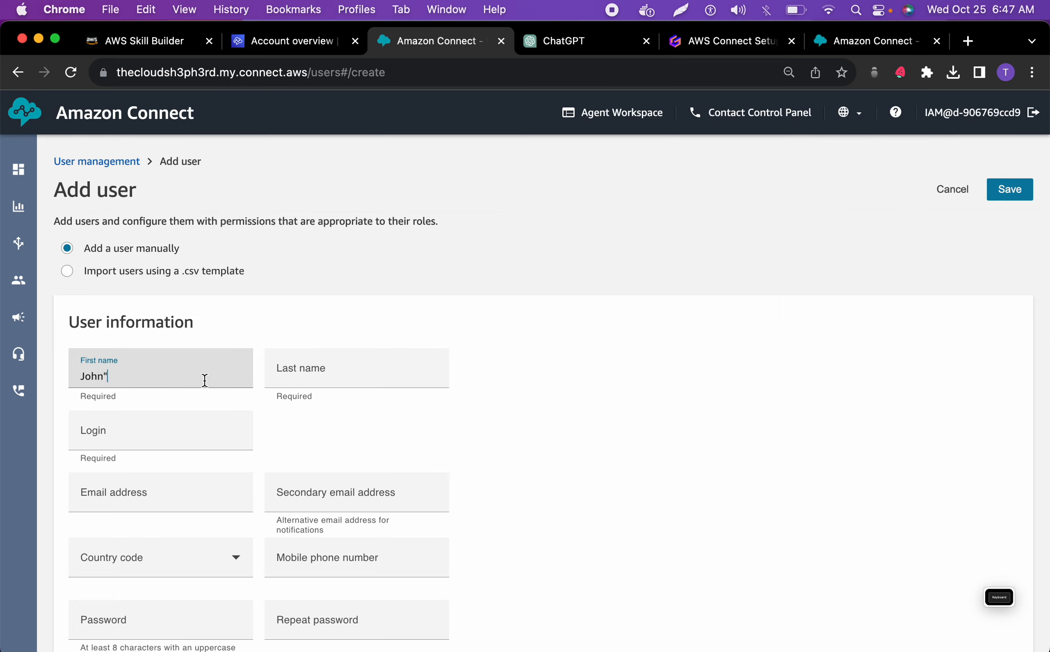
left_click(348, 368)
key("super+v")
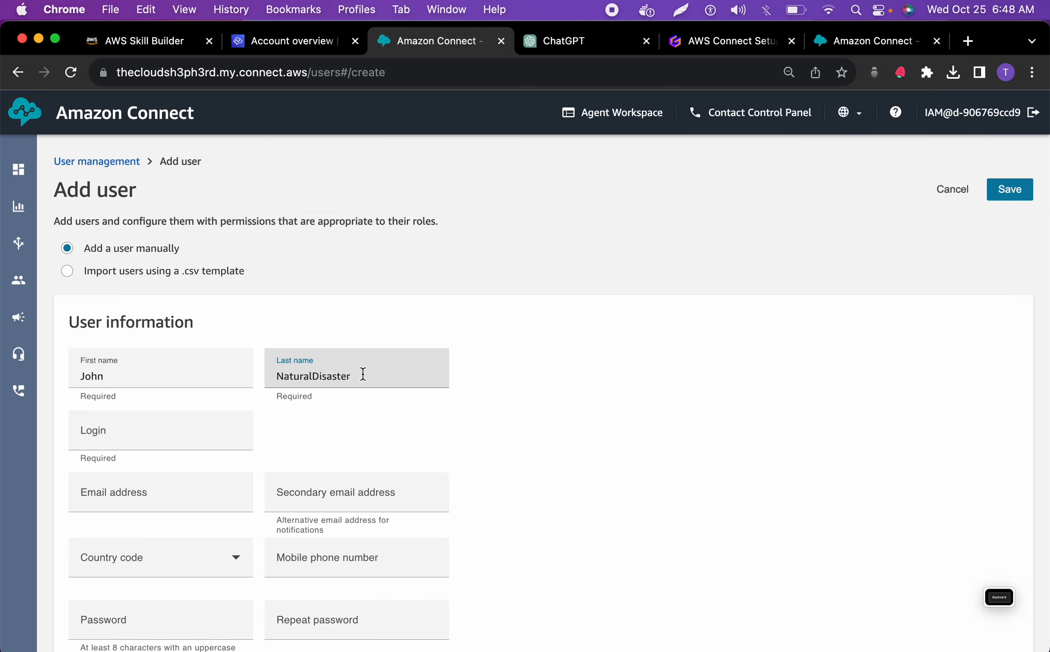
Set the new user's login to the agent's first name and last name joined without a space
left_click(193, 440)
left_click(96, 376)
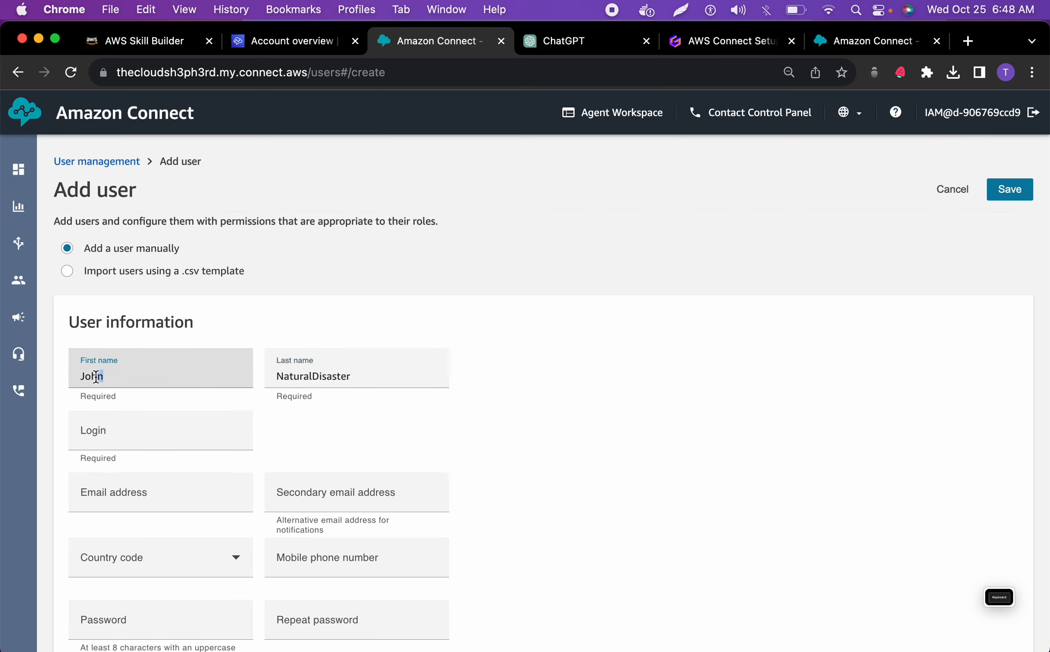
double_click(93, 377)
left_click(97, 430)
type("John")
double_click(290, 370)
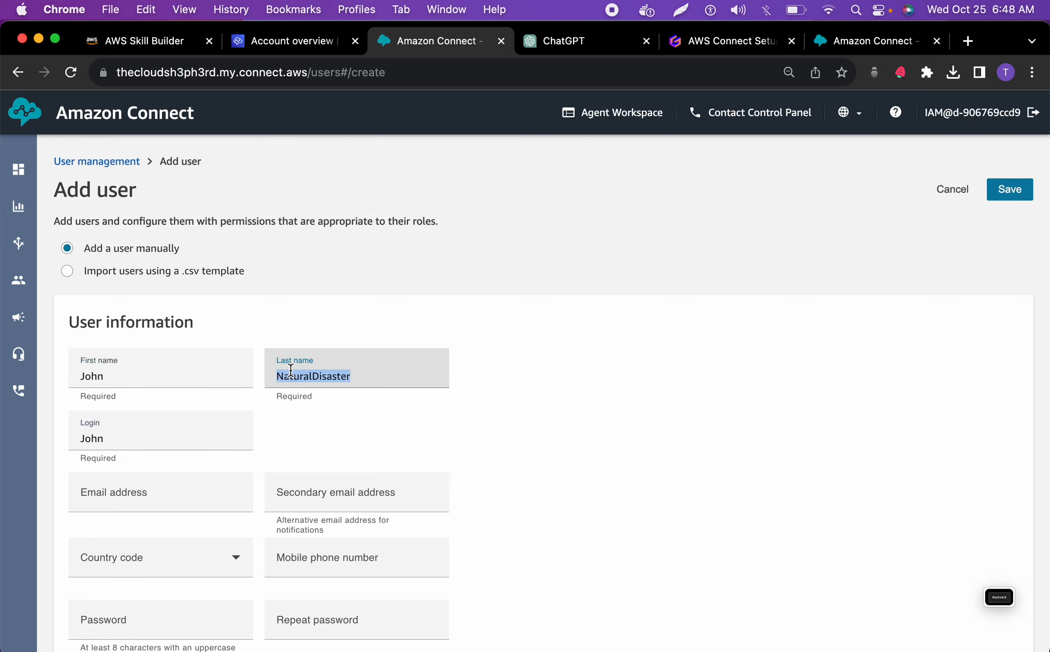
key("super+c")
left_click(211, 441)
key("super+v")
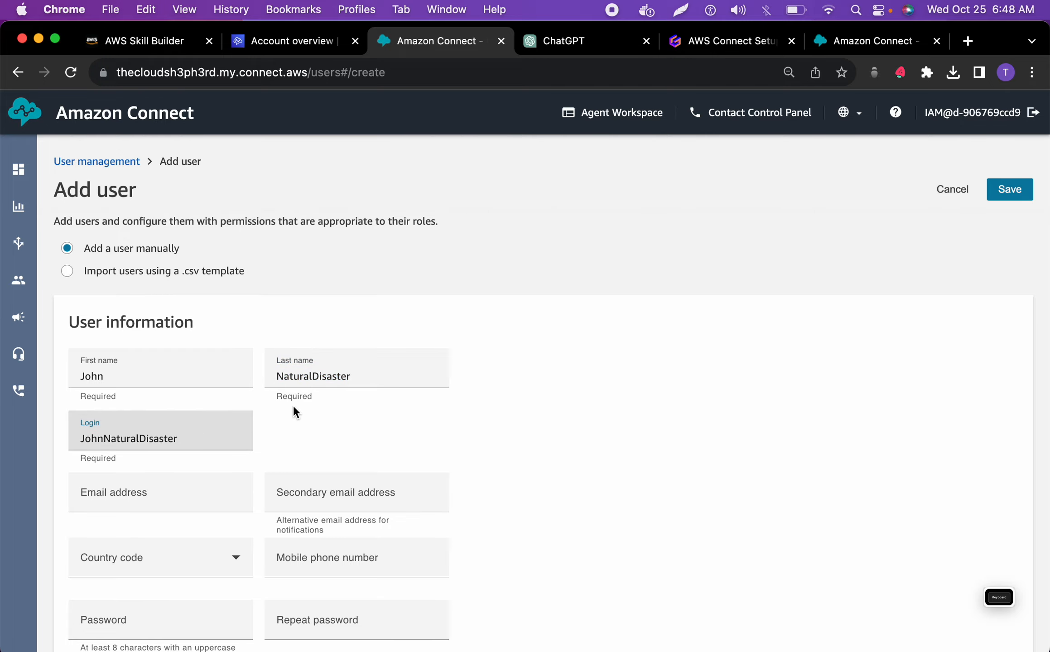
Switch to ChatGPT and copy the Natural Disaster Agent's dummy email address from the answer listing emails for both users
left_click(555, 43)
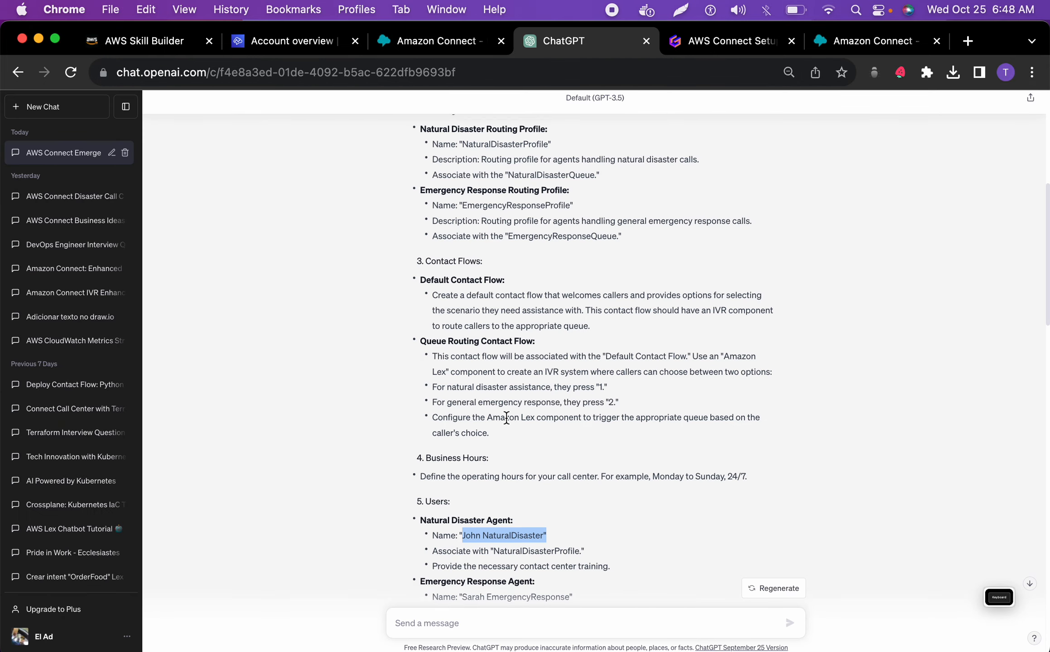
scroll(507, 417, "down", 2)
scroll(507, 417, "down", 15)
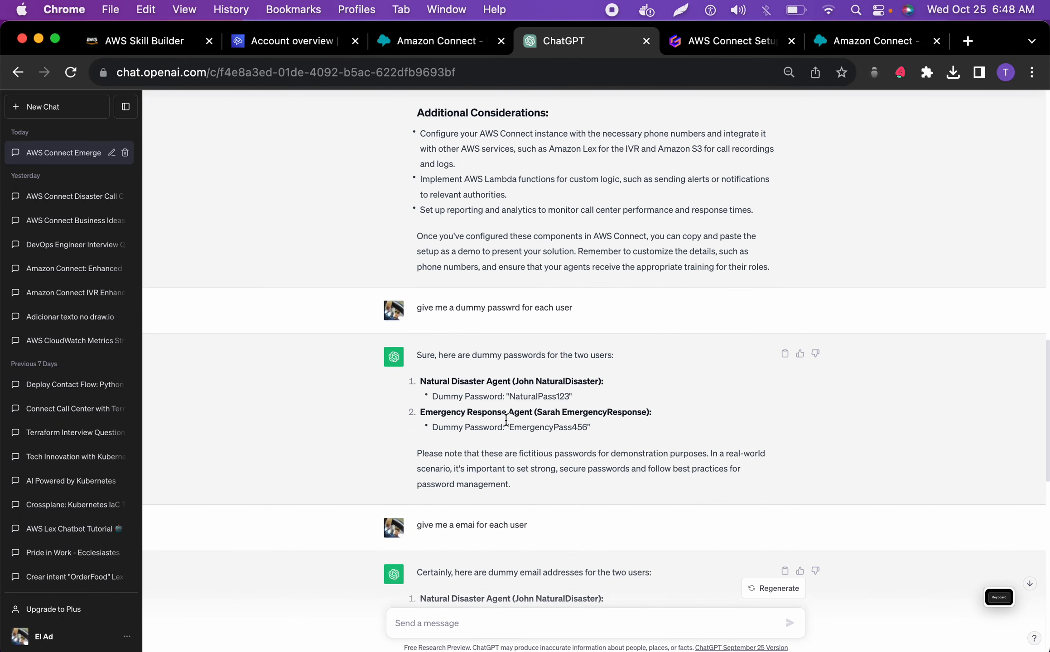
scroll(506, 420, "down", 6)
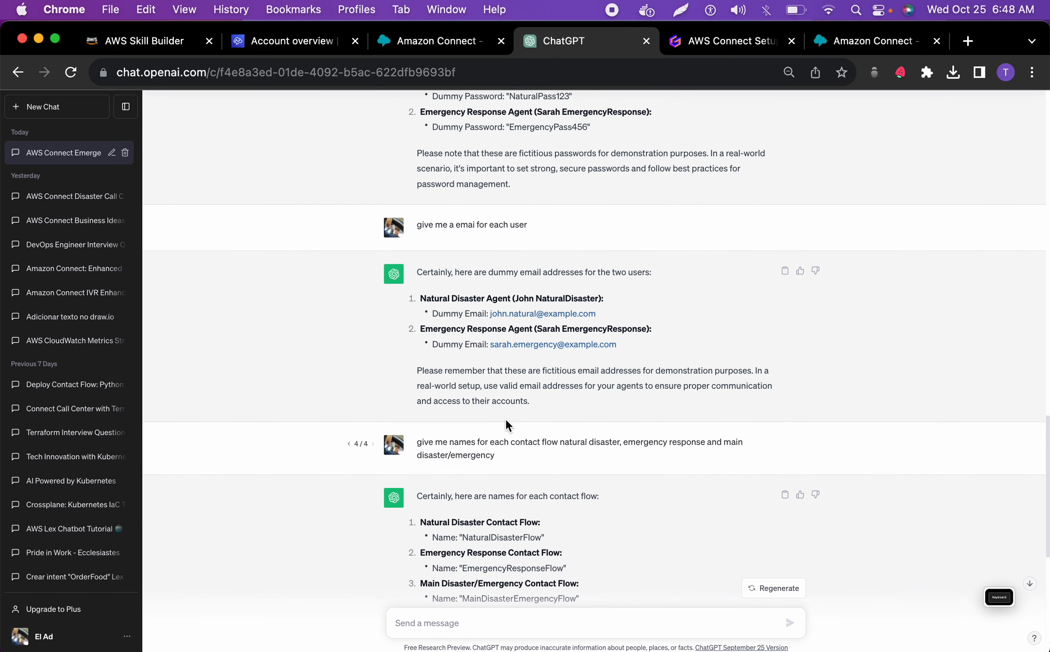
left_click_drag(623, 316, 491, 322)
Switch to Amazon Connect and enter the copied email as both the email address and the secondary email address
left_click(439, 43)
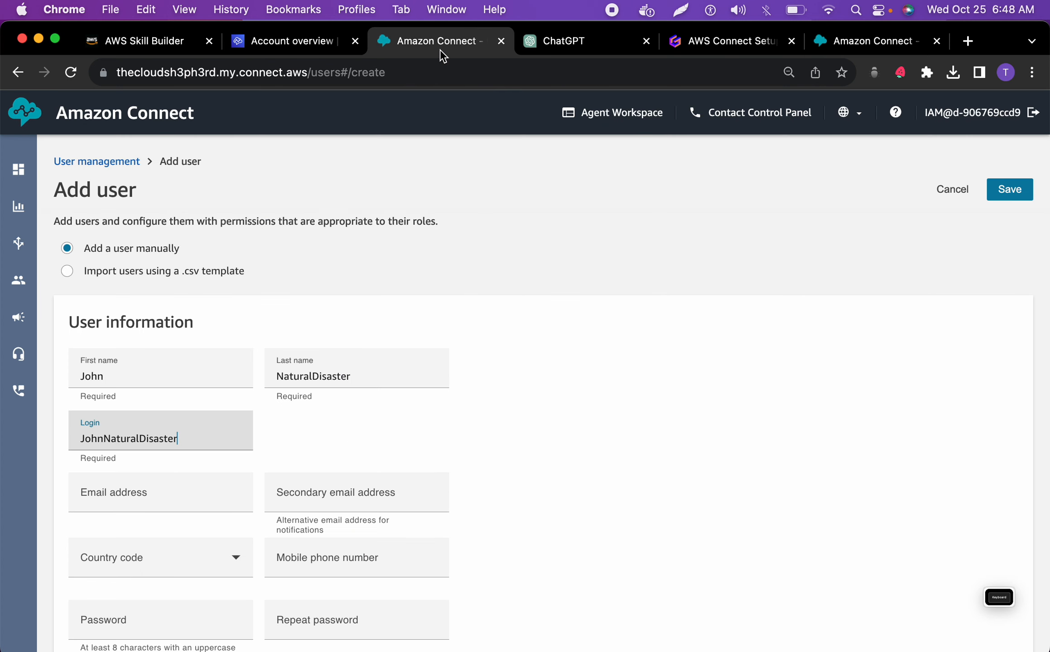
left_click(174, 491)
key("super+v")
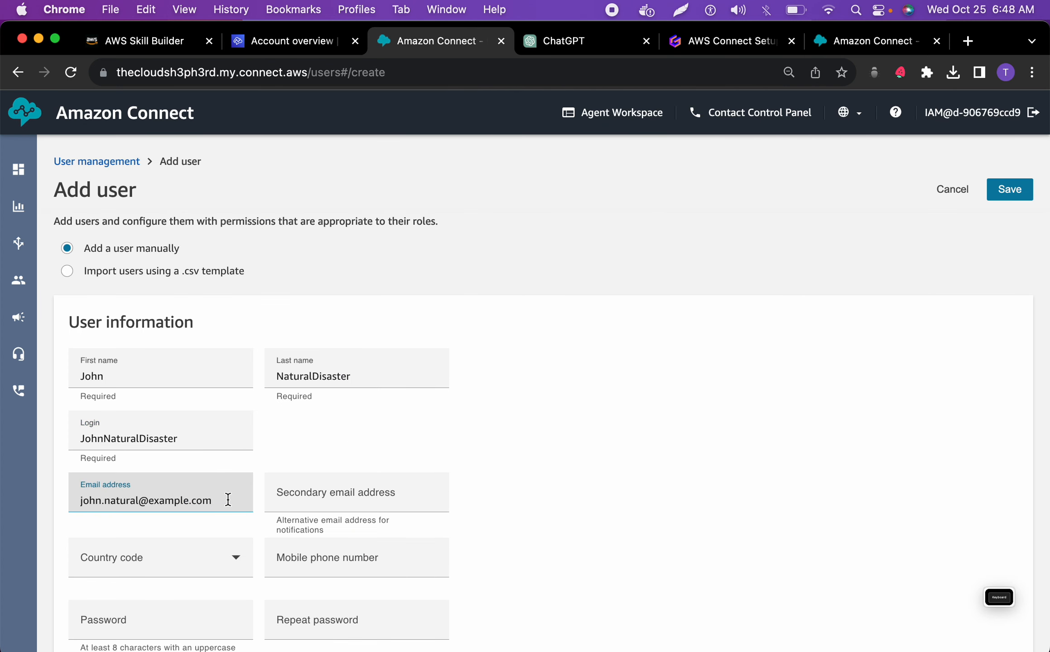
left_click(304, 500)
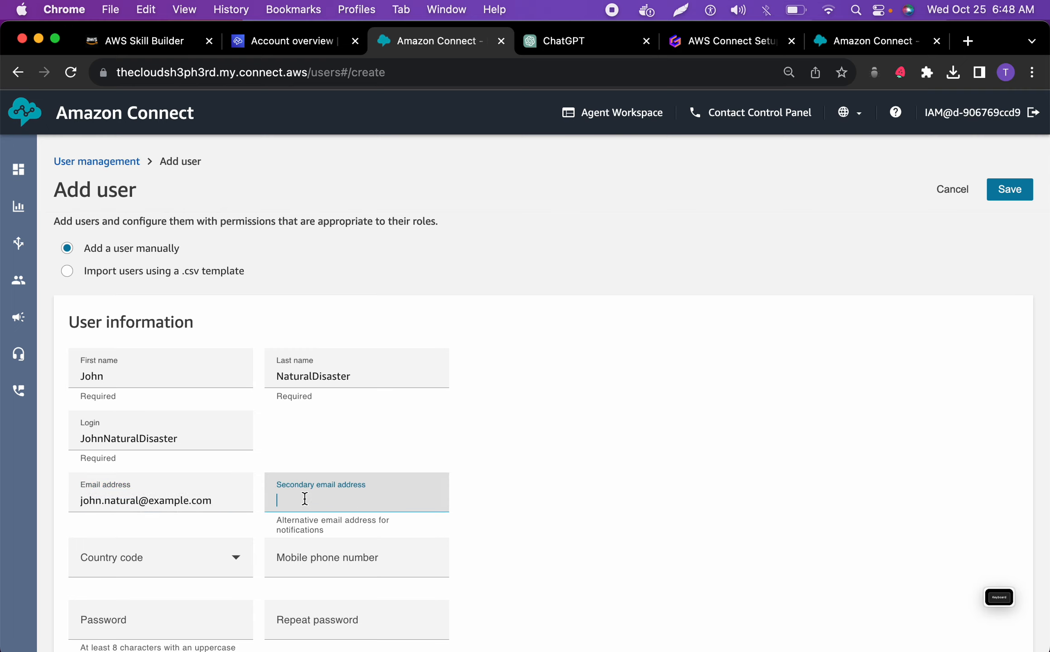
key("super+v")
Set the country code to United States +1 and enter the agent's mobile phone number
left_click(232, 549)
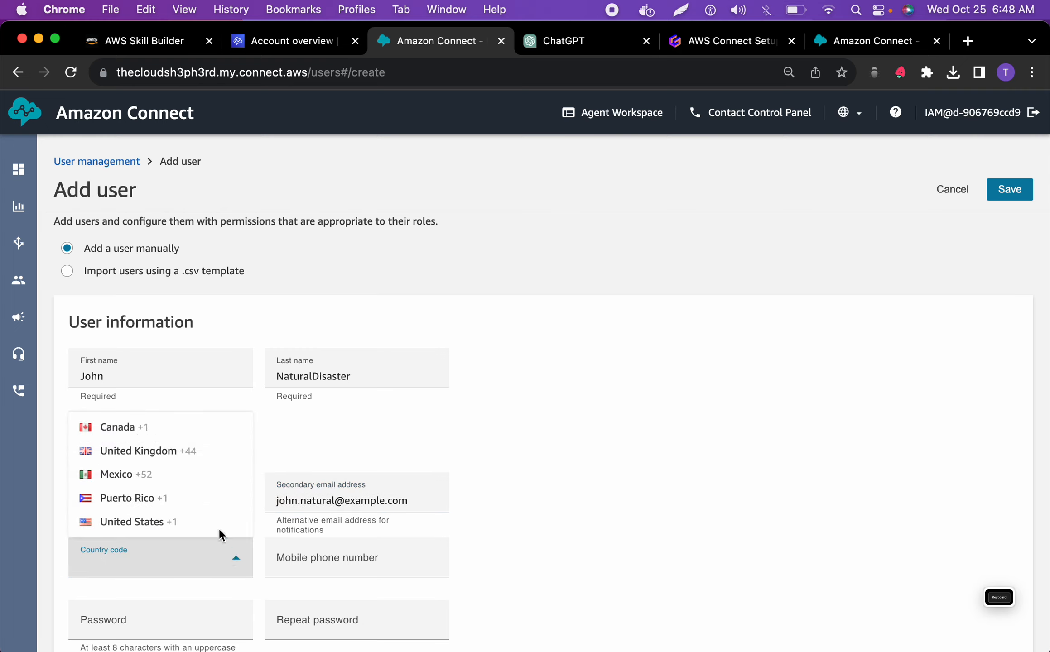
left_click(204, 522)
left_click(316, 553)
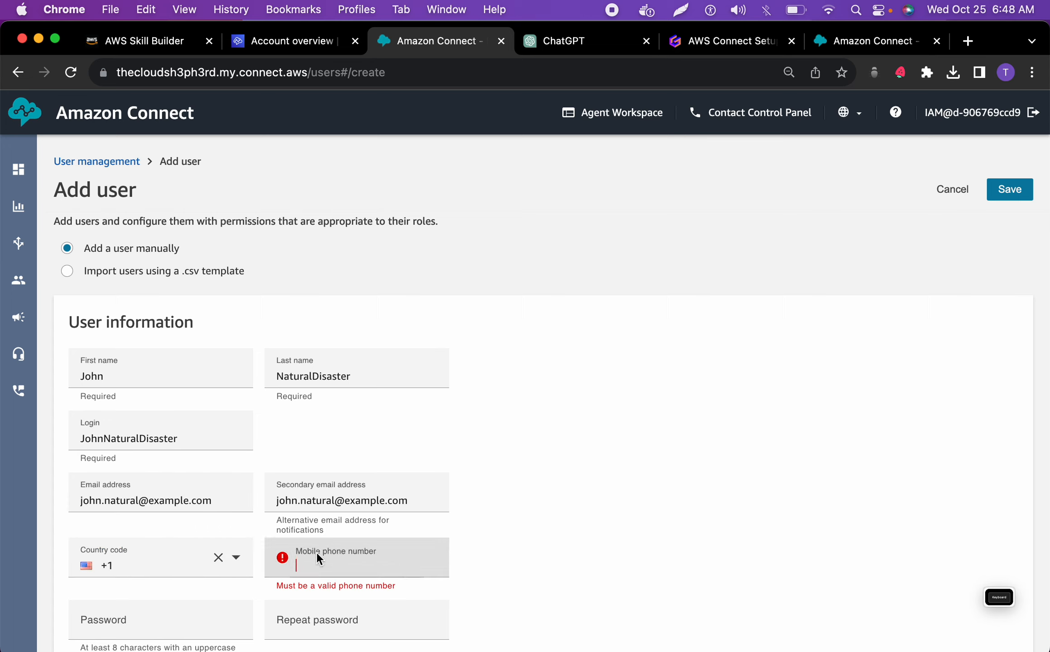
Switch to ChatGPT and copy the Natural Disaster Agent's dummy password without the quotation marks
scroll(325, 546, "down", 1)
scroll(323, 544, "down", 5)
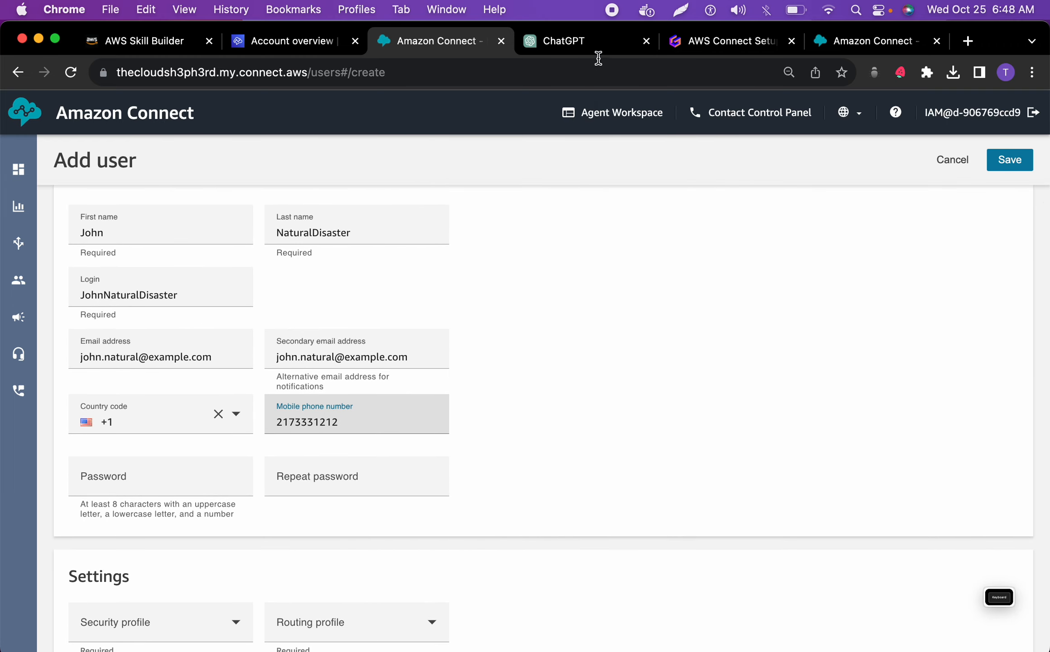
left_click(567, 39)
scroll(531, 245, "down", 5)
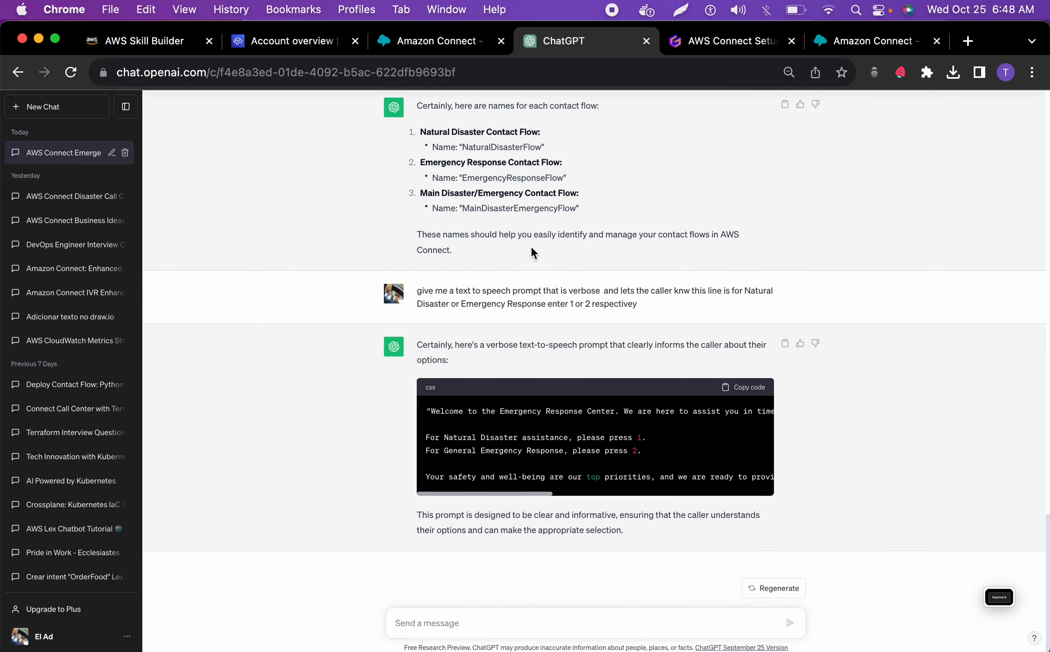
scroll(531, 248, "up", 3)
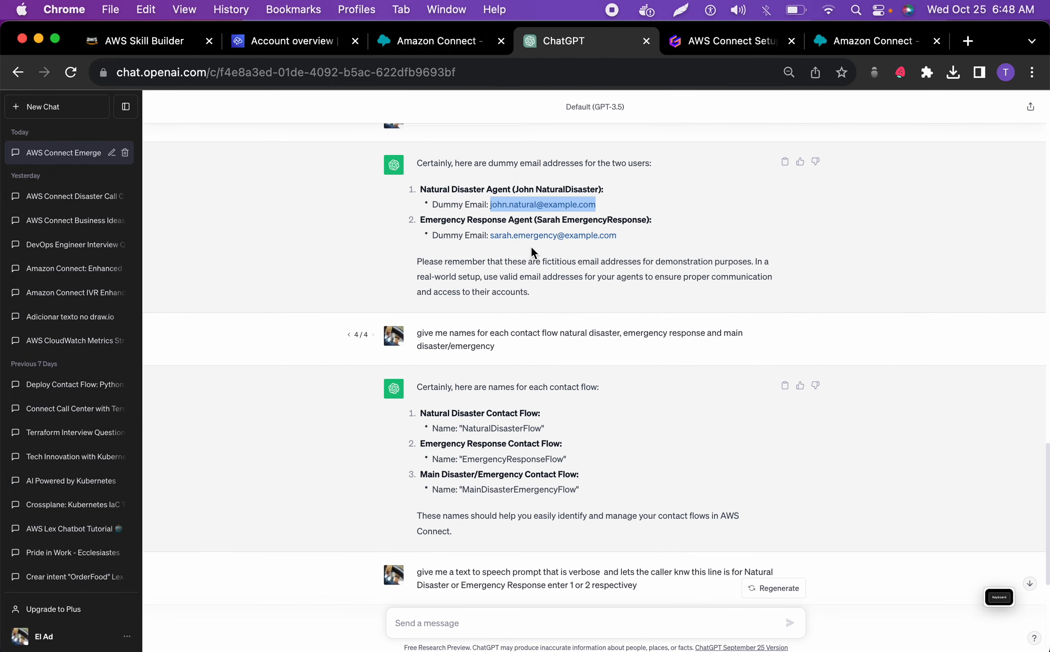
scroll(531, 246, "up", 5)
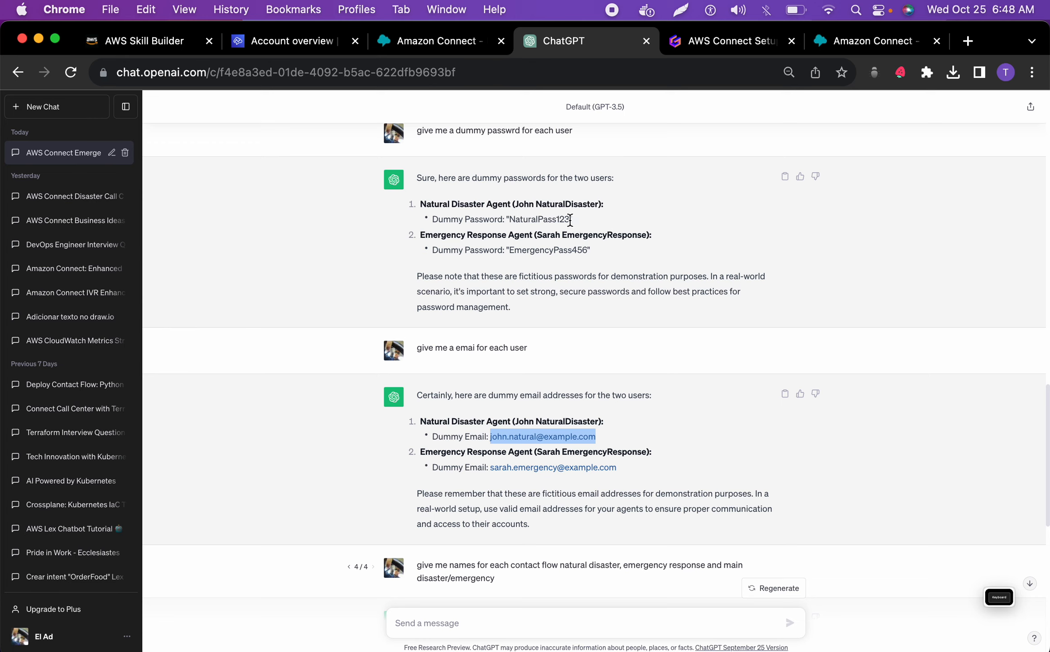
left_click_drag(508, 219, 568, 216)
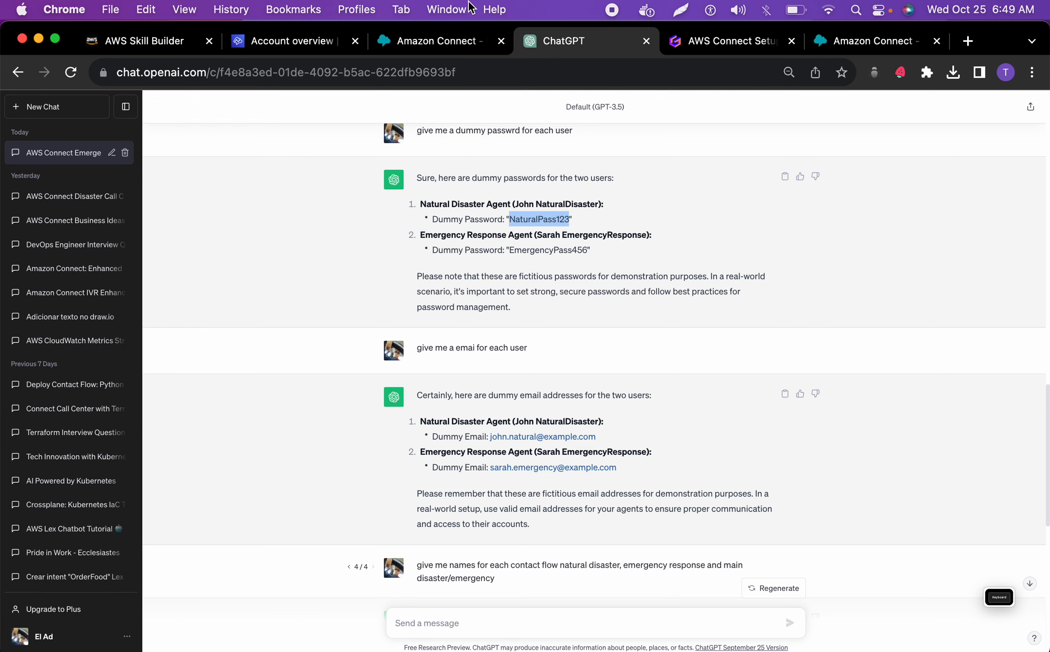
Switch to Amazon Connect and paste the account password into both the password and repeat password fields
left_click(442, 40)
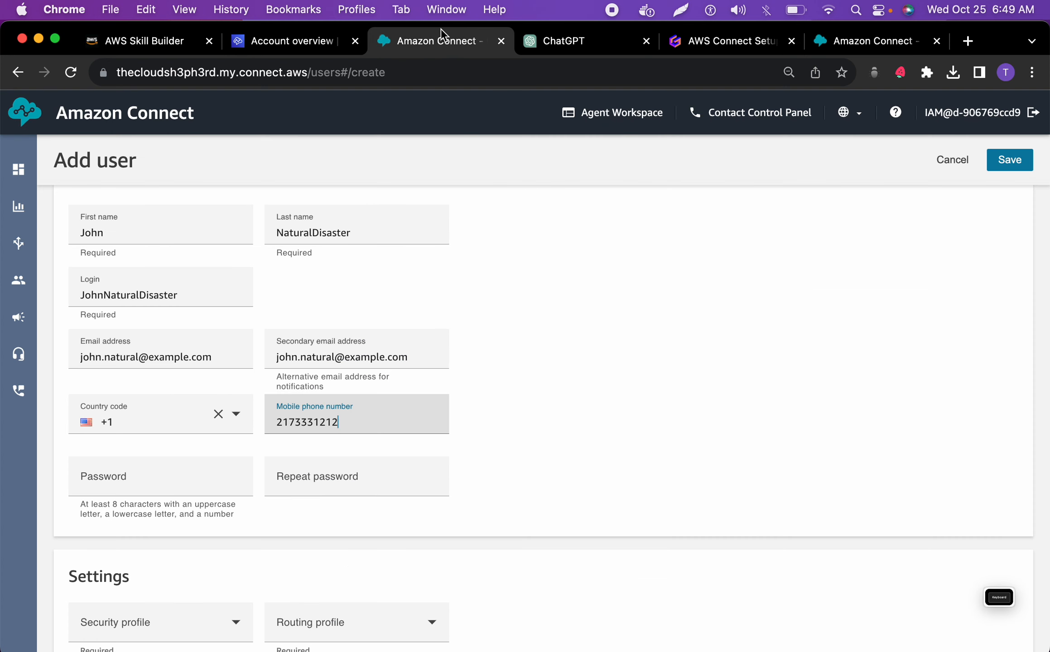
left_click(164, 479)
key("super+v")
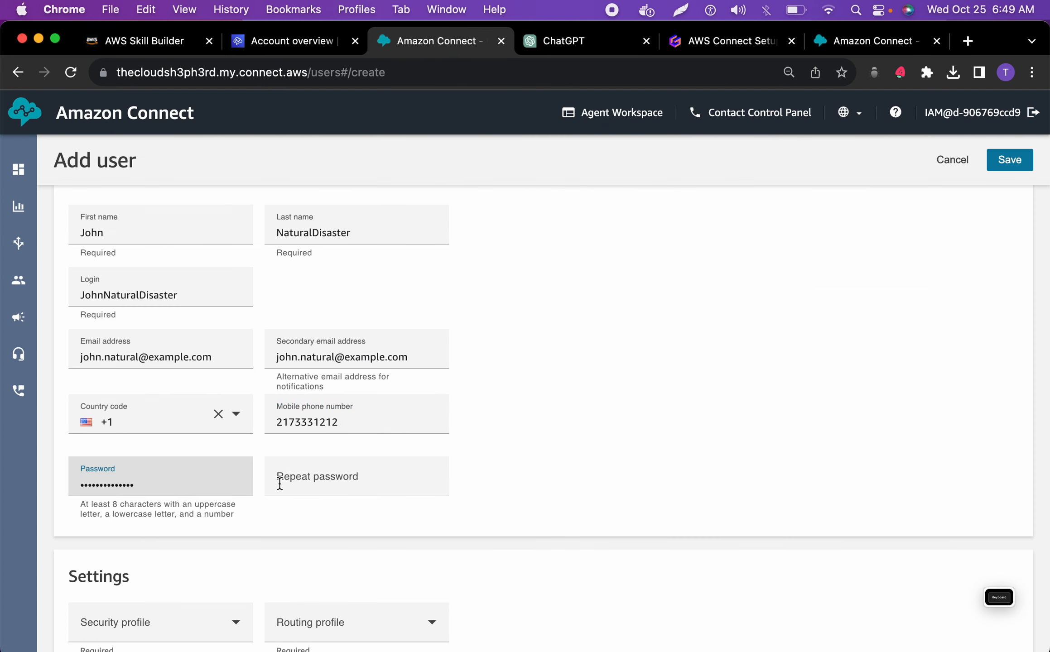
left_click(296, 476)
key("super+v")
Assign the new user the Agent security profile and the Basic Routing Profile
scroll(340, 483, "down", 3)
scroll(340, 484, "down", 5)
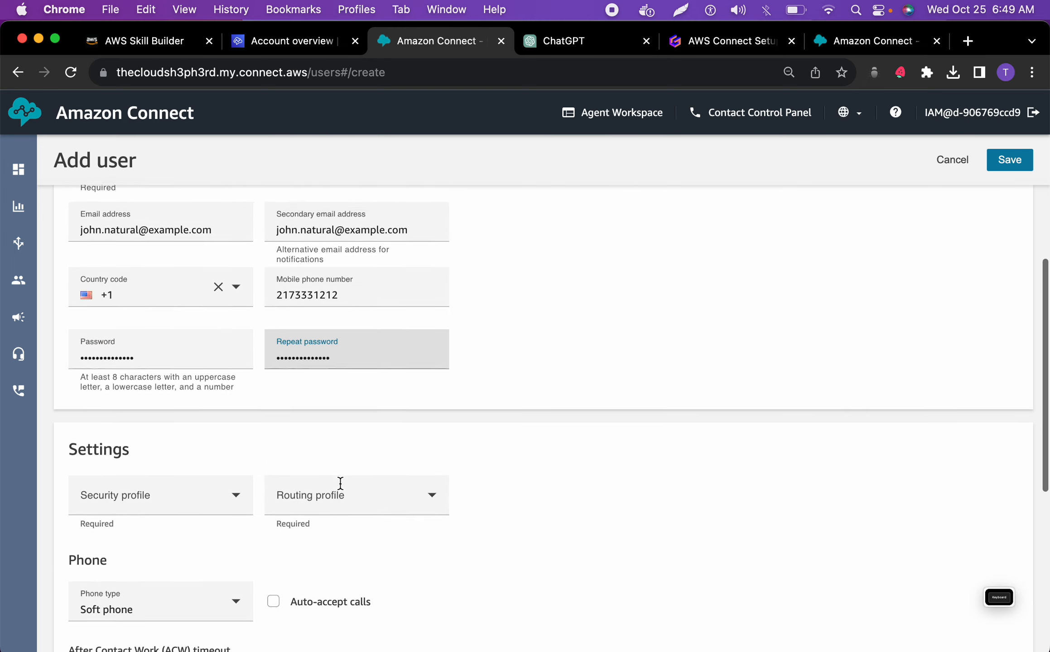
scroll(297, 440, "down", 4)
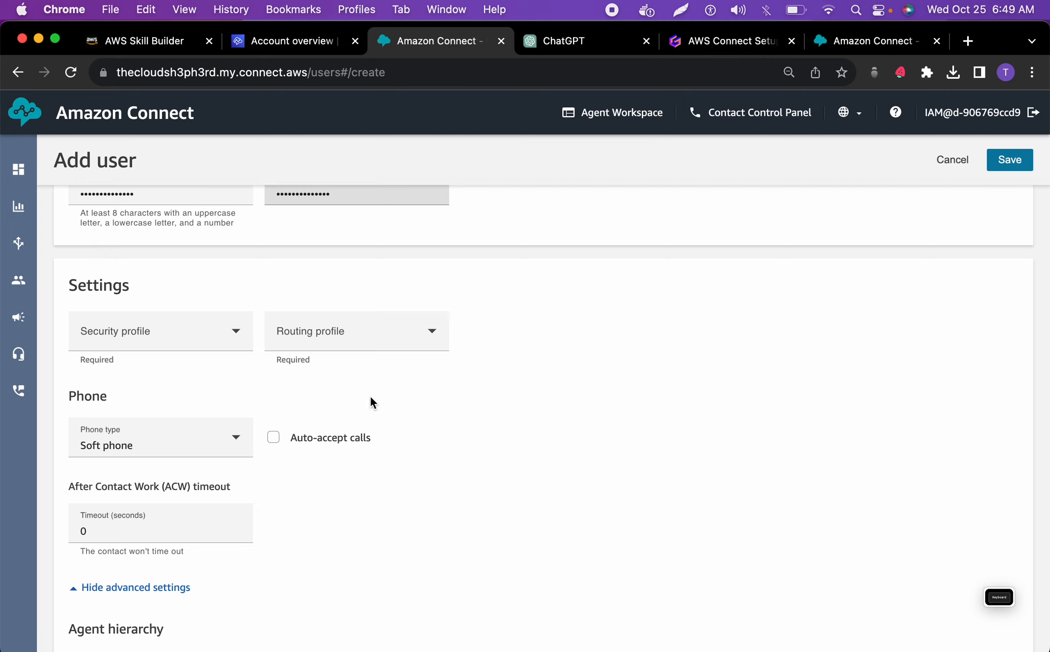
left_click(235, 337)
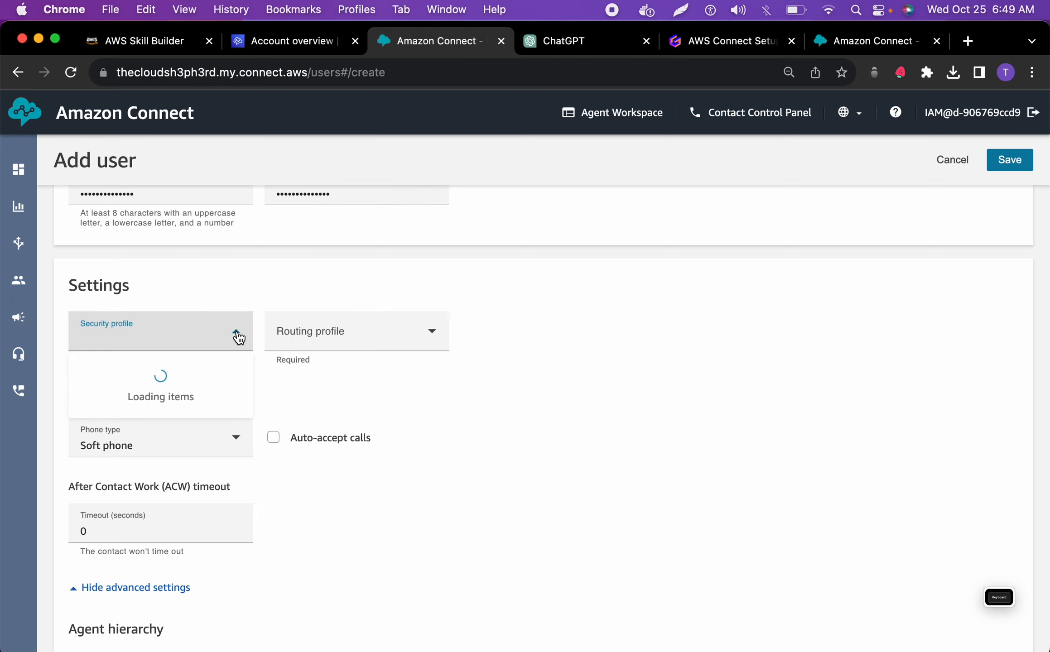
left_click(144, 397)
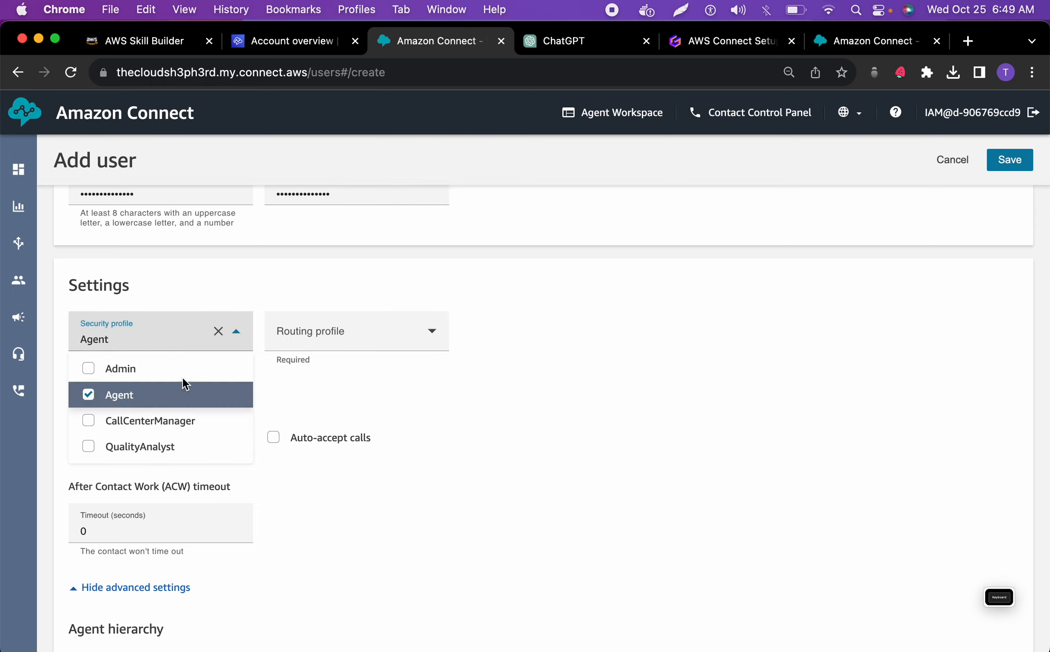
left_click(357, 333)
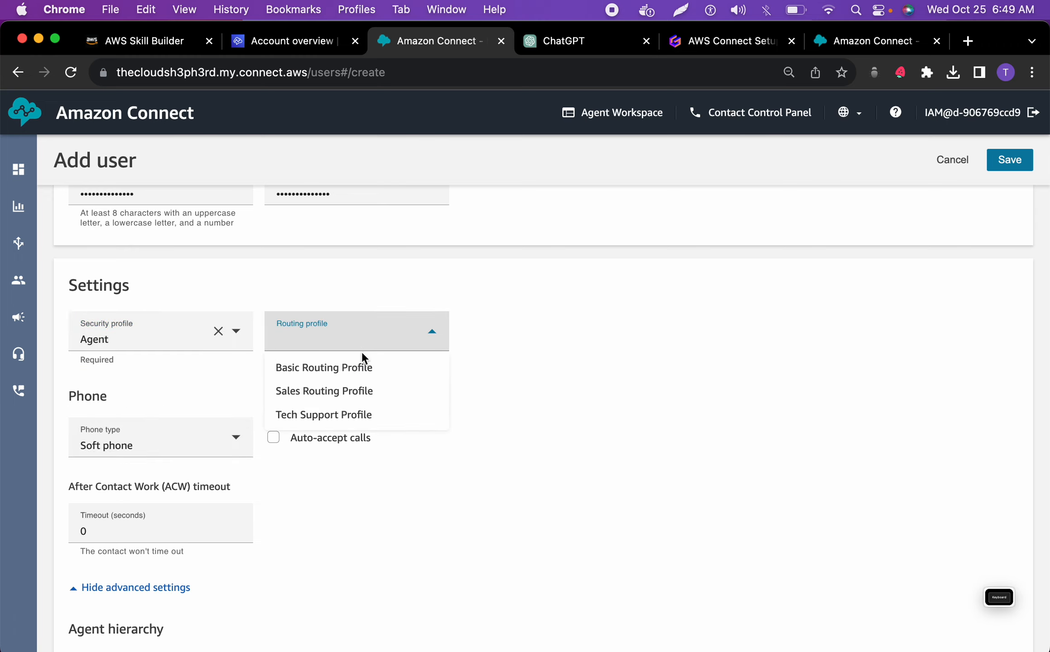
left_click(356, 367)
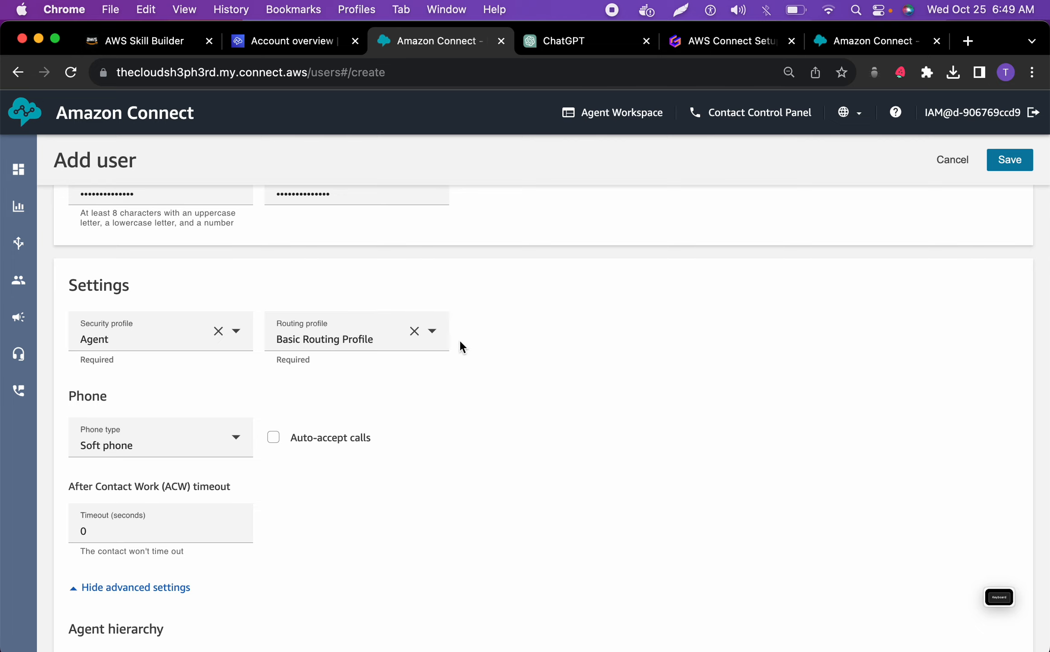
Save the new user with the remaining settings at their defaults and reload the user management list
scroll(461, 342, "up", 1)
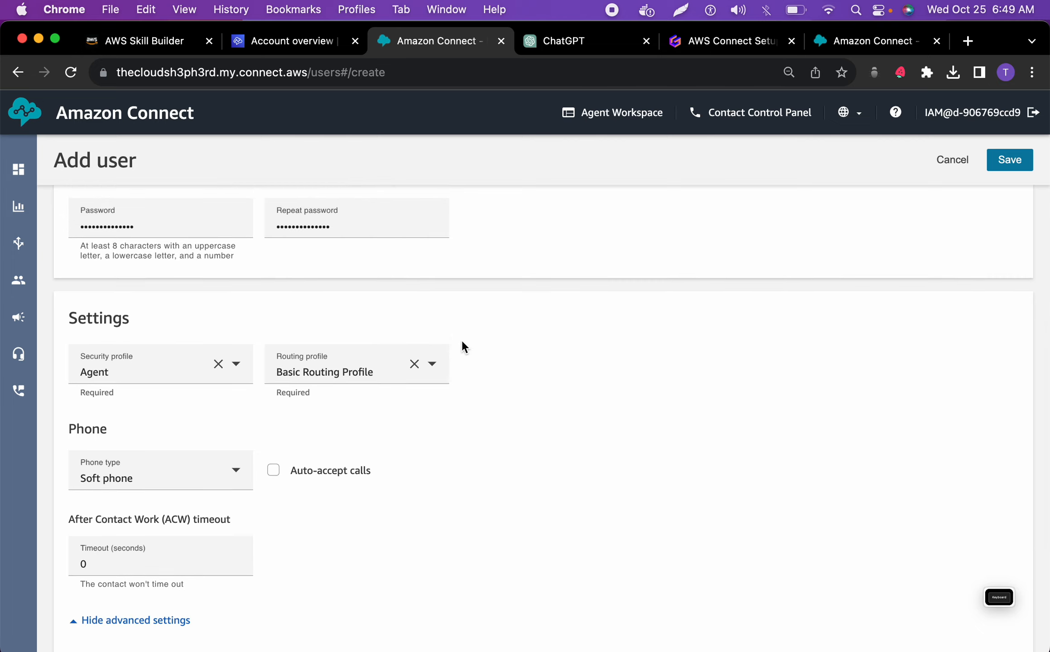
scroll(463, 345, "down", 5)
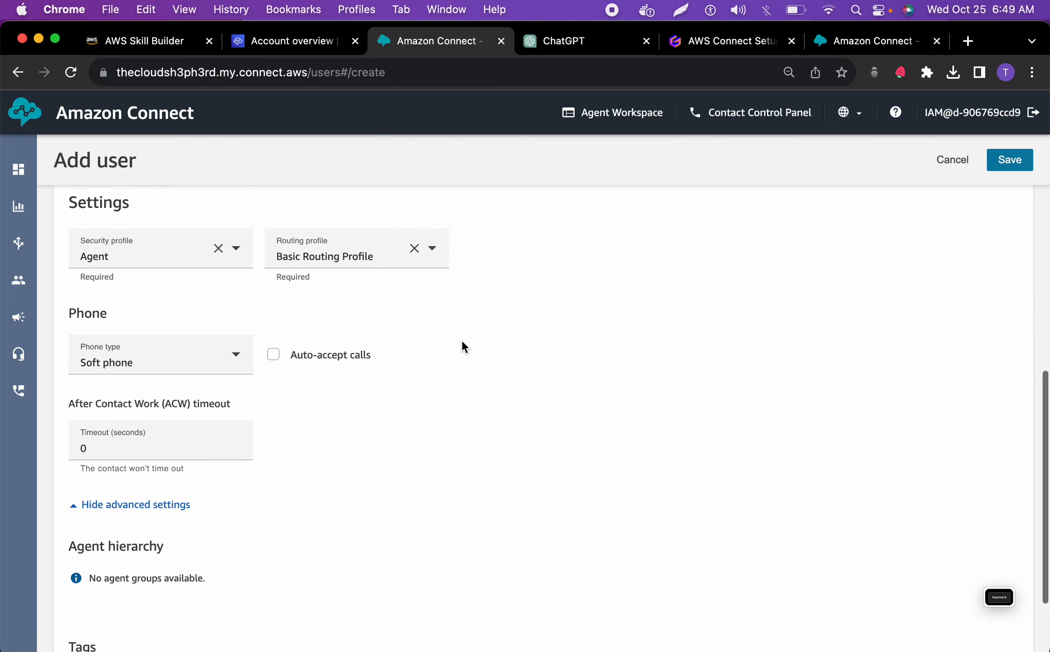
scroll(461, 339, "down", 1)
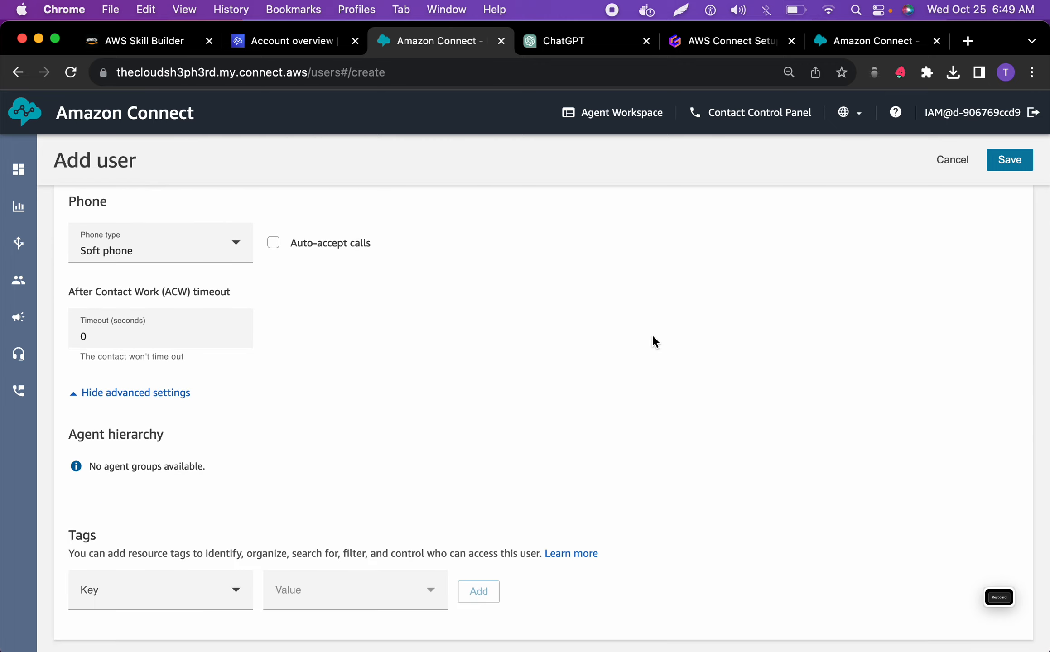
scroll(650, 337, "up", 15)
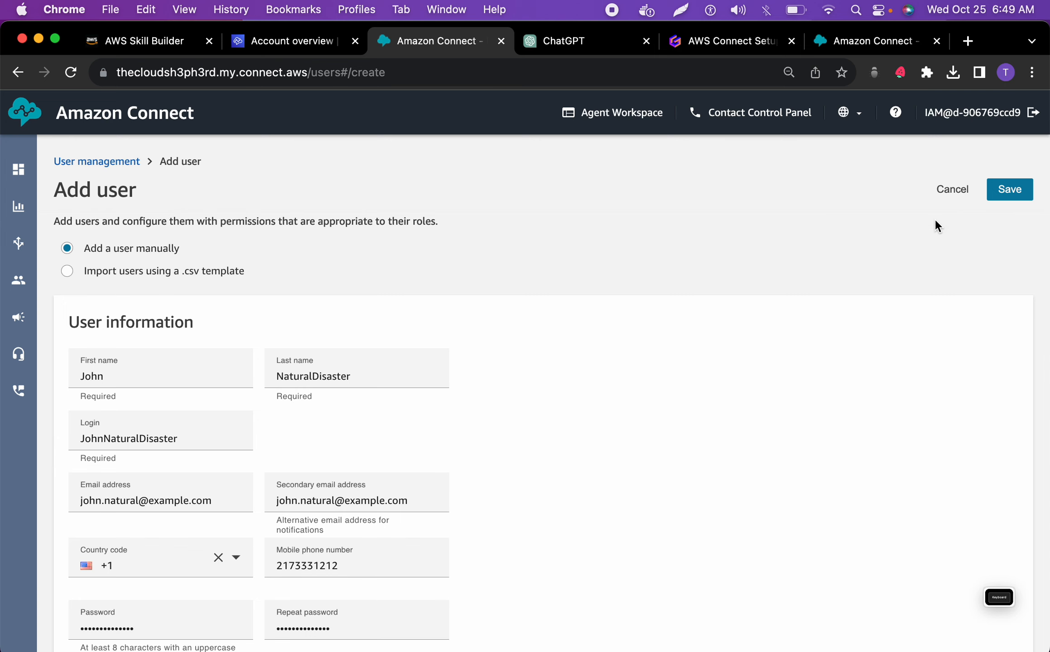
left_click(1001, 190)
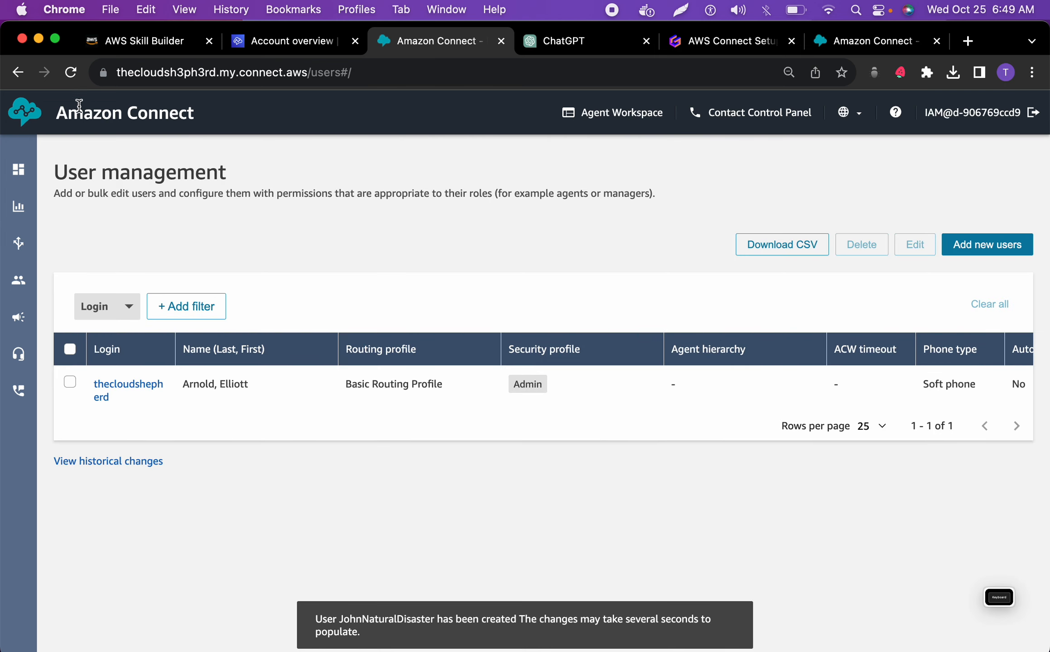
left_click(71, 75)
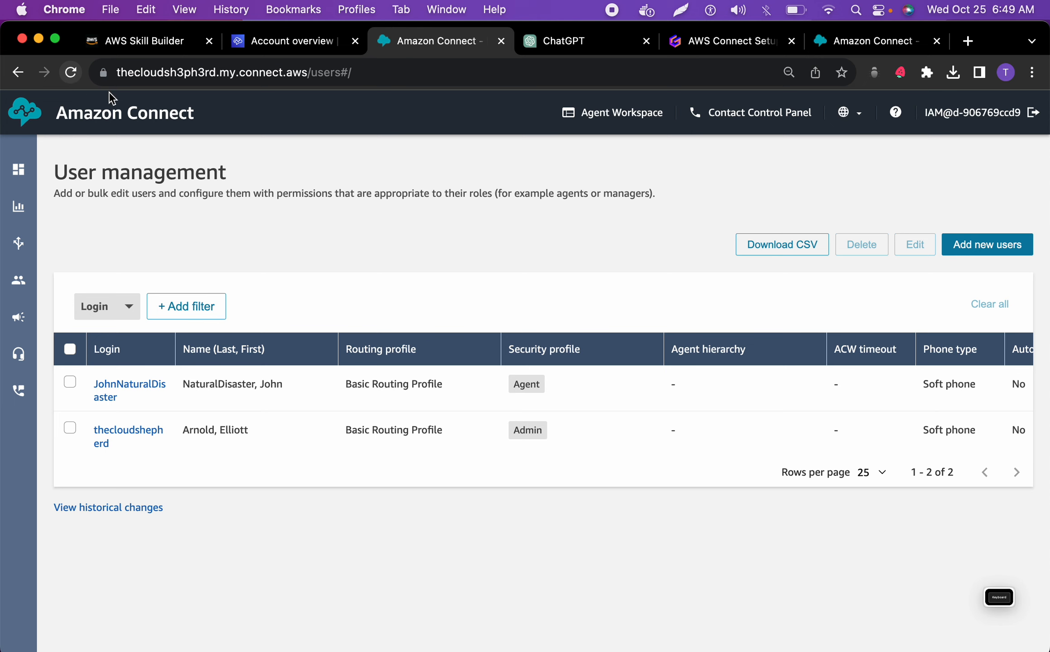
Copy the Emergency Response Agent's full name from the blueprint's Users section in ChatGPT, and return to Amazon Connect's user management
left_click(564, 41)
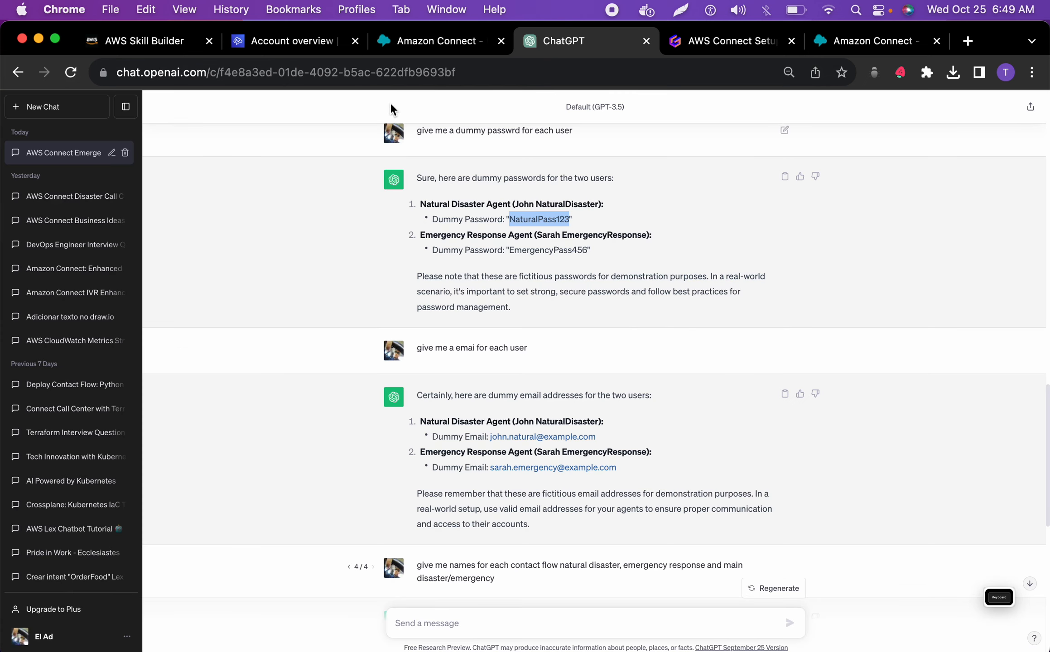
scroll(433, 245, "up", 2)
scroll(433, 245, "up", 15)
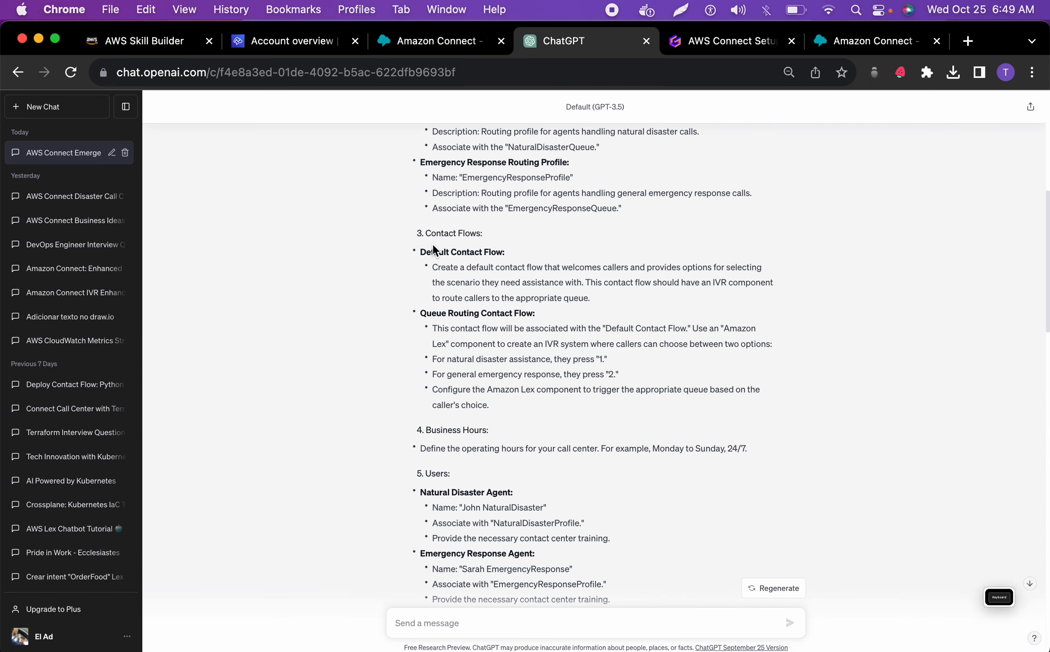
scroll(432, 244, "down", 10)
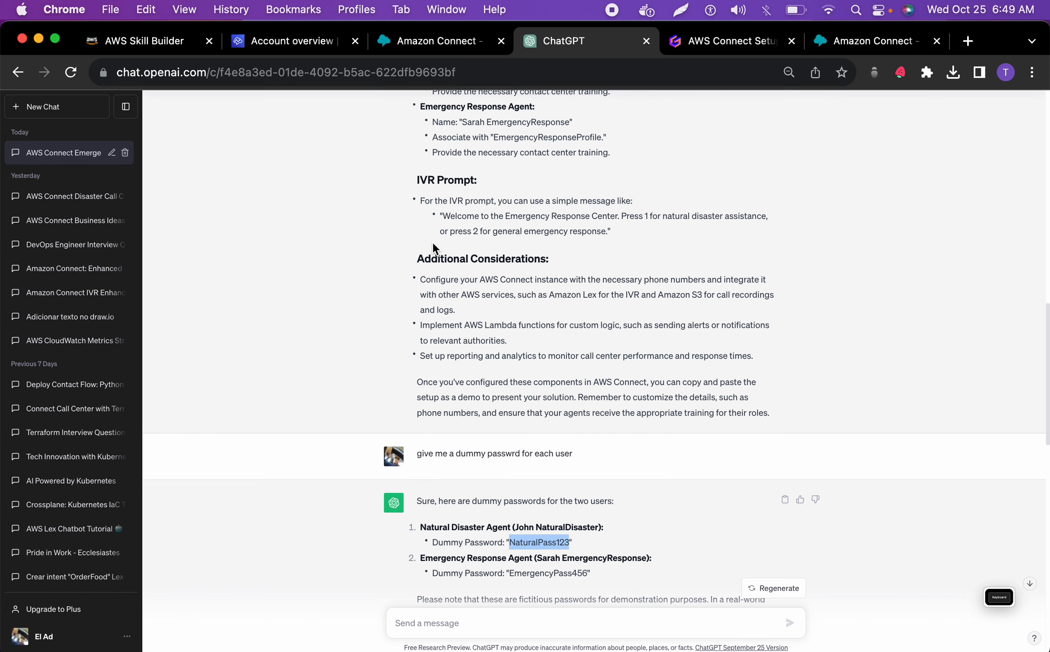
scroll(433, 244, "up", 6)
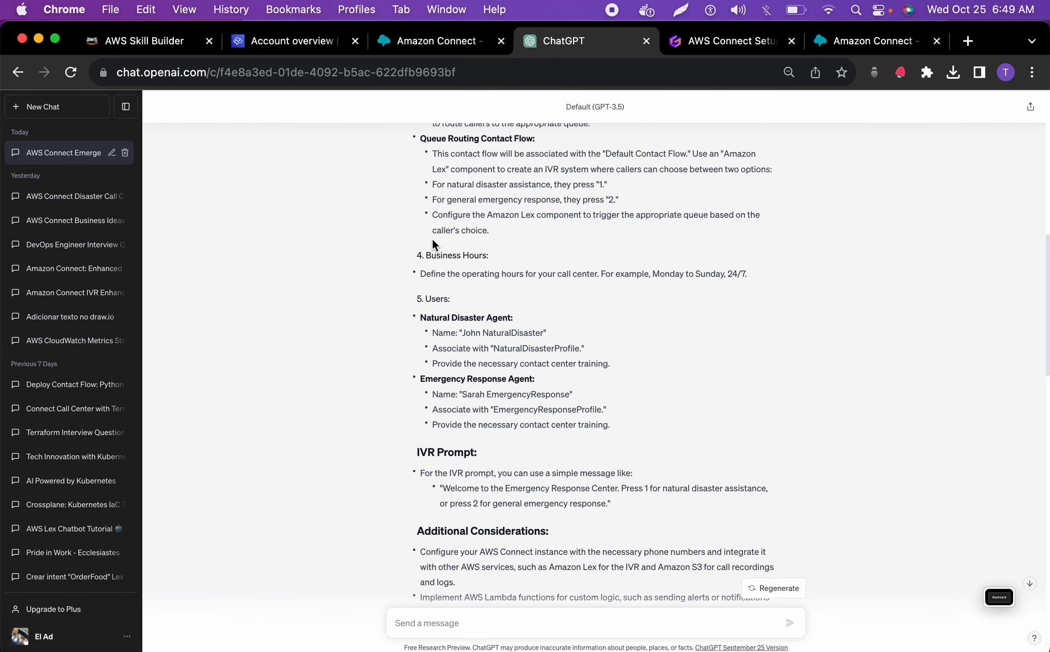
scroll(432, 245, "up", 1)
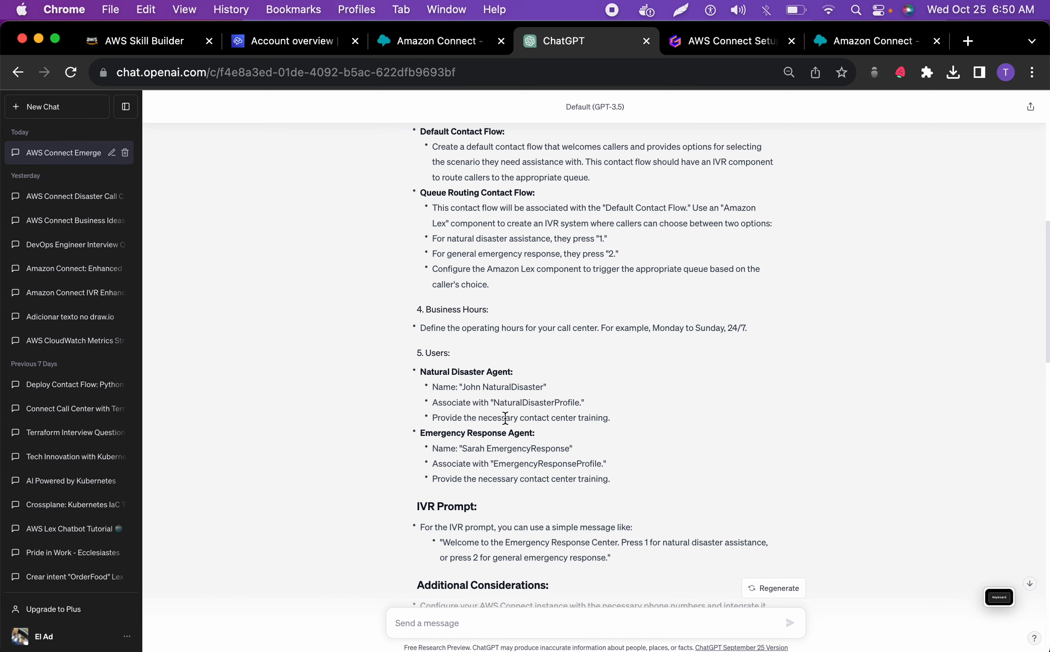
scroll(505, 417, "up", 1)
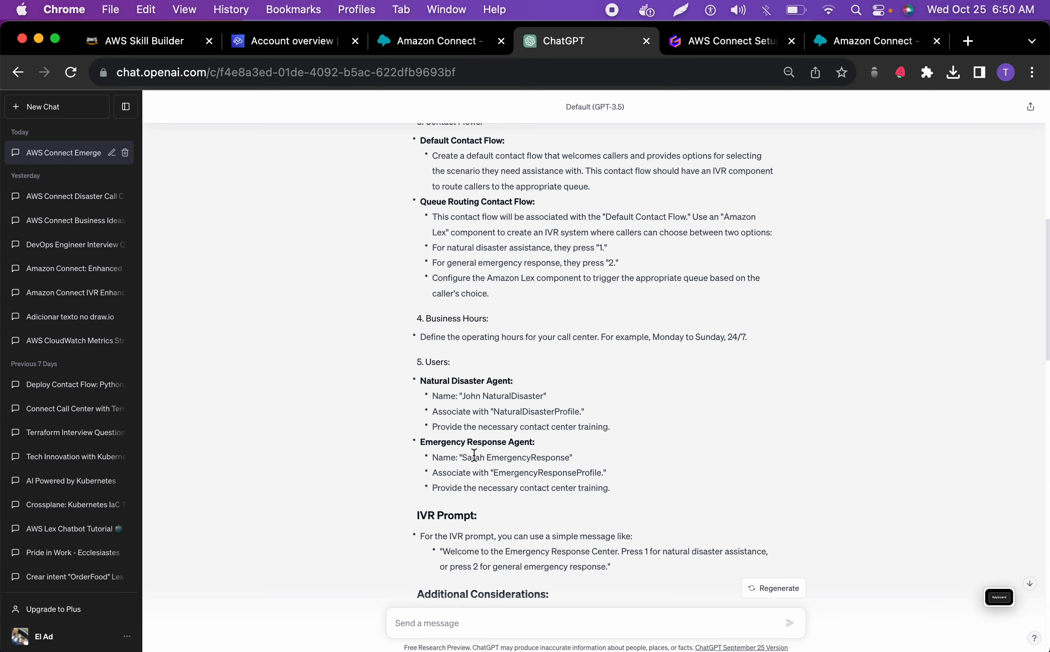
left_click_drag(464, 460, 569, 460)
key("super+c")
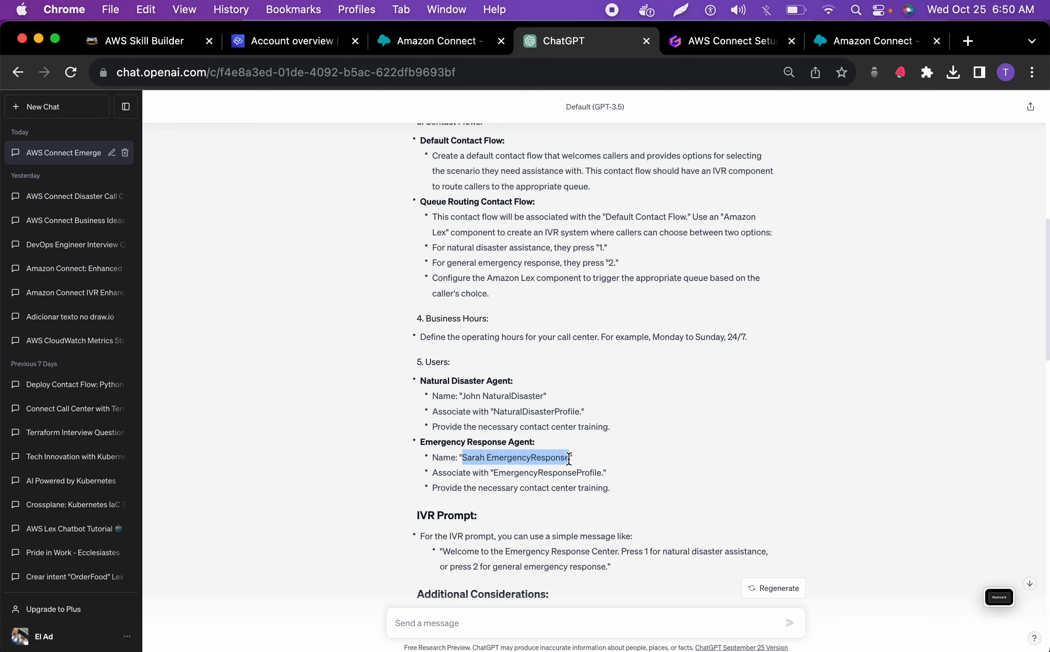
left_click(408, 34)
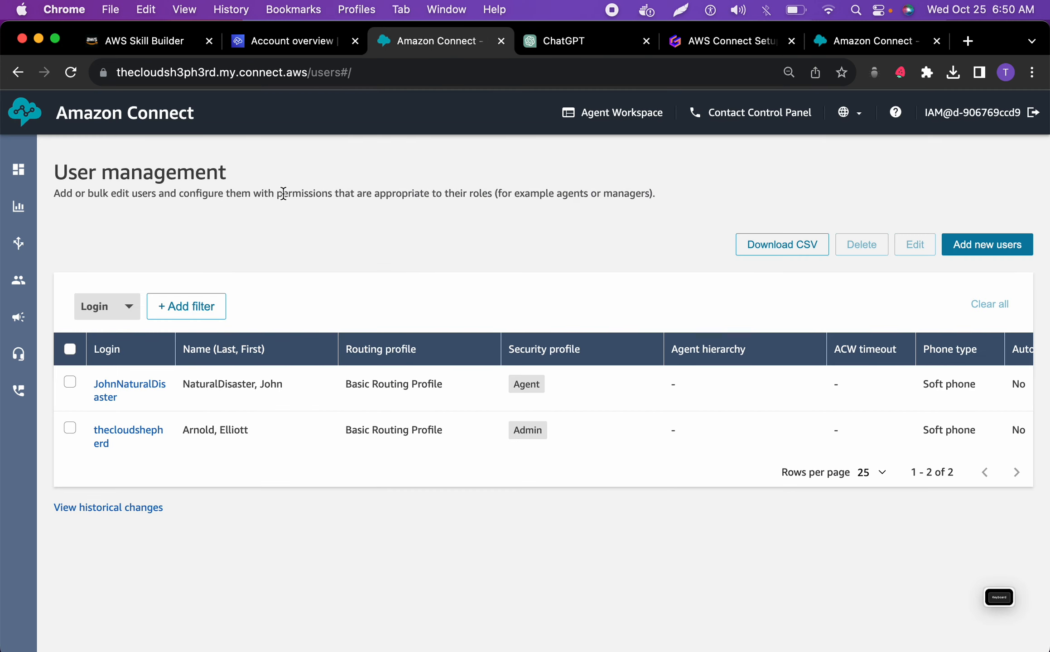
Start adding a new user and enter the Emergency Response Agent's first name and last name from the copied full name
left_click(1001, 246)
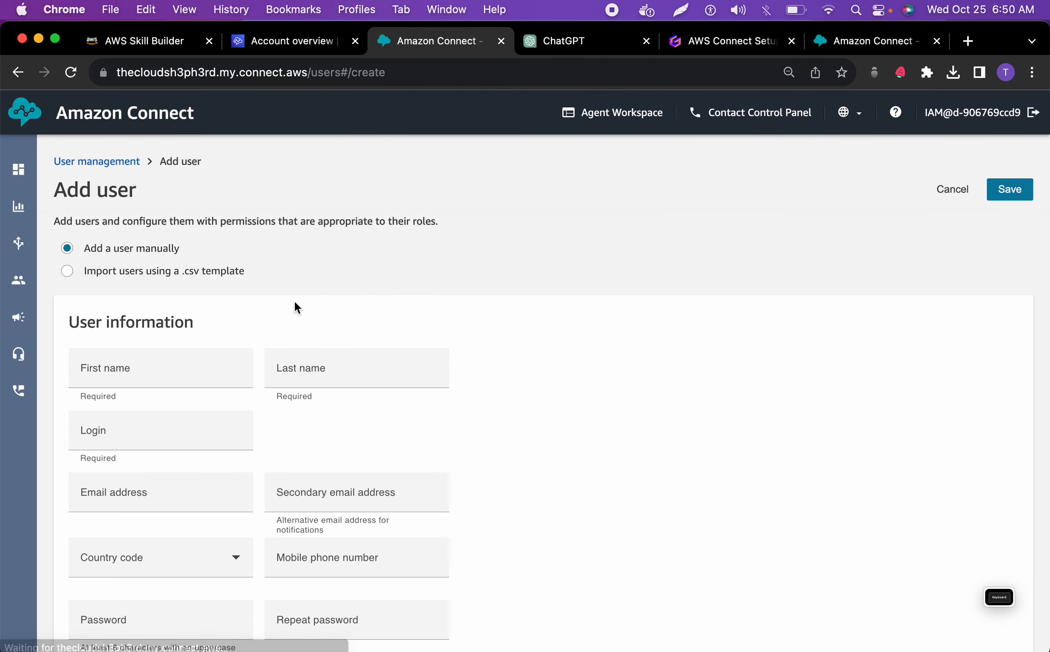
left_click(179, 372)
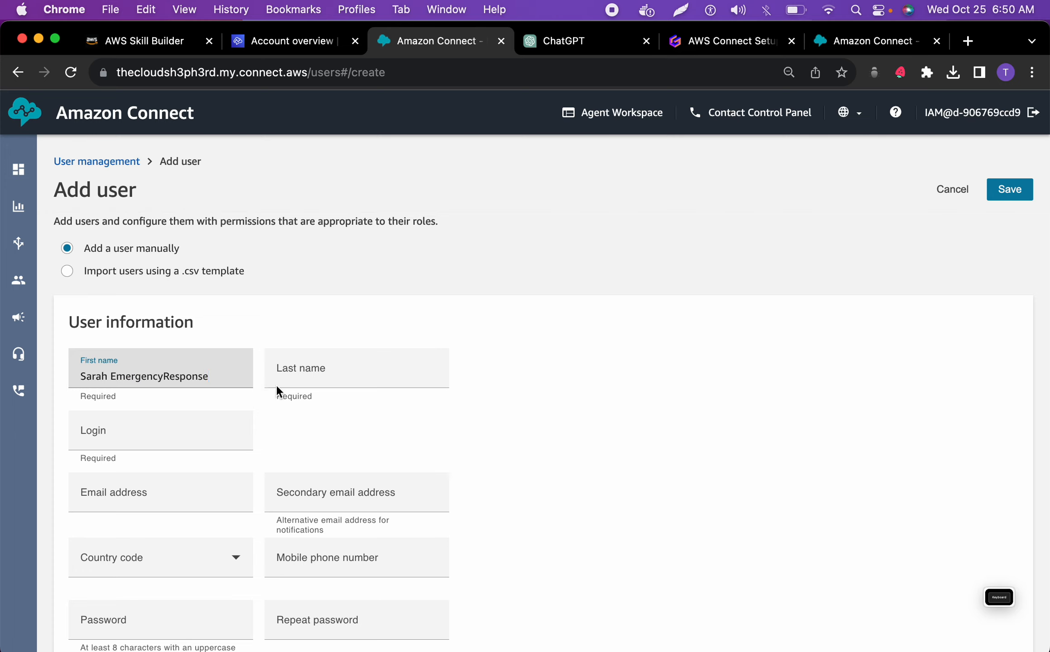
left_click(298, 369)
key("super+v")
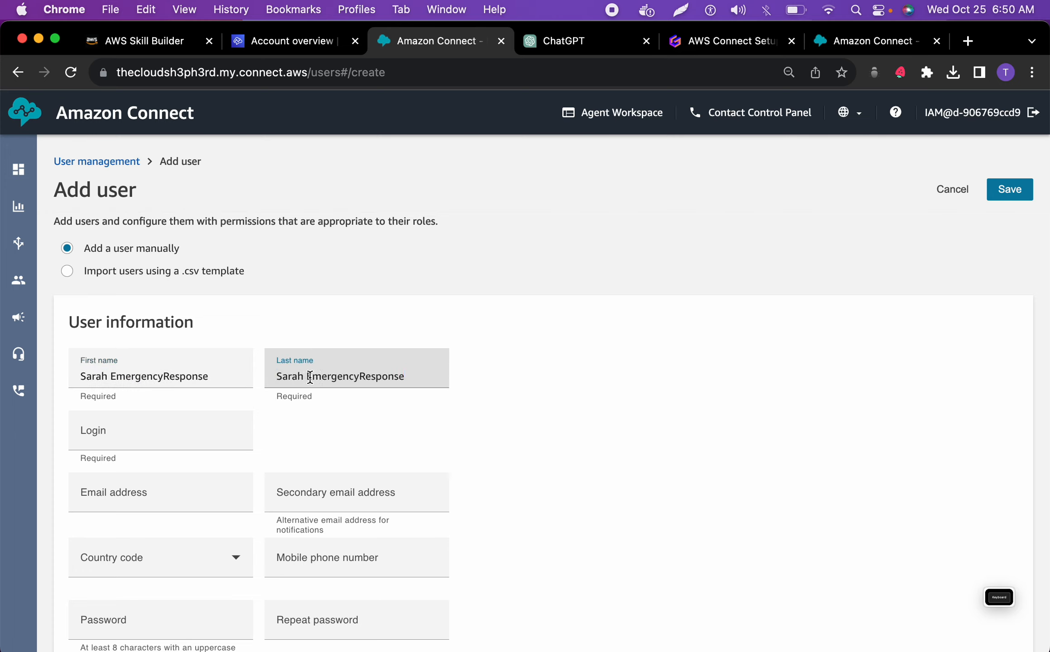
left_click_drag(311, 378, 261, 385)
key("BackSpace")
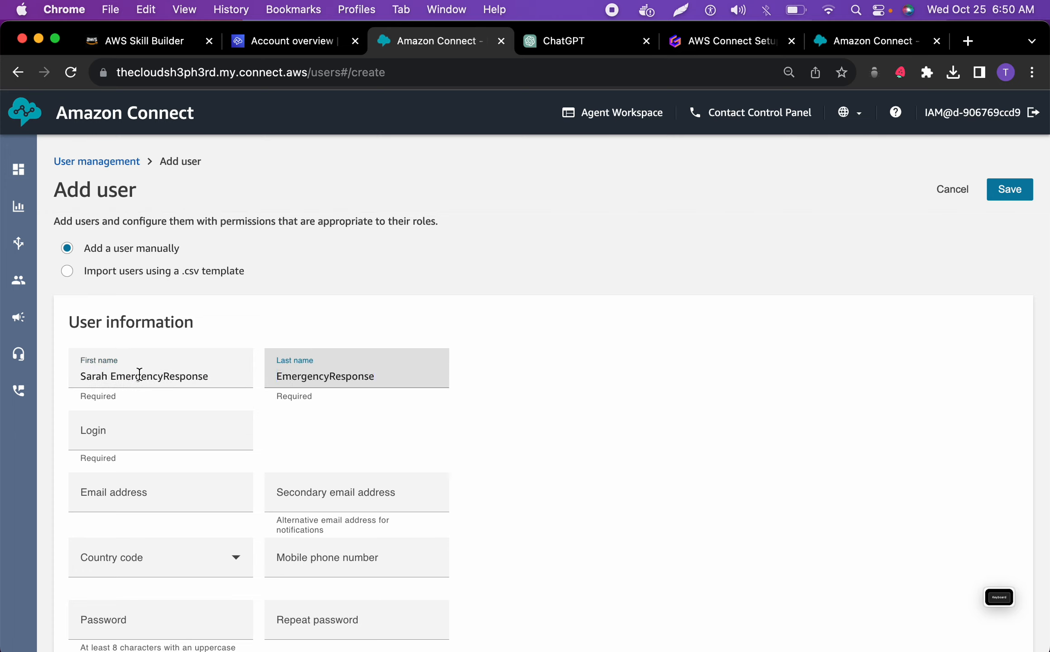
left_click_drag(110, 376, 256, 392)
key("BackSpace")
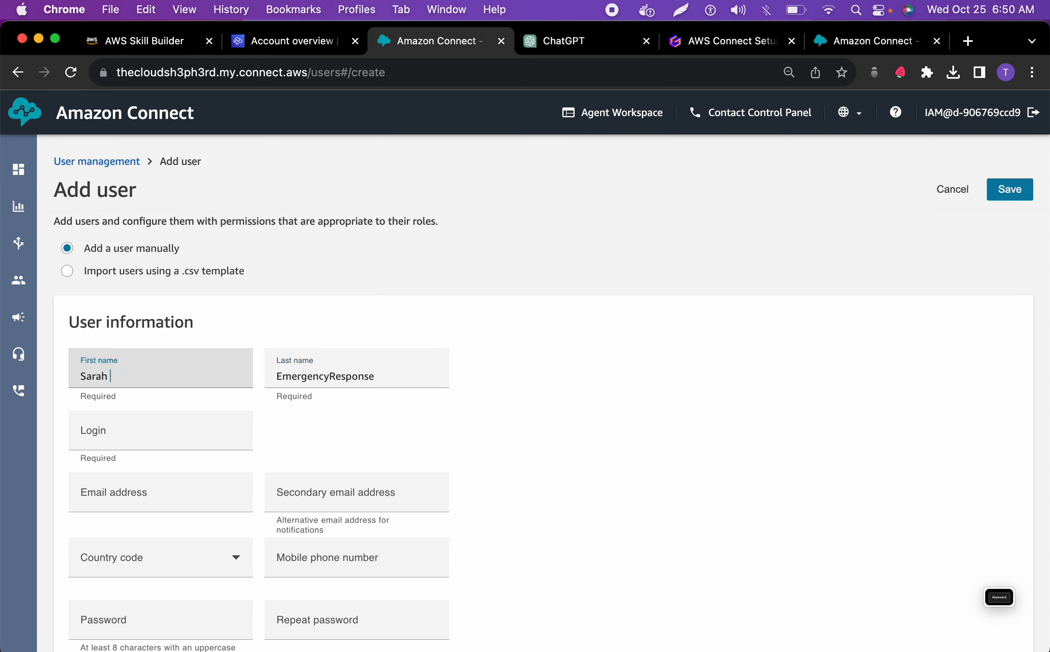
Set the new user's login to the copied full name without the space
left_click(186, 439)
key("super+v")
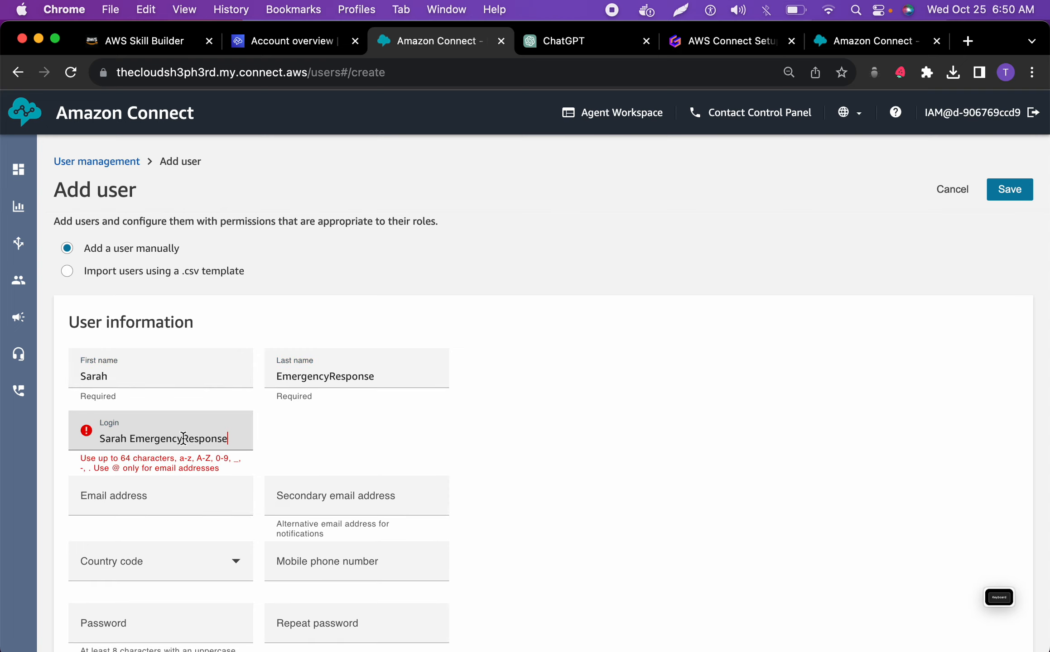
left_click(130, 439)
key("BackSpace")
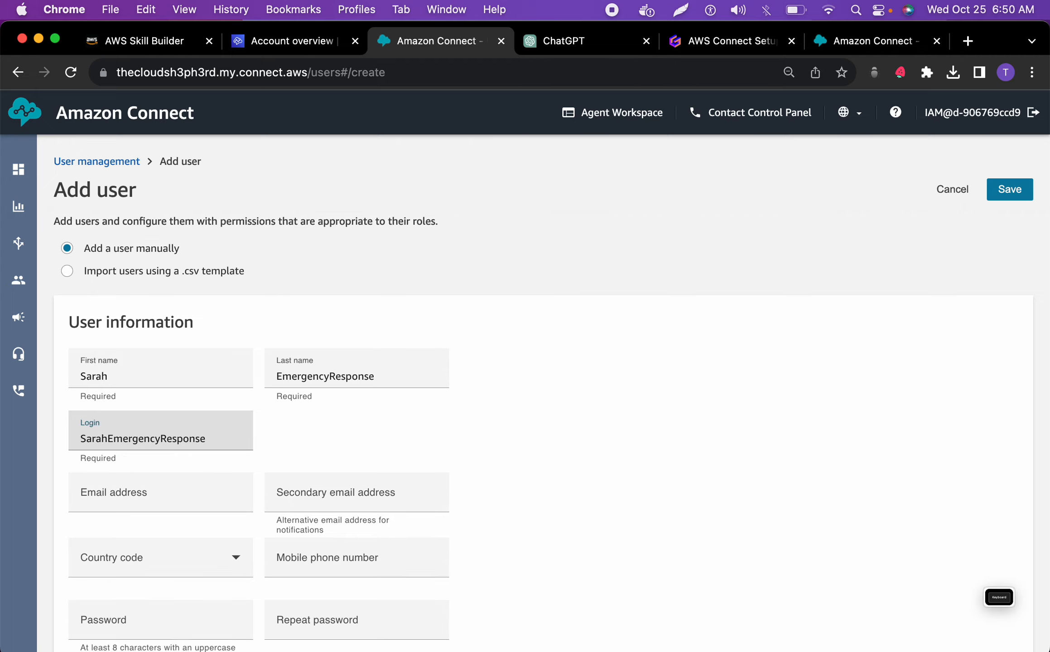
Copy the Emergency Response Agent's dummy email from ChatGPT and paste it into the user's primary and secondary email address fields in Amazon Connect
left_click(101, 503)
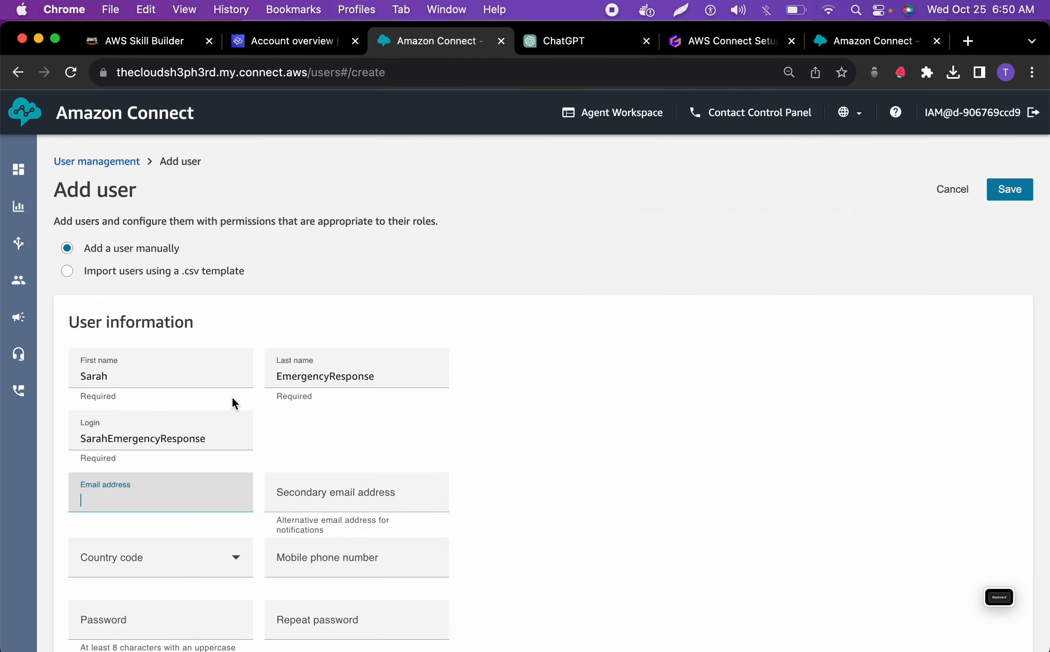
left_click(550, 48)
scroll(543, 312, "down", 10)
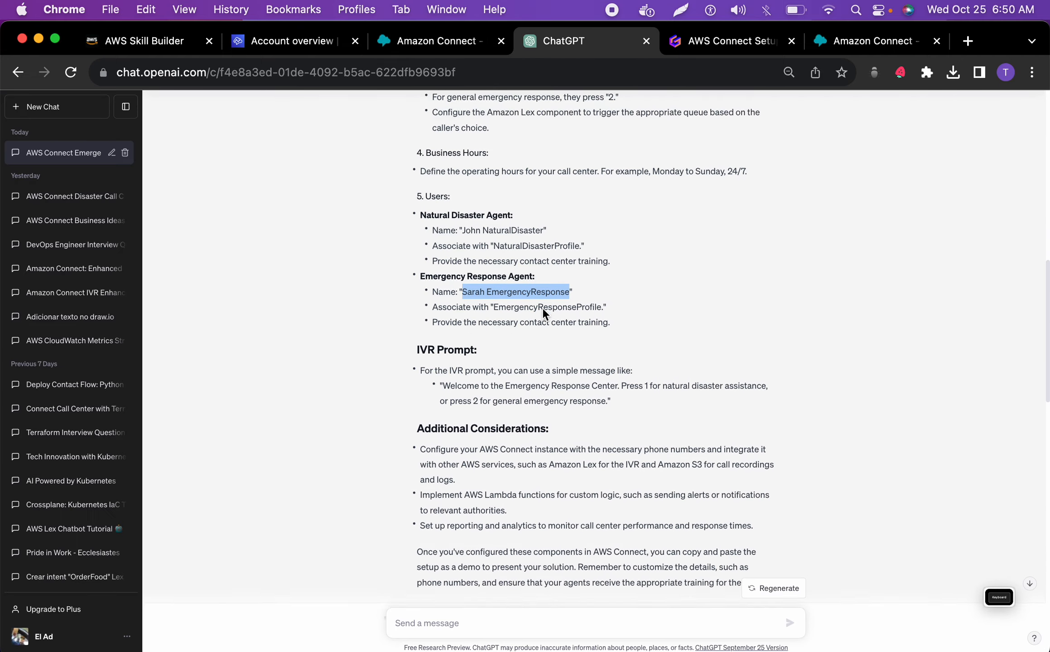
scroll(542, 308, "down", 5)
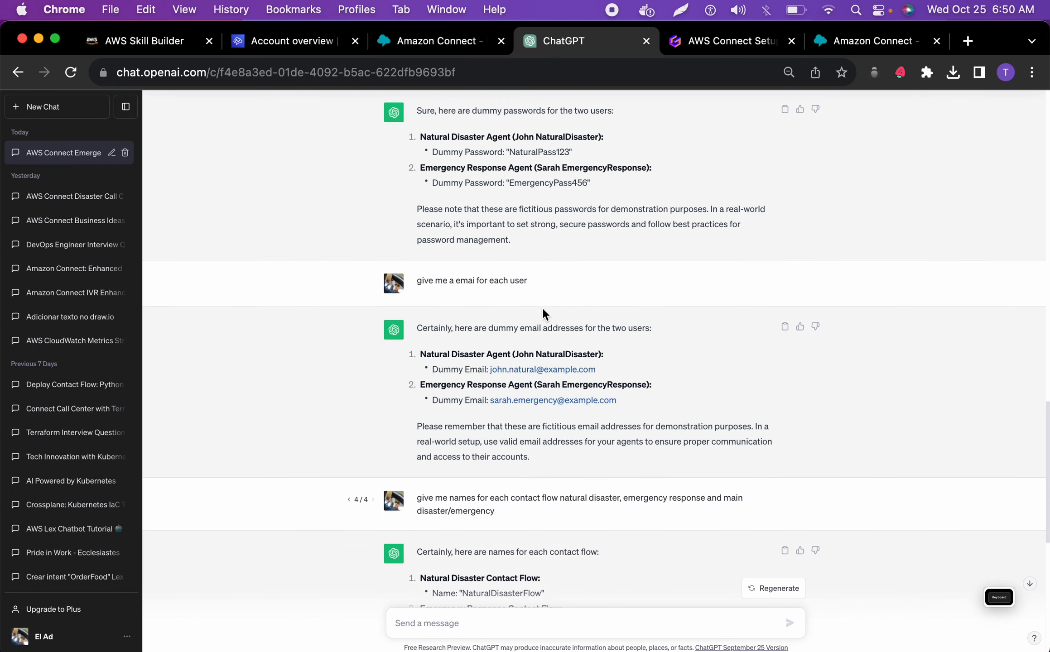
left_click_drag(634, 383, 492, 379)
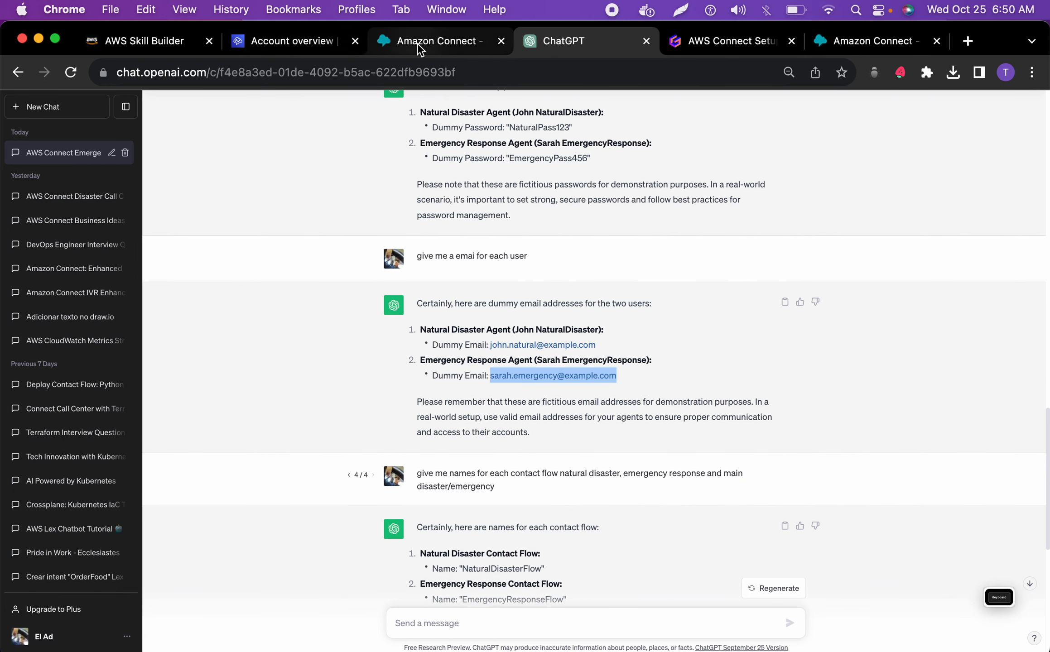
left_click(430, 41)
key("super+v")
left_click(289, 492)
key("super+v")
Set the user's country code to Canada +1 and enter the mobile phone number
left_click(208, 561)
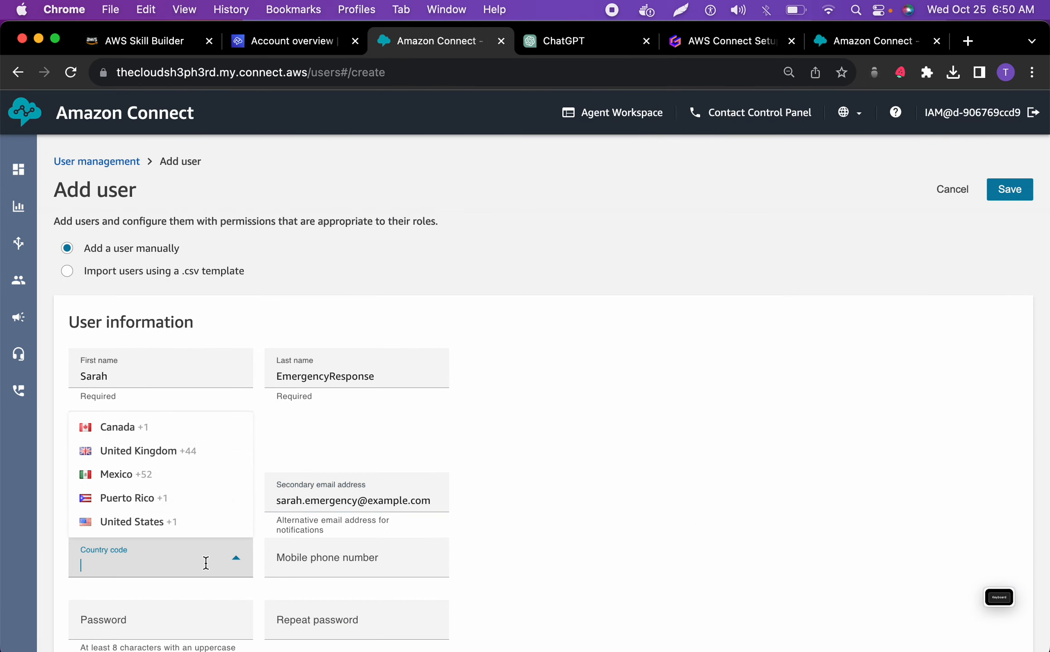
left_click(179, 437)
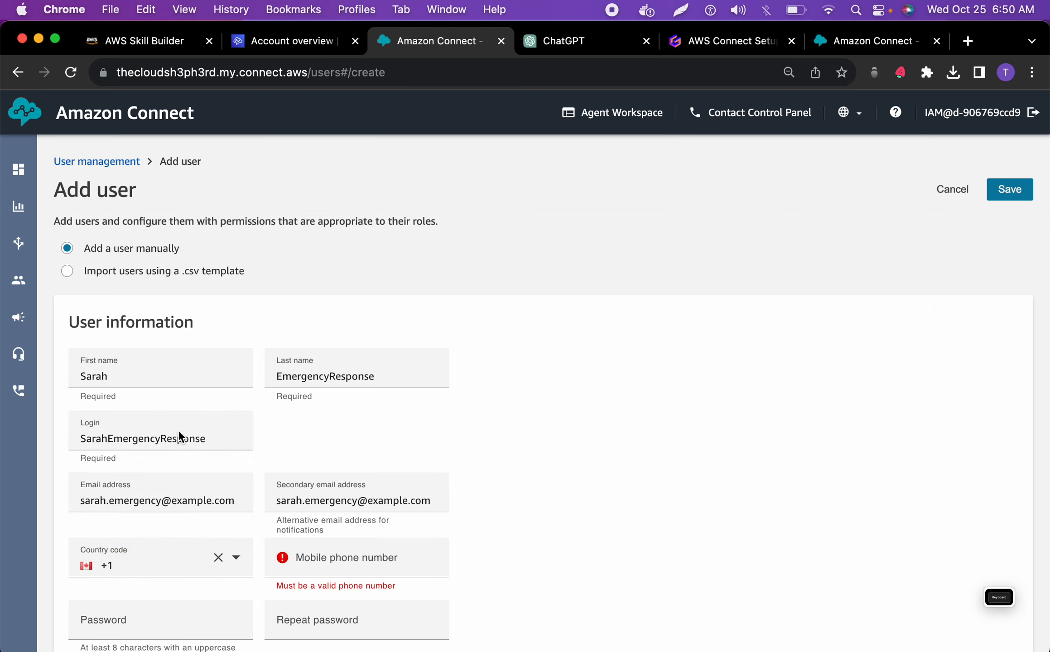
left_click(328, 557)
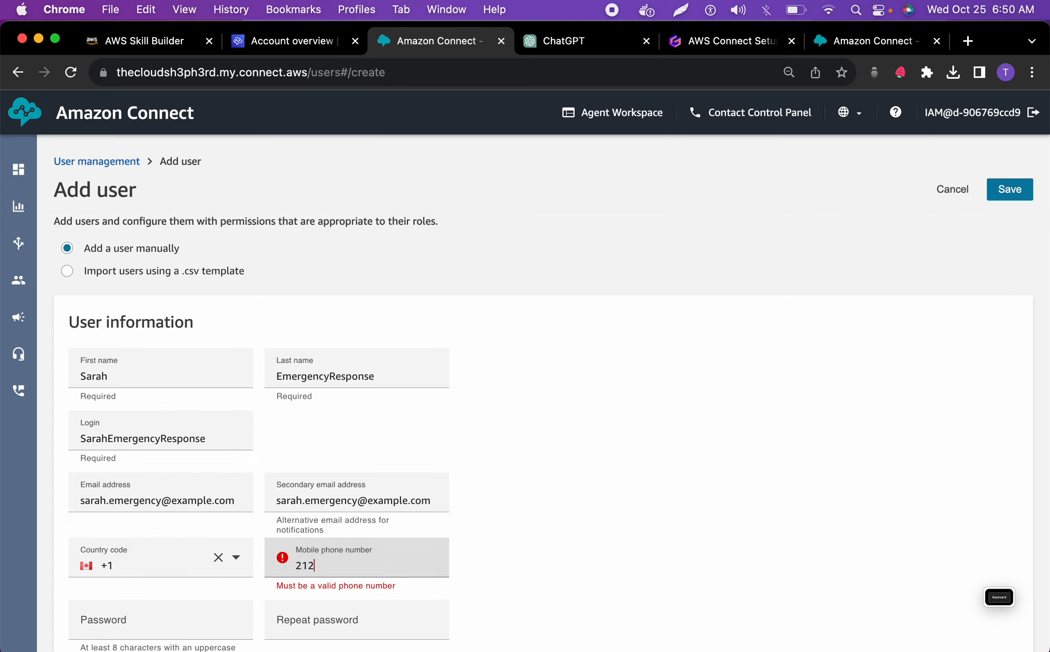
left_click(473, 548)
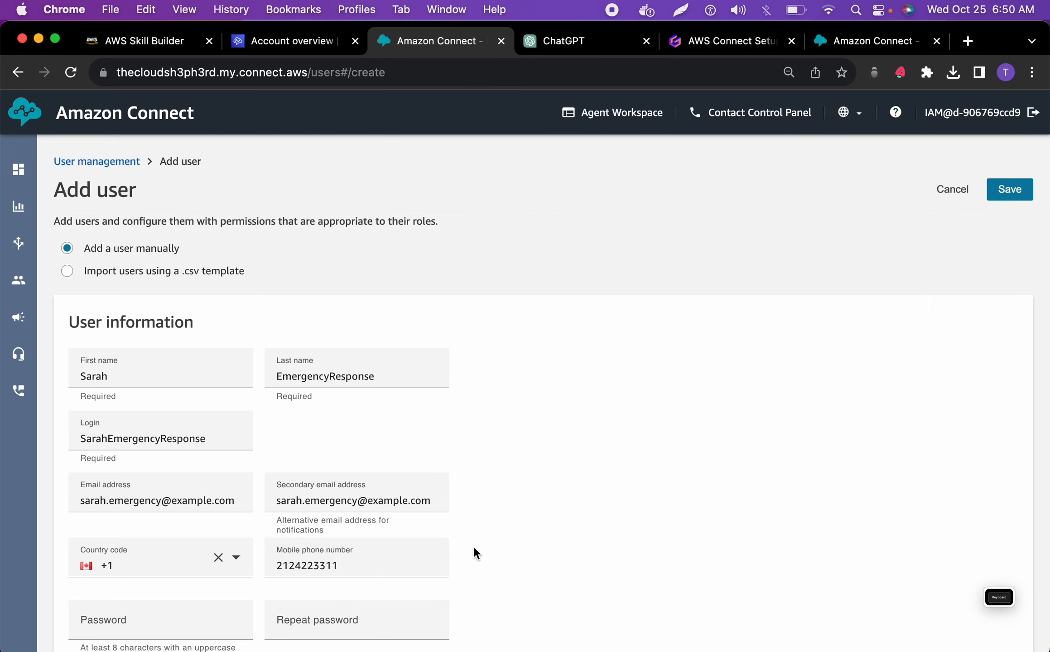
Switch to ChatGPT and copy the dummy password given for the Emergency Response Agent
left_click(562, 40)
scroll(506, 297, "down", 3)
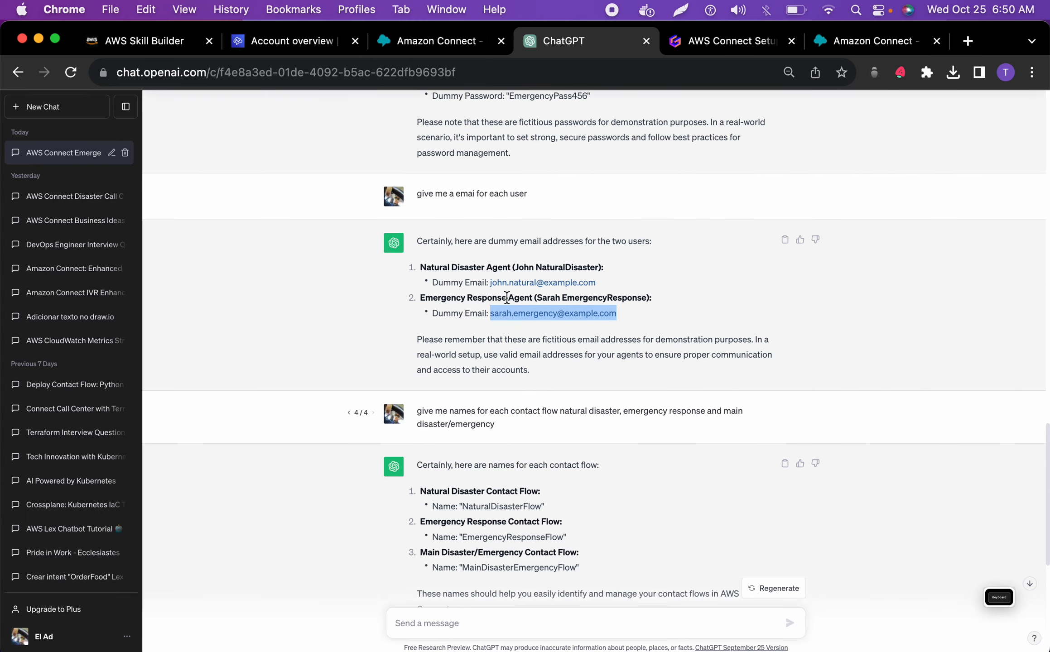
scroll(500, 449, "down", 3)
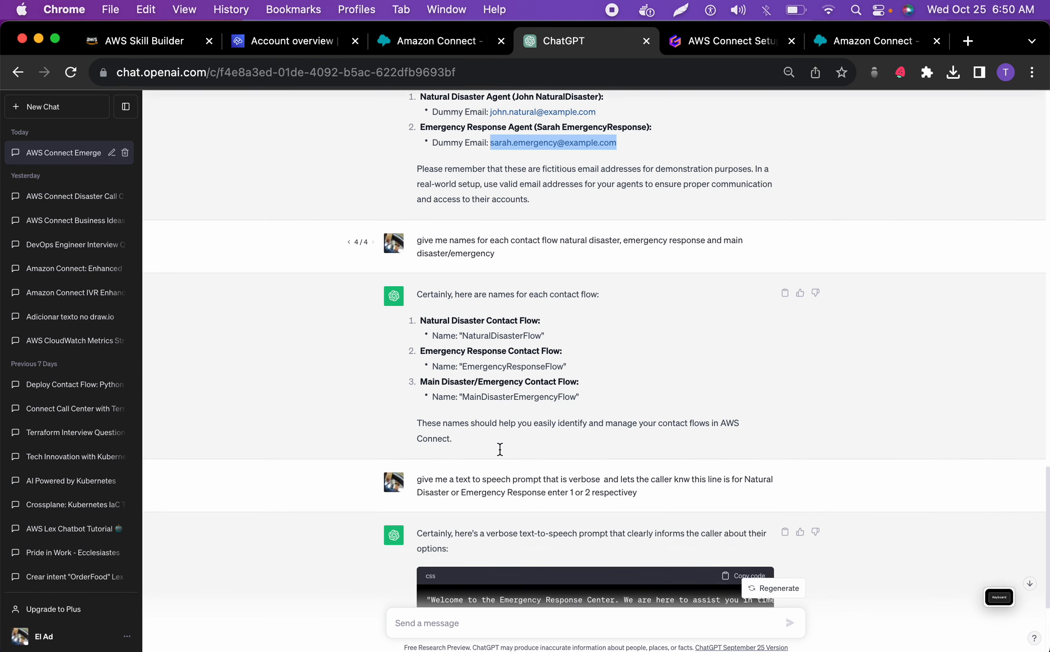
scroll(500, 449, "up", 8)
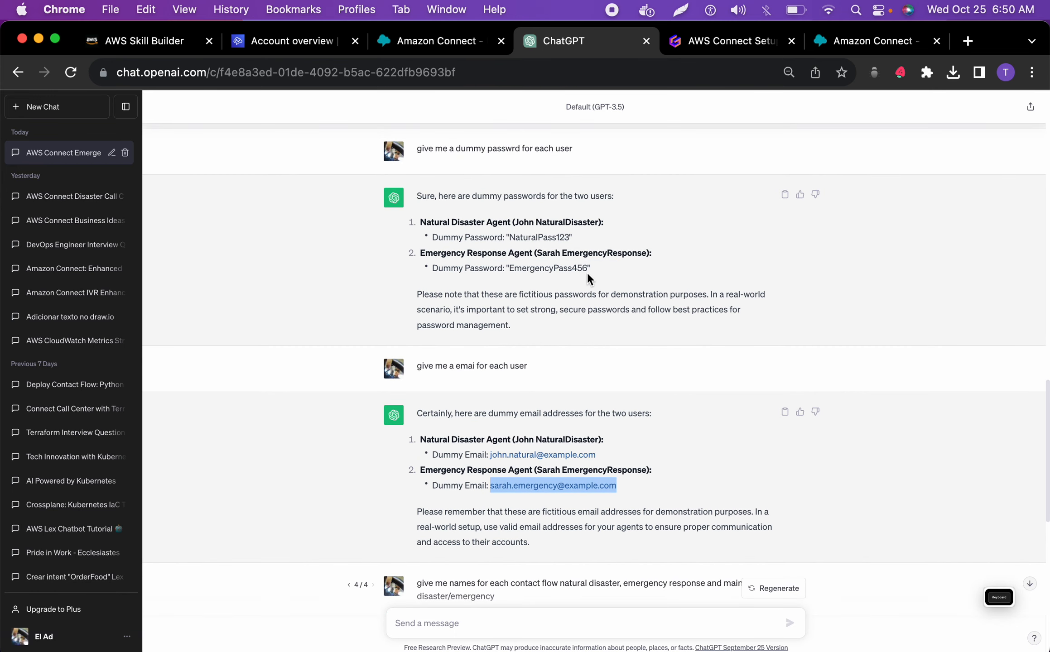
left_click_drag(588, 267, 513, 273)
key("super+c")
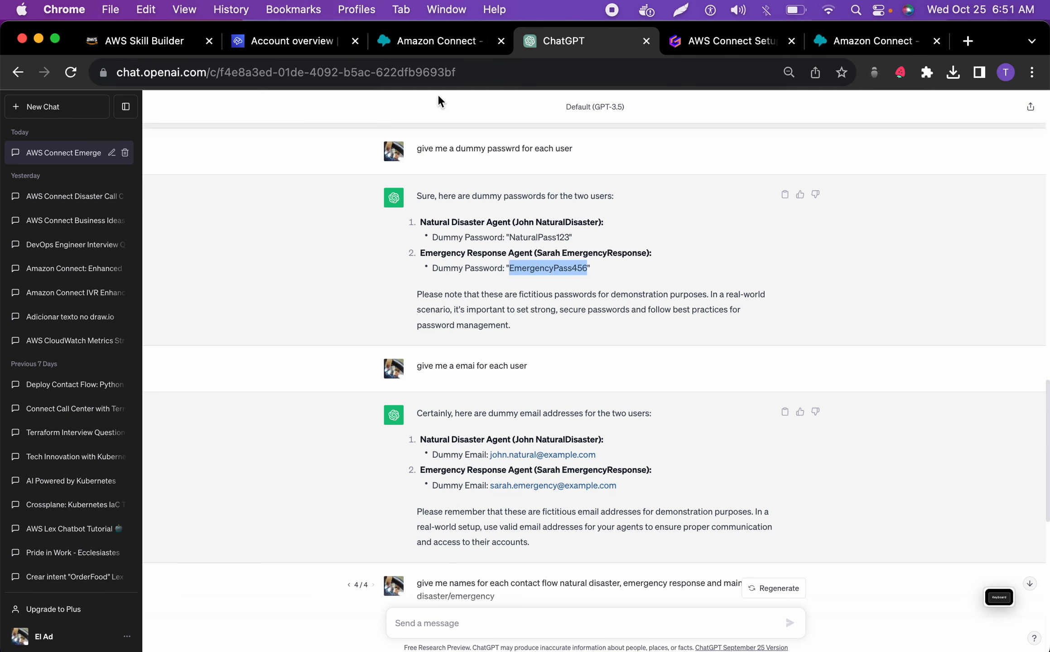
Return to Amazon Connect and paste the copied account password into the password and repeat password fields
left_click(433, 47)
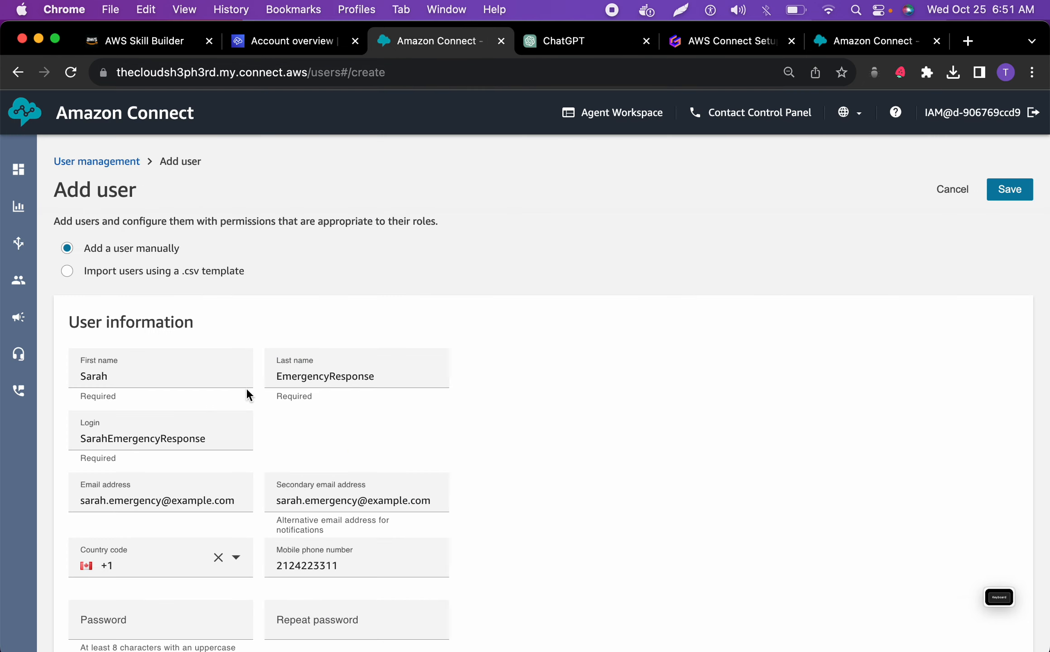
left_click(170, 612)
key("super+v")
scroll(178, 574, "down", 1)
left_click(341, 579)
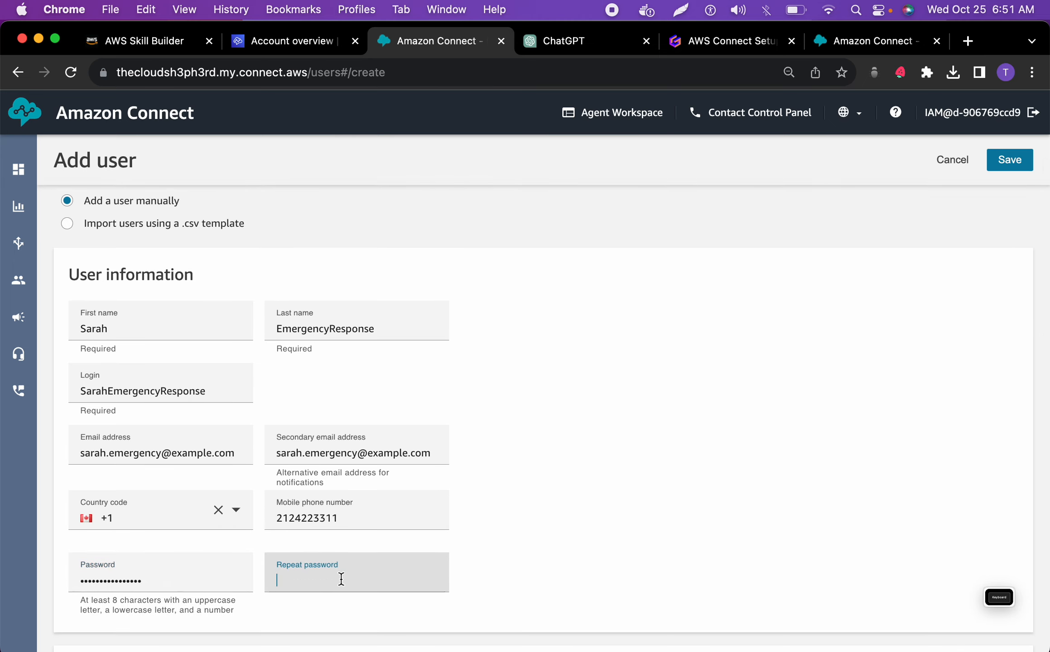
key("super+v")
Assign the Emergency Response Agent user the Agent security profile and the Basic Routing Profile
scroll(349, 459, "down", 5)
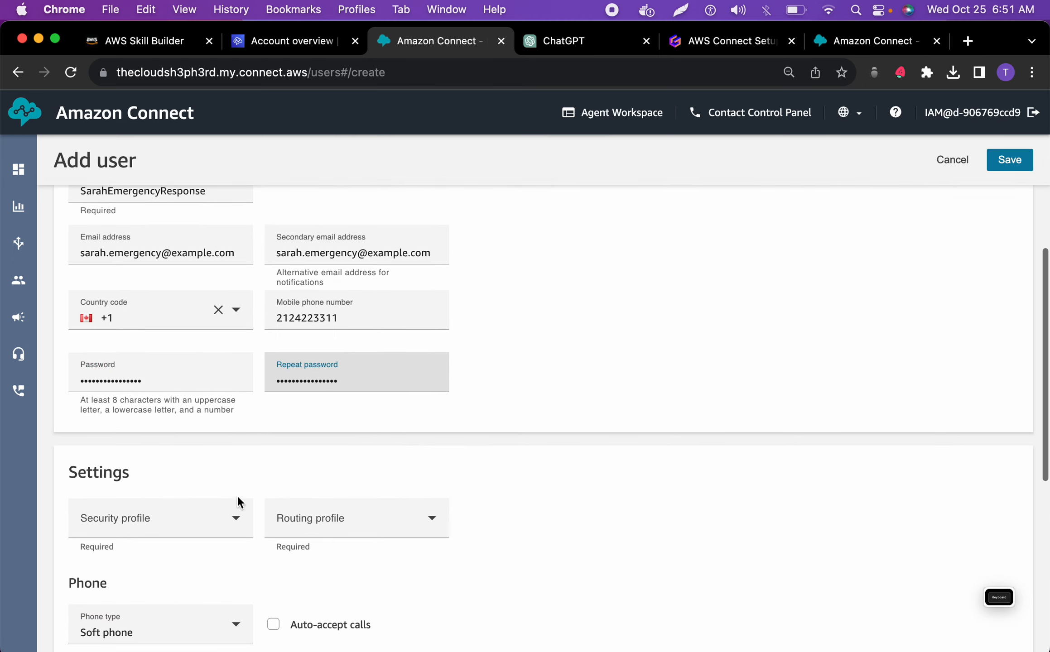
left_click(198, 516)
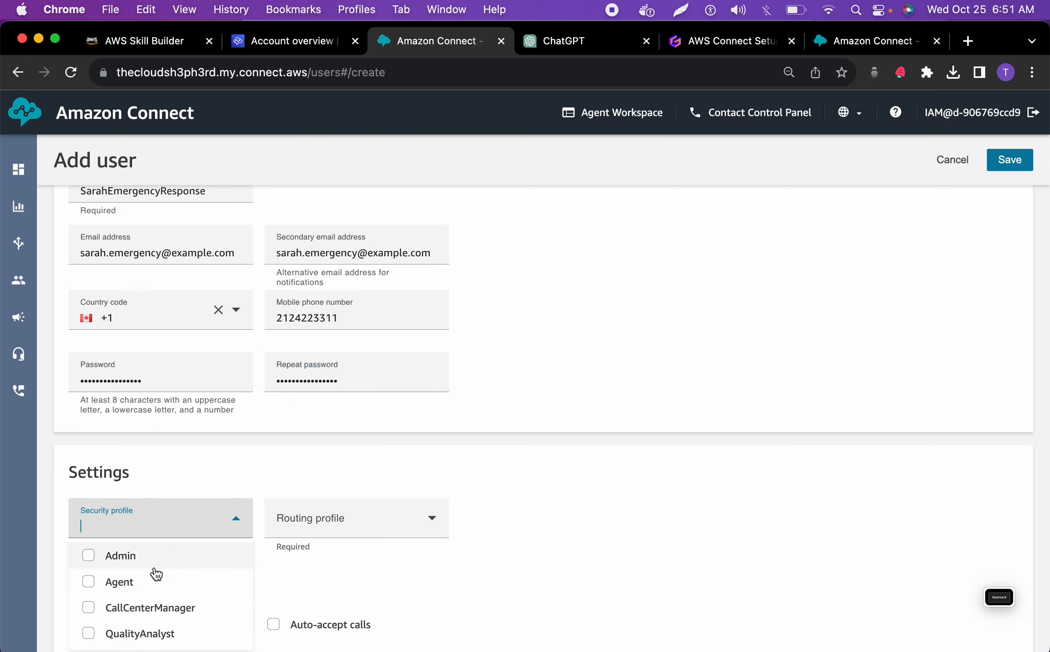
left_click(152, 582)
left_click(305, 532)
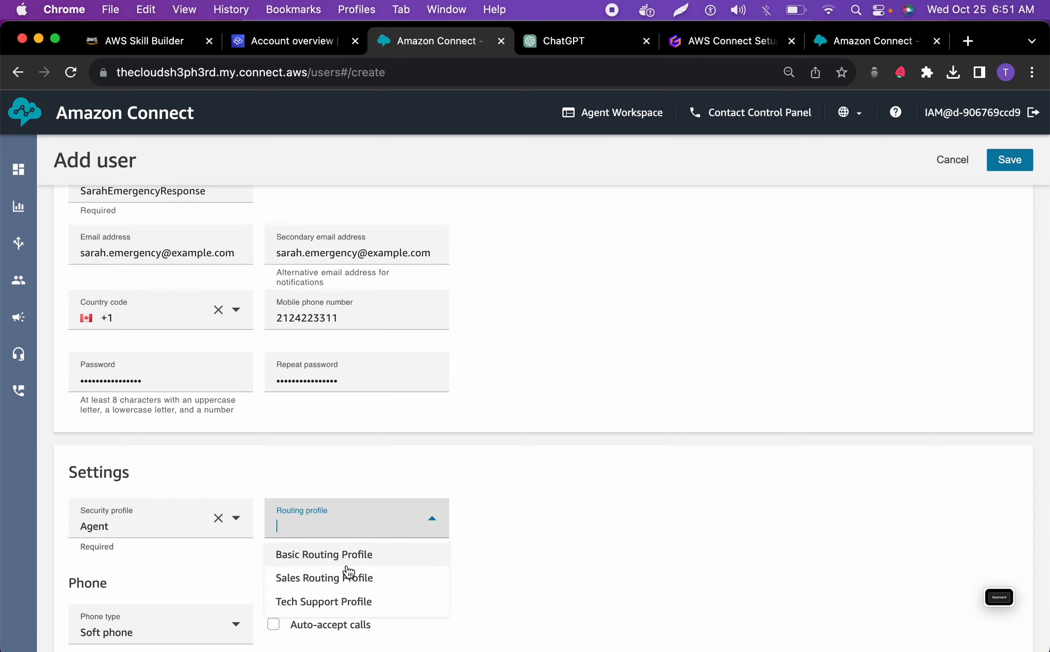
left_click(347, 561)
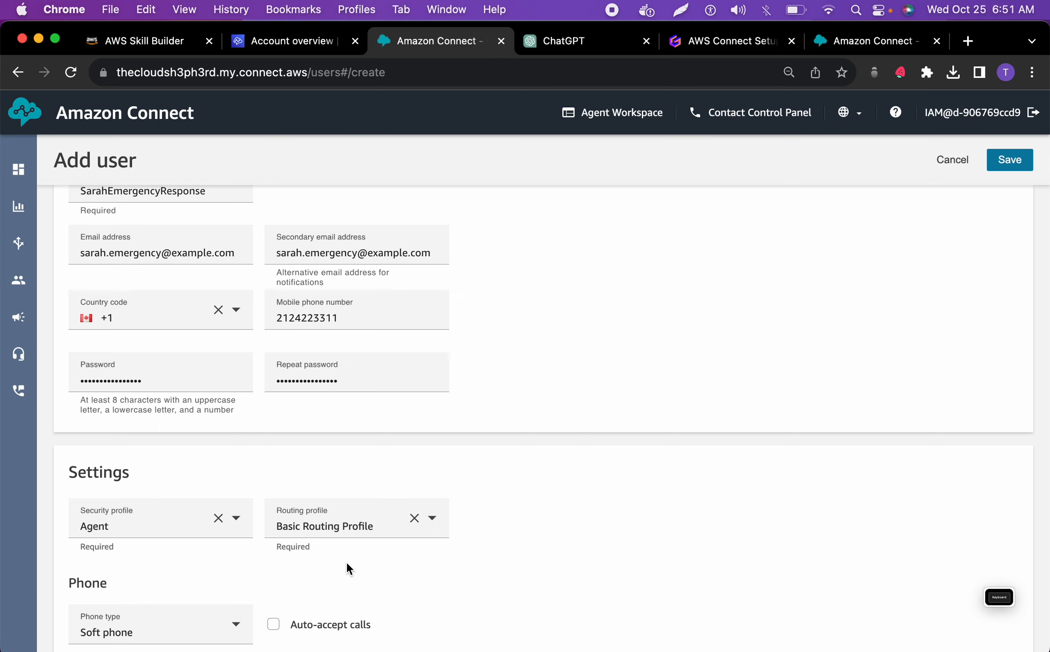
Review the phone, timeout and tag settings, and save the Emergency Response Agent user with them unchanged
scroll(346, 561, "down", 5)
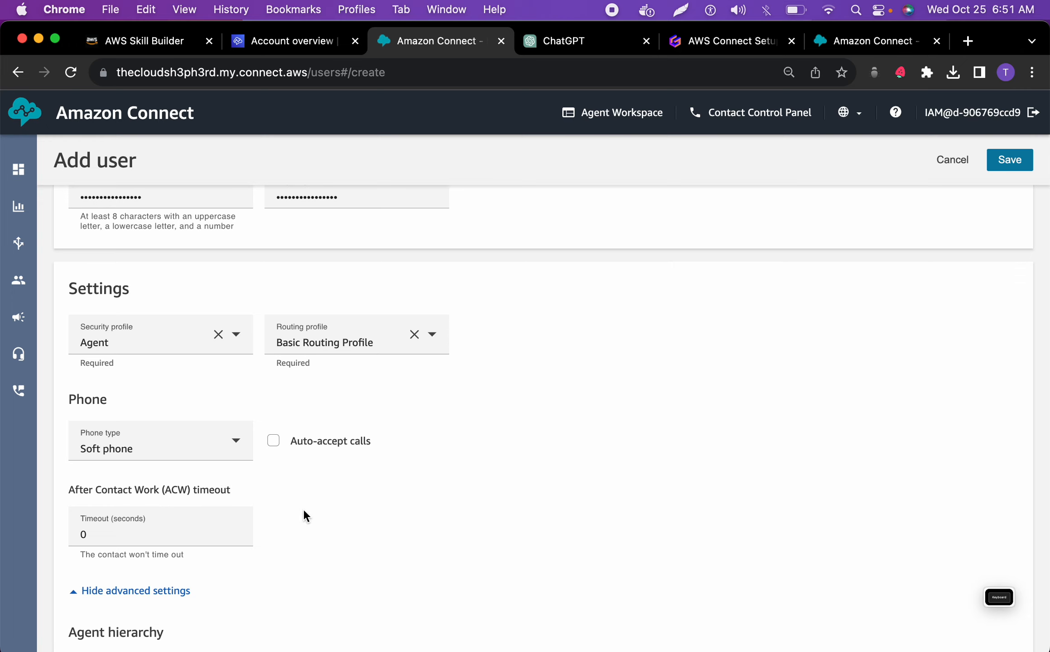
scroll(304, 515, "down", 5)
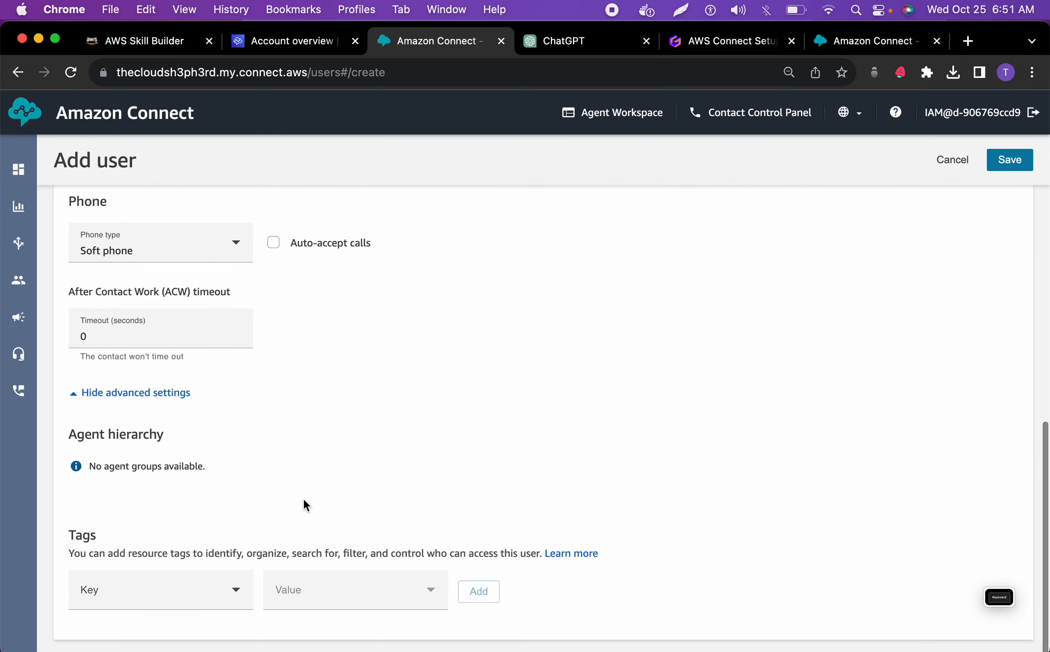
scroll(302, 503, "up", 7)
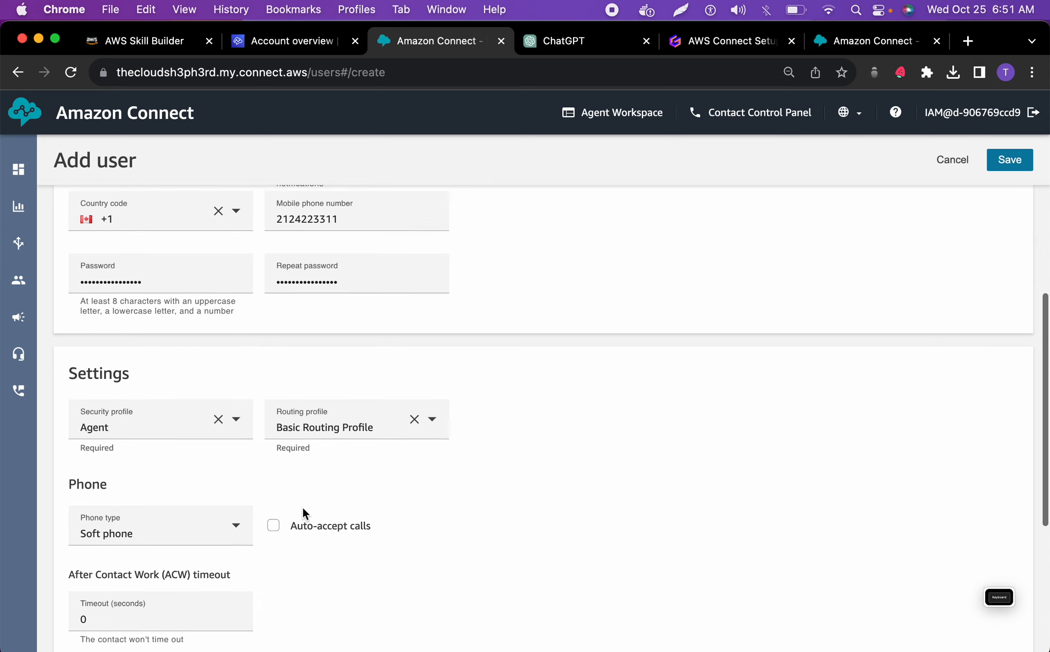
scroll(303, 513, "up", 8)
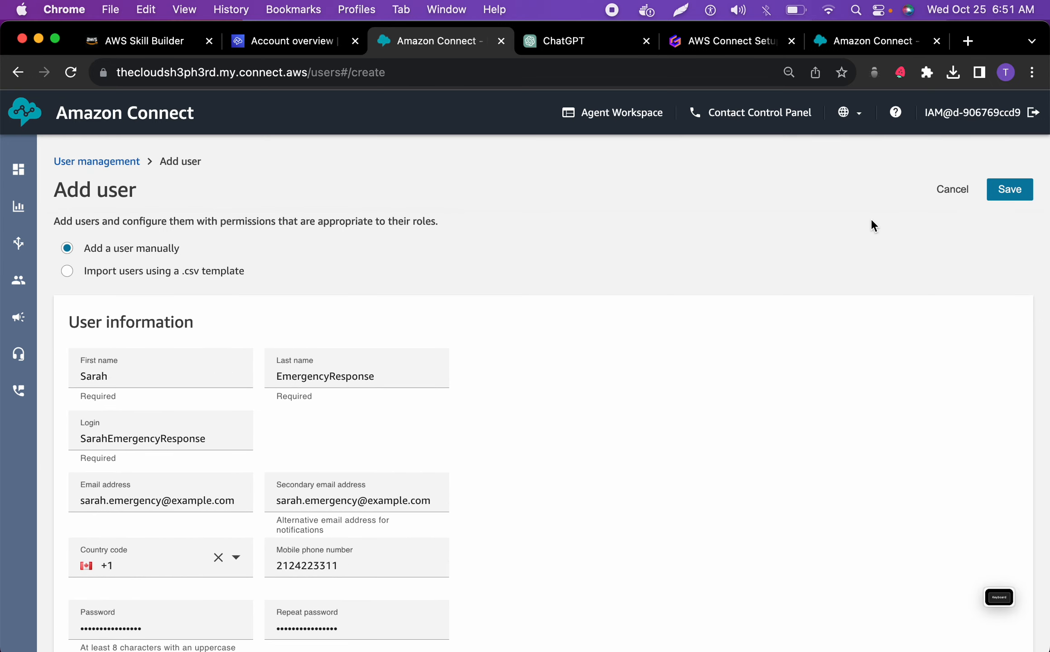
left_click(1024, 190)
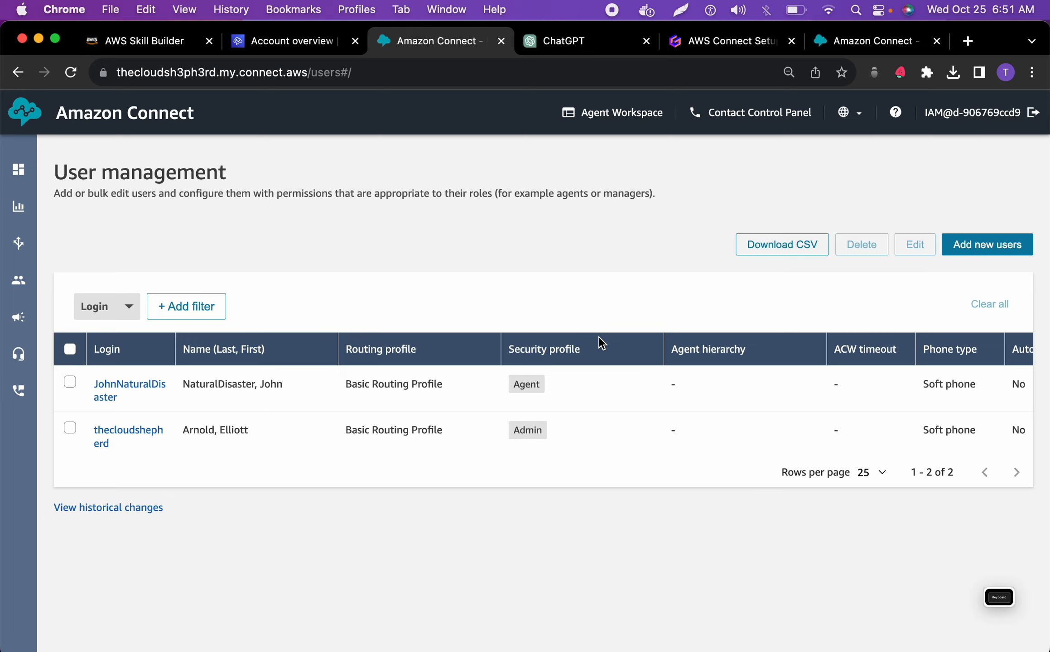
Switch to the AWS Connect Setup Blueprint in Gamma, exit presentation mode and view the Queues card
left_click(741, 50)
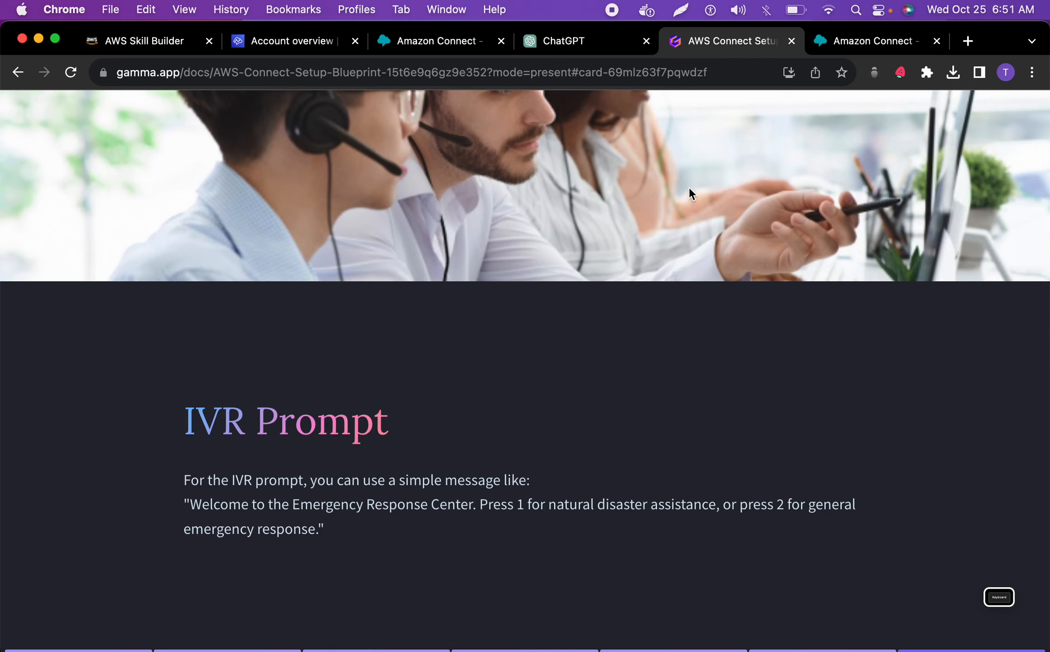
key("Escape")
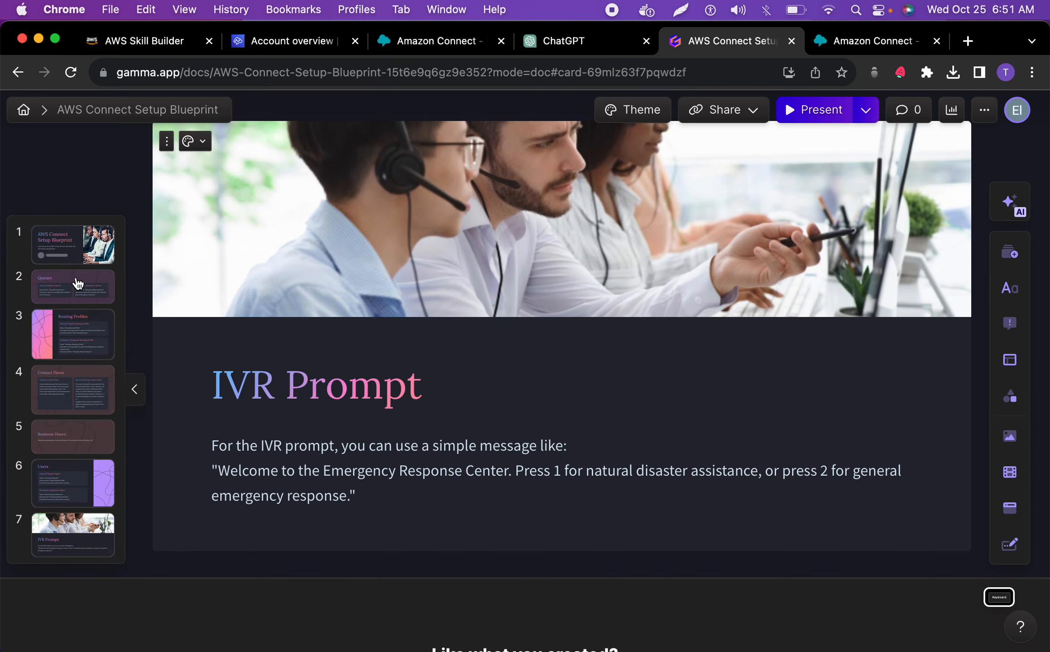
left_click(65, 286)
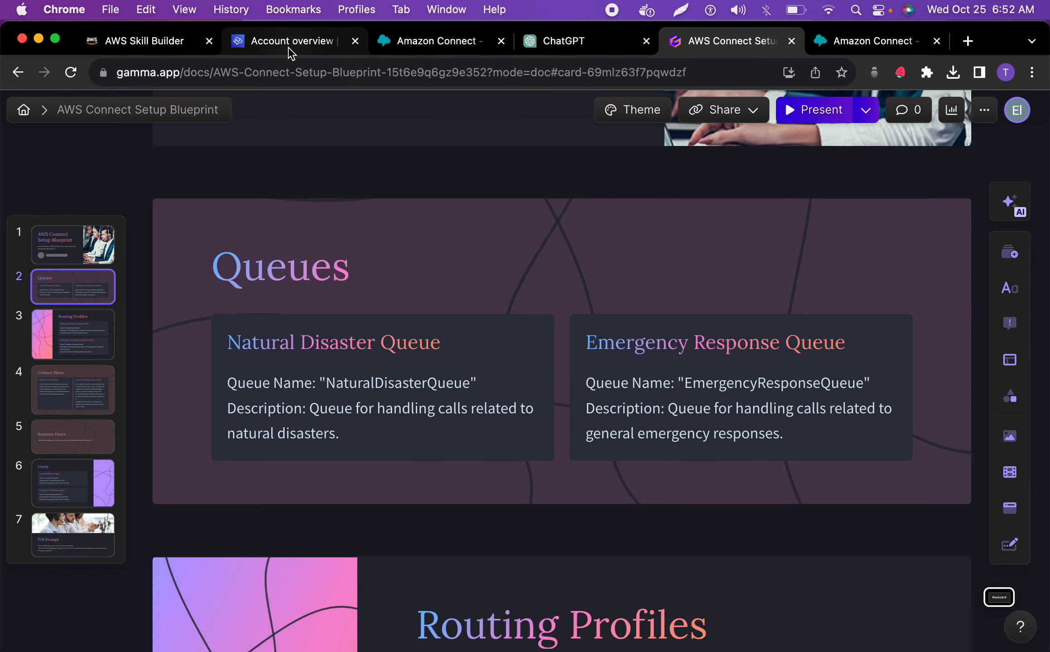
Return to Amazon Connect and open the Queues page
left_click(458, 50)
mouse_move(18, 248)
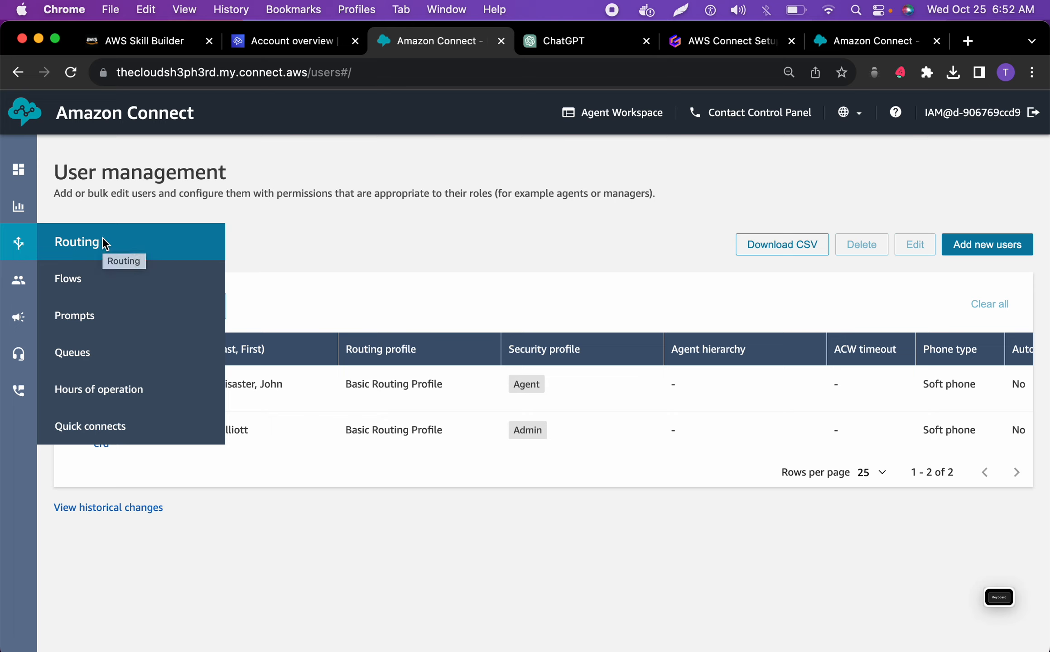
left_click(71, 361)
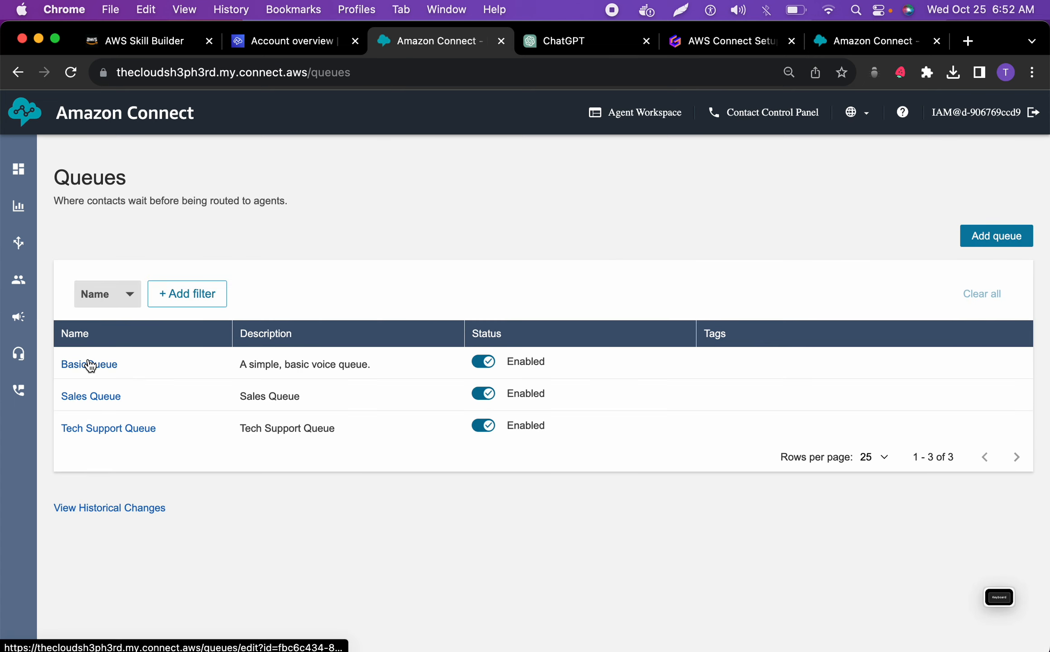
Start a new queue and name it NaturalDisasterQueue, copying the name from the Queues section of the ChatGPT blueprint
left_click(998, 227)
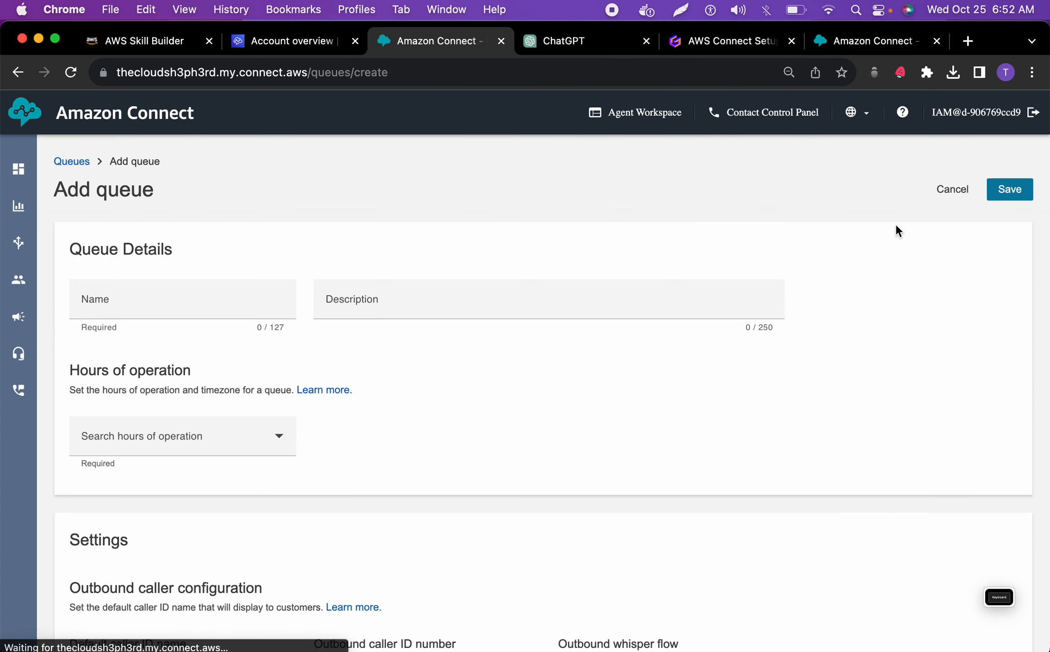
left_click(290, 40)
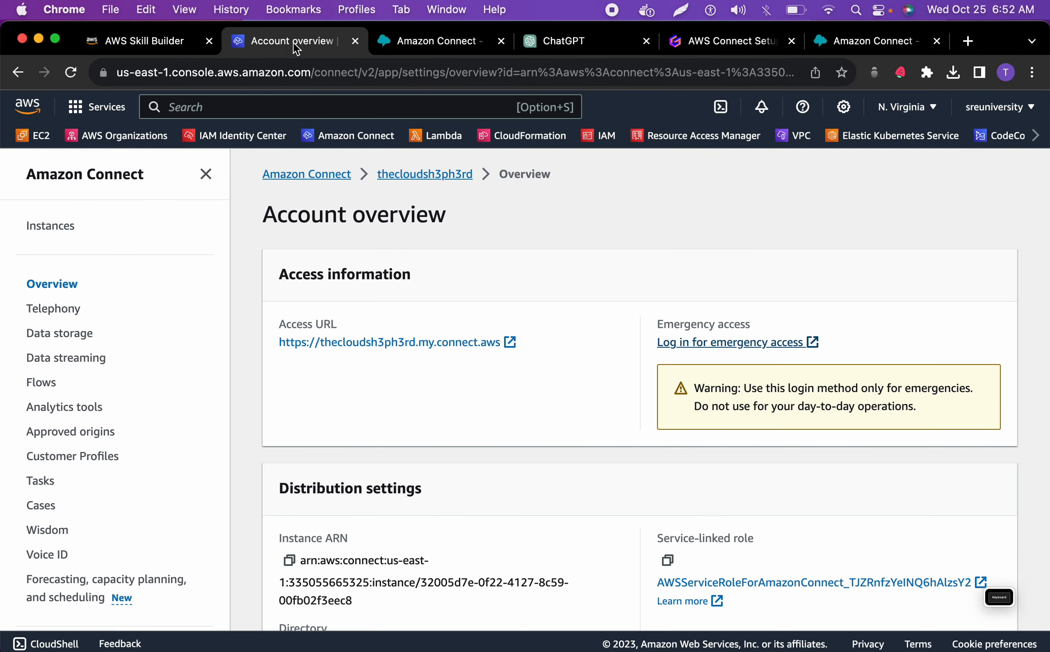
left_click(381, 41)
left_click(562, 41)
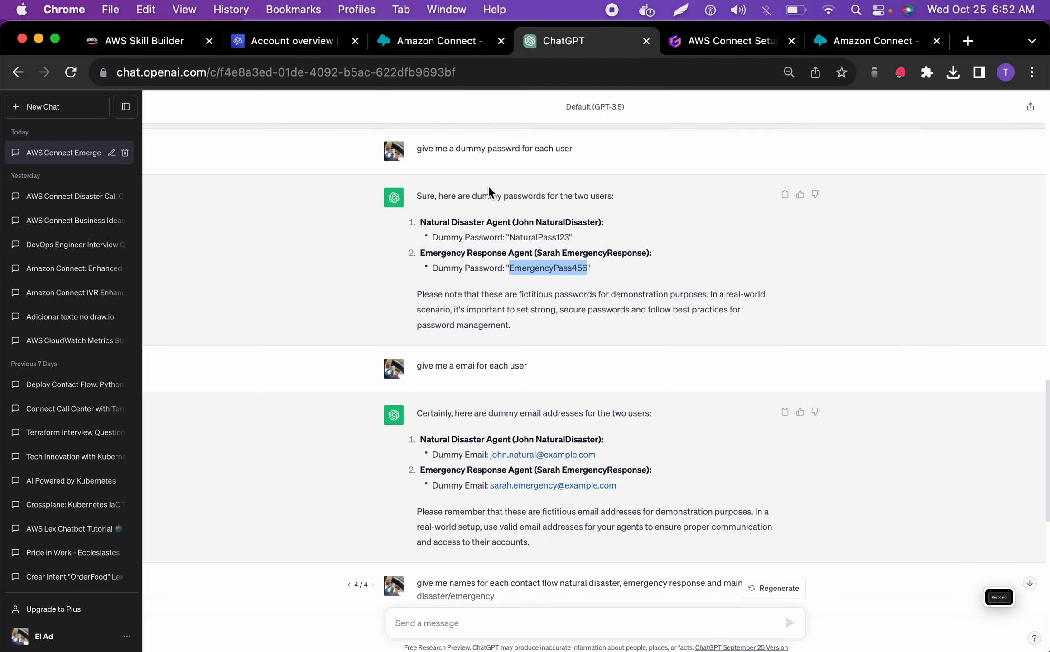
scroll(488, 187, "up", 2)
scroll(489, 185, "up", 15)
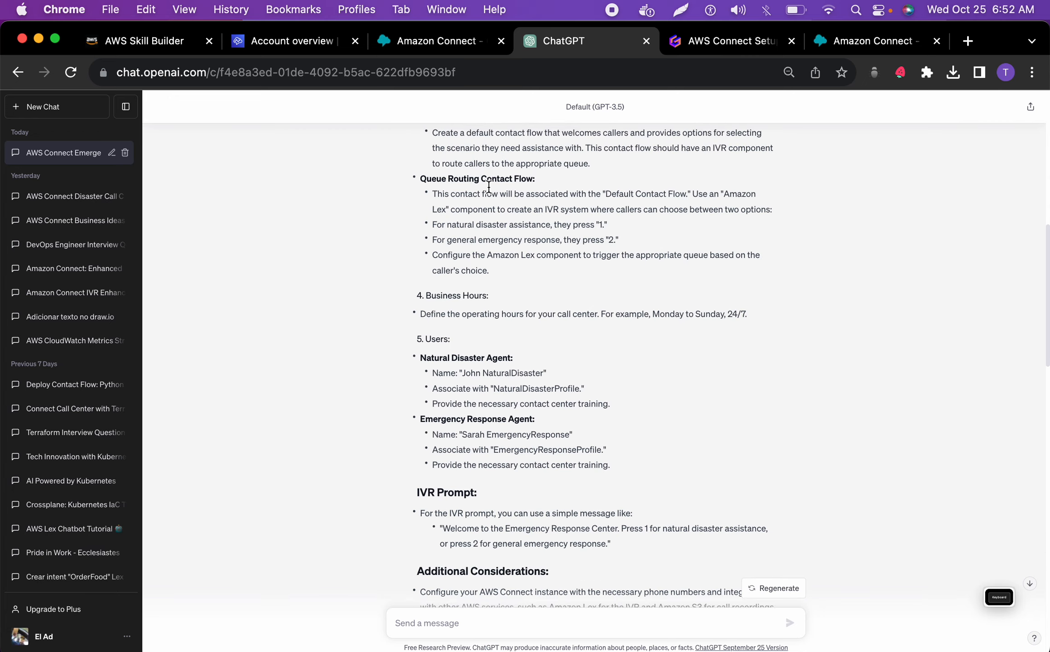
scroll(488, 187, "up", 6)
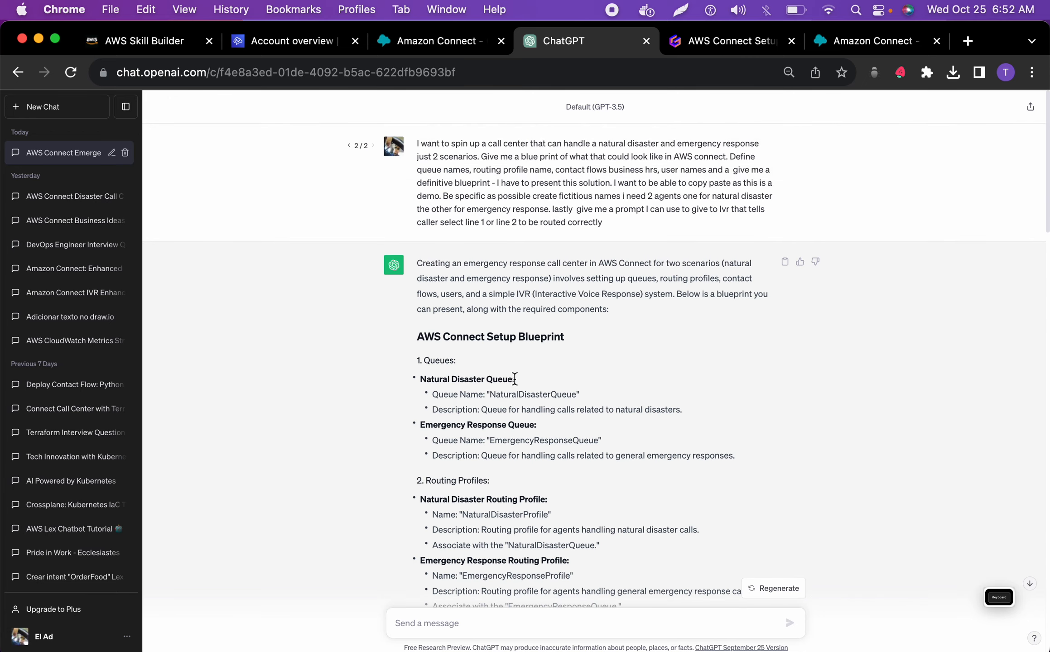
double_click(516, 395)
key("super+c")
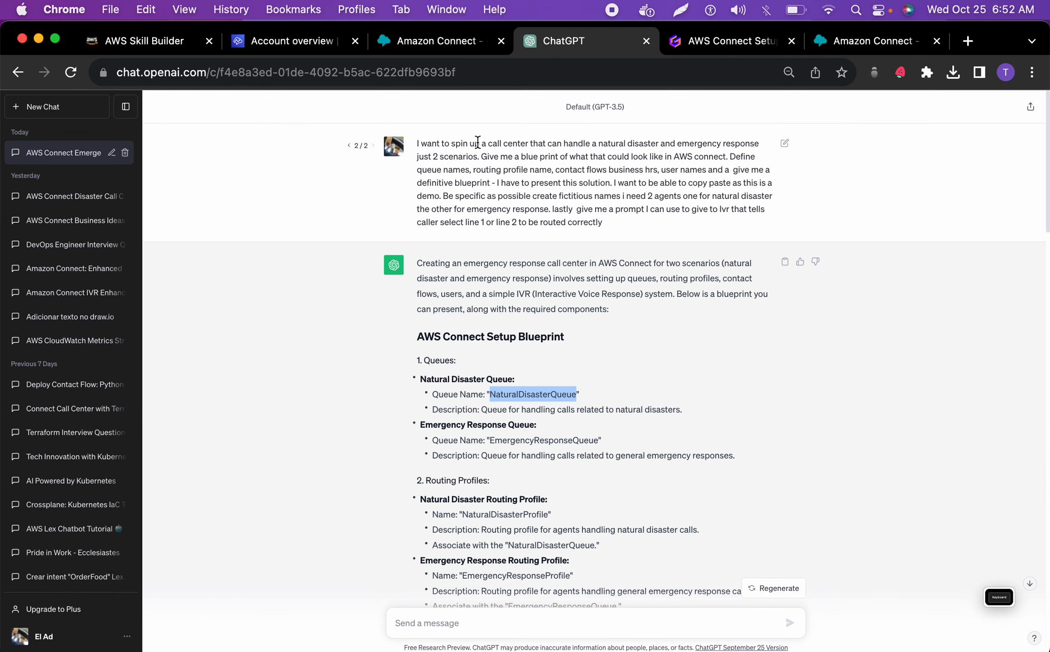
left_click(432, 43)
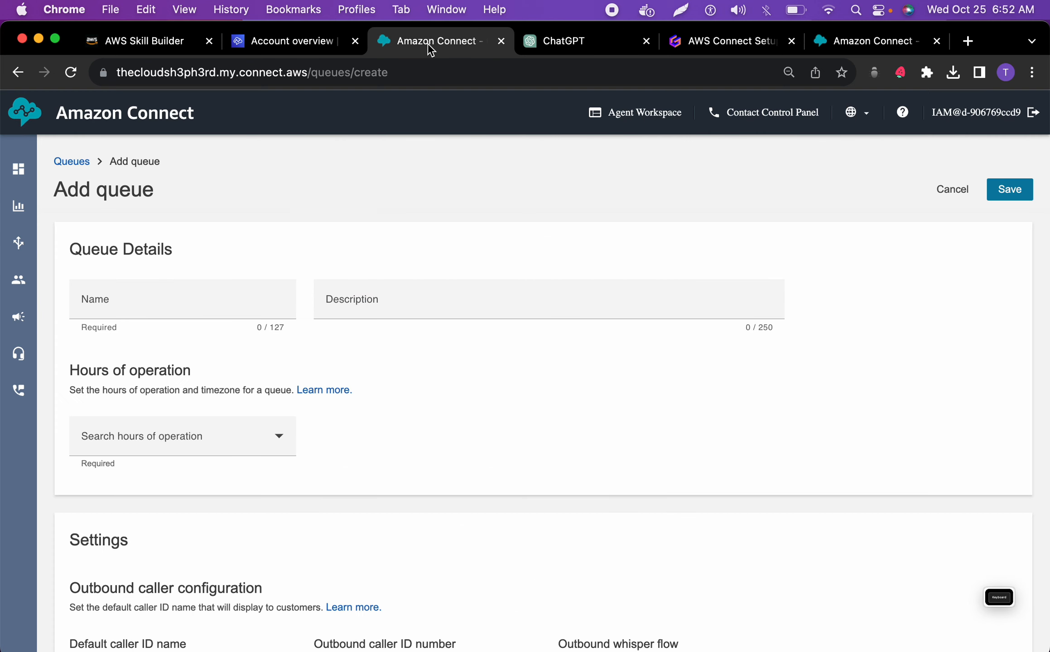
left_click(226, 306)
key("super+v")
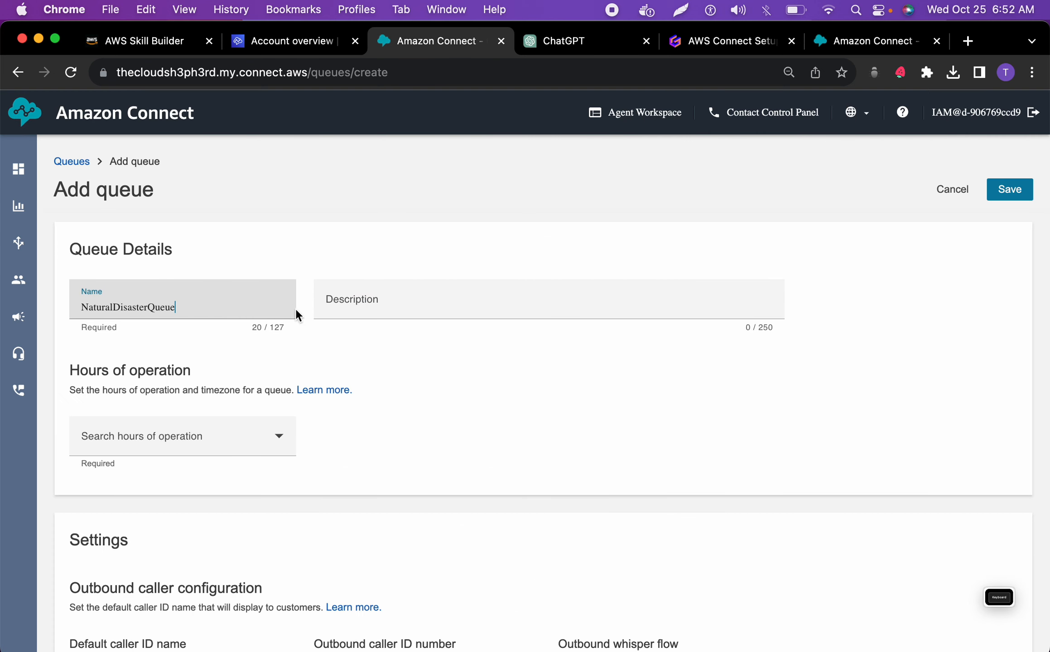
Set the new queue's description to "Queue for handling calls related to natural disasters.", copied from the ChatGPT blueprint
left_click(379, 304)
key("super+v")
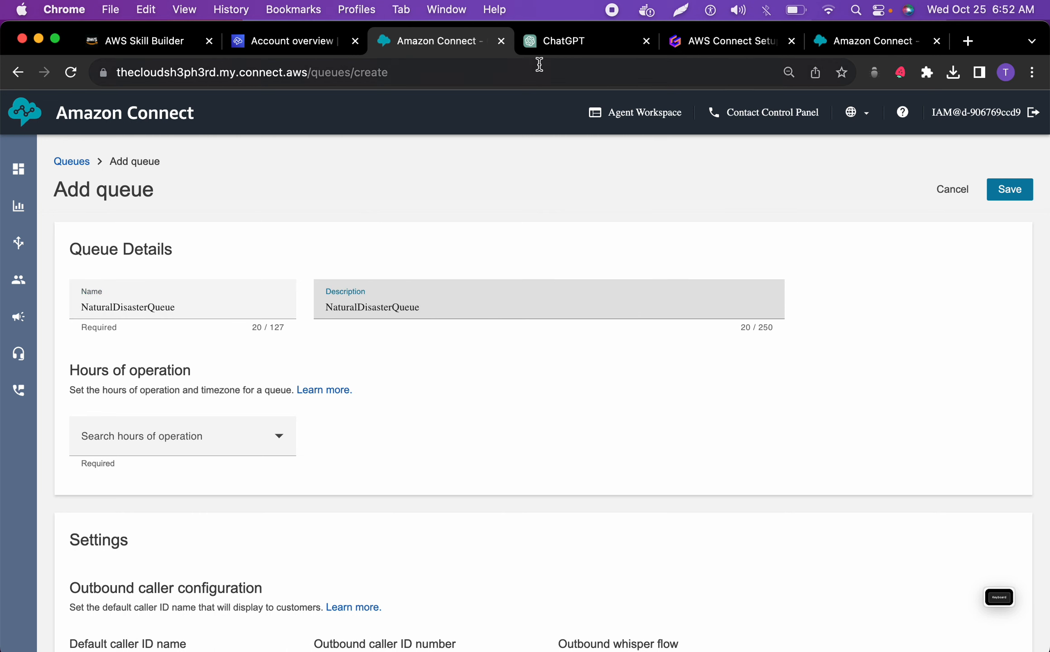
left_click(538, 46)
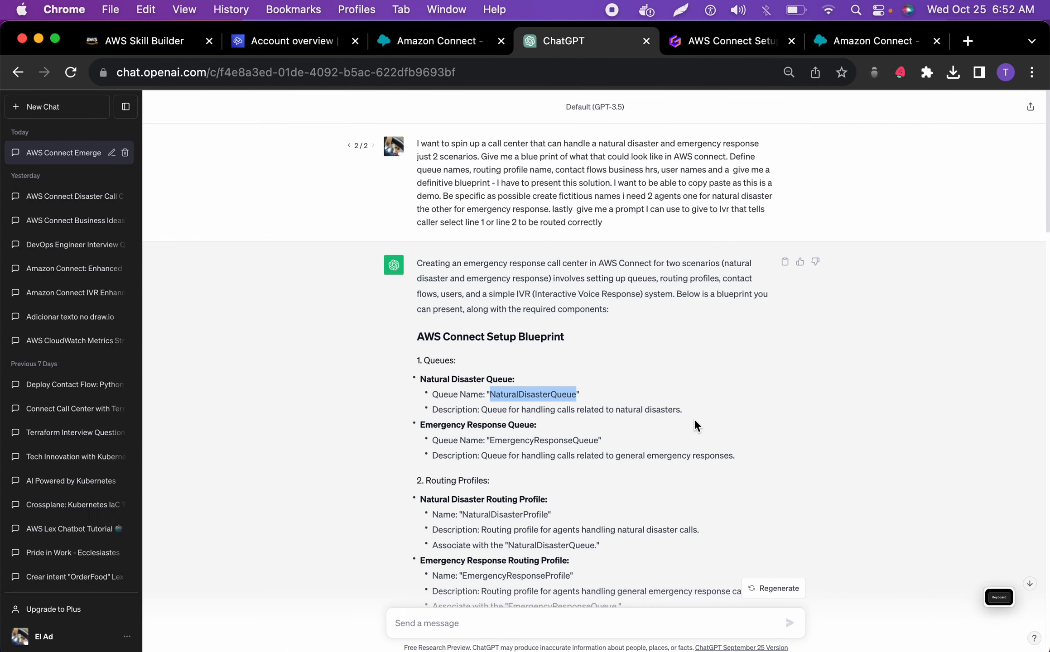
left_click_drag(682, 410, 480, 410)
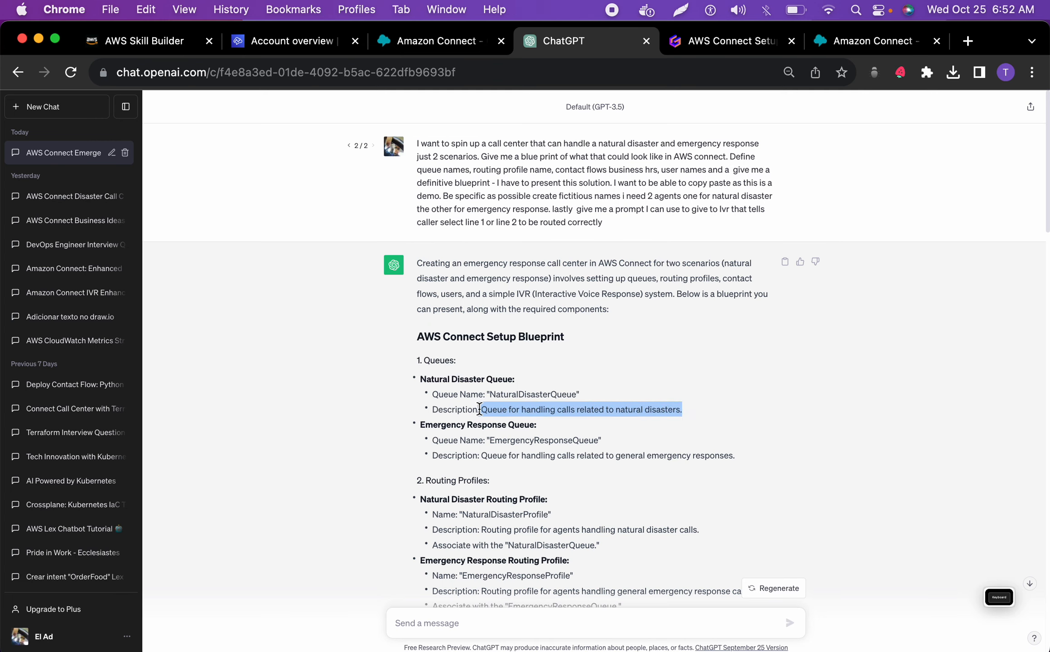
key("super+c")
left_click(415, 43)
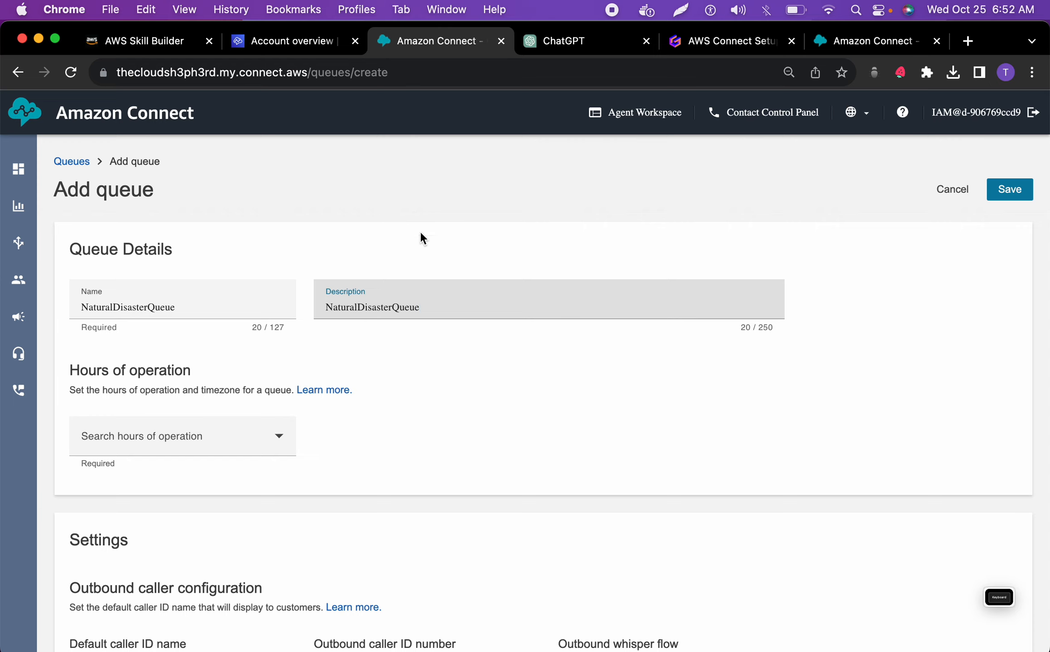
left_click_drag(453, 305, 301, 306)
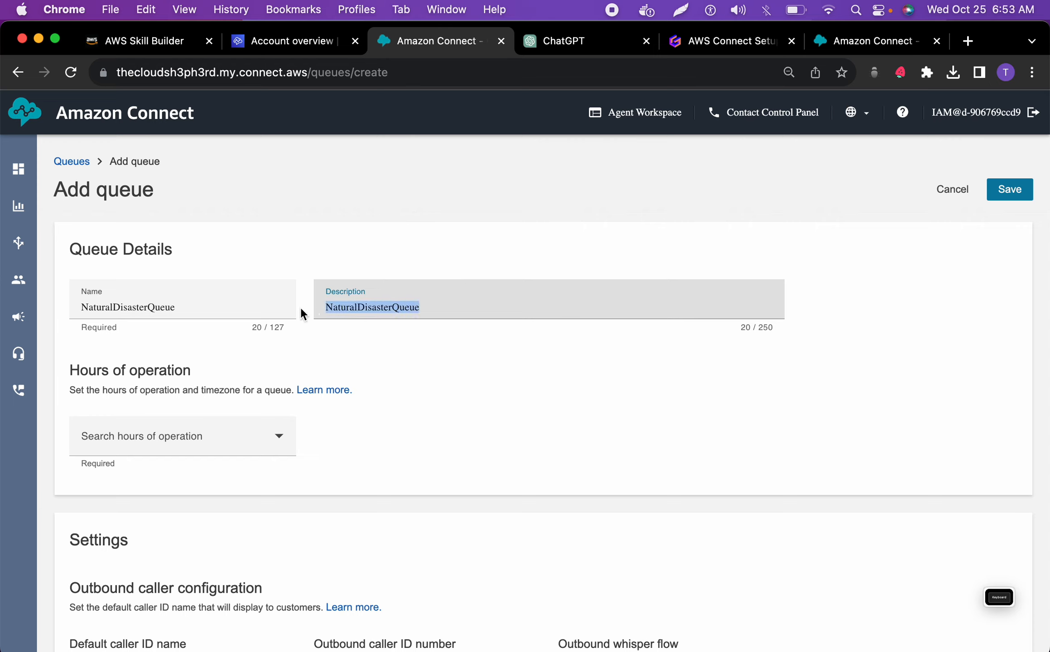
key("super+v")
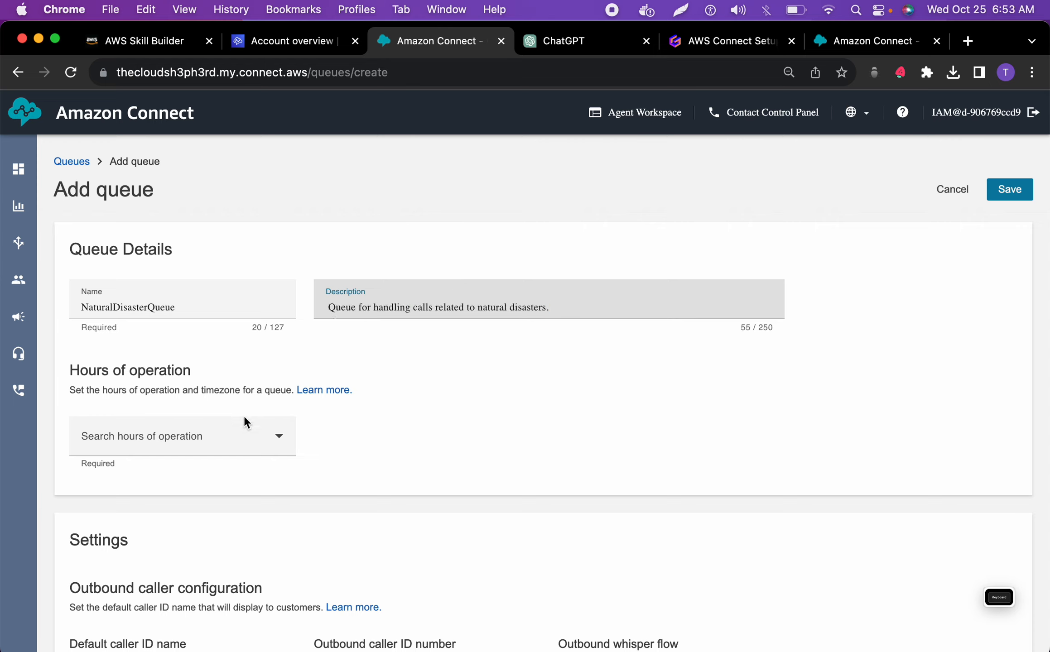
Select Basic Hours as the queue's hours of operation, review the form, and cancel the new queue without saving
left_click(246, 437)
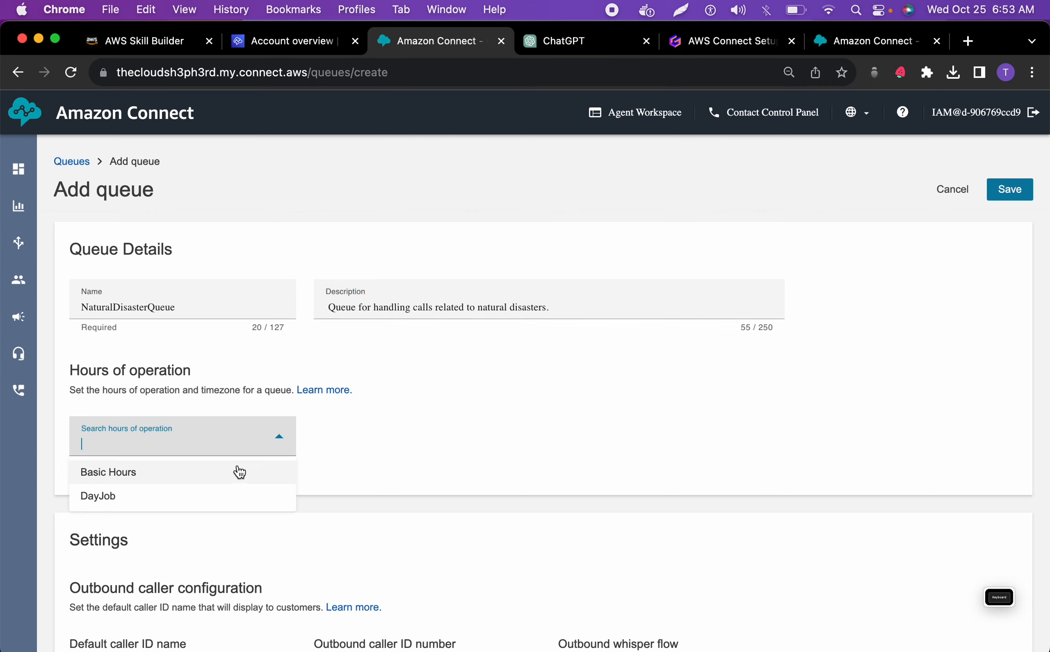
left_click(397, 421)
scroll(396, 421, "down", 1)
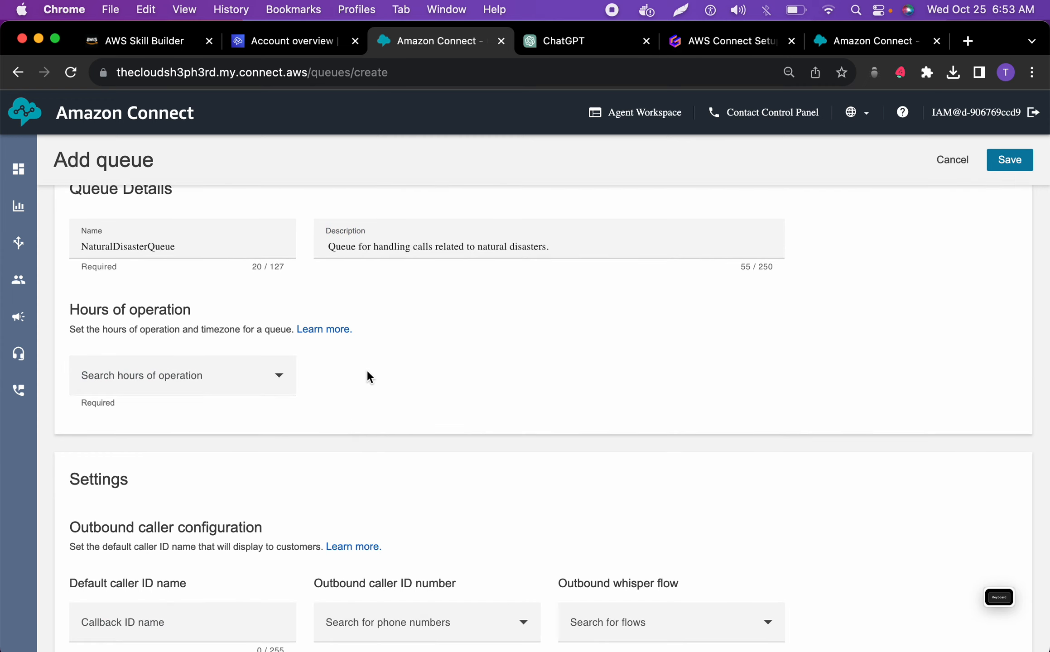
left_click(277, 381)
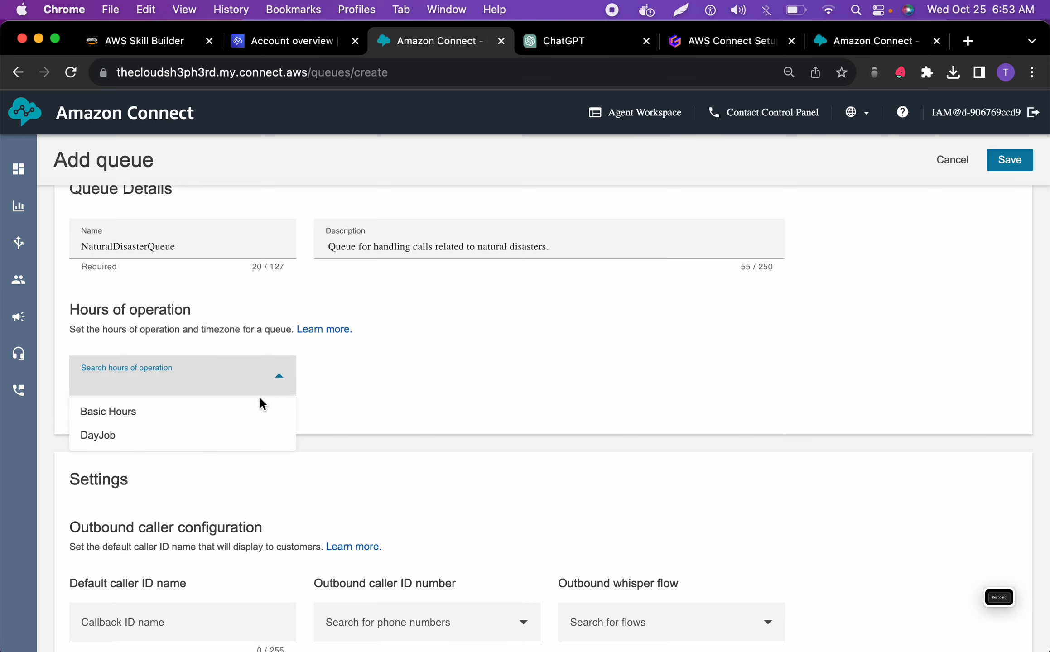
left_click(240, 415)
scroll(363, 402, "down", 1)
scroll(362, 401, "down", 1)
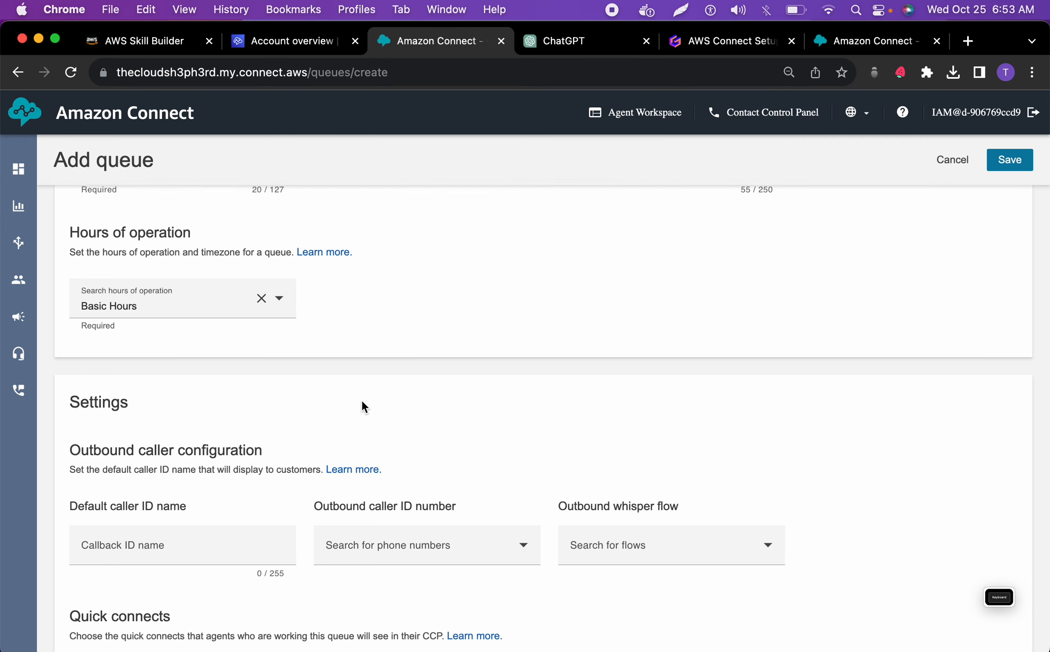
scroll(362, 401, "up", 4)
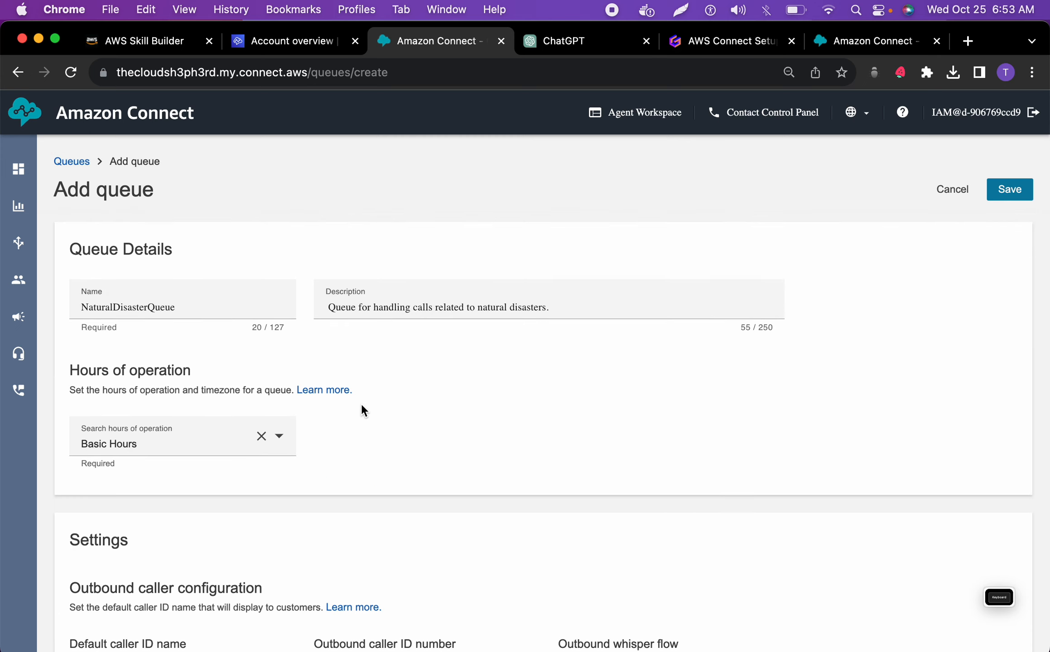
scroll(362, 406, "down", 3)
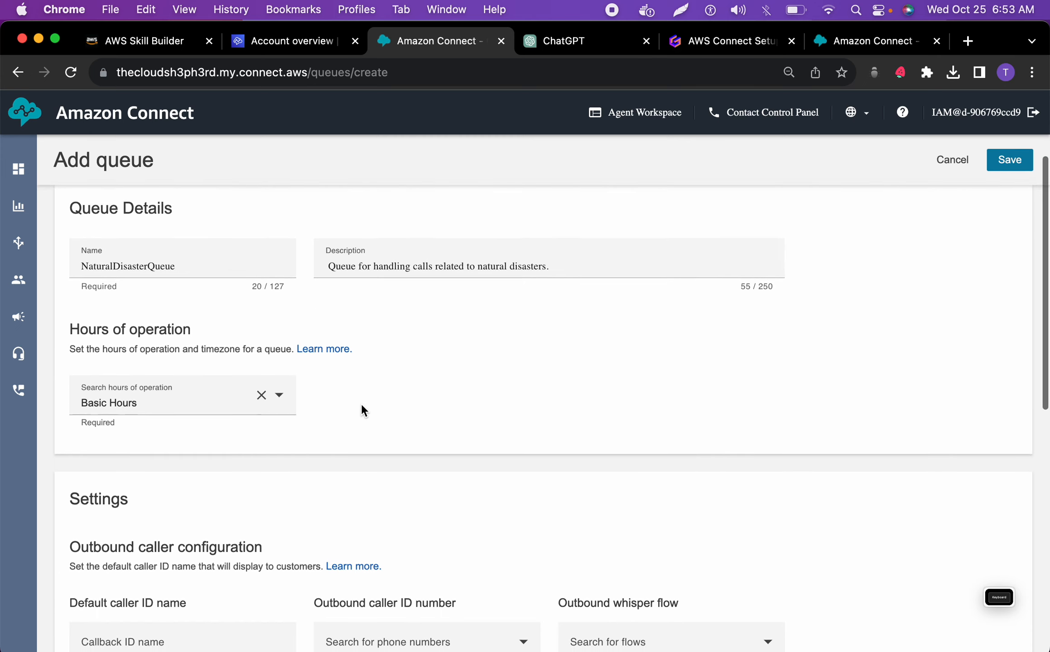
scroll(362, 406, "up", 3)
left_click(946, 195)
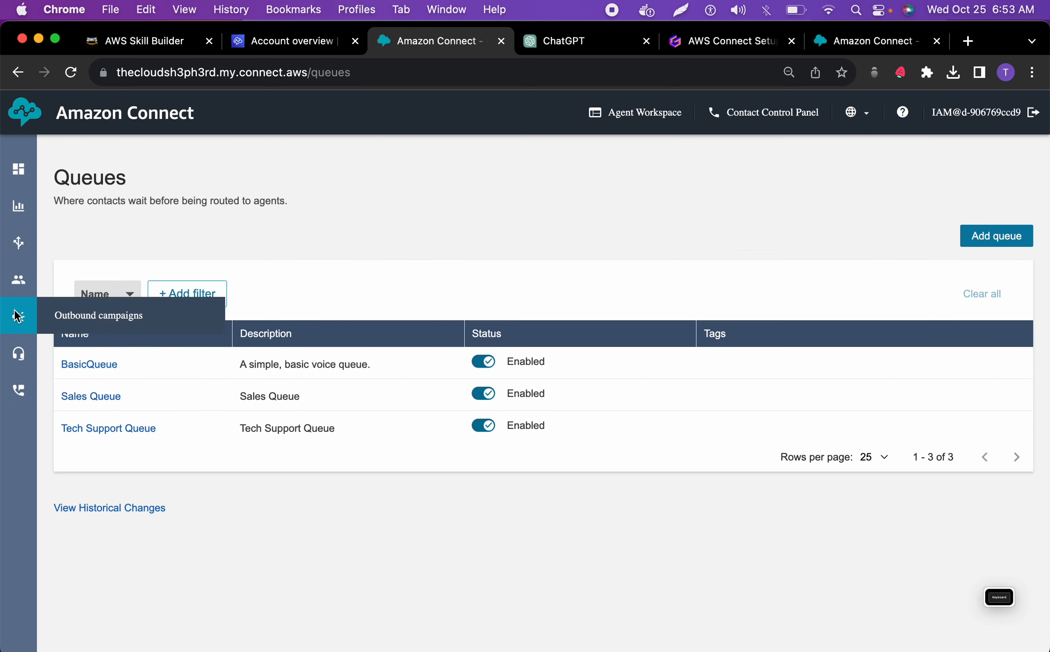
Open the Hours of operation page and start a new set of hours
mouse_move(16, 366)
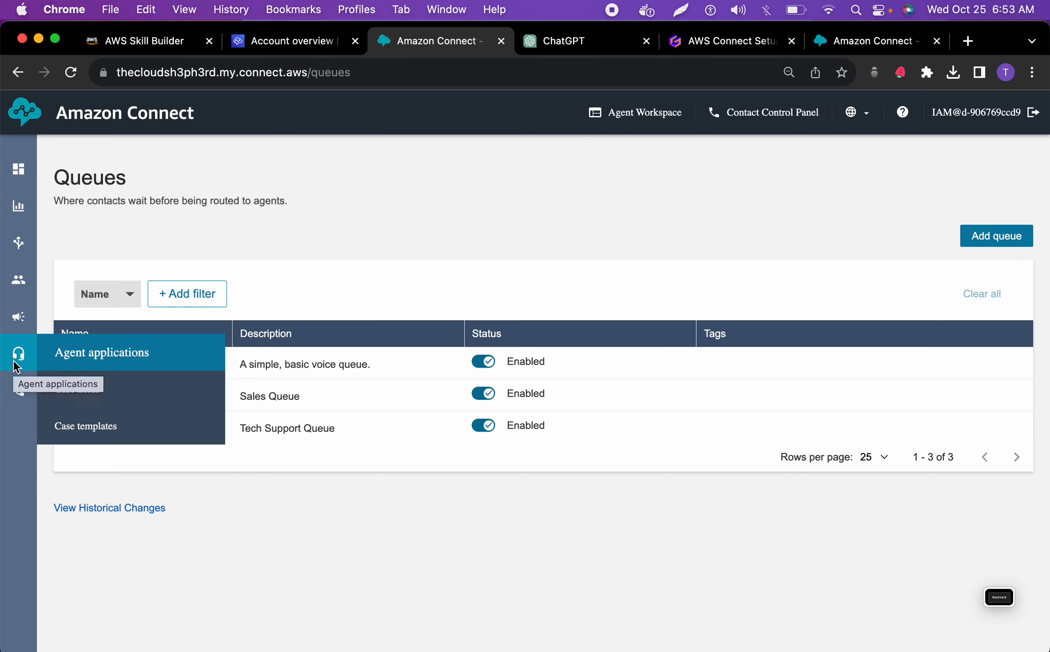
mouse_move(18, 279)
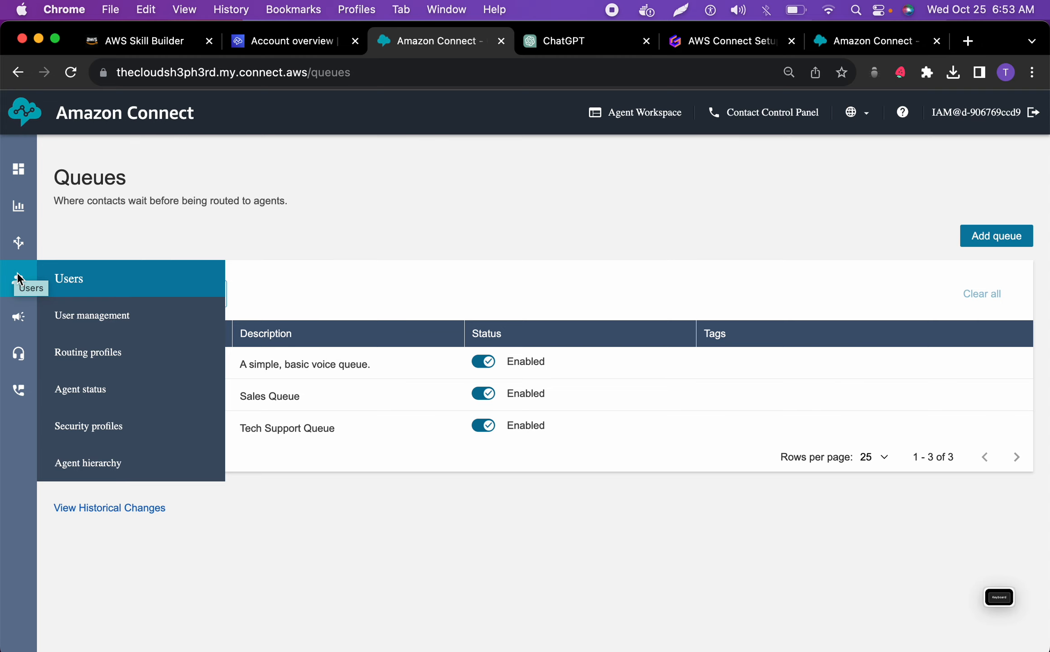
mouse_move(20, 249)
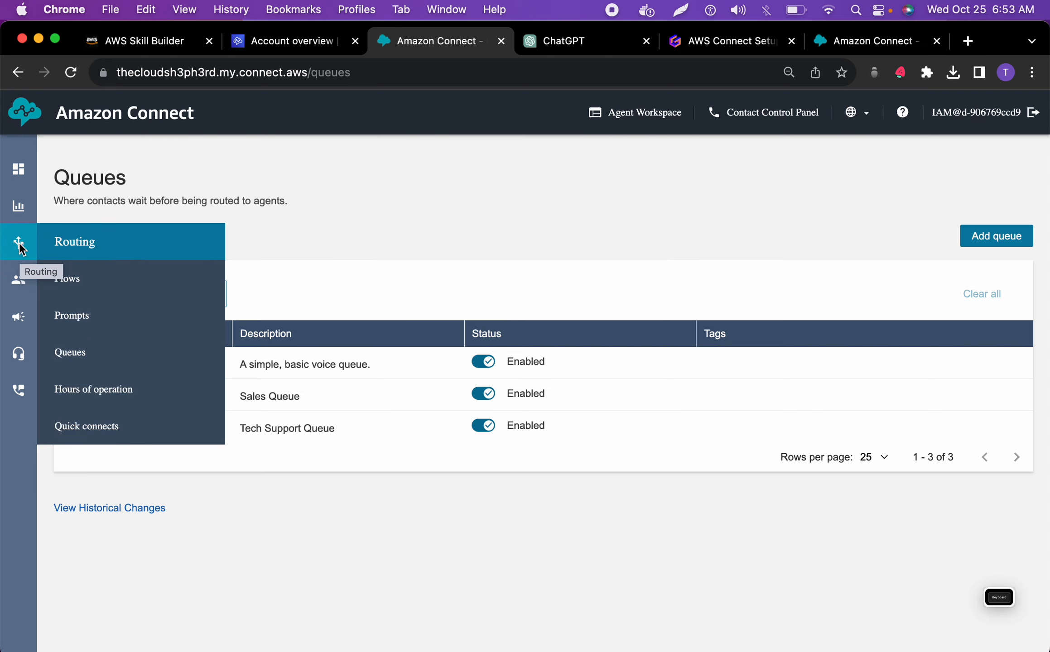
left_click(105, 387)
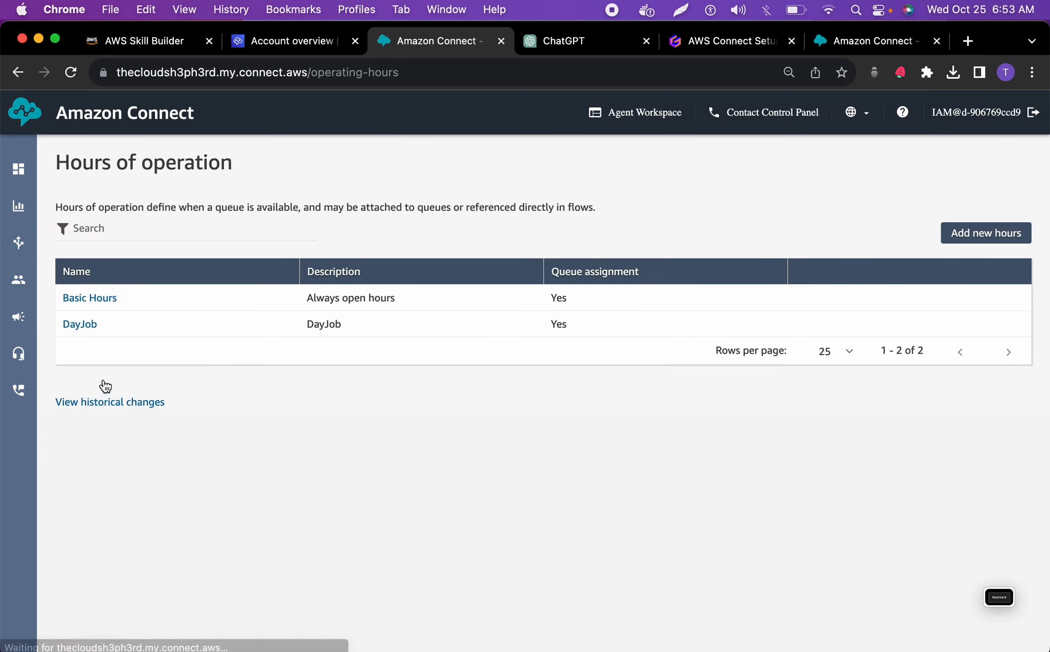
left_click(970, 240)
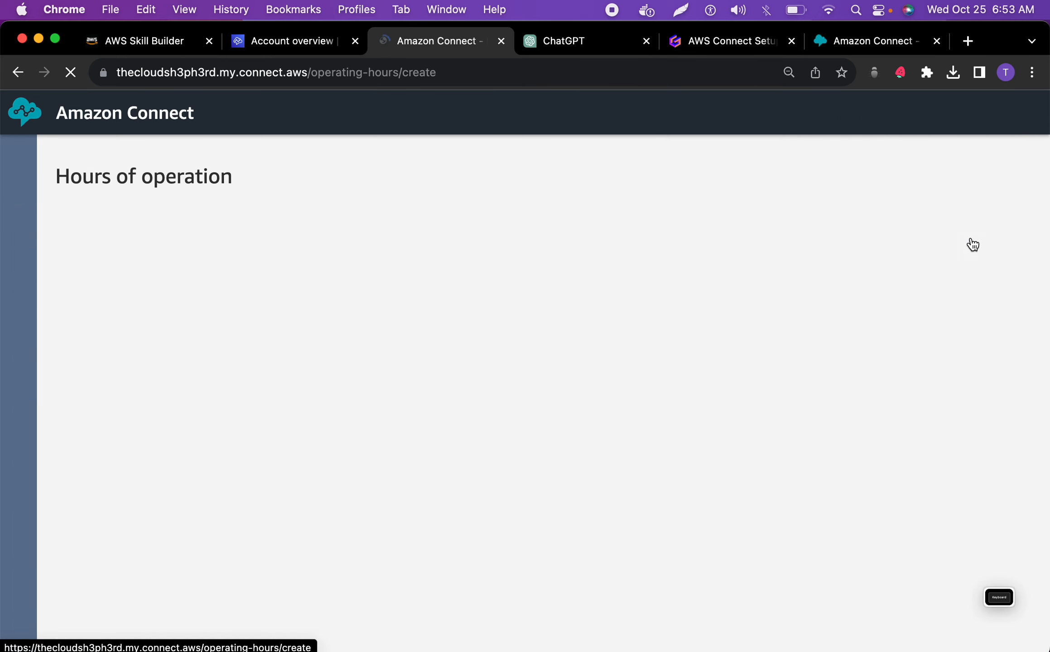
scroll(397, 426, "down", 2)
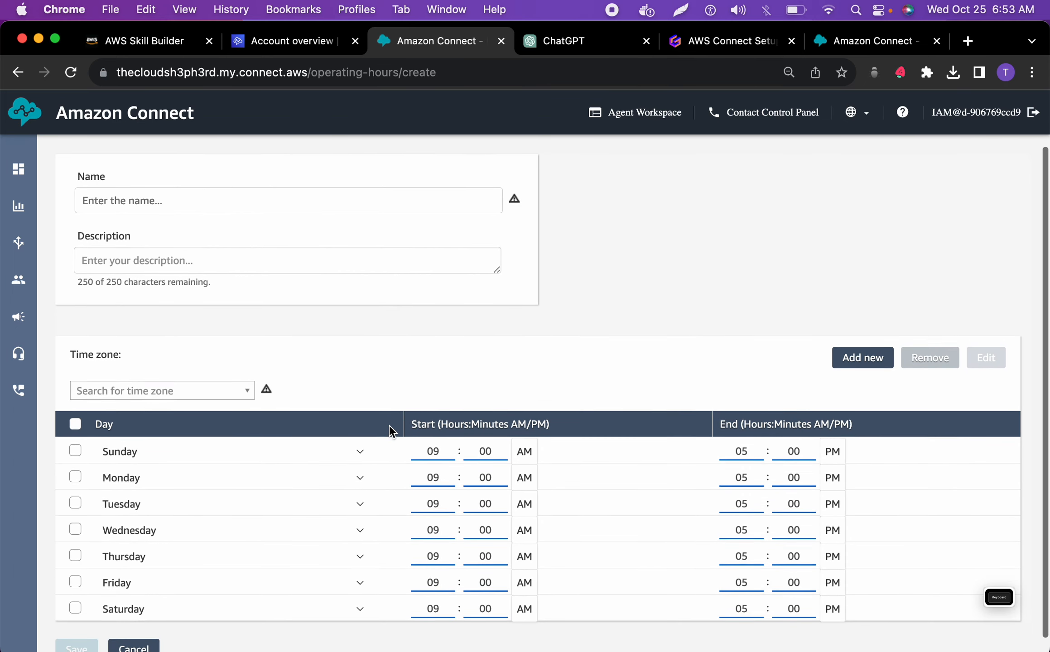
left_click(309, 196)
type("Queue for handling calls related to natural disasters")
key("super+z")
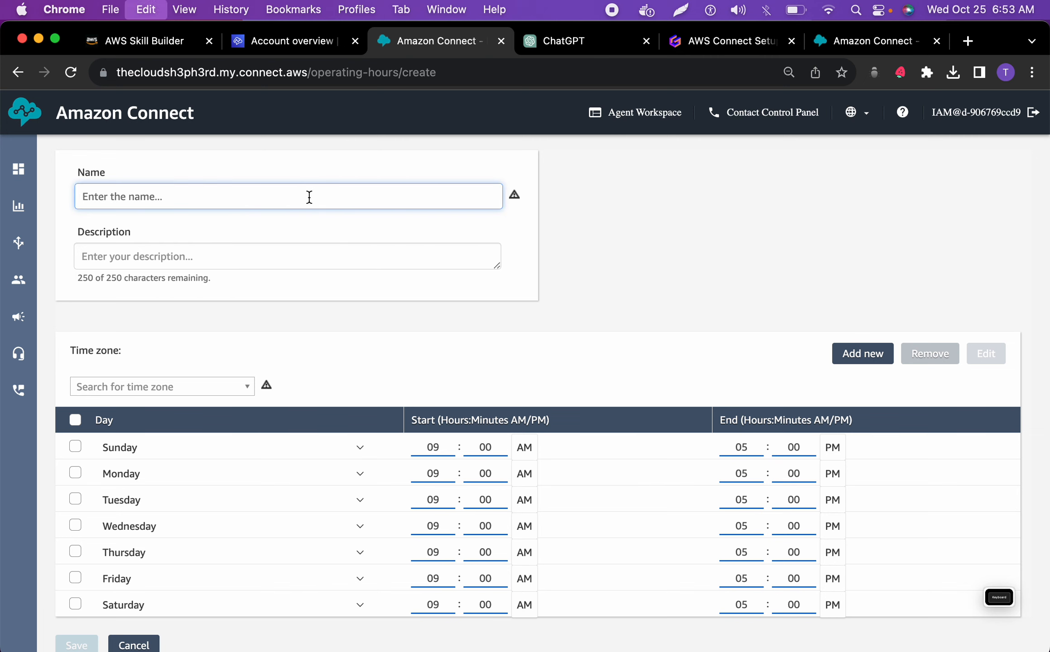
Copy the queue name NaturalDisasterQueue from the ChatGPT blueprint and enter it as the name of the new hours
left_click(569, 41)
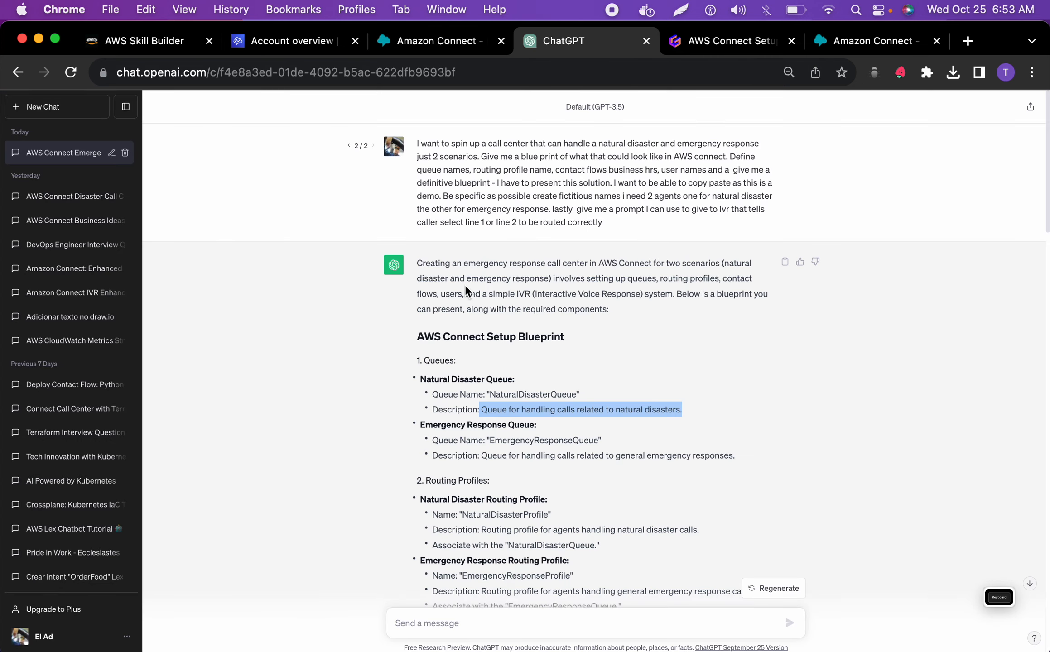
double_click(531, 399)
key("super+c")
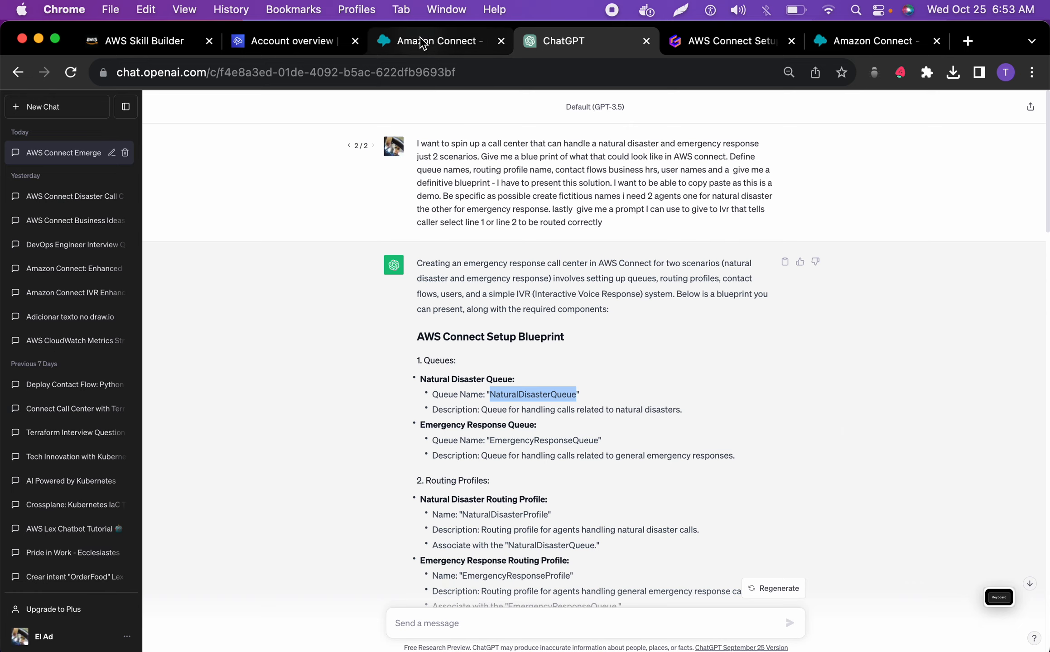
left_click(435, 41)
left_click(243, 204)
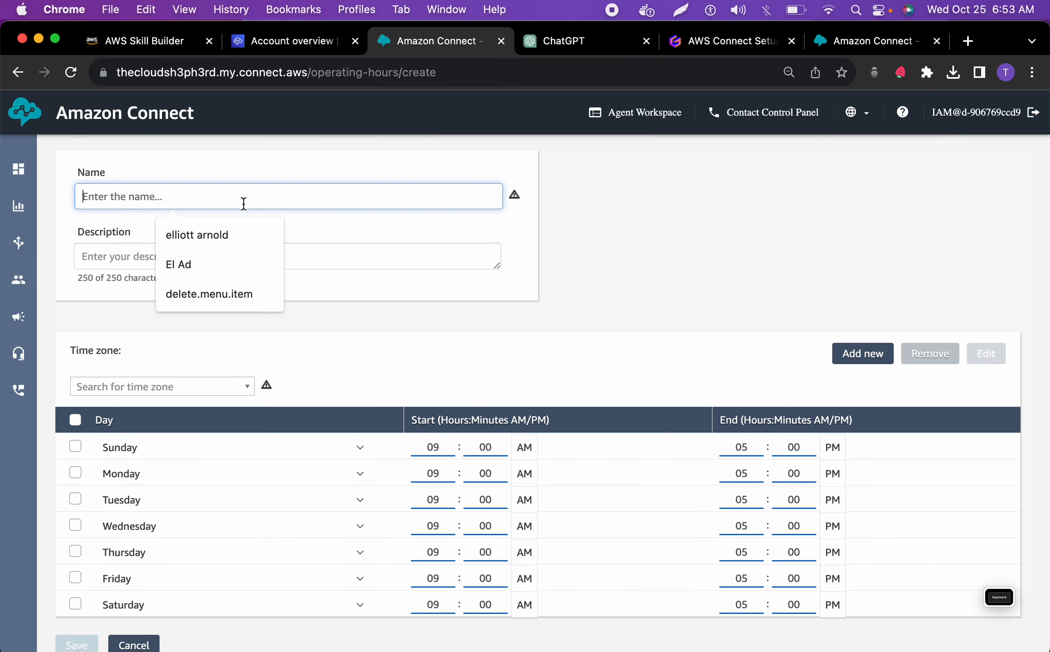
key("super+v")
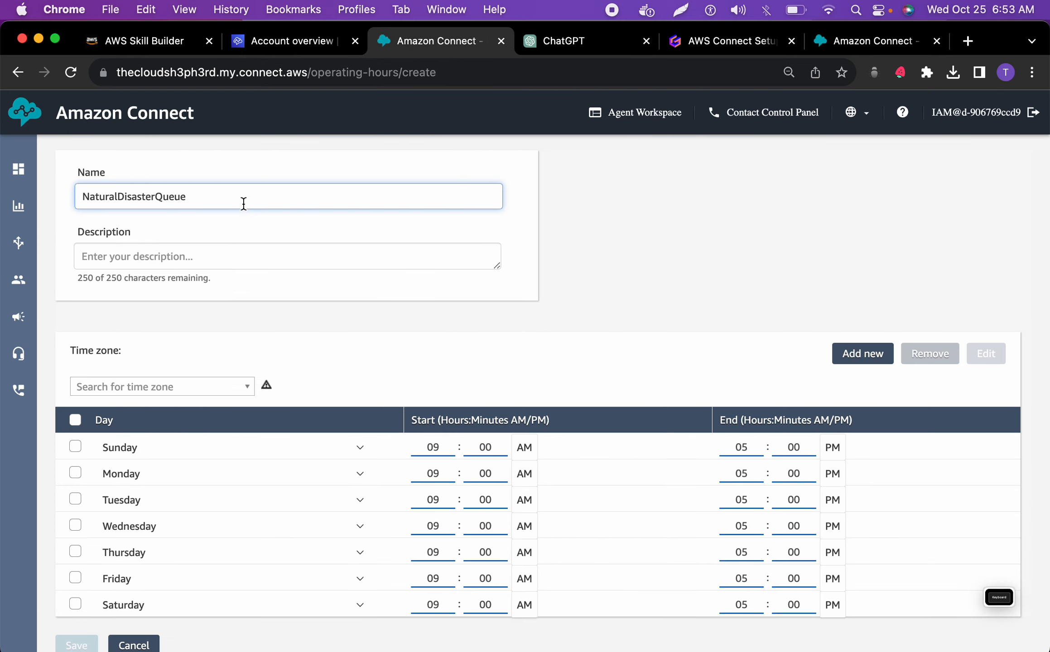
Change the name of the new hours to NaturalDisasterHours, reusing the word Hours from the page heading
scroll(241, 206, "up", 2)
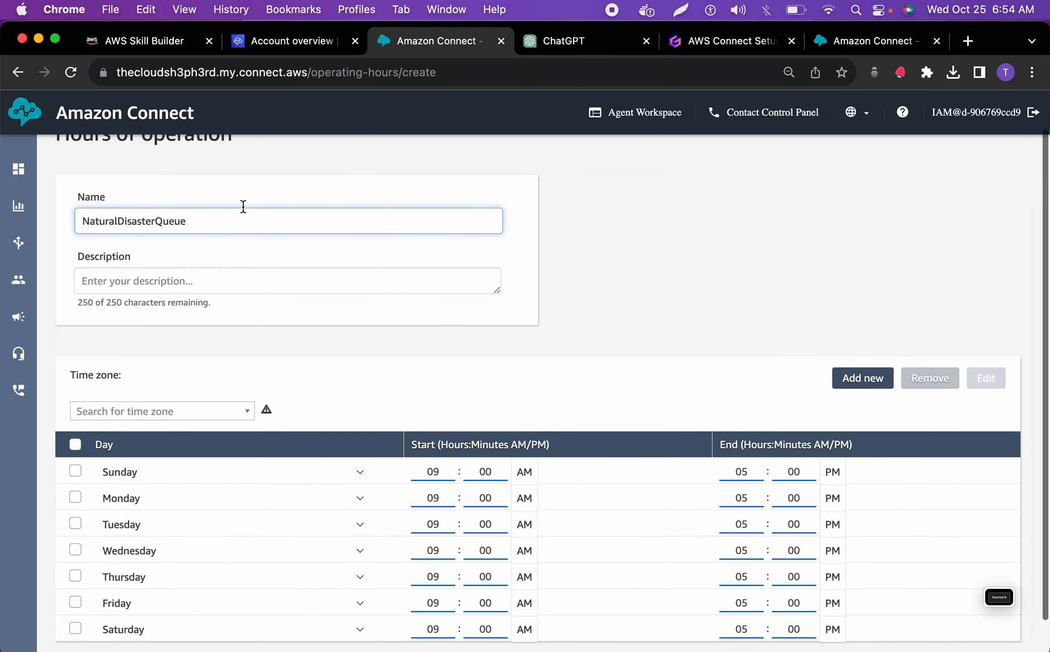
left_click_drag(154, 243, 199, 241)
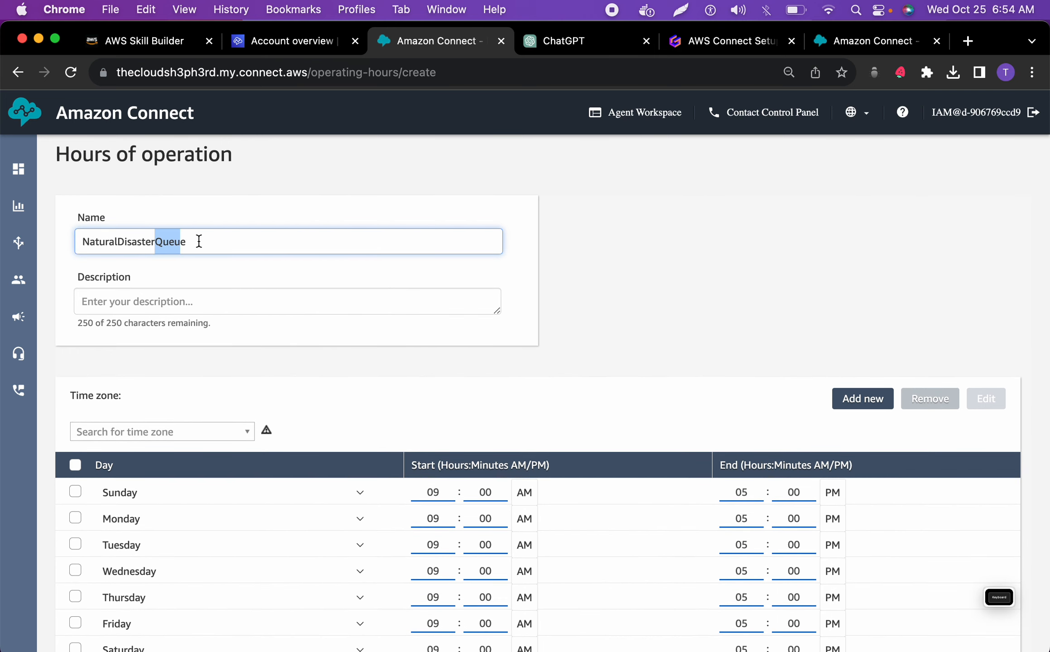
type("H")
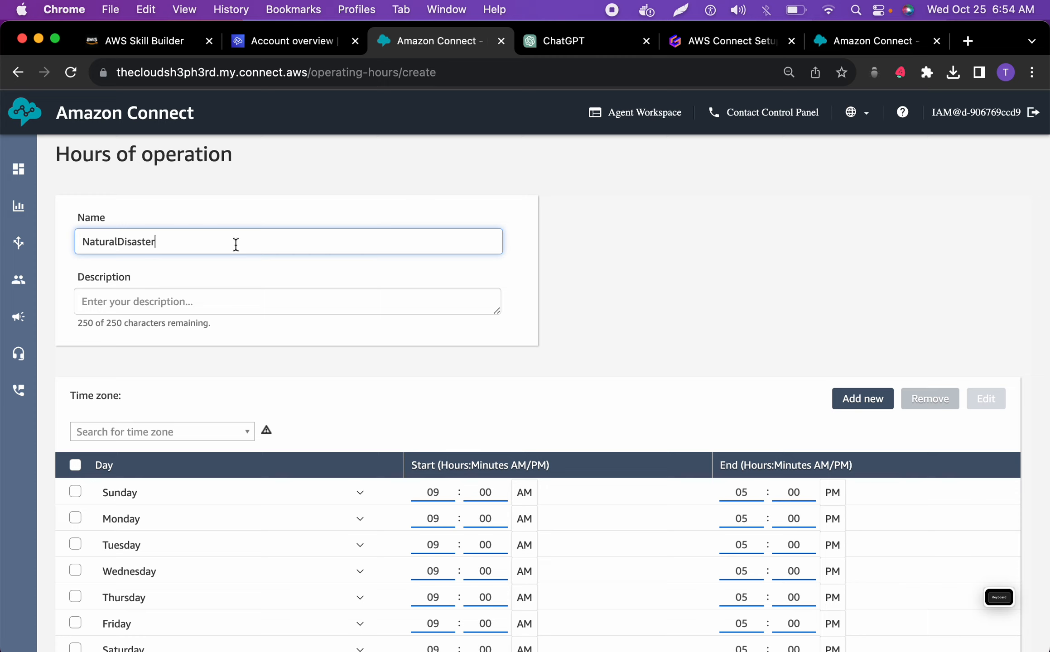
double_click(88, 156)
key("super+c")
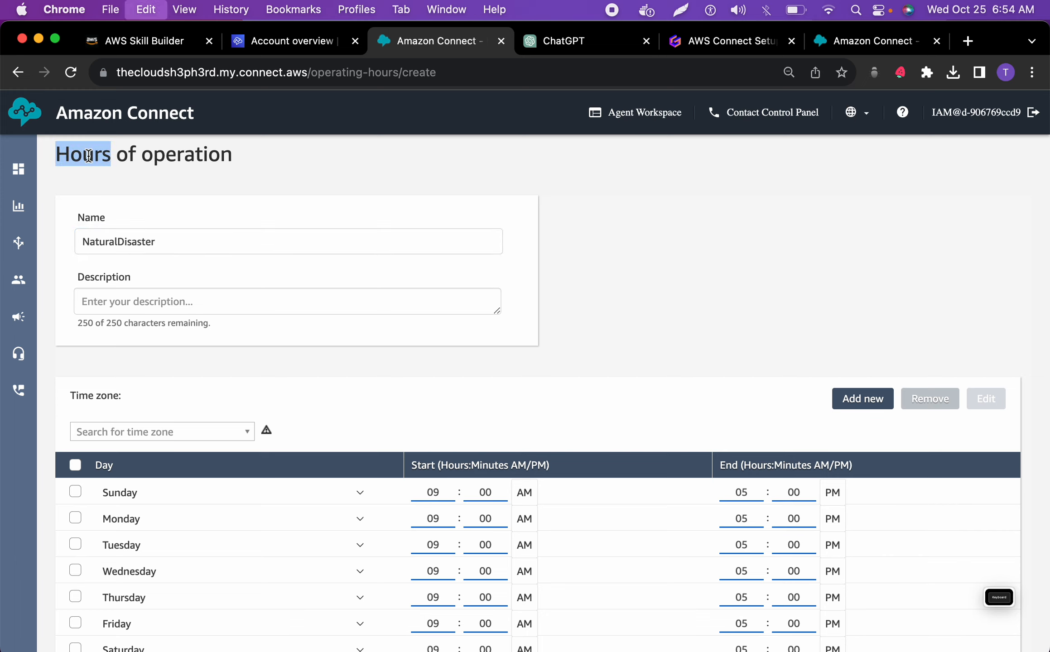
left_click(163, 244)
key("super+v")
left_click(158, 243)
key("BackSpace")
Find and set US/Central as the time zone for the new hours of operation
left_click(179, 432)
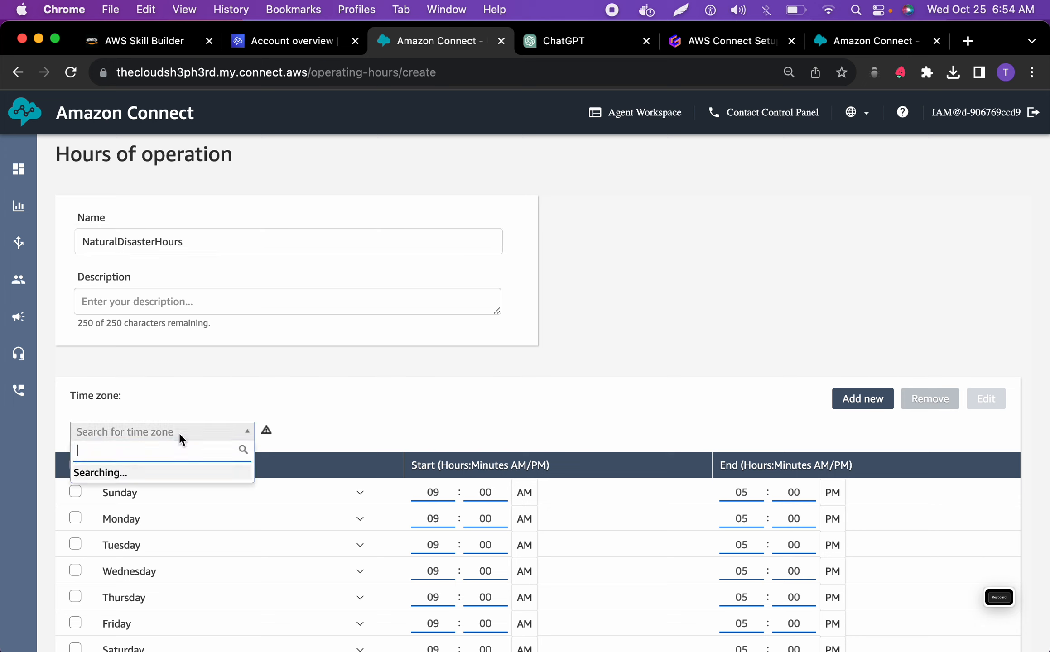
scroll(172, 500, "down", 5)
scroll(173, 505, "down", 15)
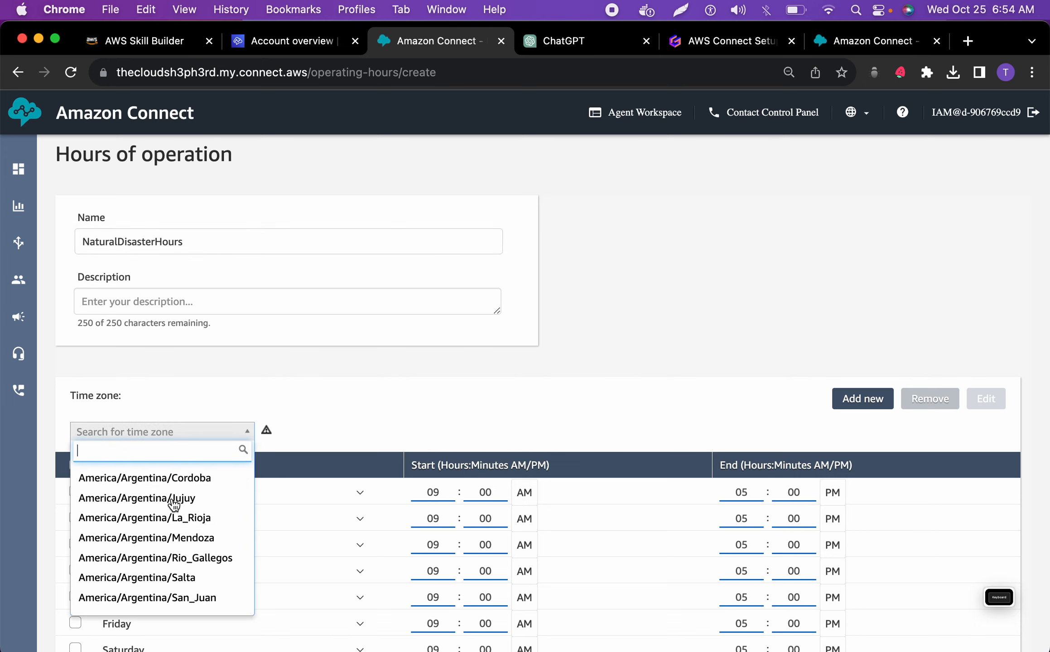
type("us")
key("BackSpace")
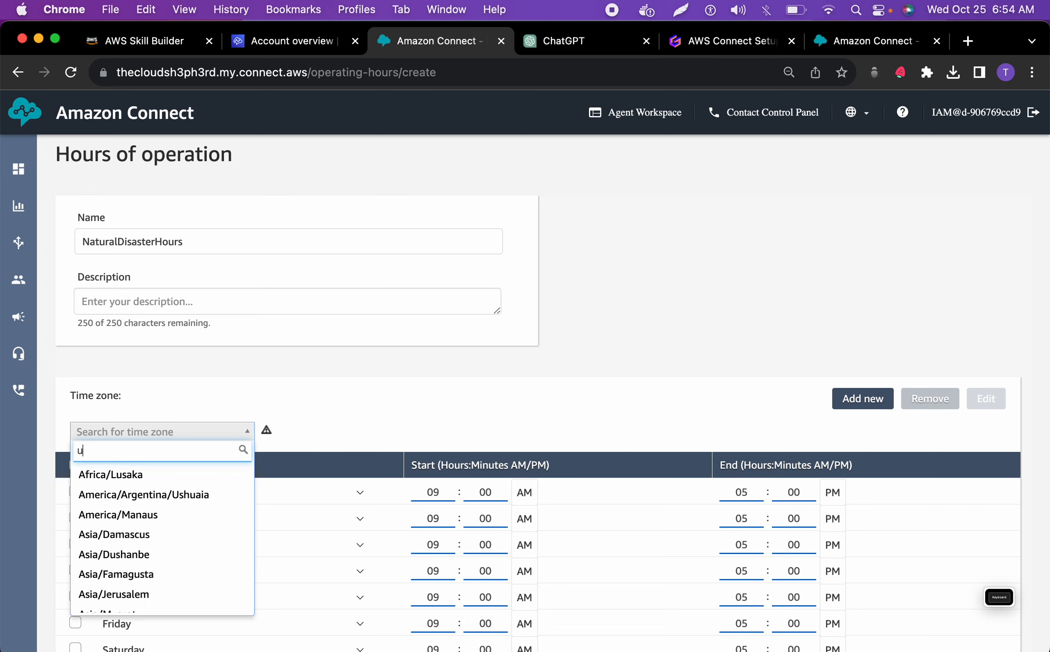
type("cen")
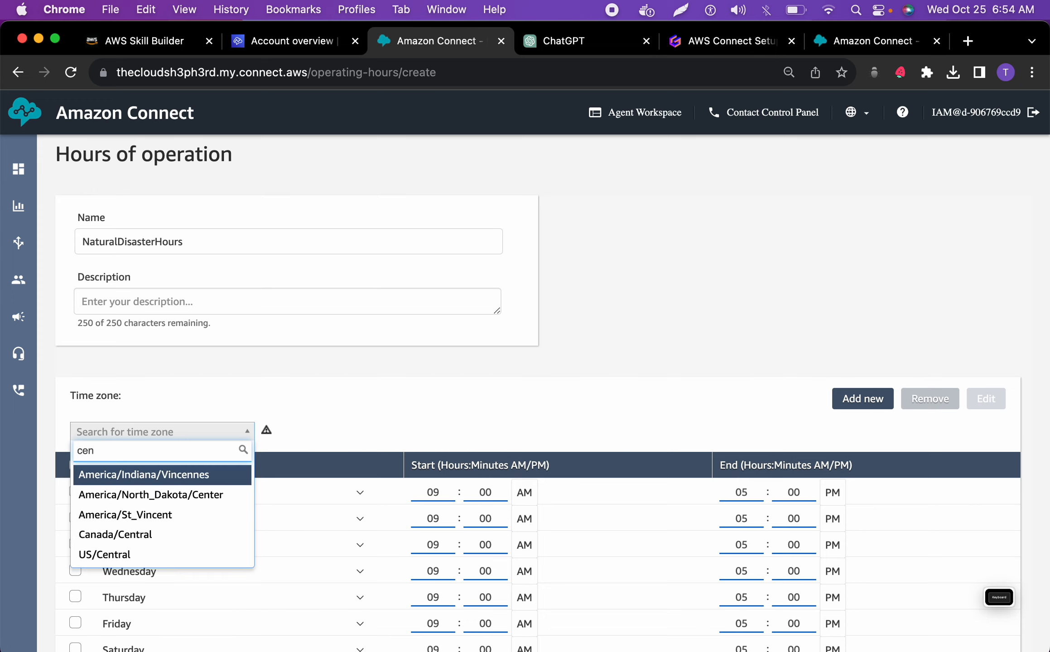
left_click(119, 554)
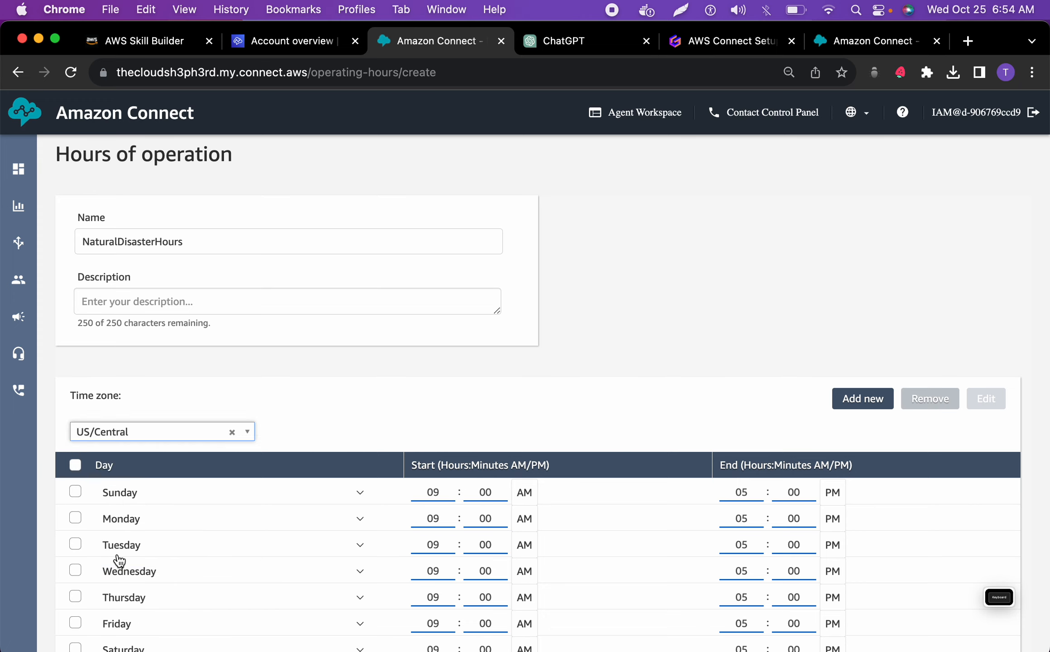
Select all seven days in the schedule and save the new hours of operation
scroll(110, 502, "down", 3)
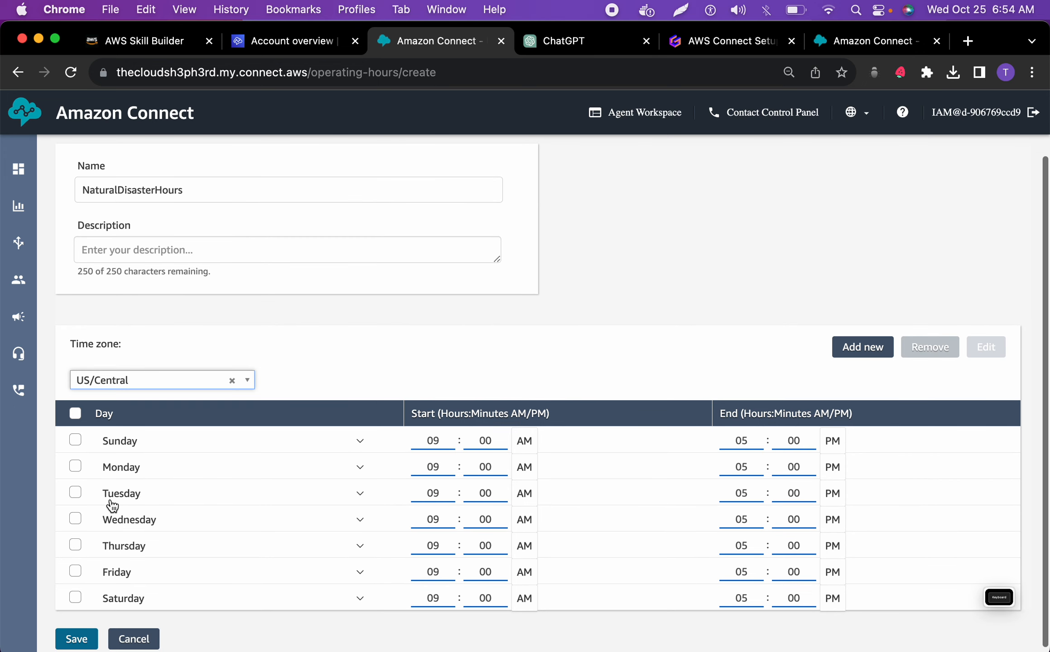
left_click(74, 406)
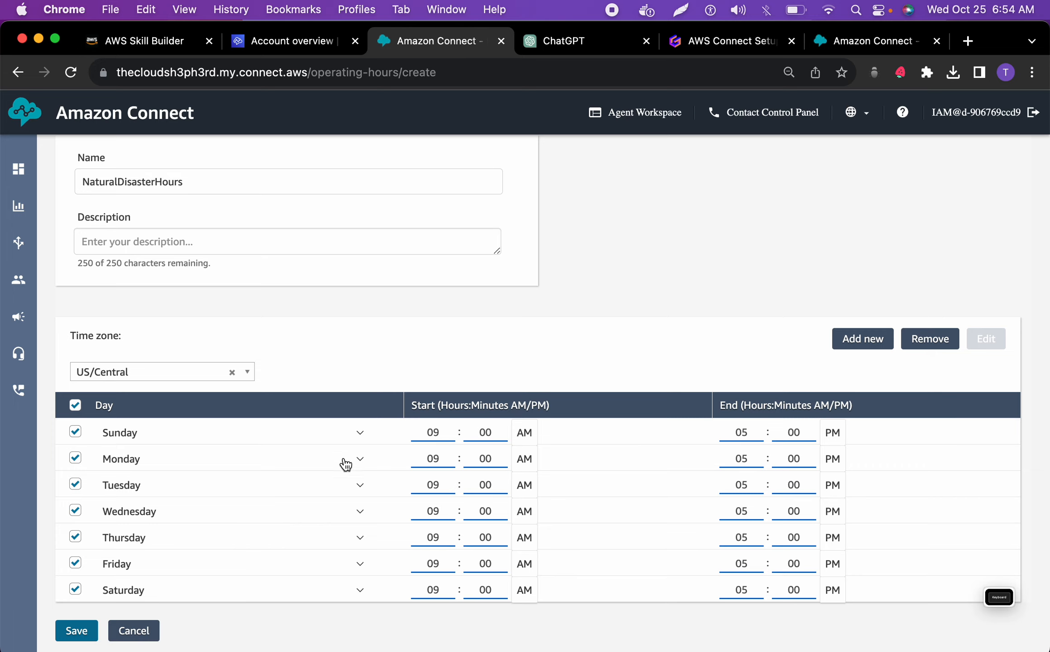
scroll(307, 485, "up", 3)
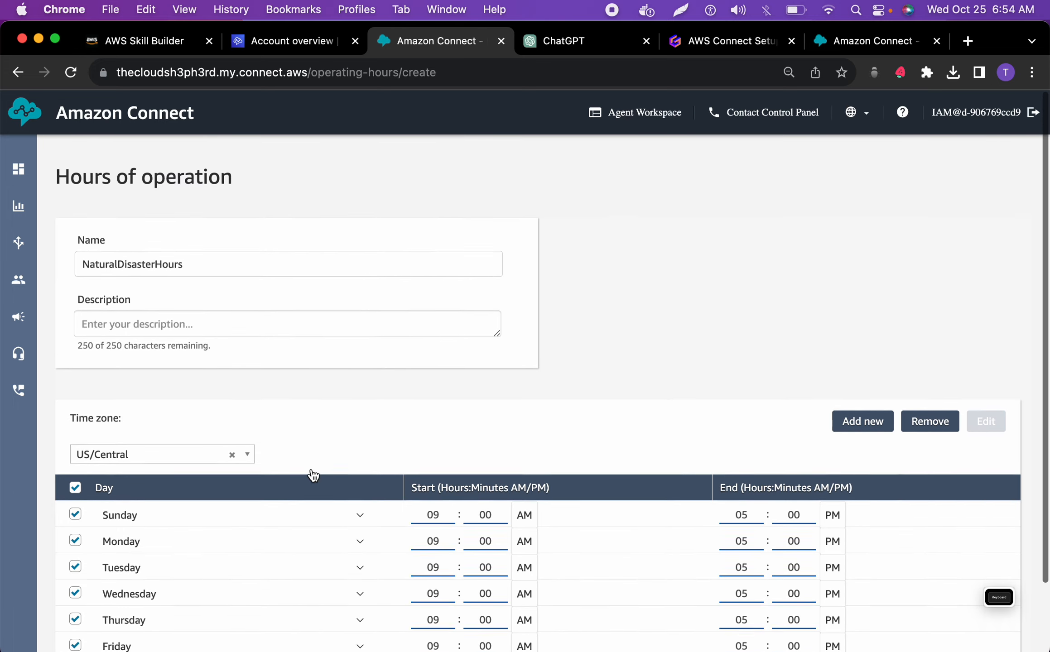
scroll(312, 476, "down", 3)
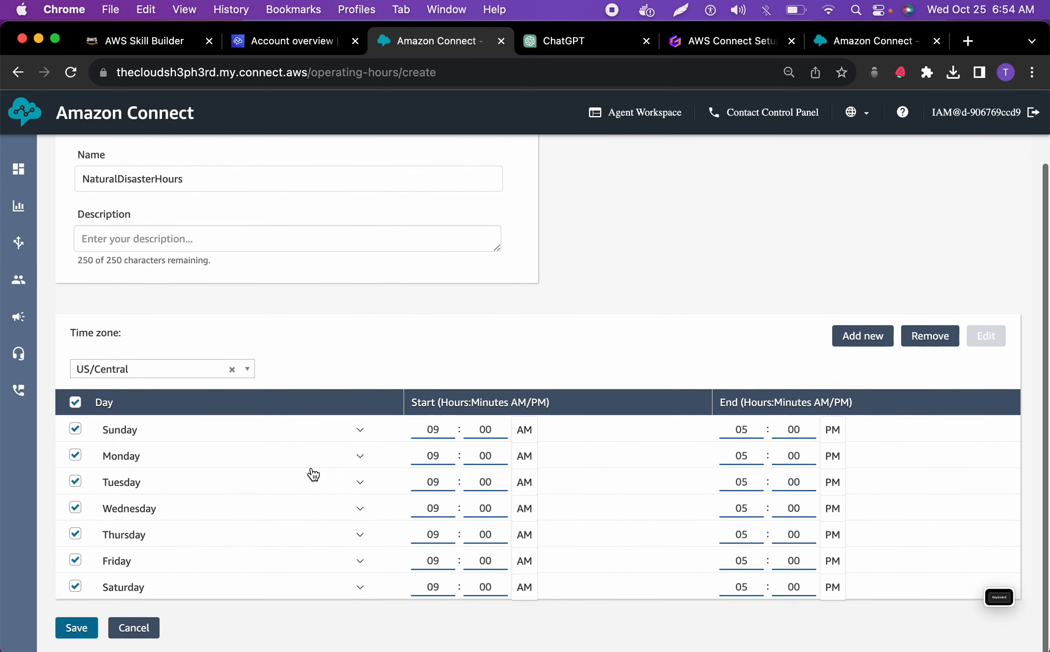
left_click(83, 634)
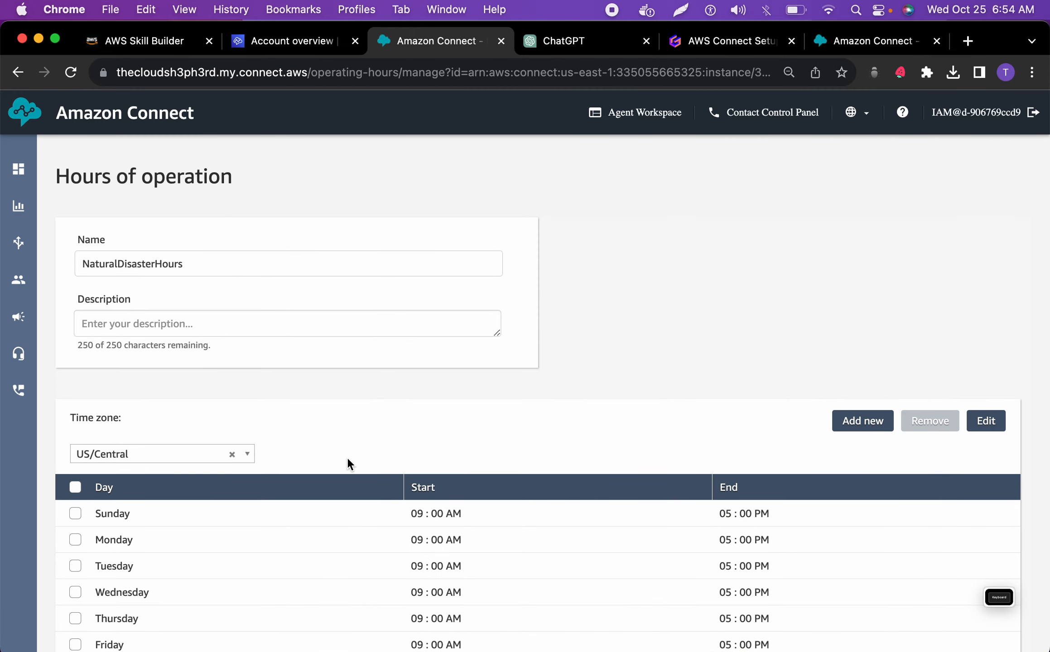
Copy the name NaturalDisasterHours into the description of the hours and save the change
scroll(347, 457, "down", 3)
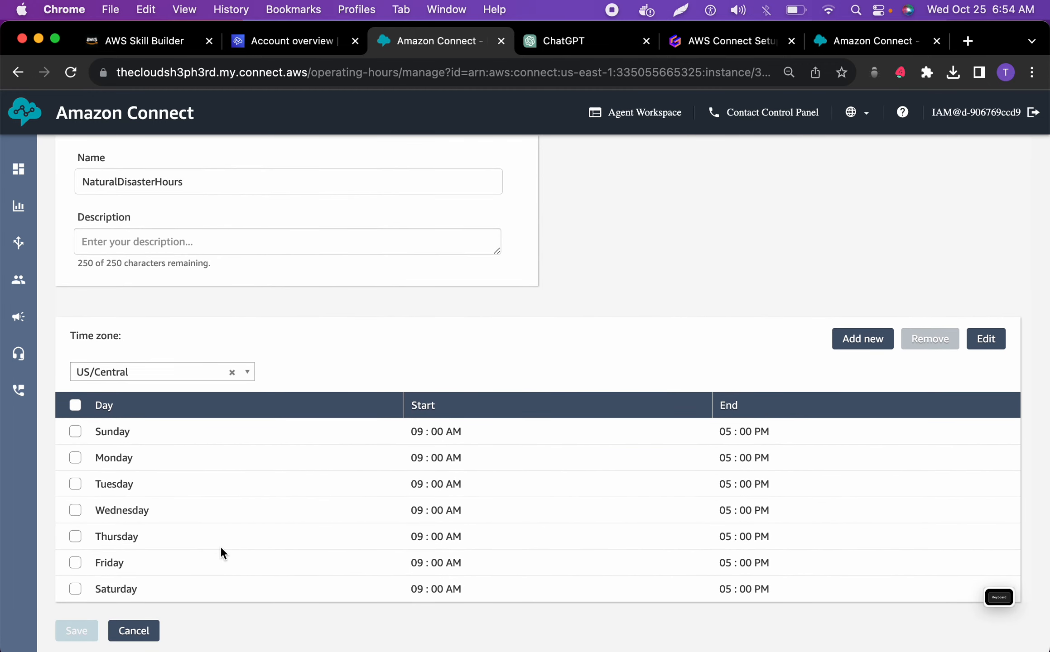
scroll(220, 545, "up", 3)
left_click(218, 329)
left_click_drag(192, 263, 72, 266)
key("super+c")
left_click(108, 322)
key("super+v")
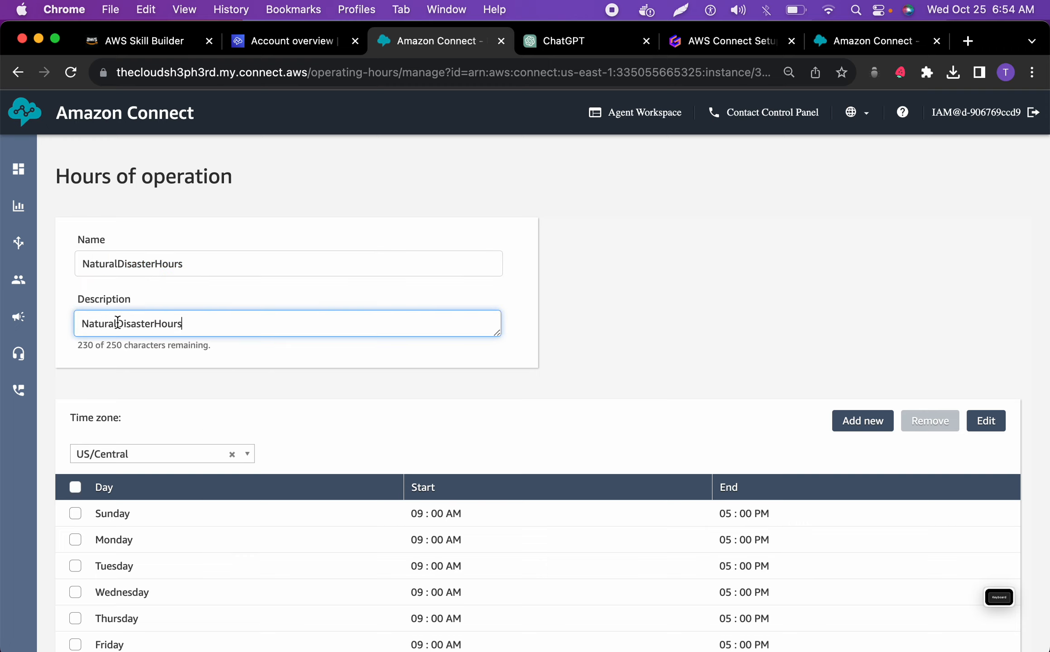
scroll(646, 458, "down", 3)
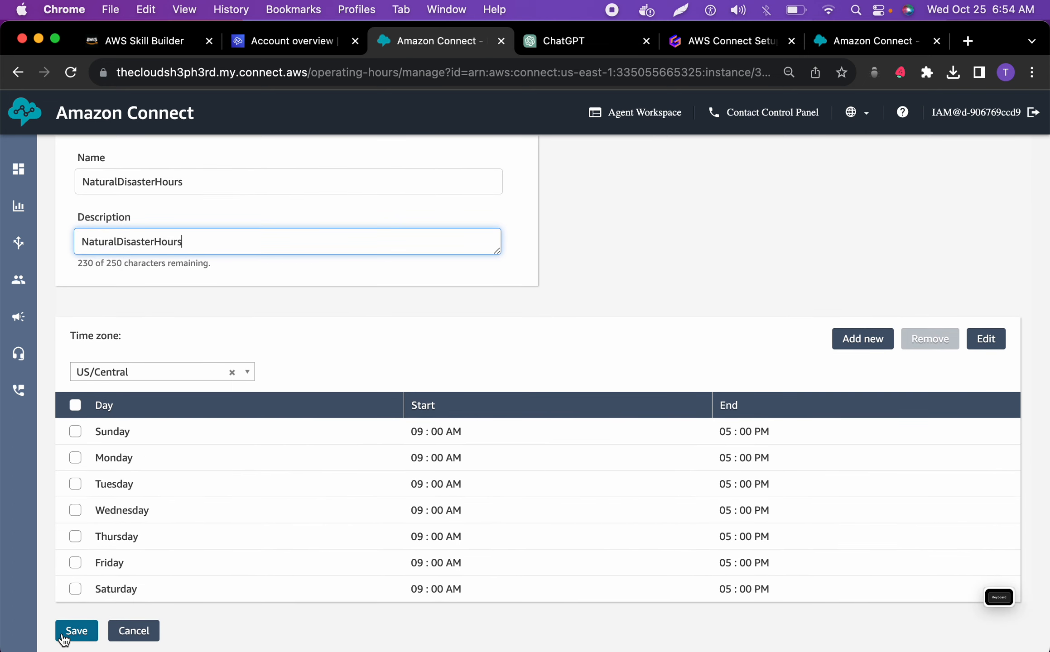
left_click(65, 634)
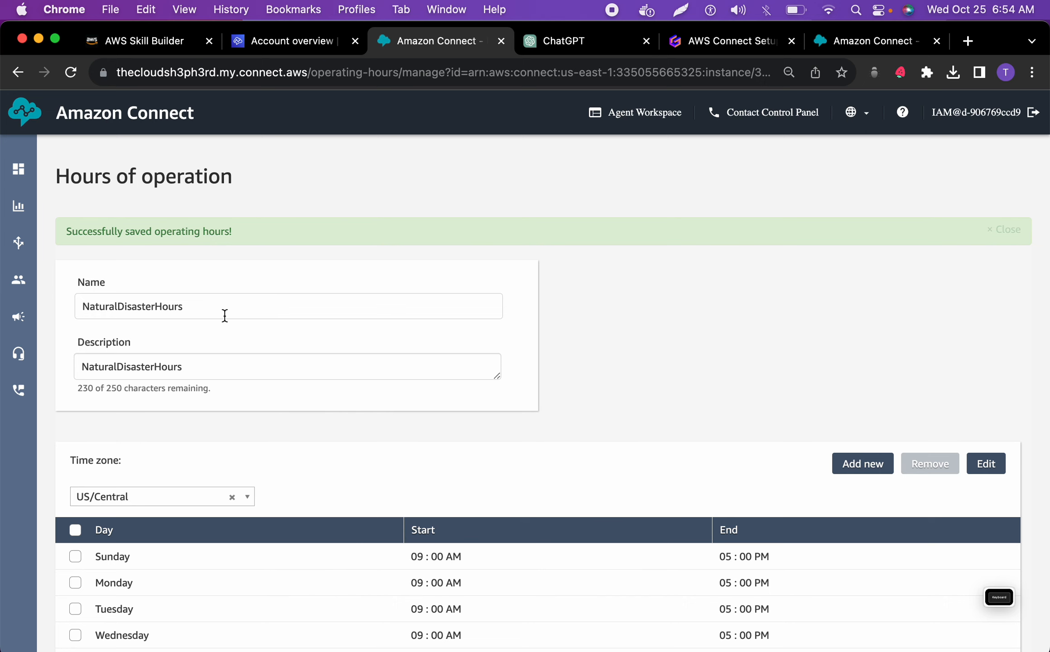
Replace the description with EmergencyResponseHours, combining EmergencyResponse copied from the ChatGPT blueprint with Hours from the name
left_click(543, 41)
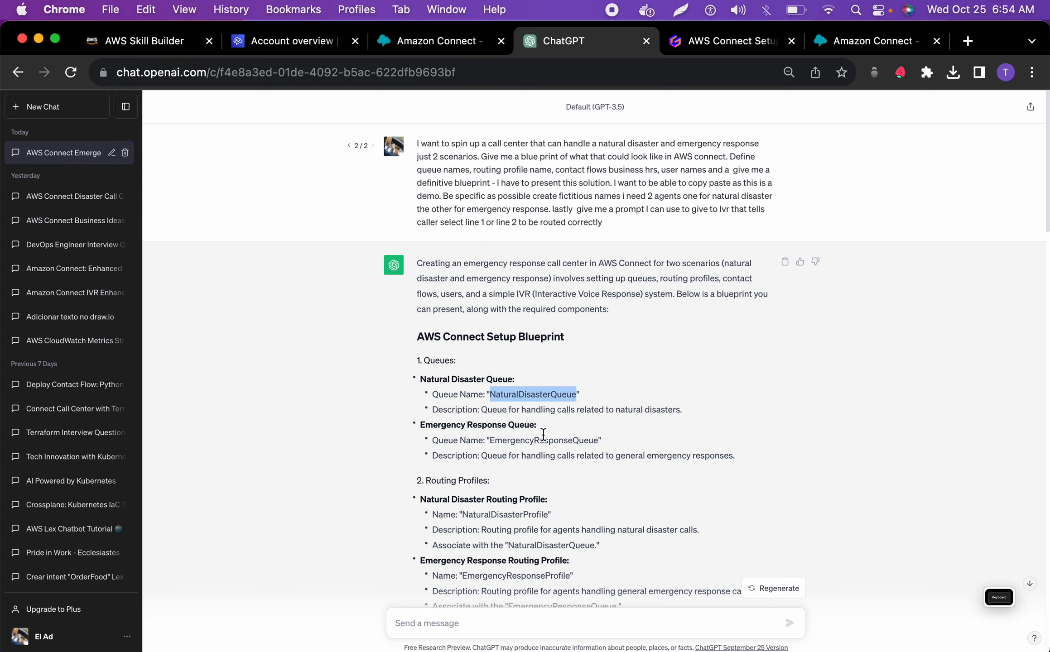
left_click_drag(573, 439, 491, 436)
key("super+c")
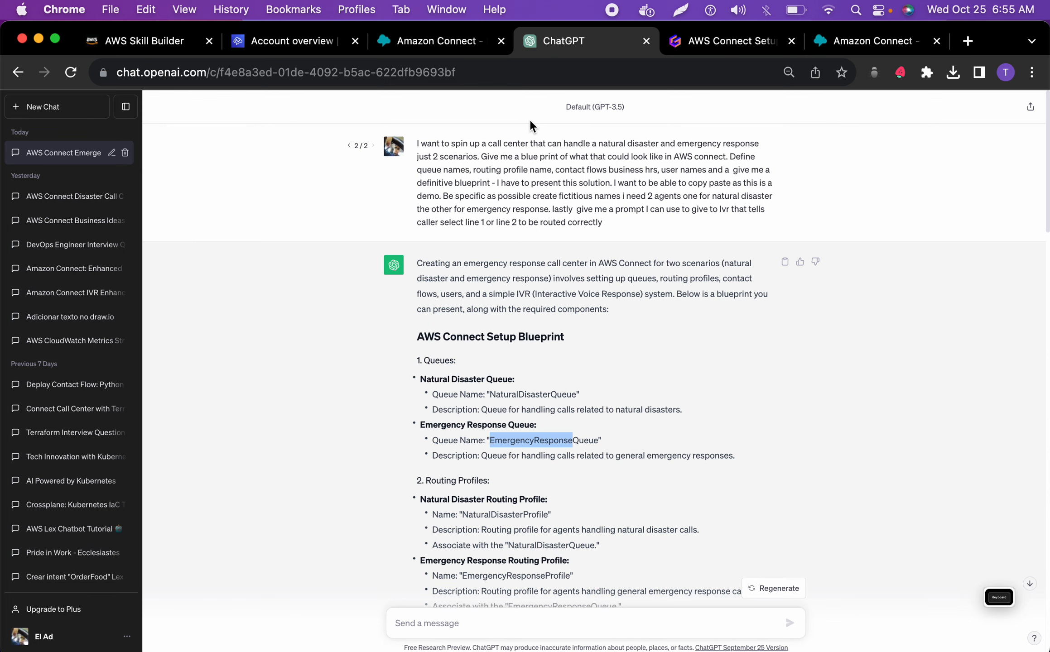
left_click(440, 45)
left_click_drag(215, 367, 68, 368)
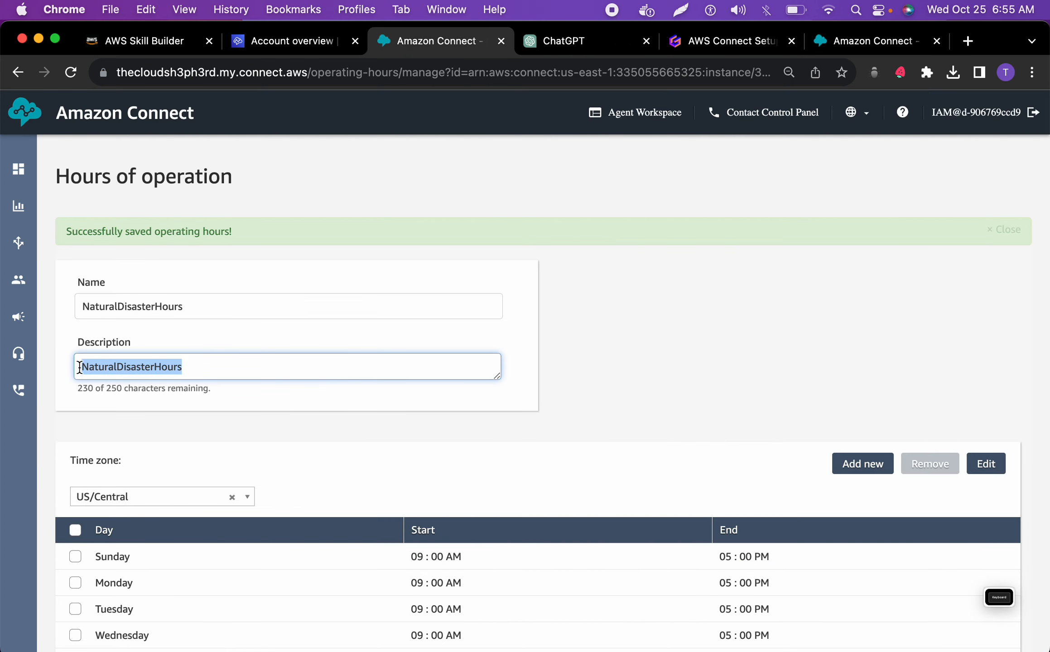
key("super+v")
left_click_drag(186, 306, 156, 315)
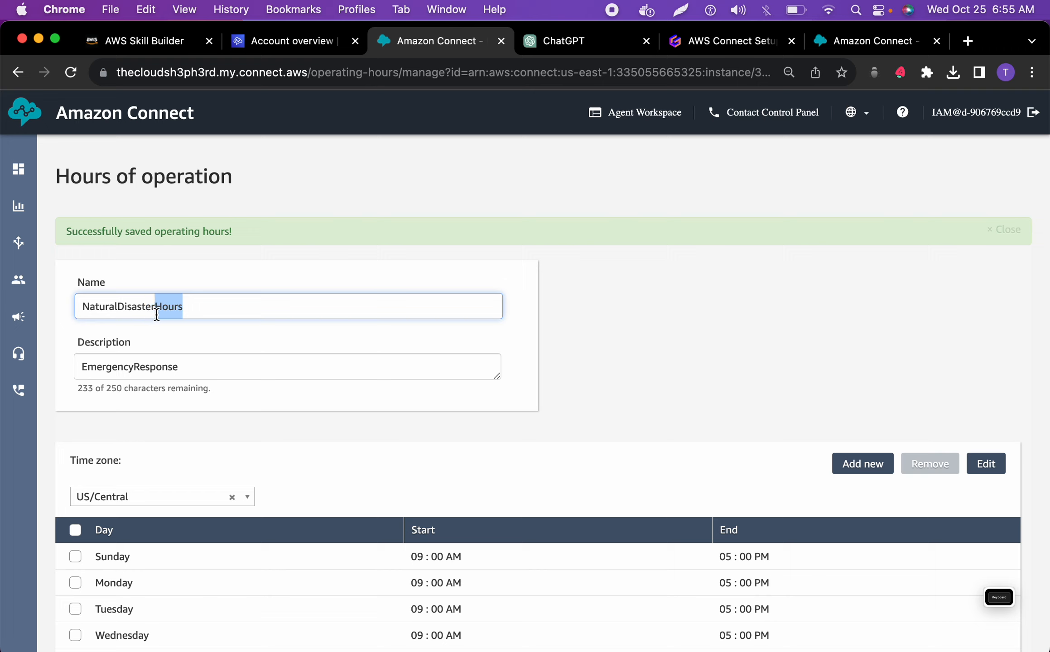
left_click(197, 366)
key("super+v")
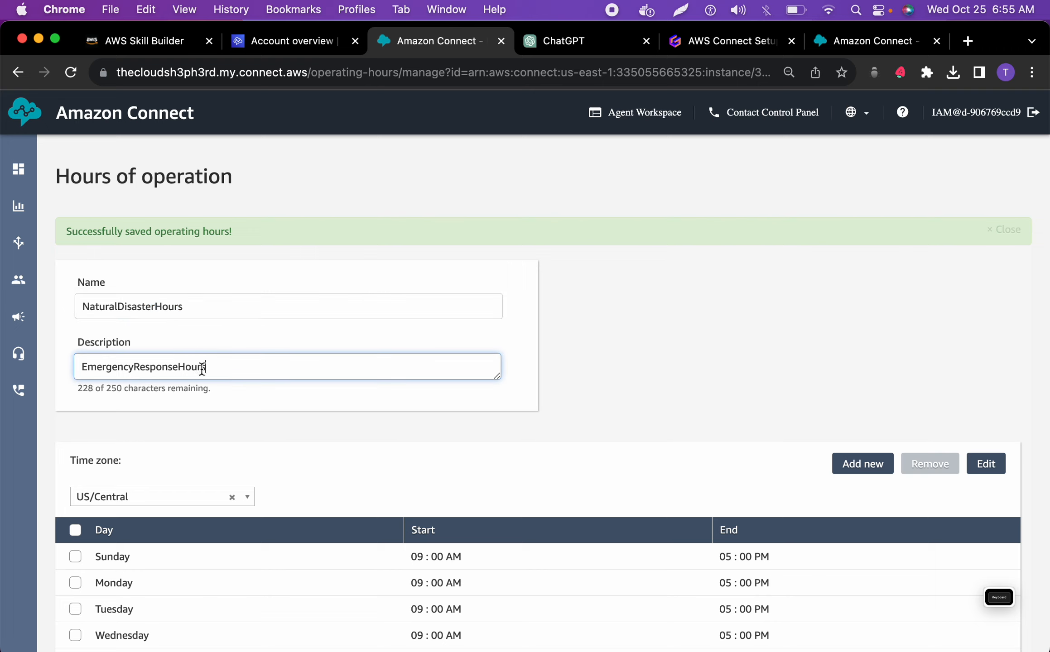
Rename the hours to EmergencyResponseHours to match the description, select all days, and save the change
left_click_drag(223, 368, 69, 368)
key("super+c")
left_click_drag(211, 307, 54, 301)
key("super+v")
scroll(175, 379, "down", 2)
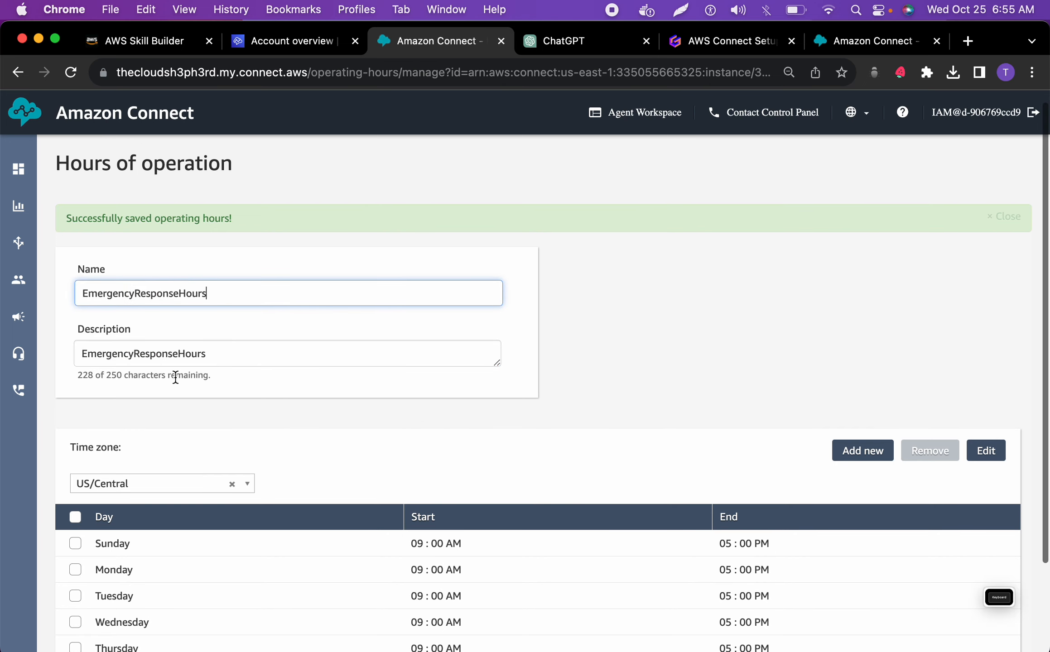
scroll(174, 378, "down", 5)
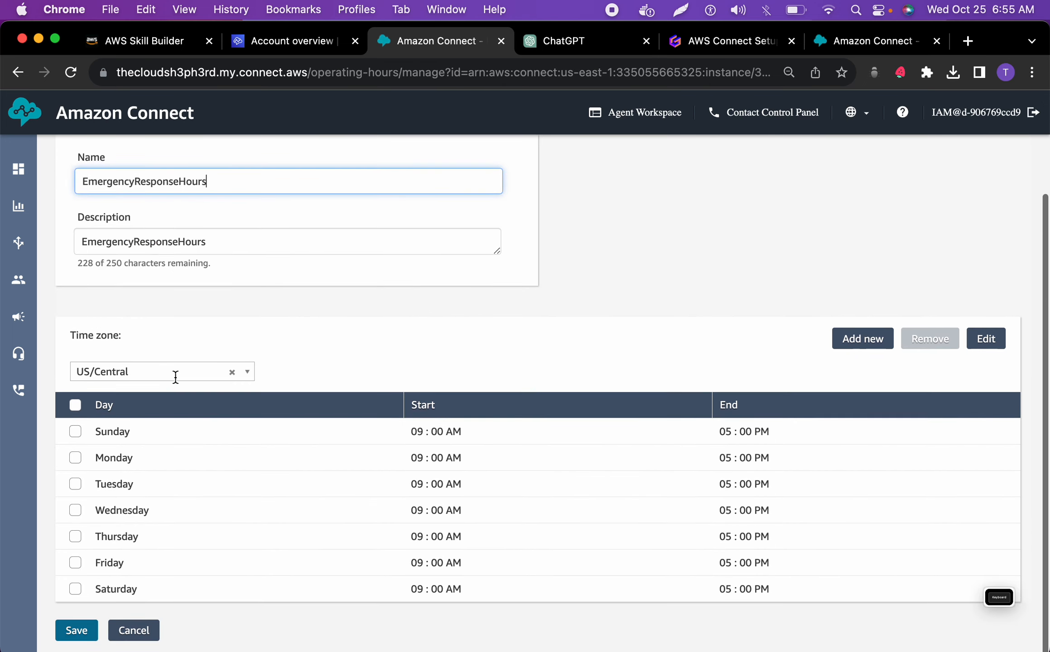
left_click(75, 405)
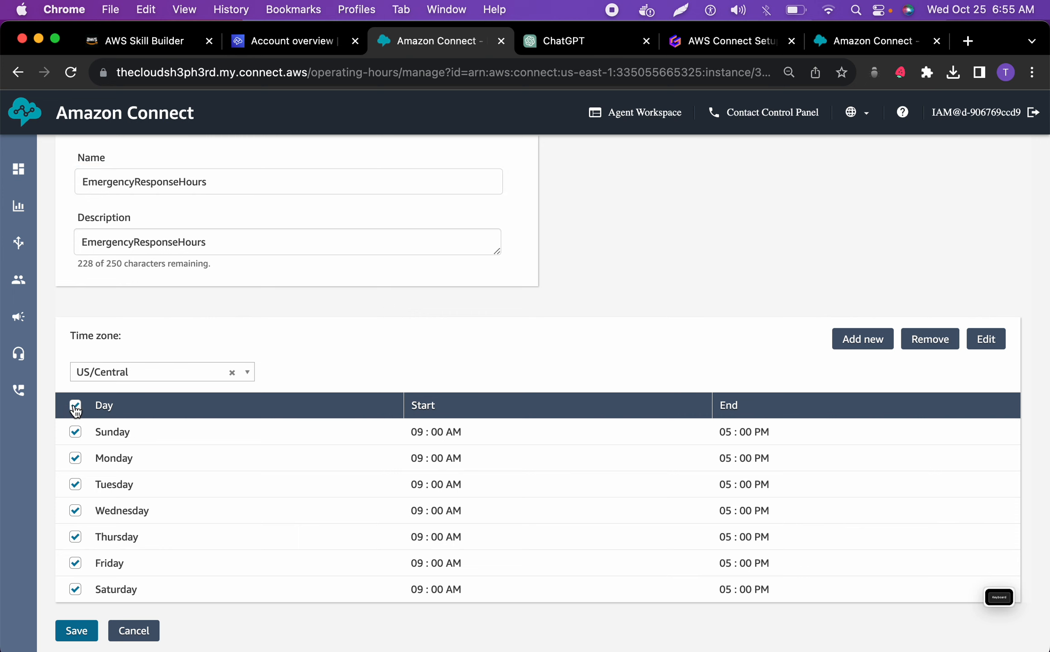
left_click(68, 632)
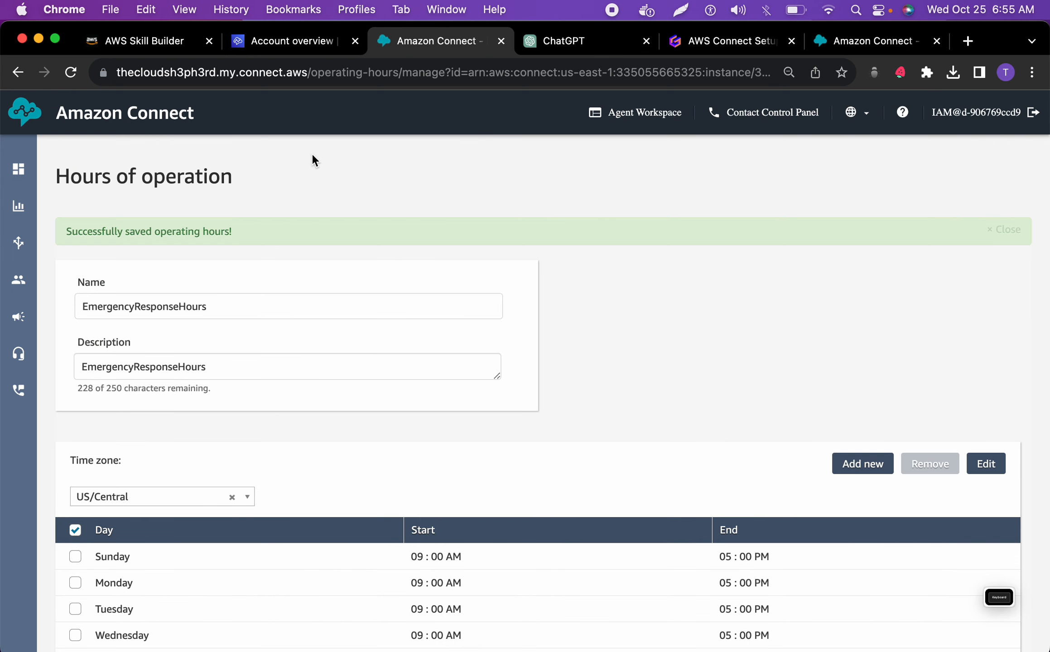
Return to the Hours of operation list, check the saved hours, and start another new set of hours
mouse_move(24, 284)
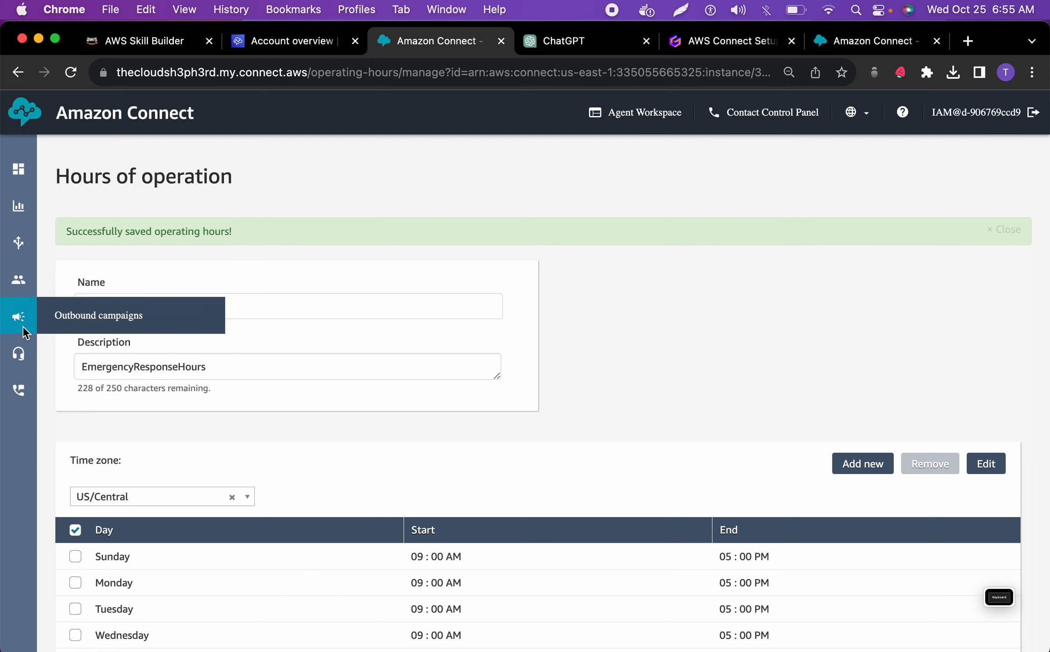
mouse_move(20, 357)
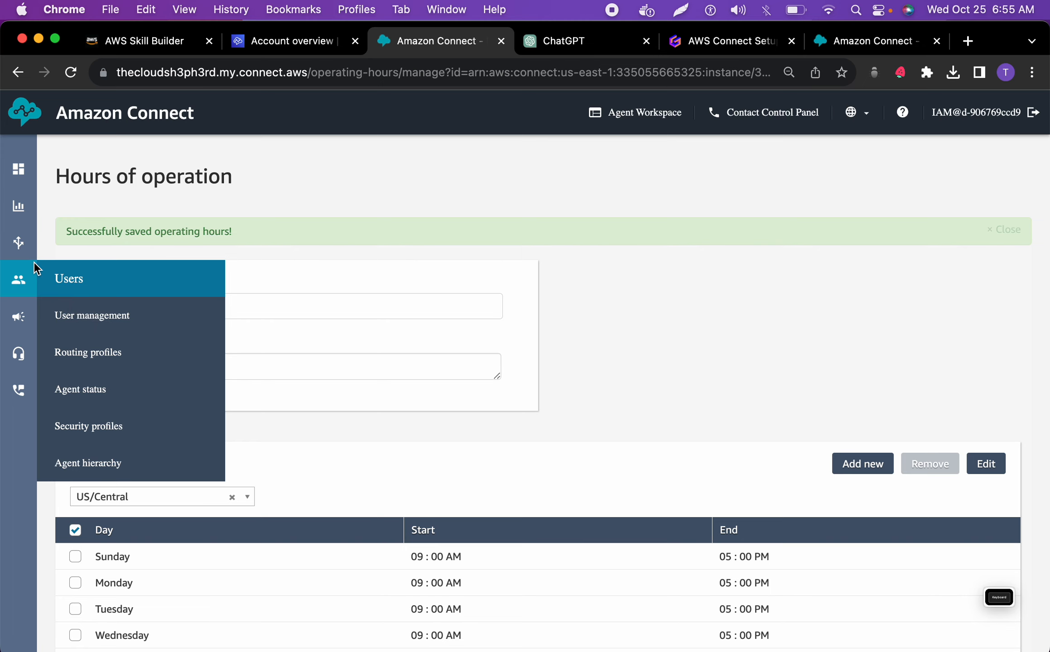
mouse_move(19, 244)
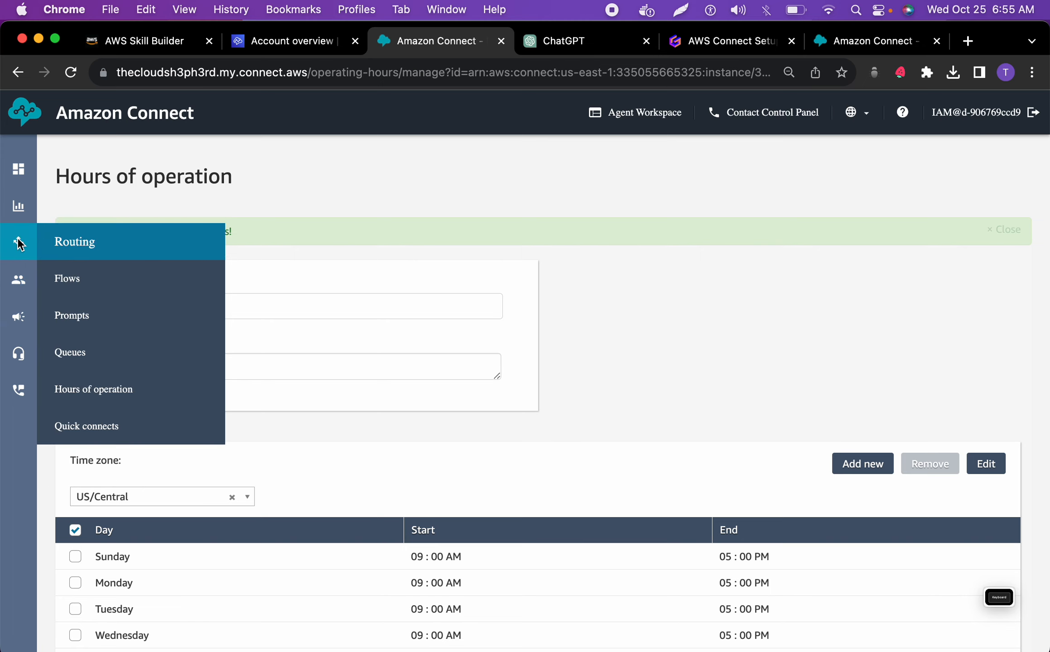
left_click(87, 389)
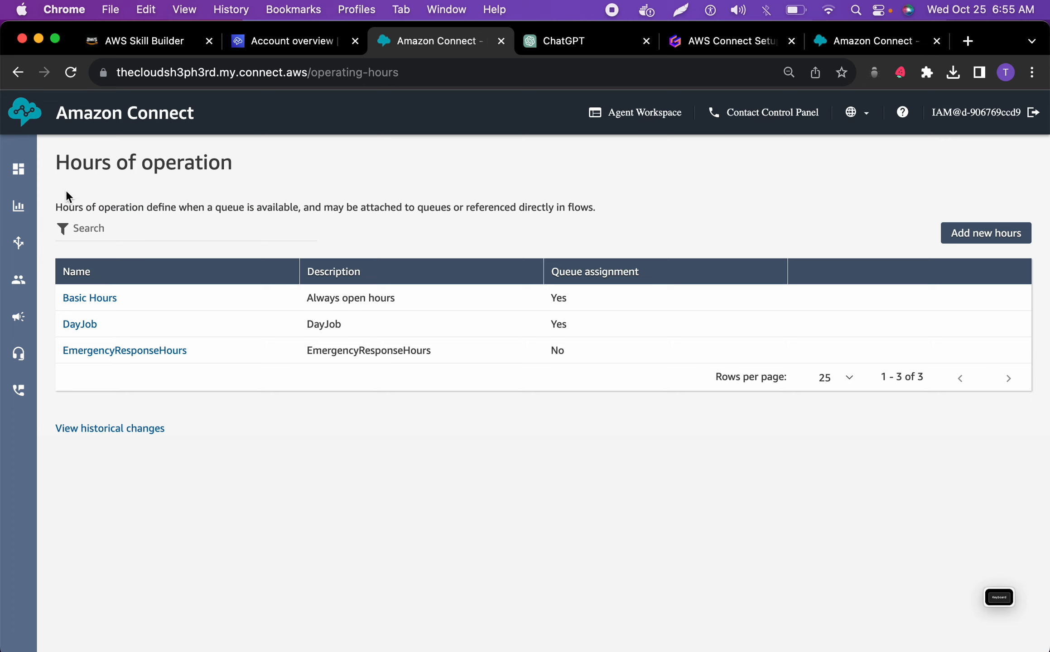
left_click(67, 77)
left_click(965, 235)
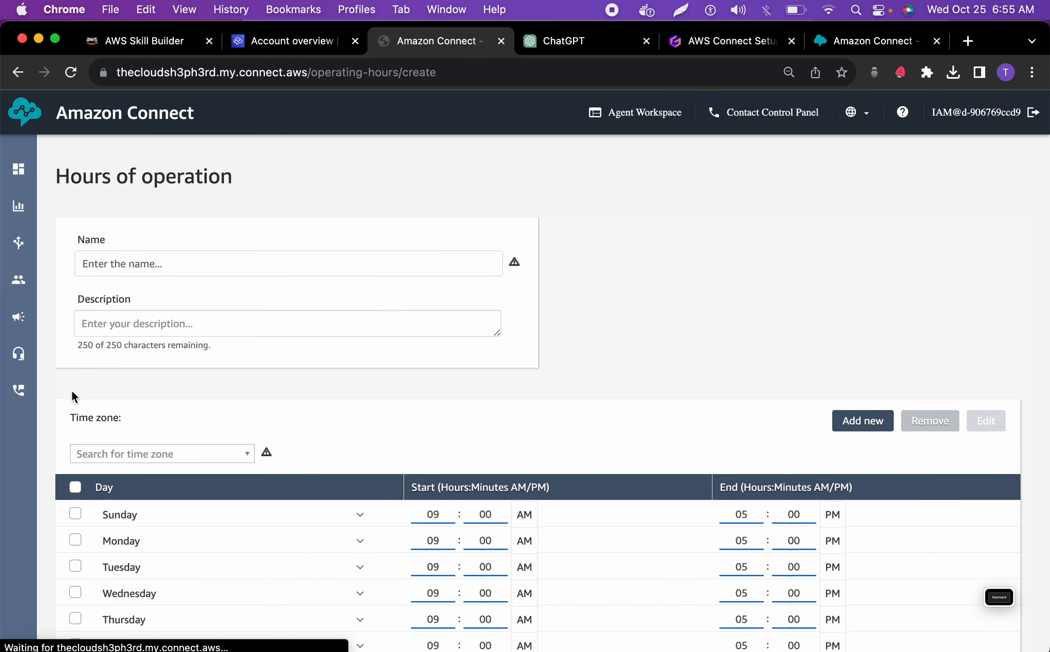
Name the new hours NaturalDisasterHours and enter the same text as their description
left_click(208, 262)
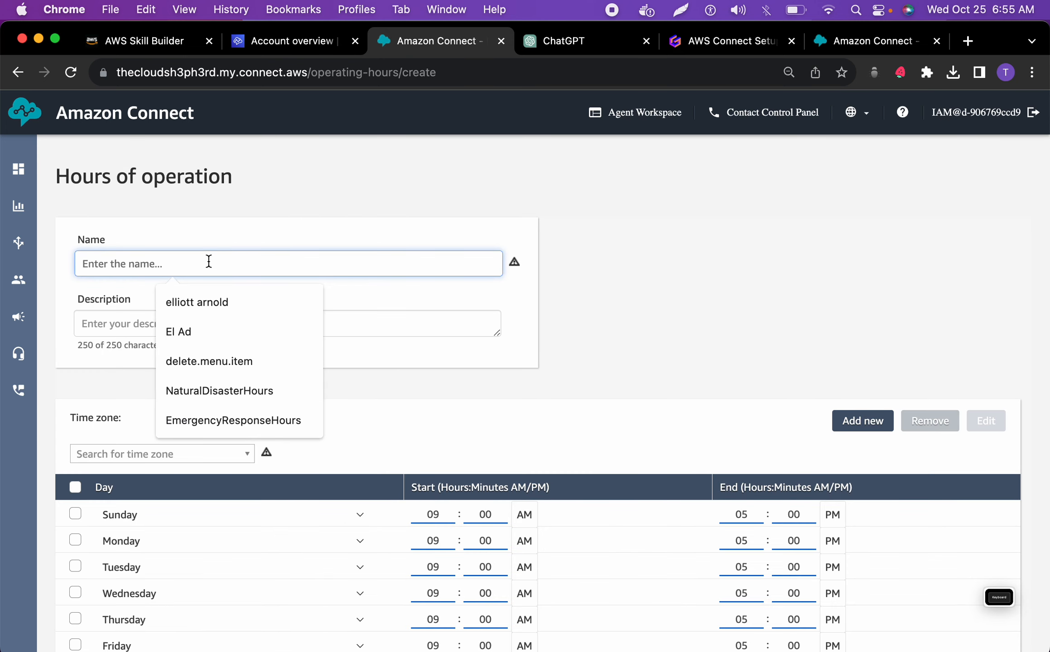
left_click(217, 385)
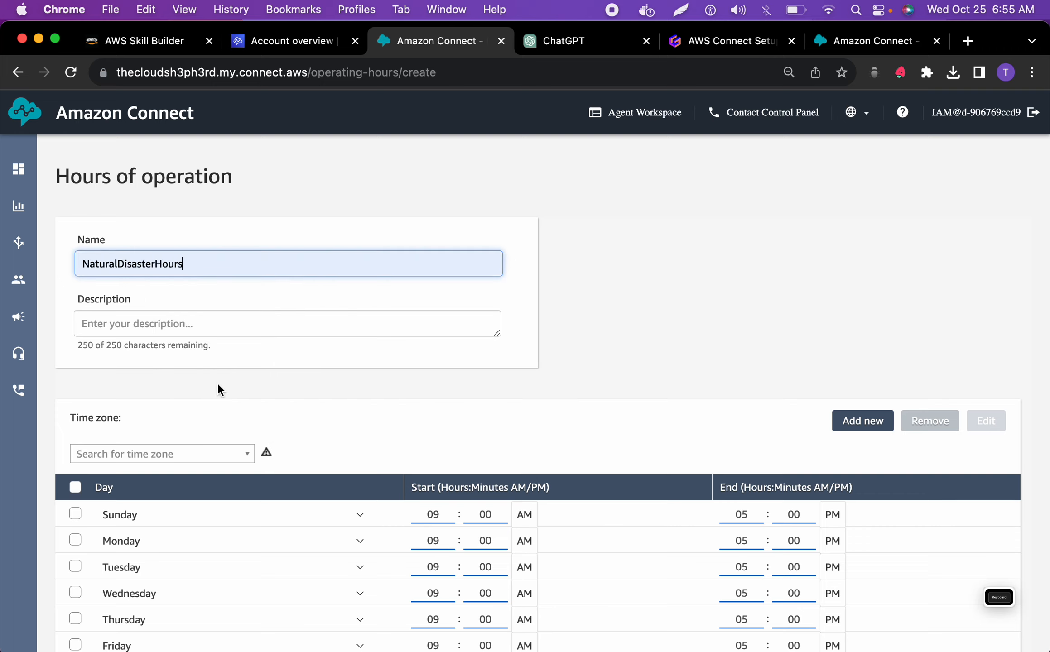
left_click_drag(191, 255, 68, 258)
key("super+c")
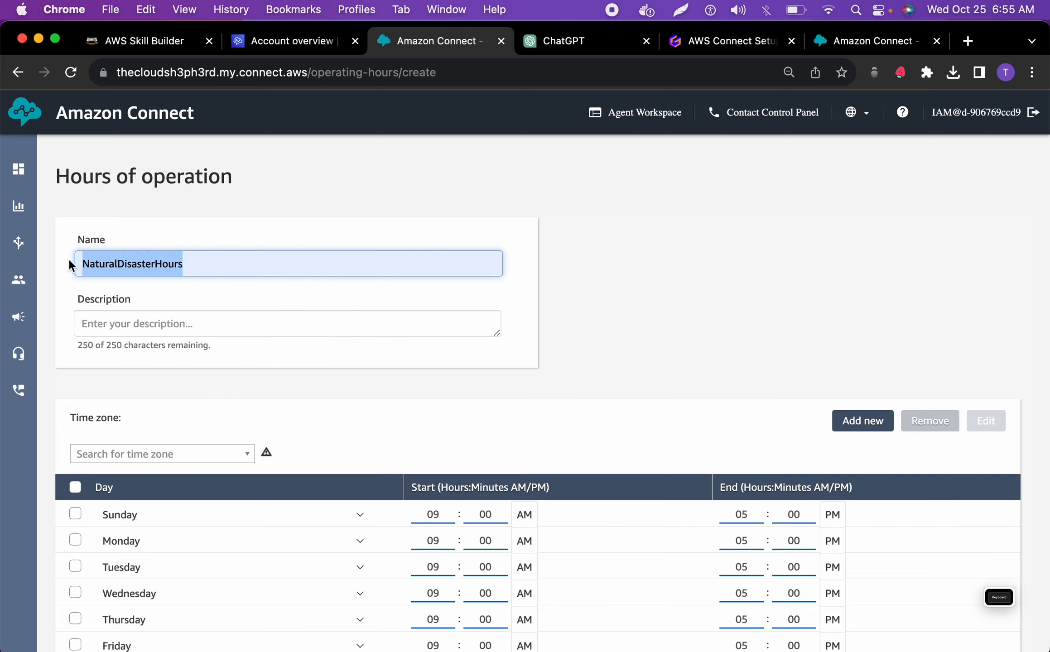
left_click(114, 334)
key("super+v")
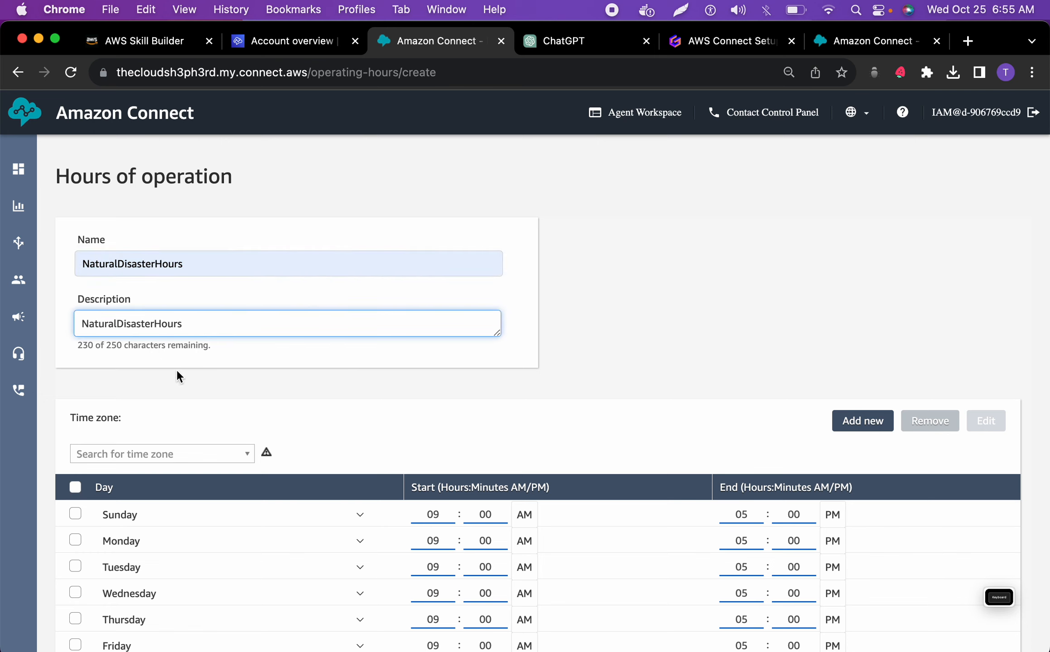
Set the time zone of the hours to US/Central, select all days, and save the hours
left_click(176, 453)
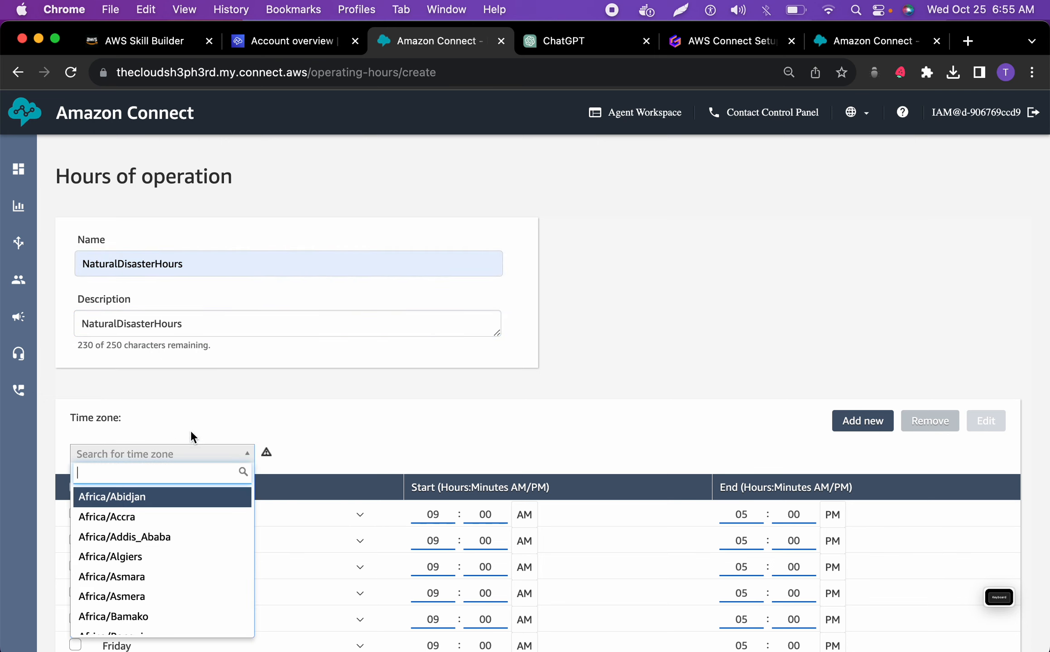
type("cen")
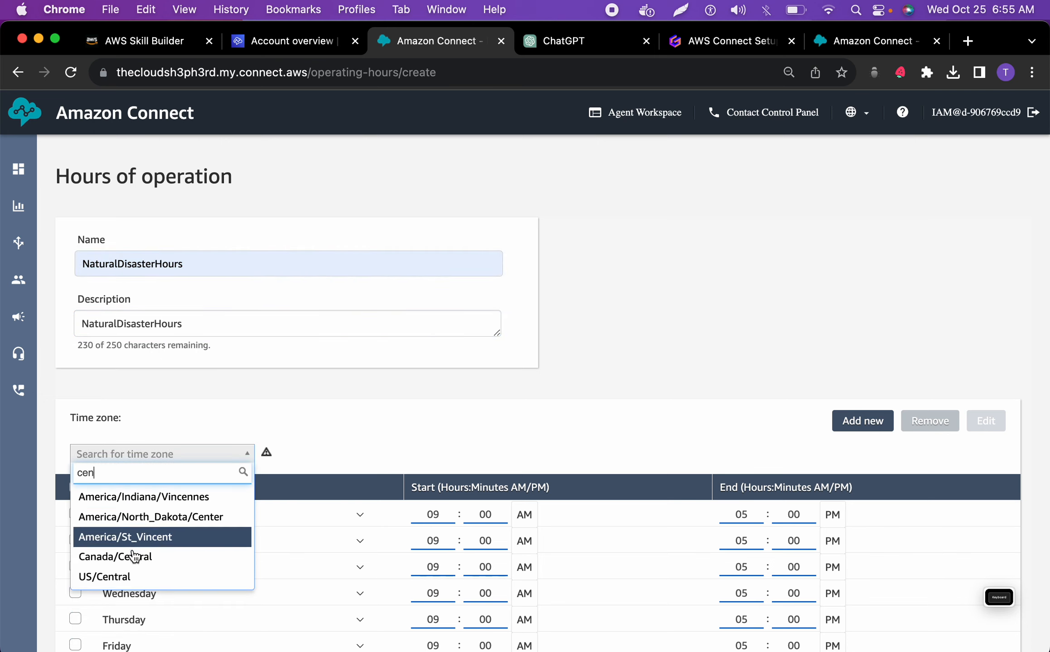
left_click(131, 576)
left_click(76, 487)
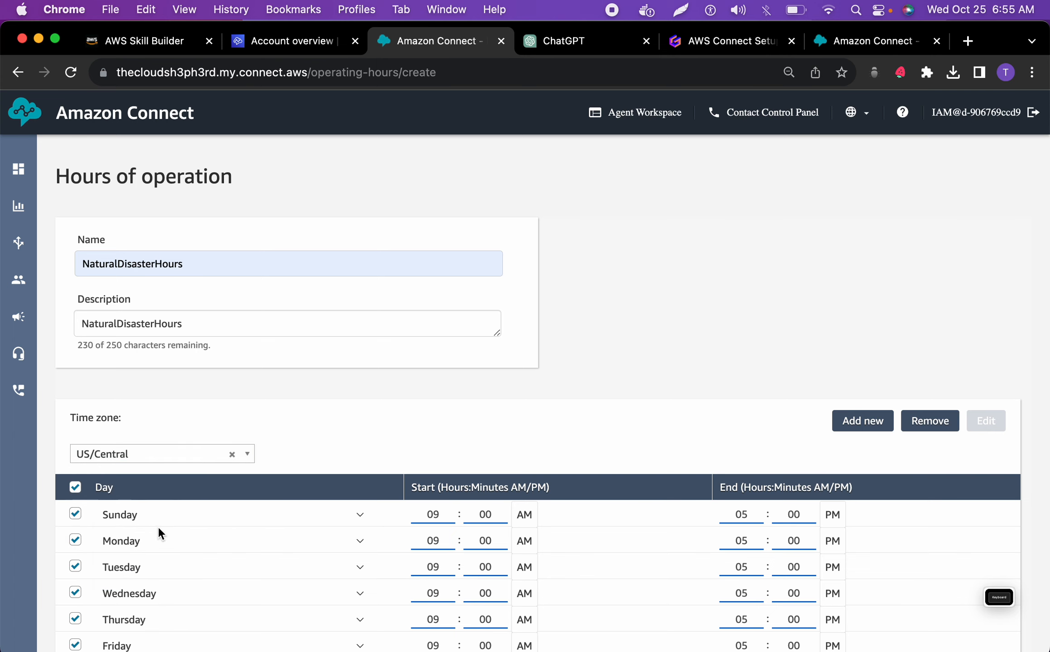
scroll(156, 530, "down", 3)
left_click(75, 628)
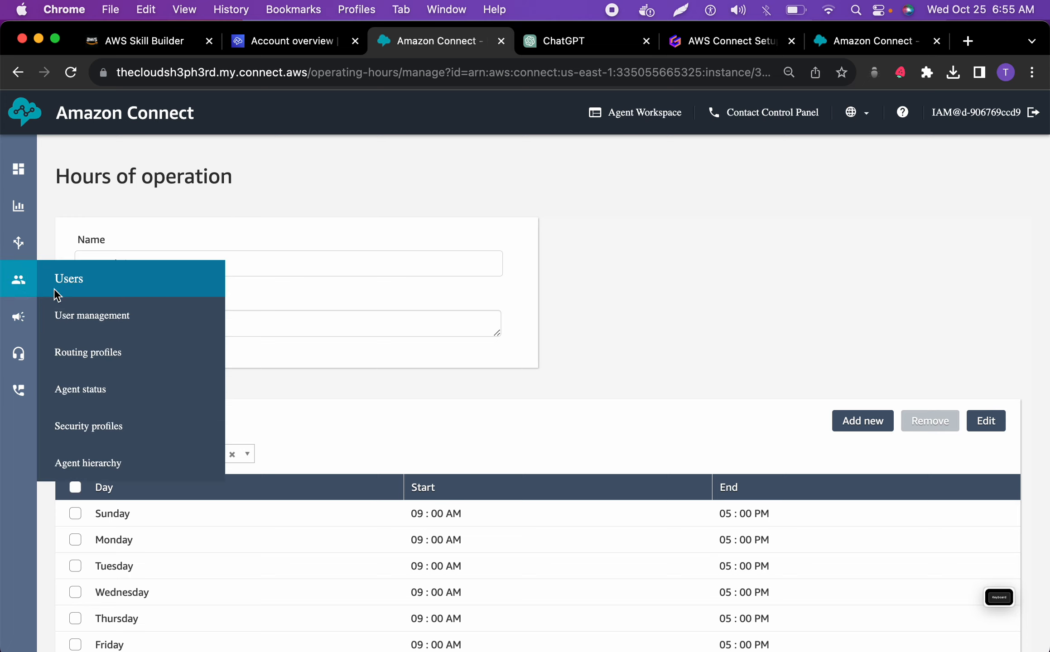
Check the saved entries in the Hours of operation list, and start adding a new queue
mouse_move(25, 250)
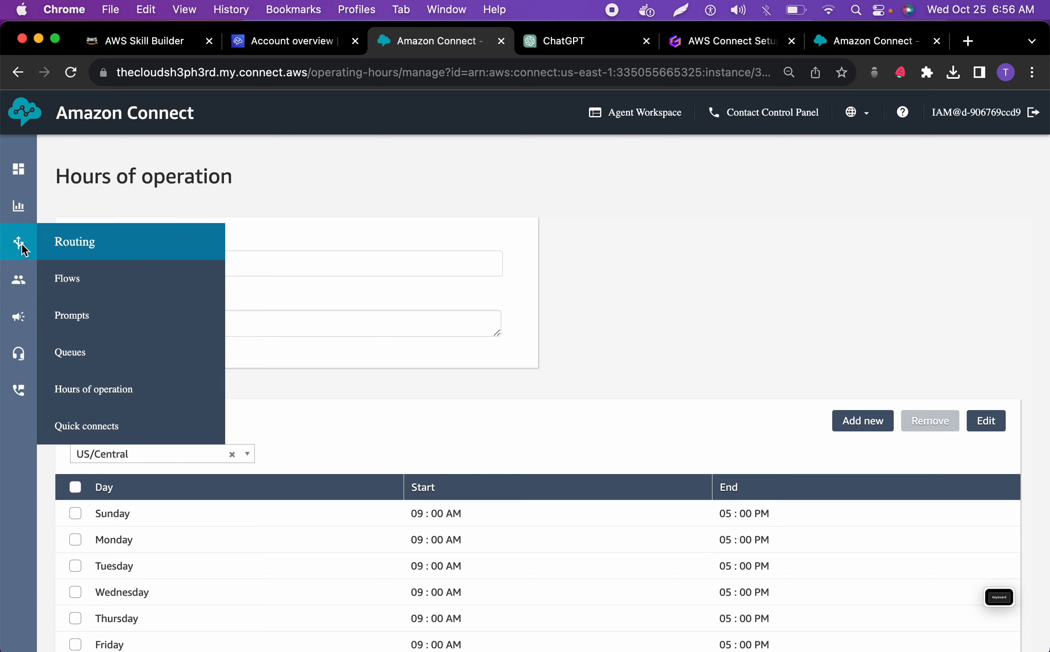
left_click(89, 398)
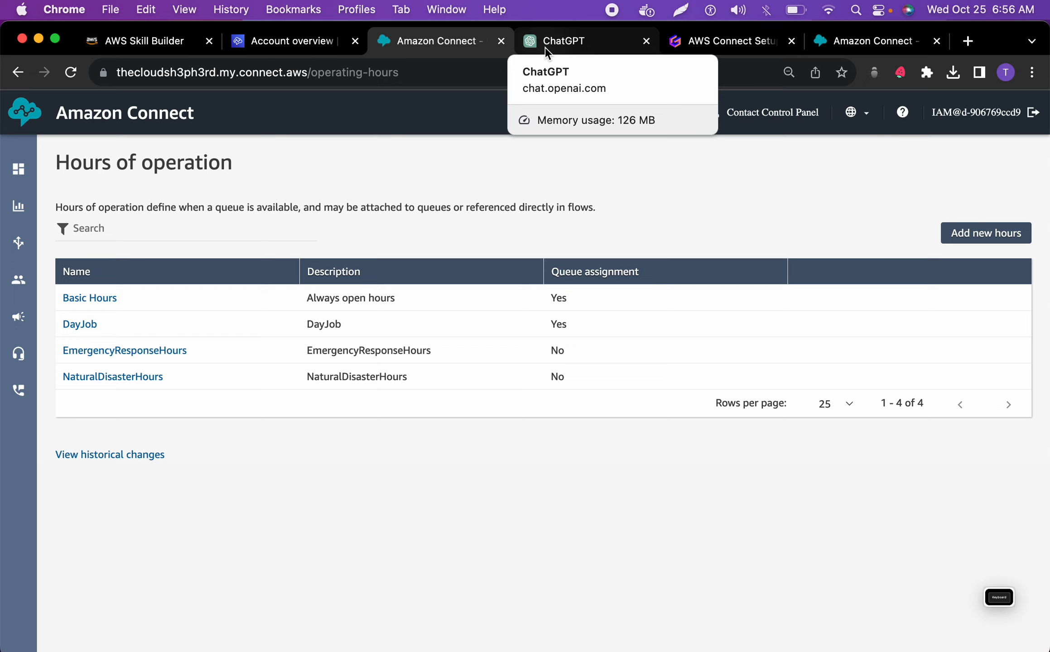
mouse_move(18, 280)
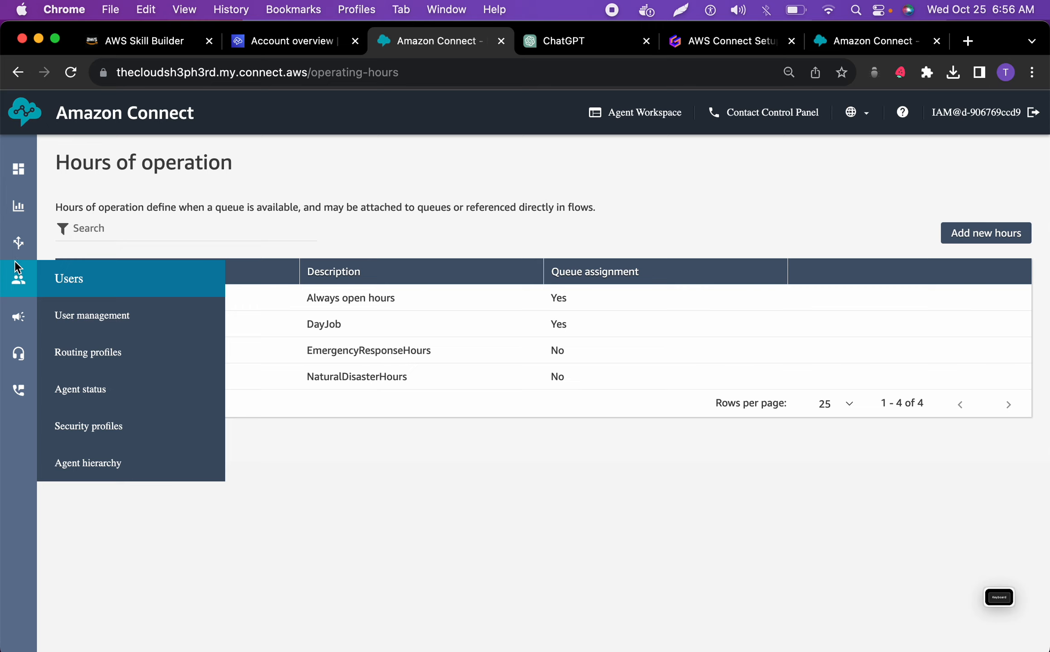
mouse_move(18, 247)
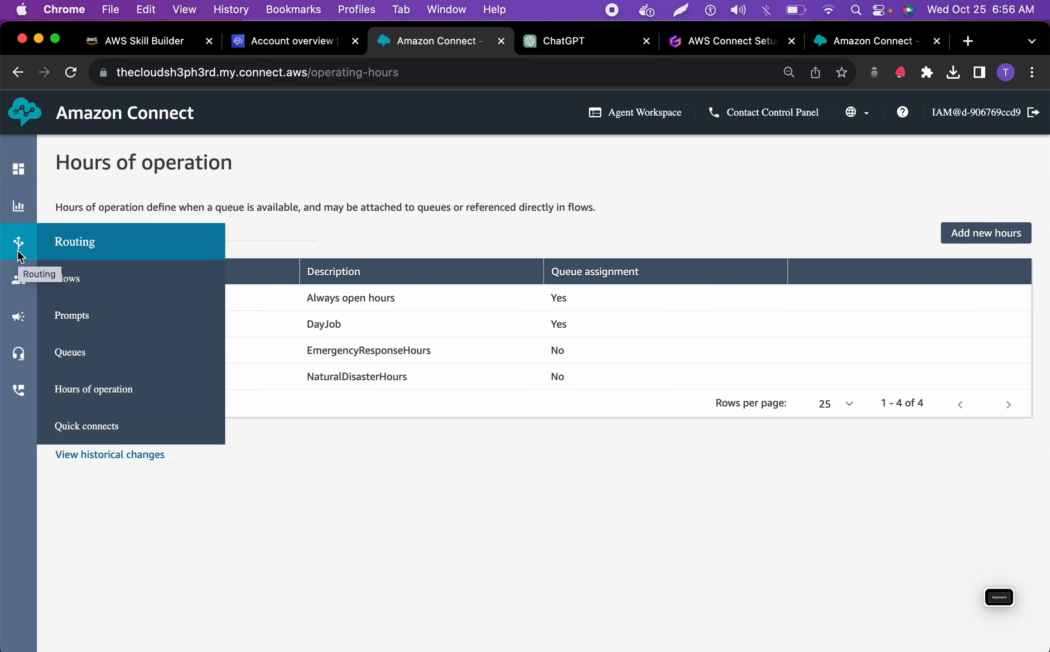
left_click(73, 353)
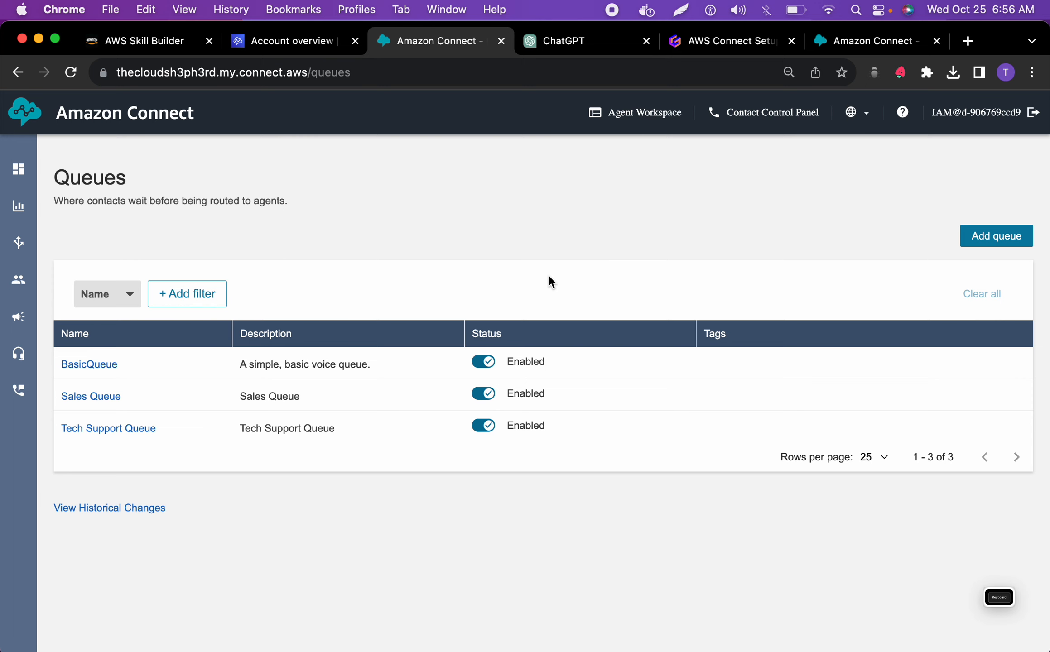
left_click(1001, 237)
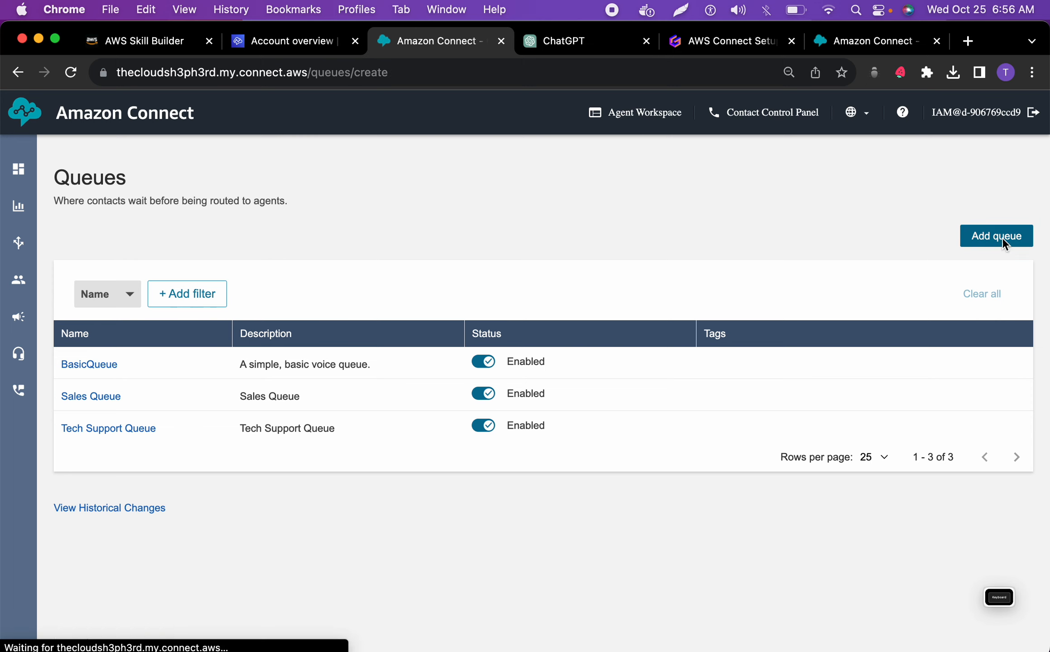
Copy the queue name NaturalDisasterQueue from the ChatGPT blueprint into the new queue's name in Amazon Connect
left_click(581, 43)
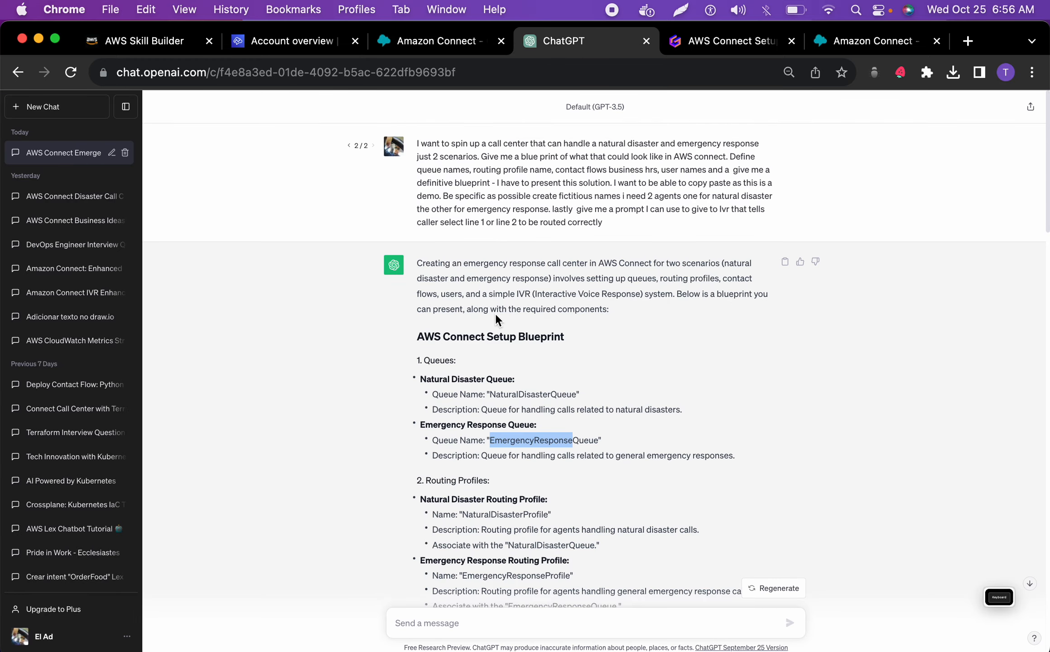
double_click(443, 379)
left_click(442, 385)
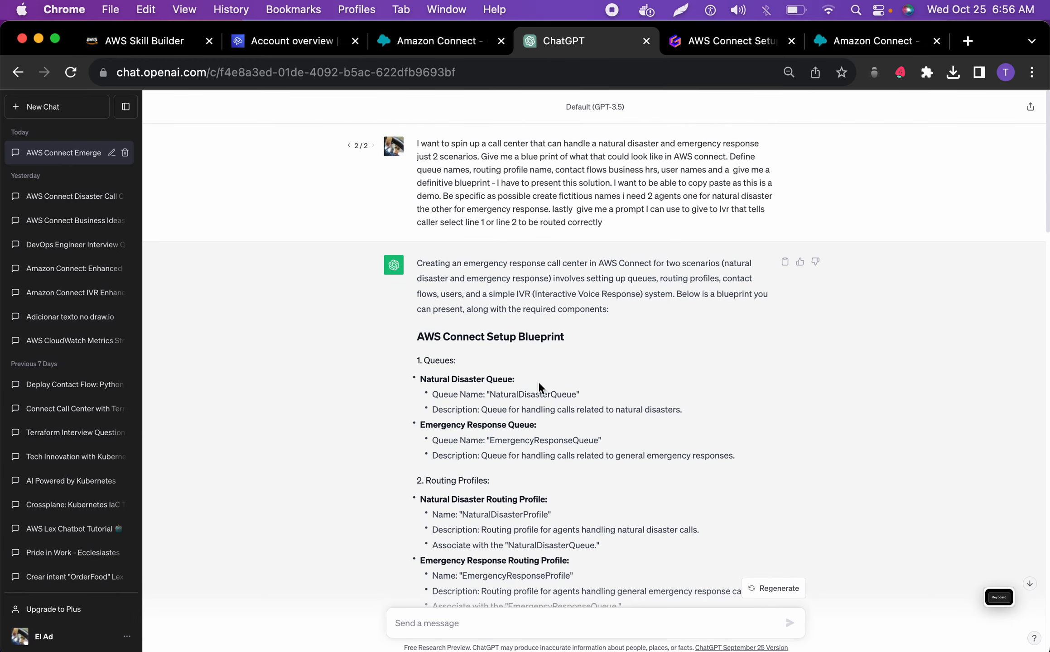
double_click(519, 393)
key("super+c")
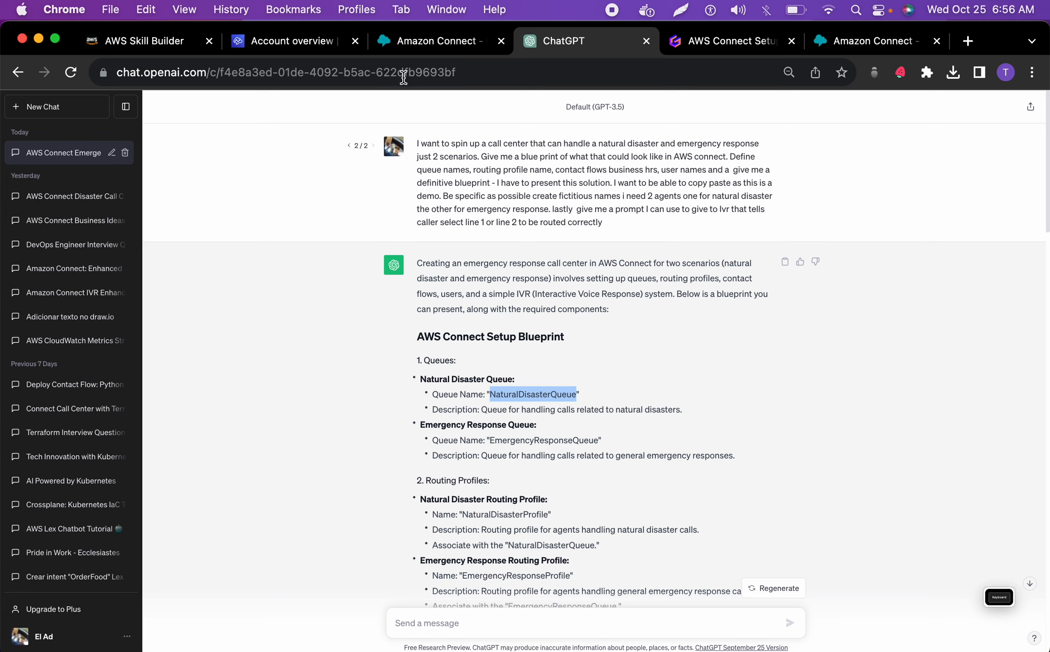
left_click(404, 45)
left_click(215, 309)
key("super+v")
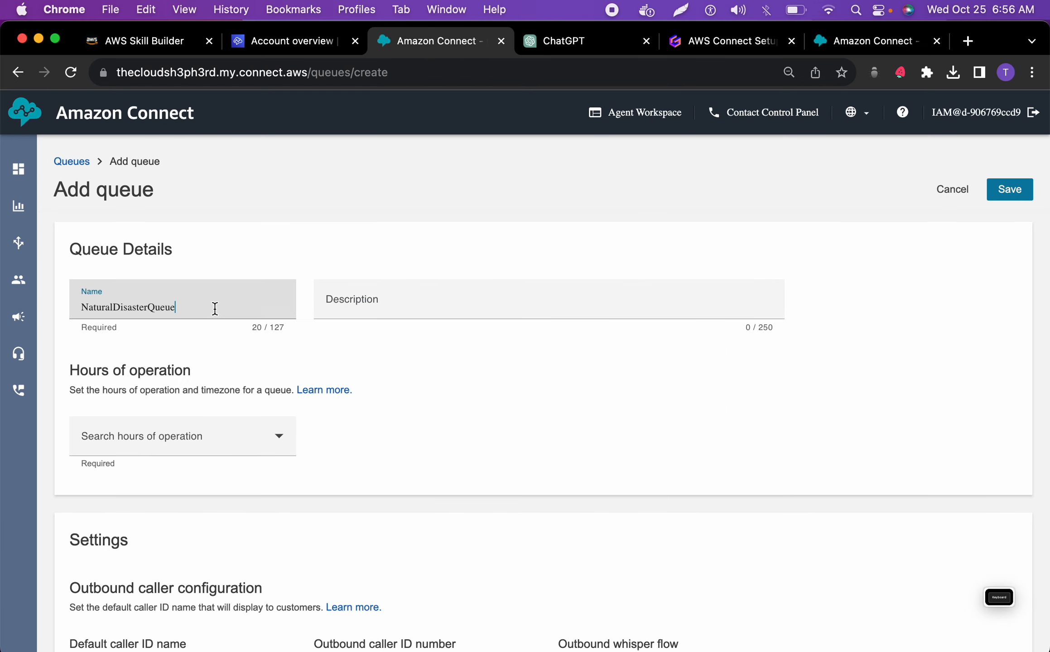
Fill the queue description with "Queue for handling calls related to natural disasters." copied from the ChatGPT blueprint
left_click(398, 307)
key("super+v")
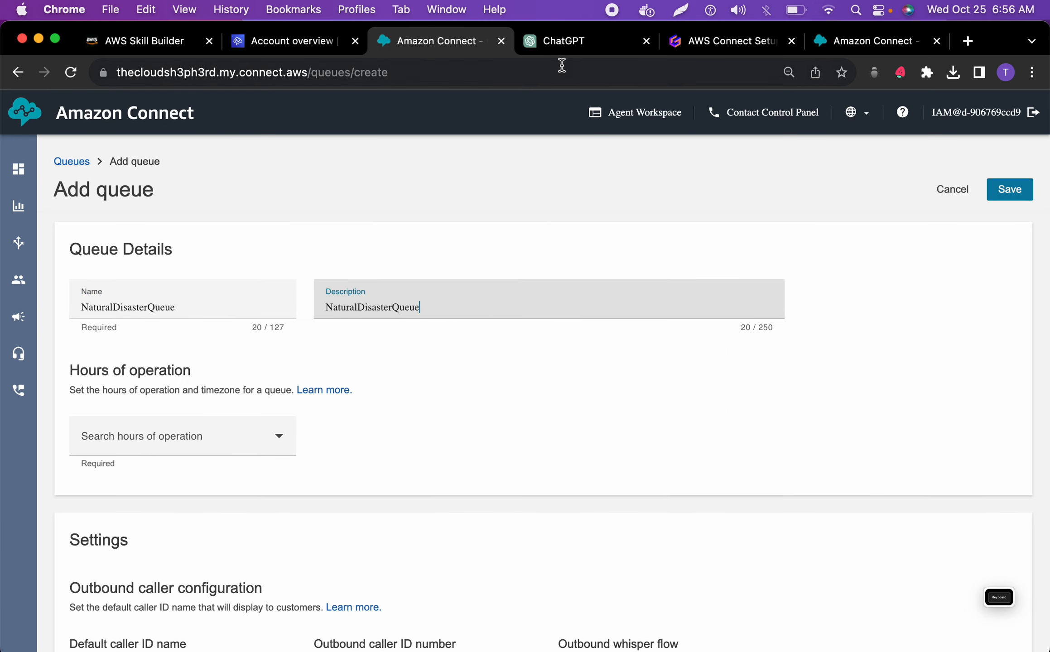
left_click(562, 42)
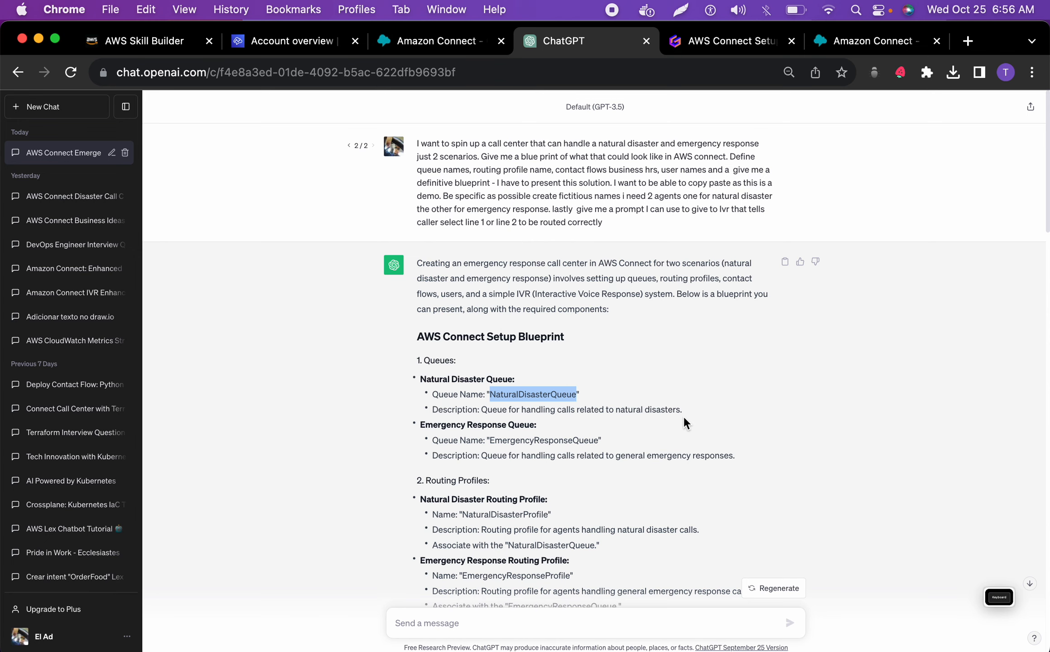
left_click_drag(683, 413, 479, 410)
key("super+c")
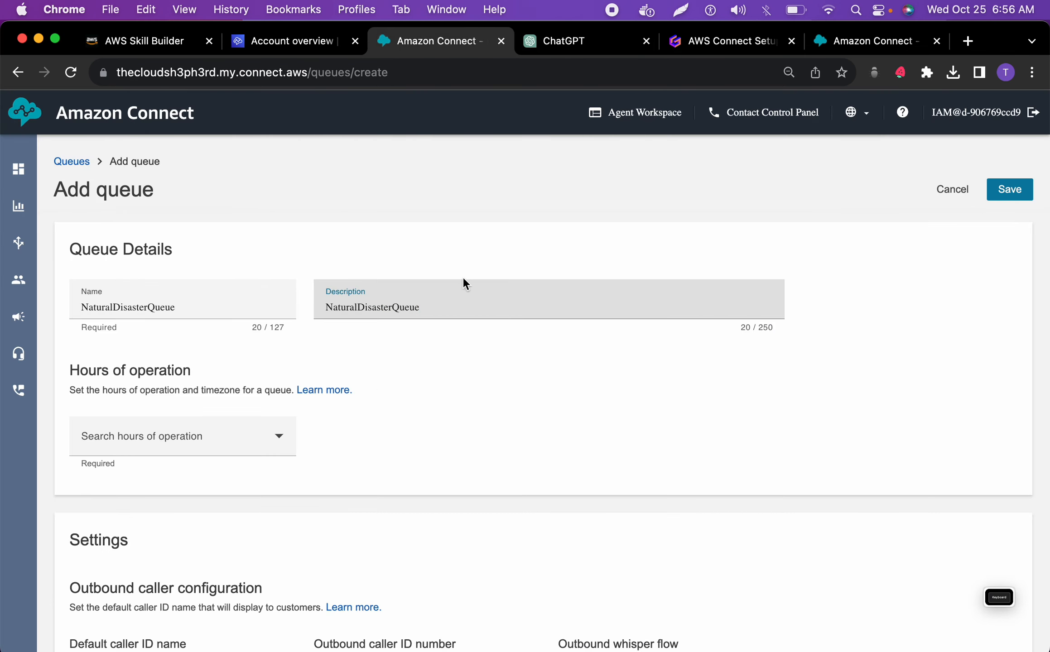
left_click_drag(459, 305, 303, 296)
key("super+v")
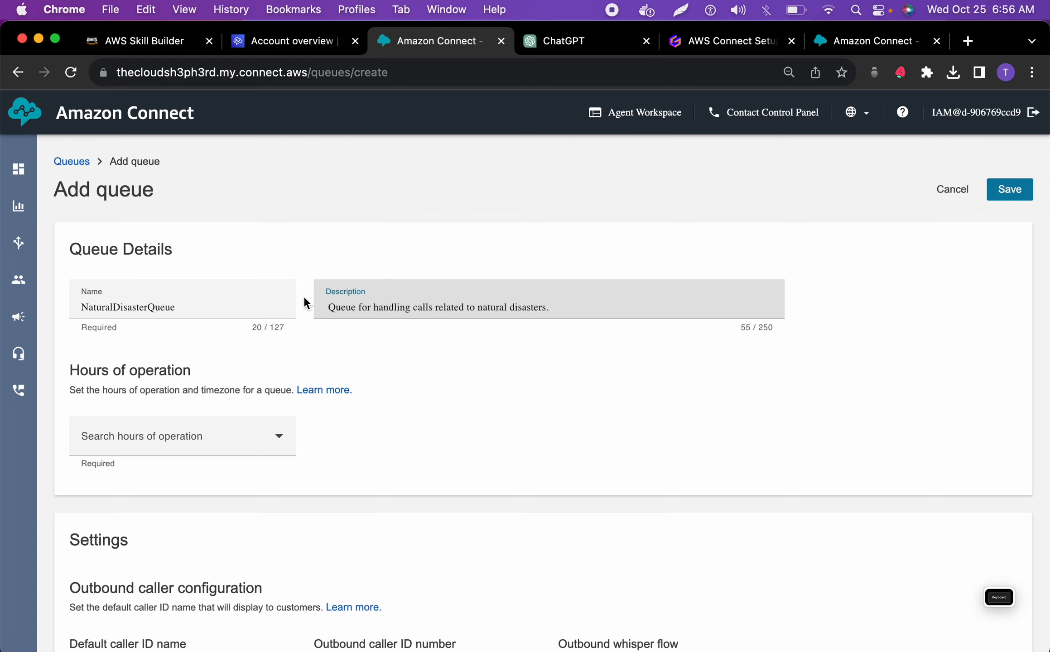
Assign NaturalDisasterHours as the queue's hours of operation, save the queue, and refresh the queue list
left_click(190, 446)
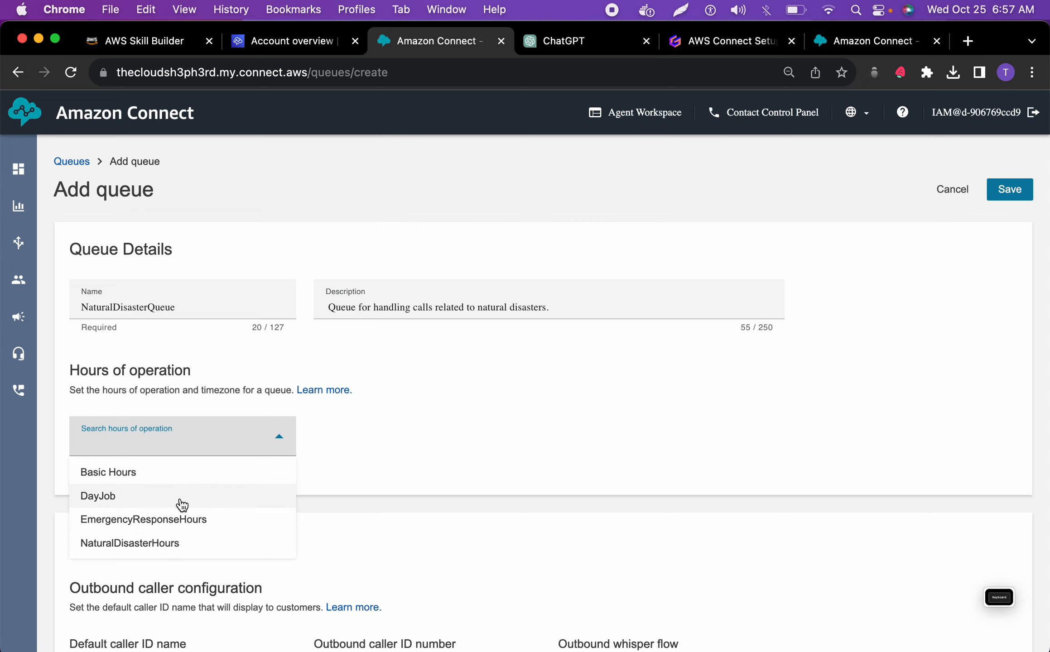
left_click(164, 543)
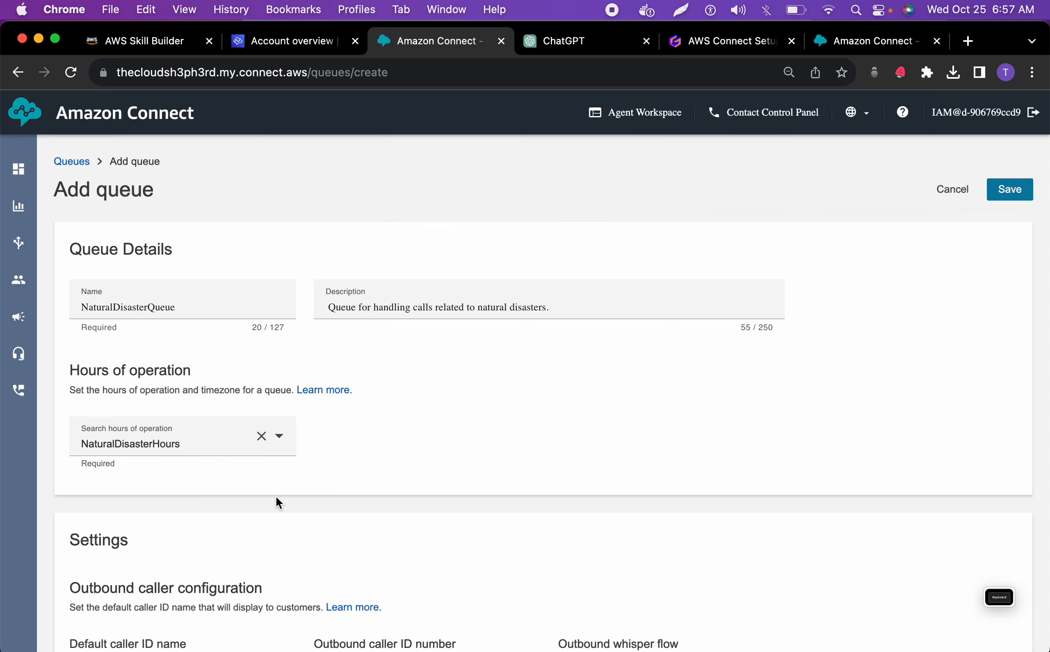
scroll(275, 497, "down", 3)
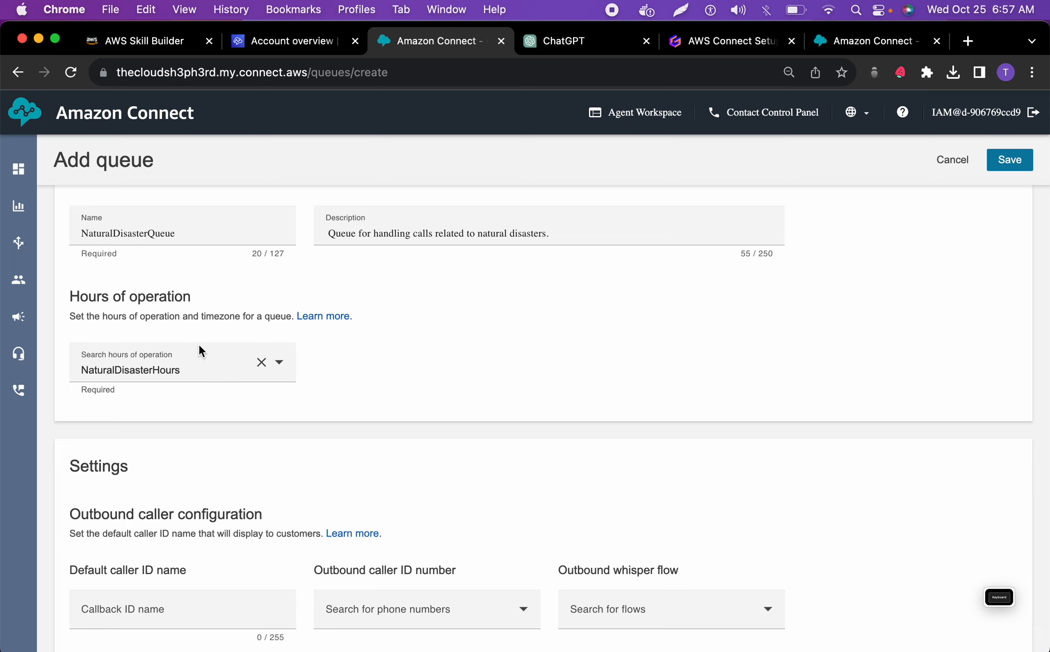
scroll(198, 448, "down", 5)
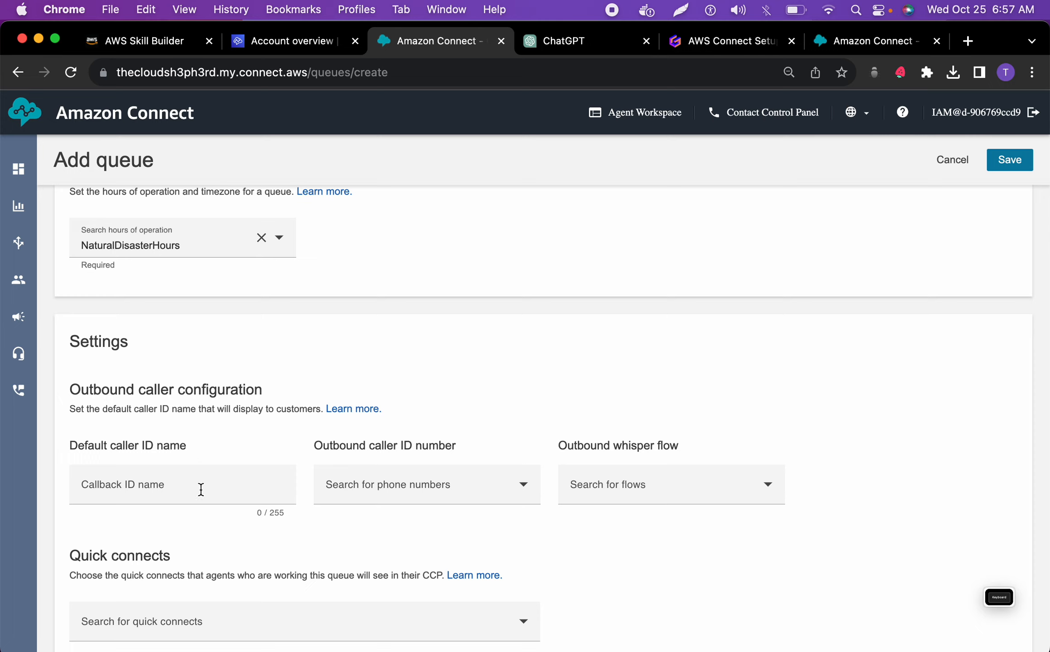
scroll(239, 502, "down", 2)
scroll(240, 500, "down", 8)
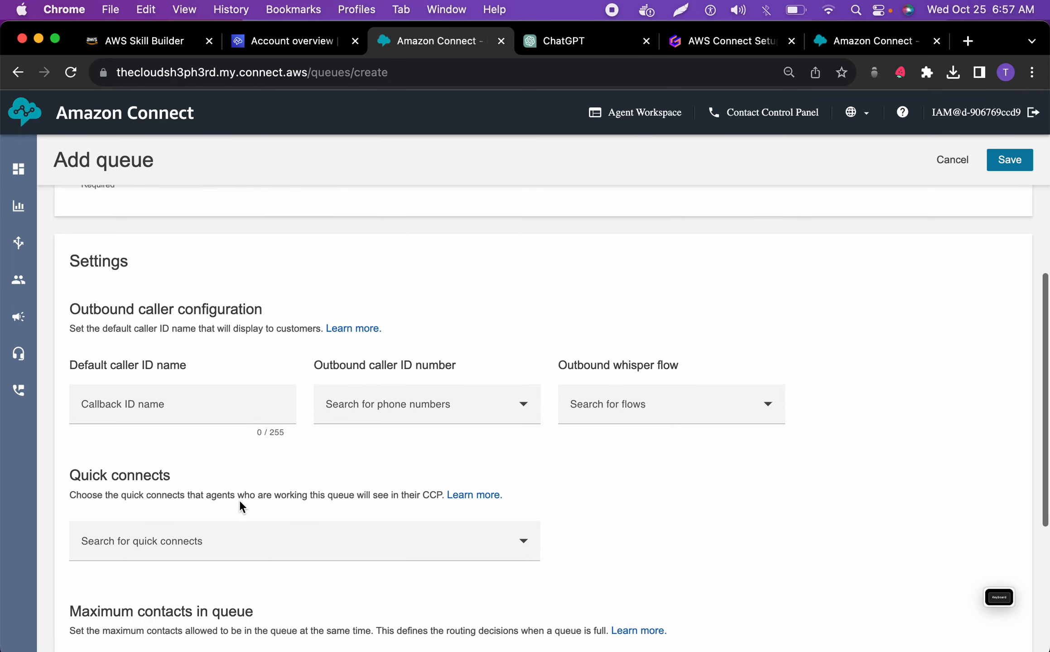
scroll(239, 500, "up", 15)
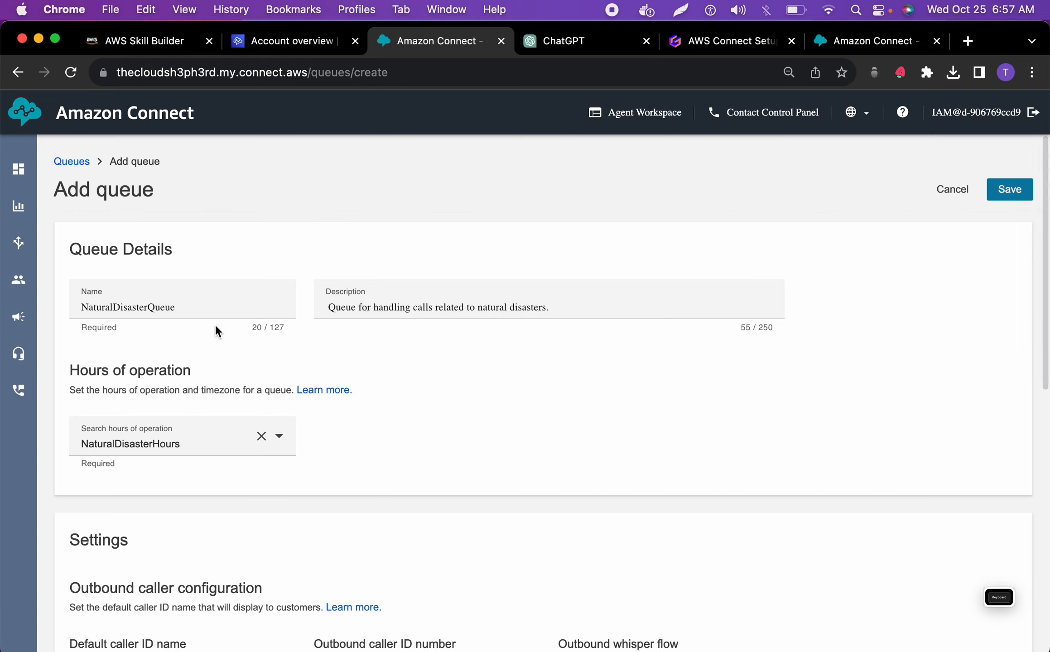
left_click(1008, 193)
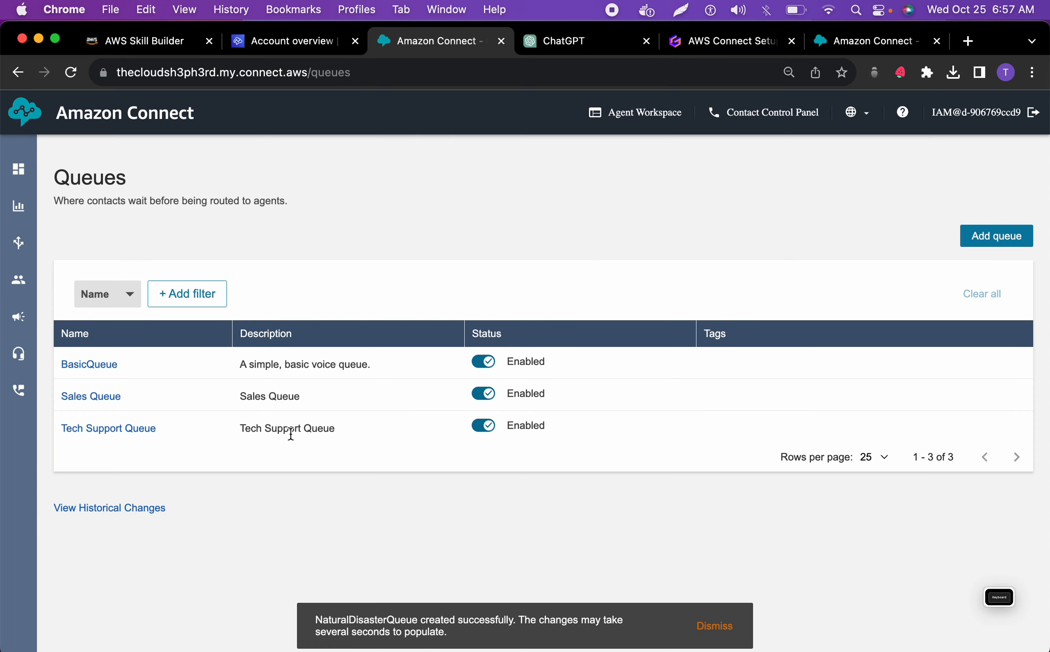
left_click(70, 72)
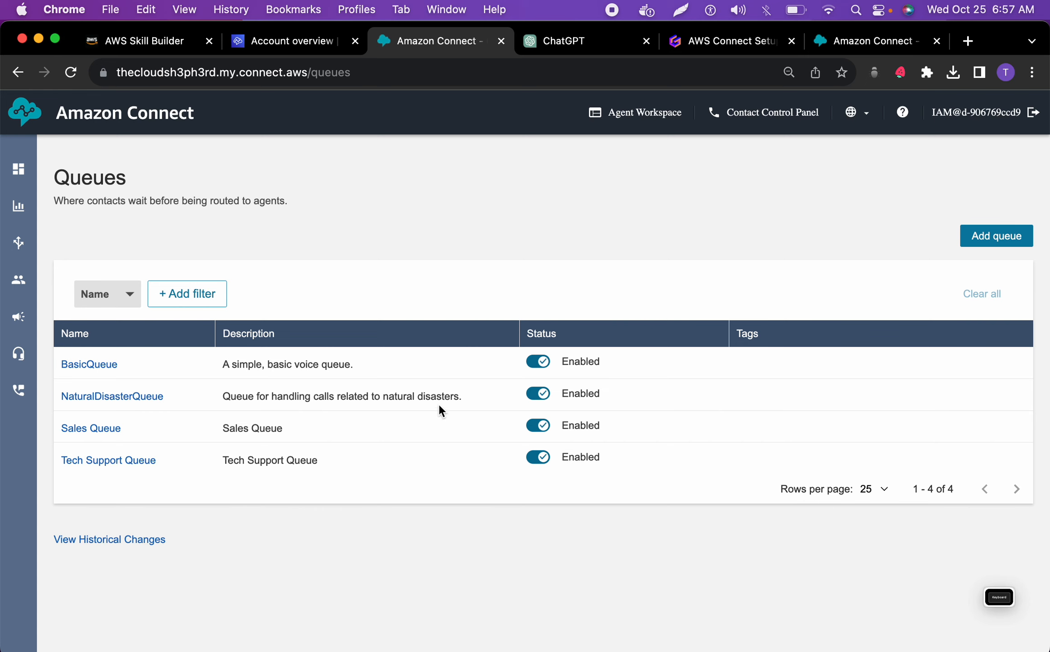
Start another queue and name it EmergencyResponseQueue, copied from the ChatGPT blueprint
left_click(1002, 241)
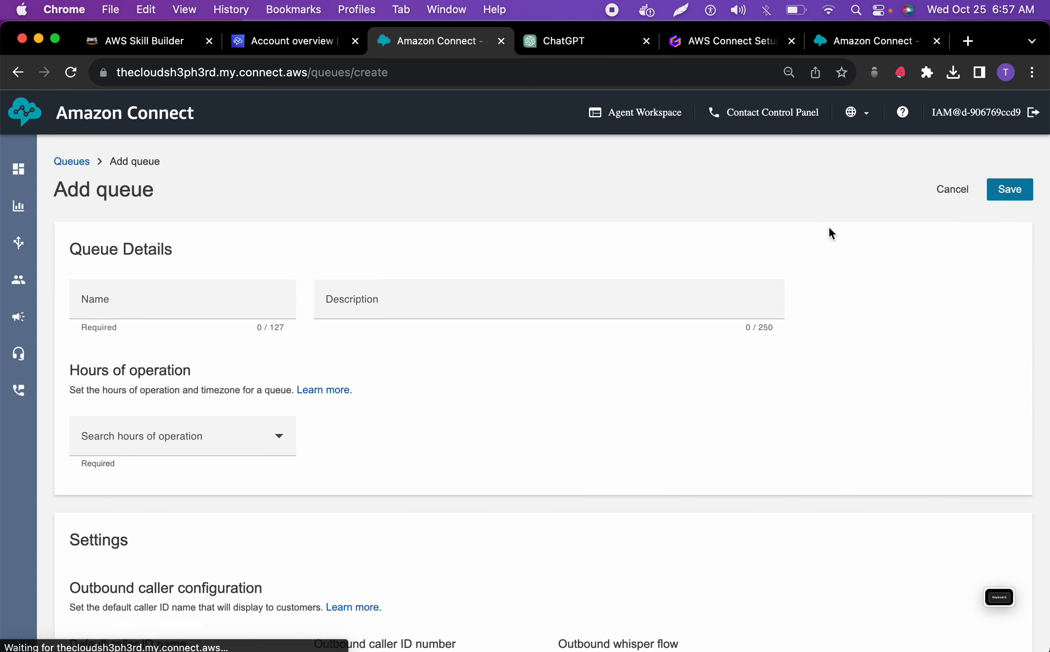
left_click(546, 42)
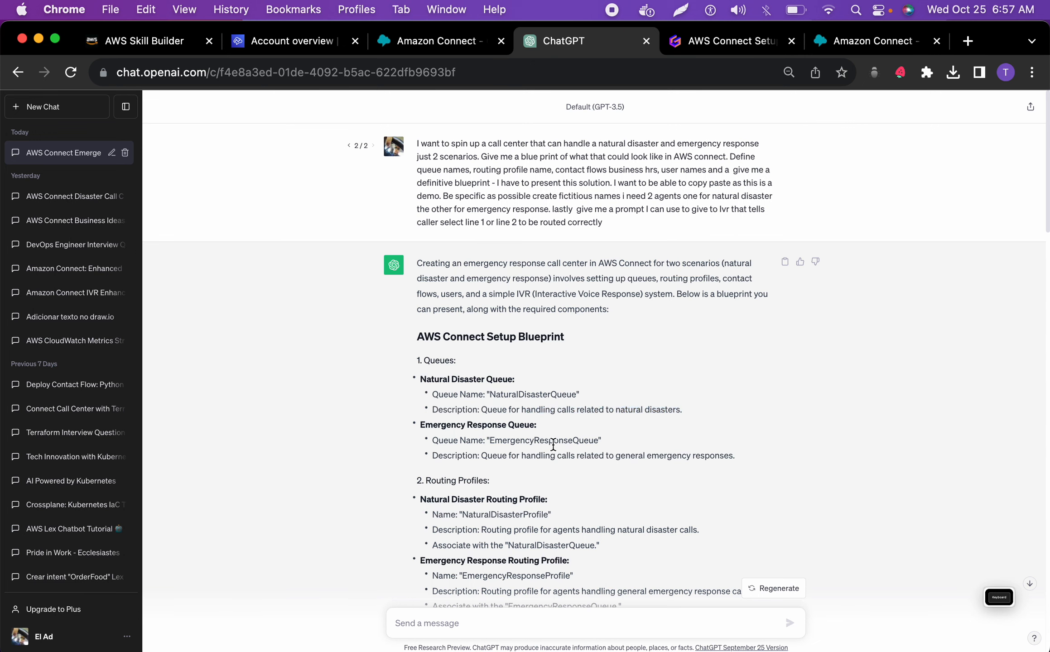
double_click(553, 442)
key("super+c")
left_click(407, 41)
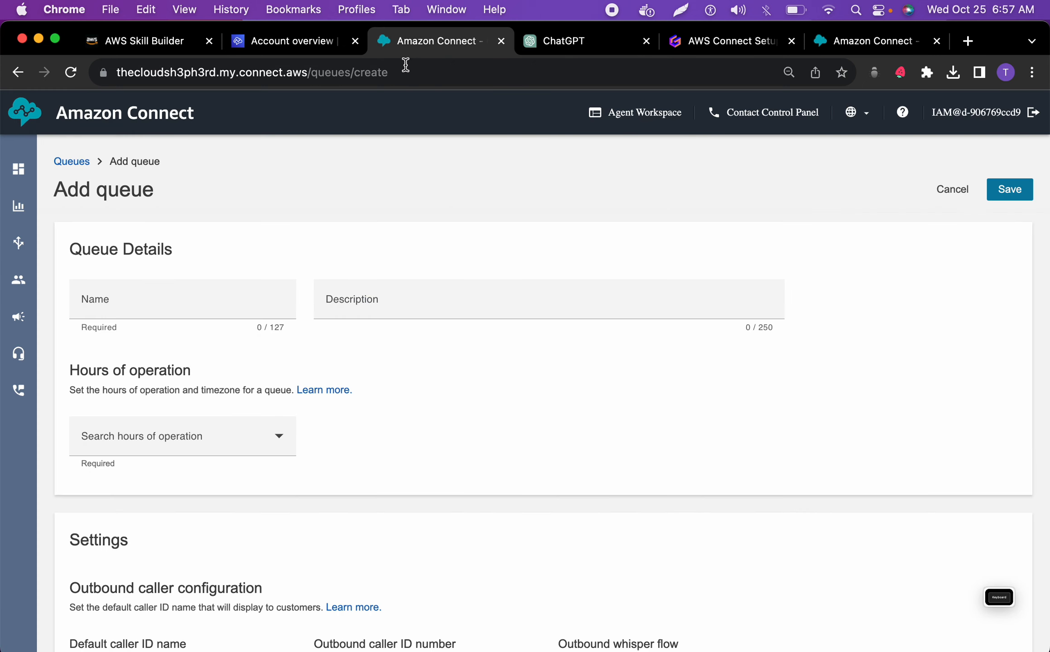
left_click(195, 297)
key("super+v")
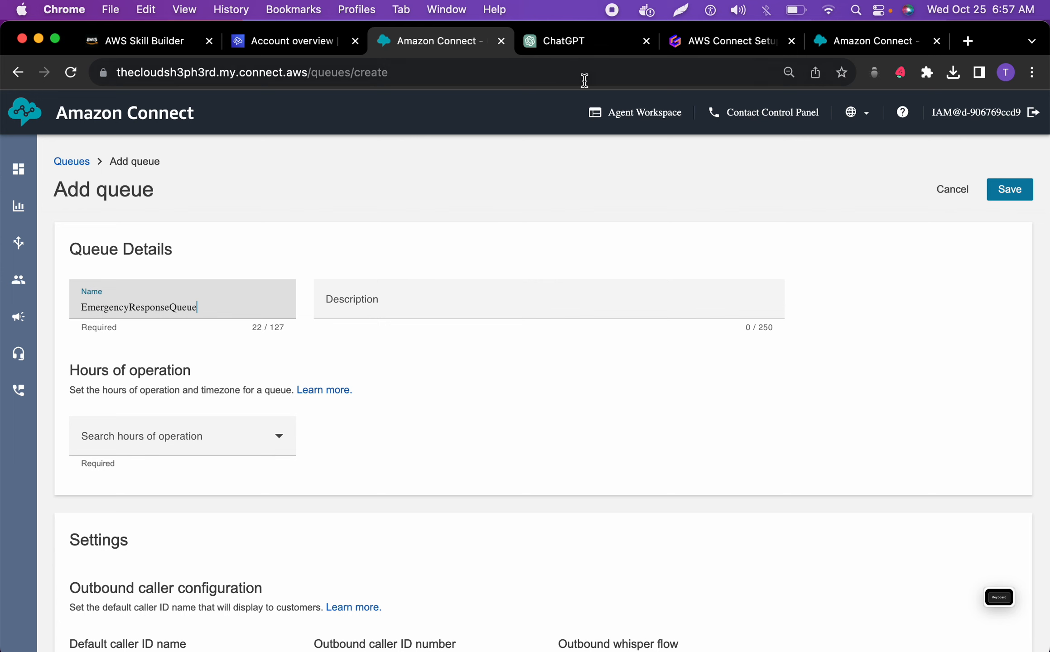
Fill the queue description with "Queue for handling calls related to general emergency responses." copied from the ChatGPT blueprint
left_click(564, 40)
left_click_drag(744, 456, 478, 458)
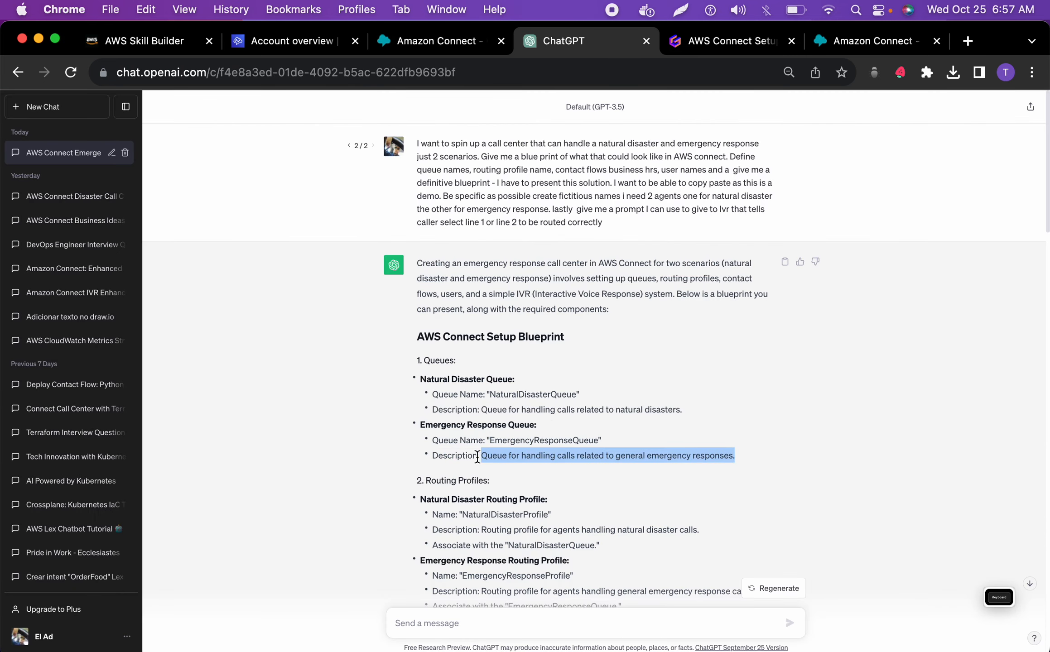
key("super+c")
left_click(433, 41)
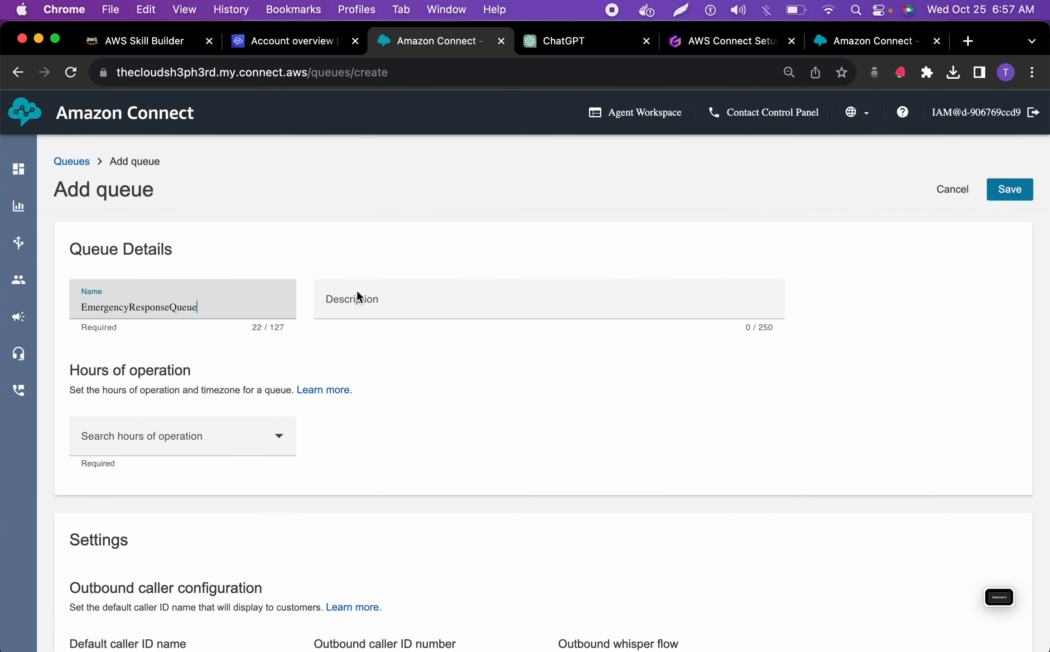
left_click(360, 294)
key("super+v")
Assign EmergencyResponseHours as the queue's hours of operation and save the queue
left_click(229, 437)
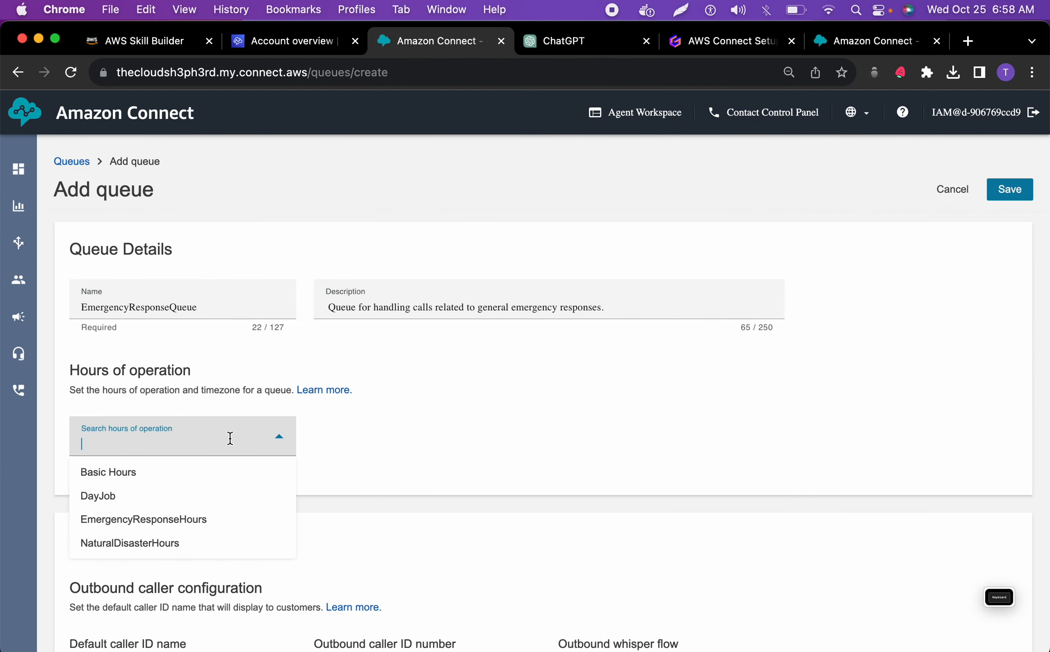
left_click(176, 526)
scroll(146, 449, "down", 6)
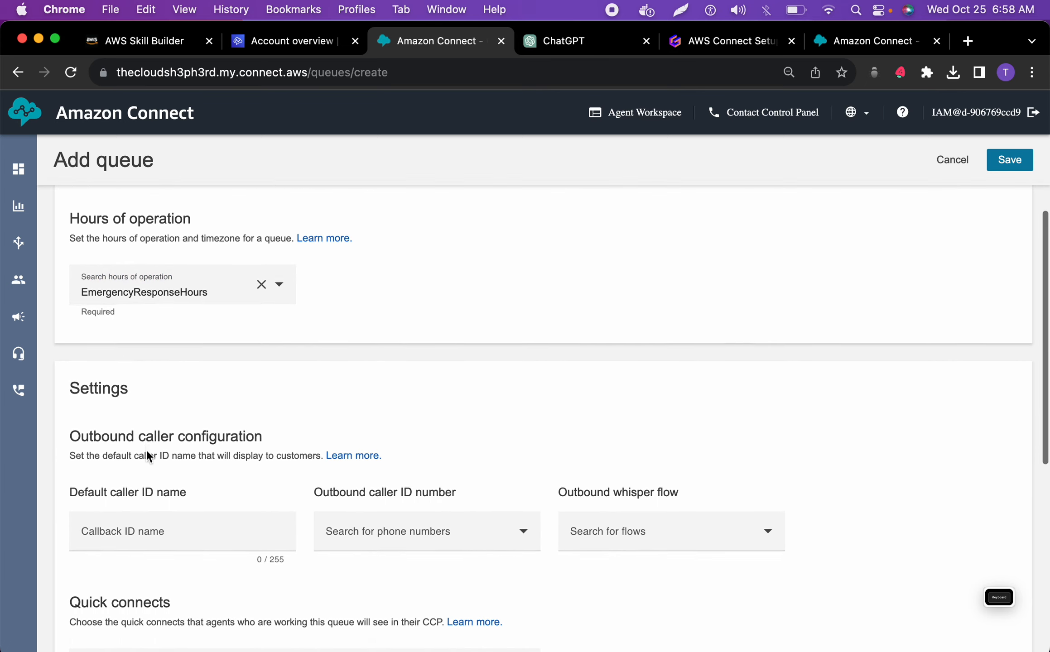
scroll(146, 449, "down", 5)
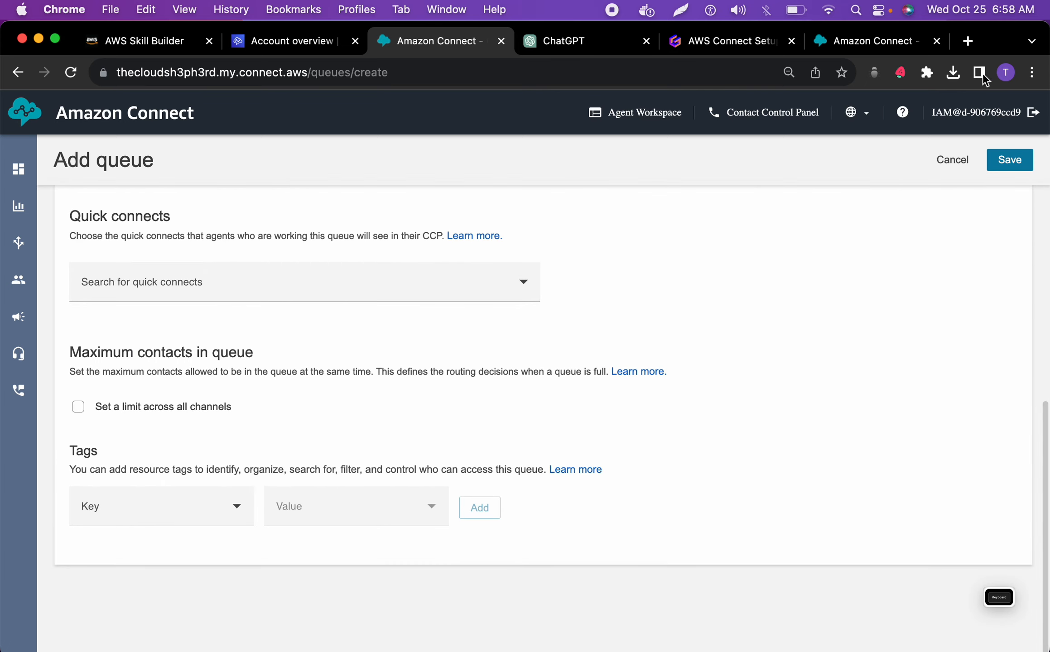
left_click(1013, 159)
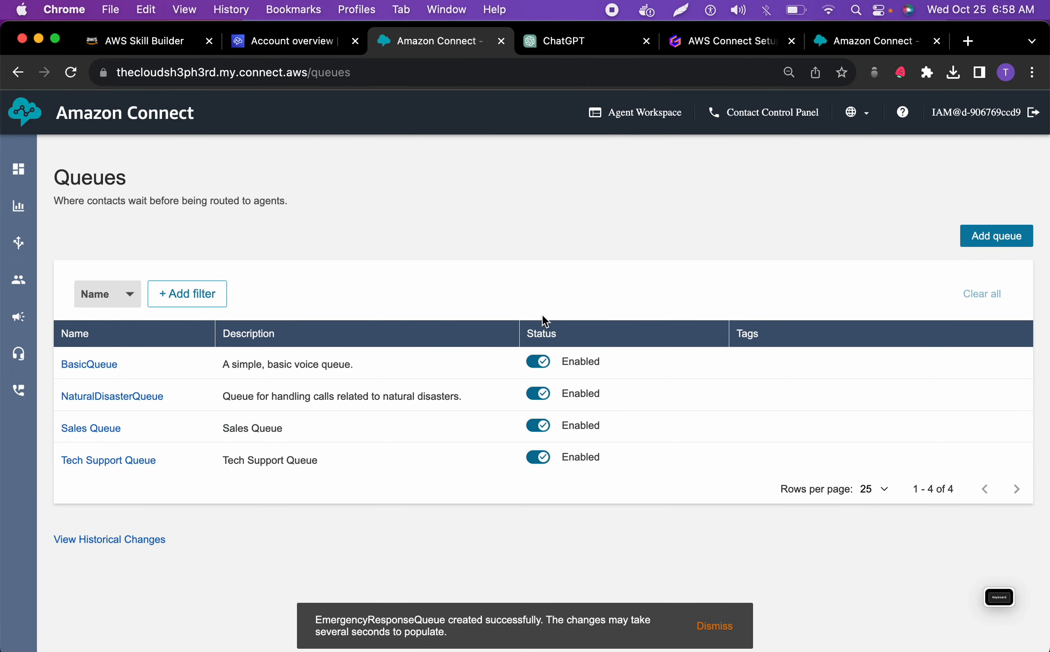
Review the natural disaster agent's security, routing profile and phone settings in user management, leaving them without saving
mouse_move(7, 257)
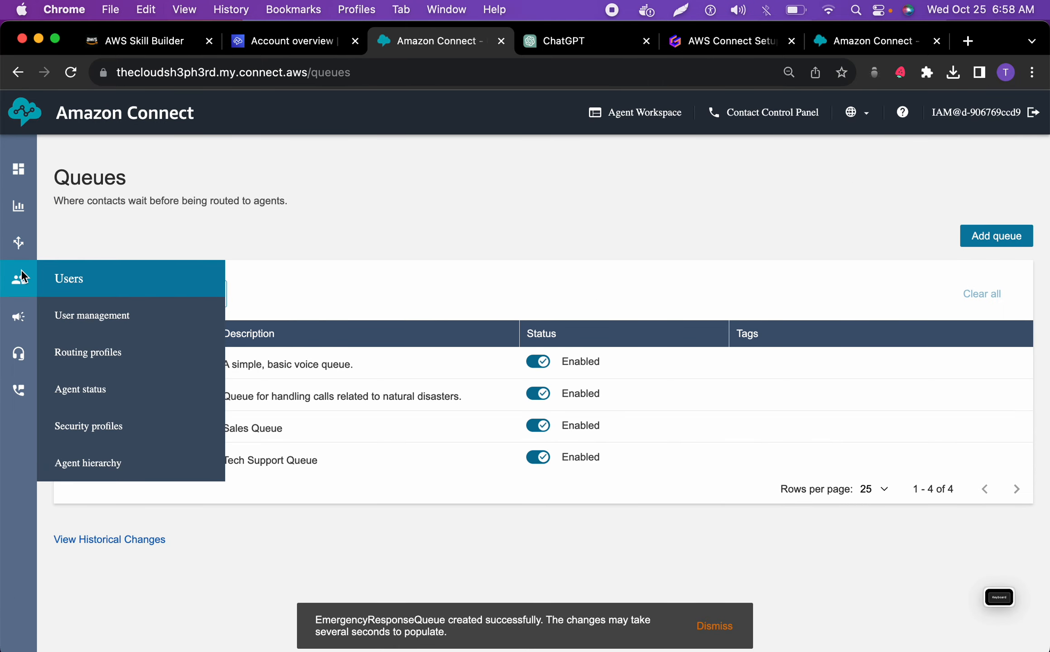
left_click(81, 317)
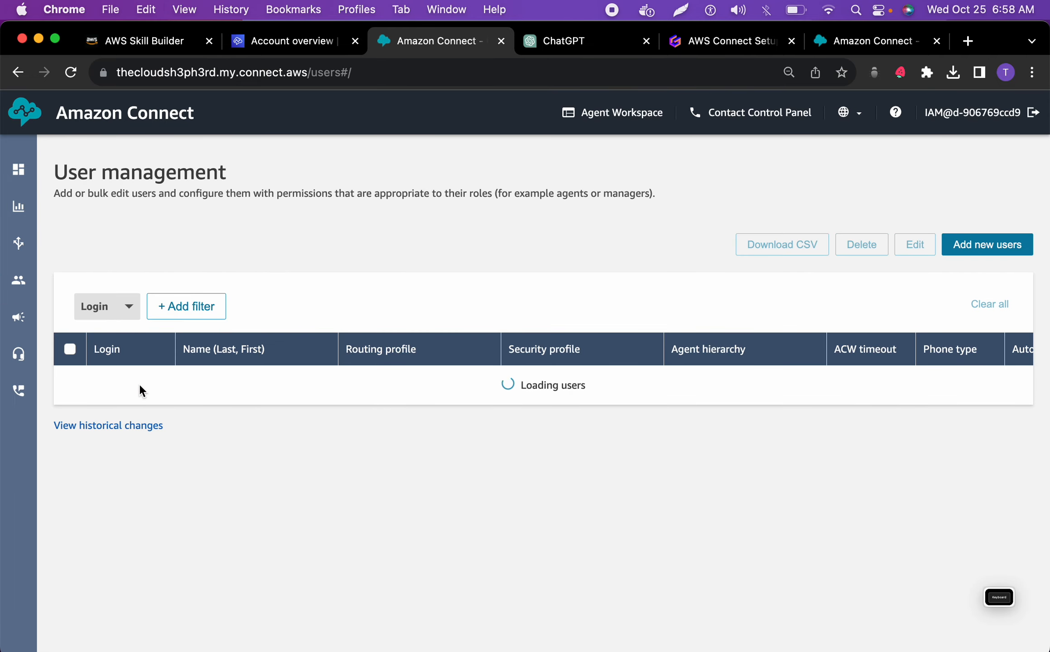
left_click(129, 392)
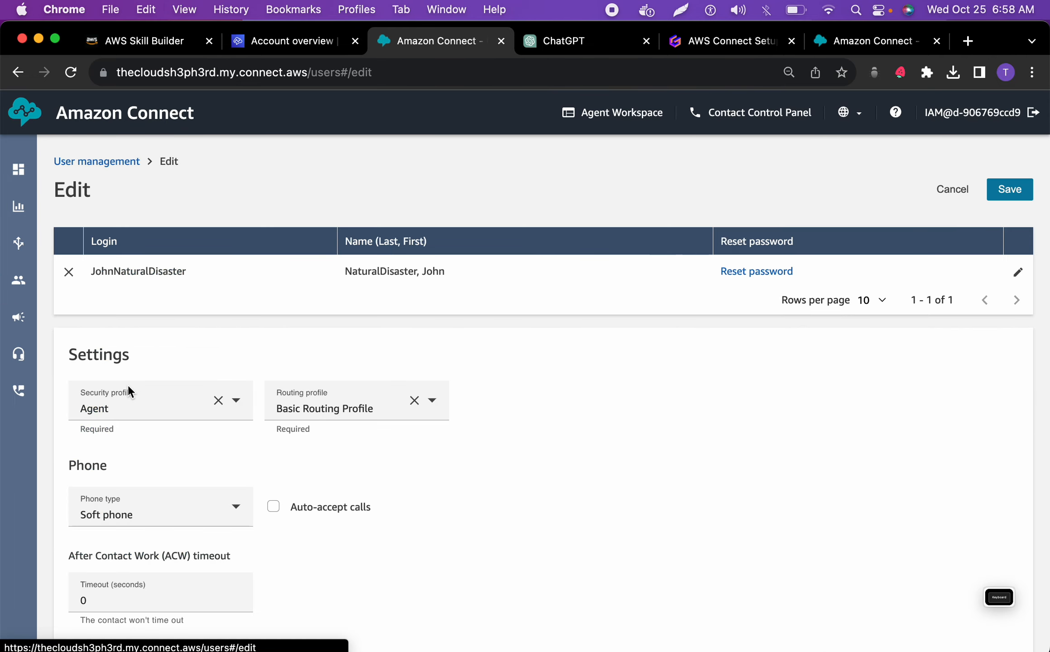
scroll(233, 453, "down", 1)
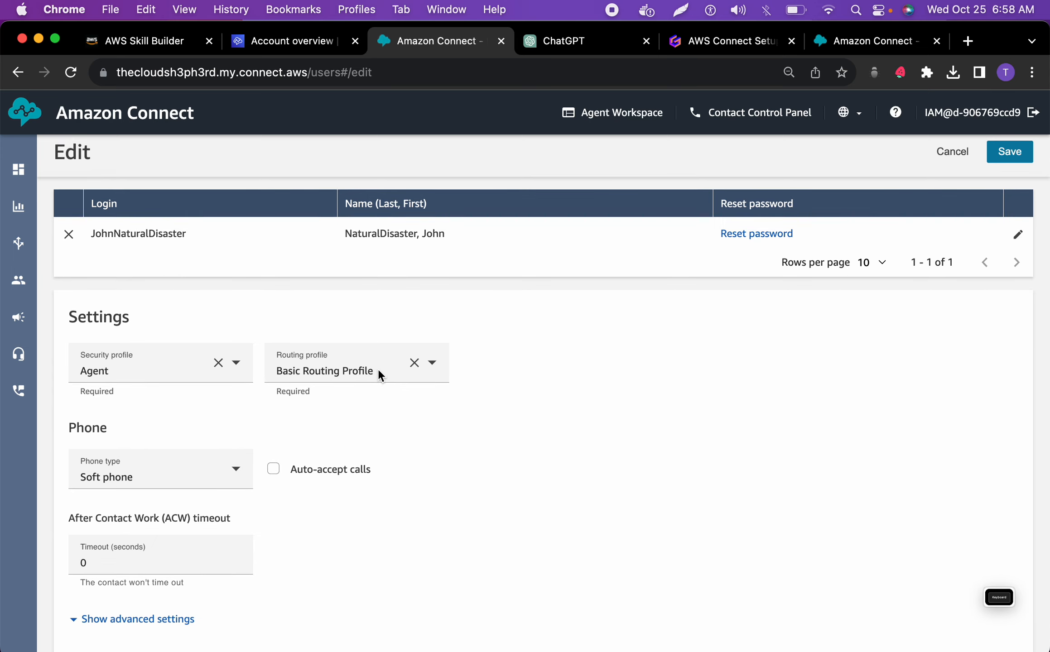
scroll(314, 400, "down", 1)
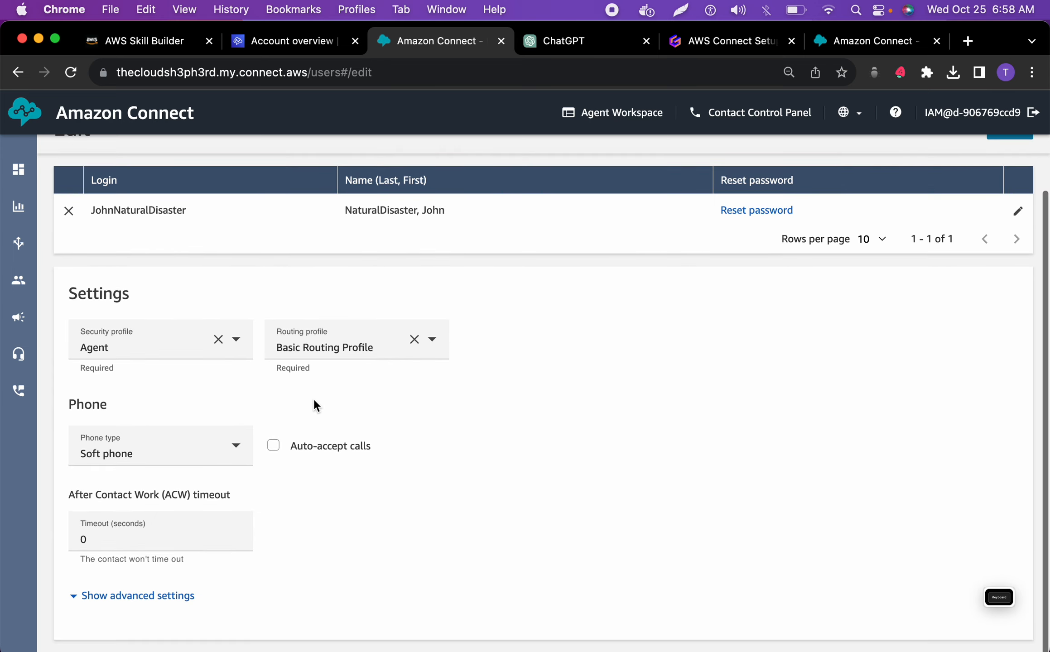
scroll(314, 399, "up", 2)
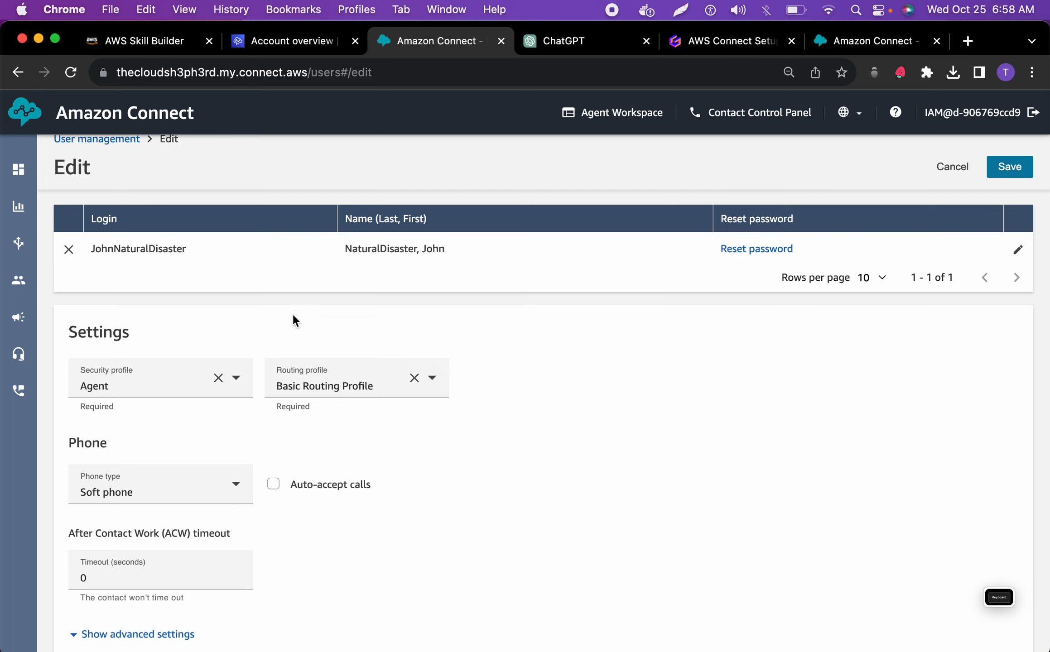
left_click(967, 167)
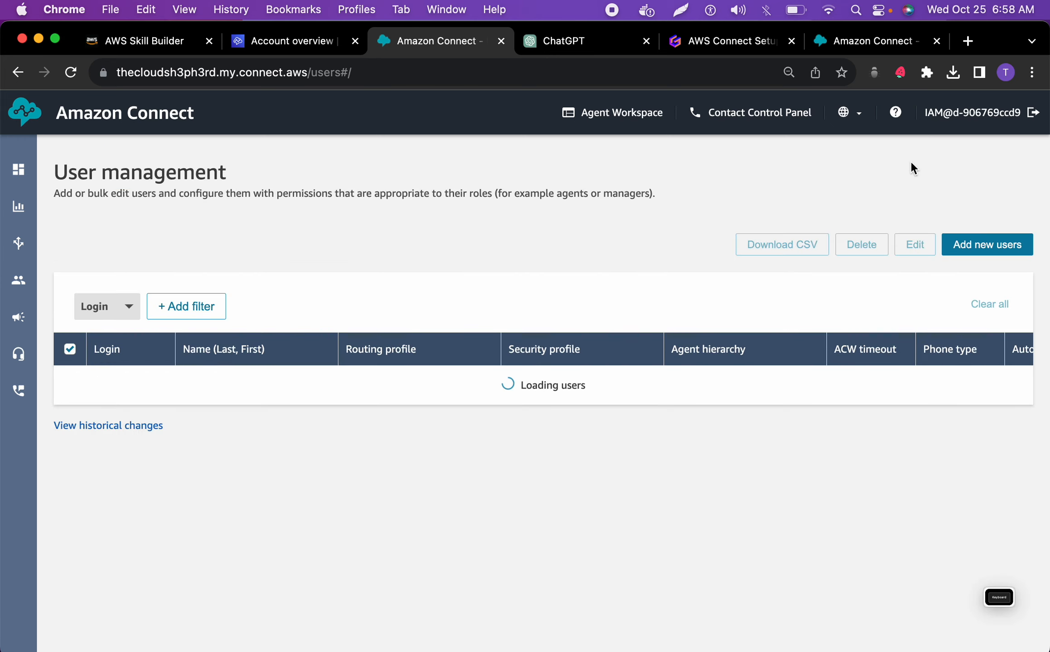
Go to the routing profiles and start adding a new routing profile
mouse_move(18, 243)
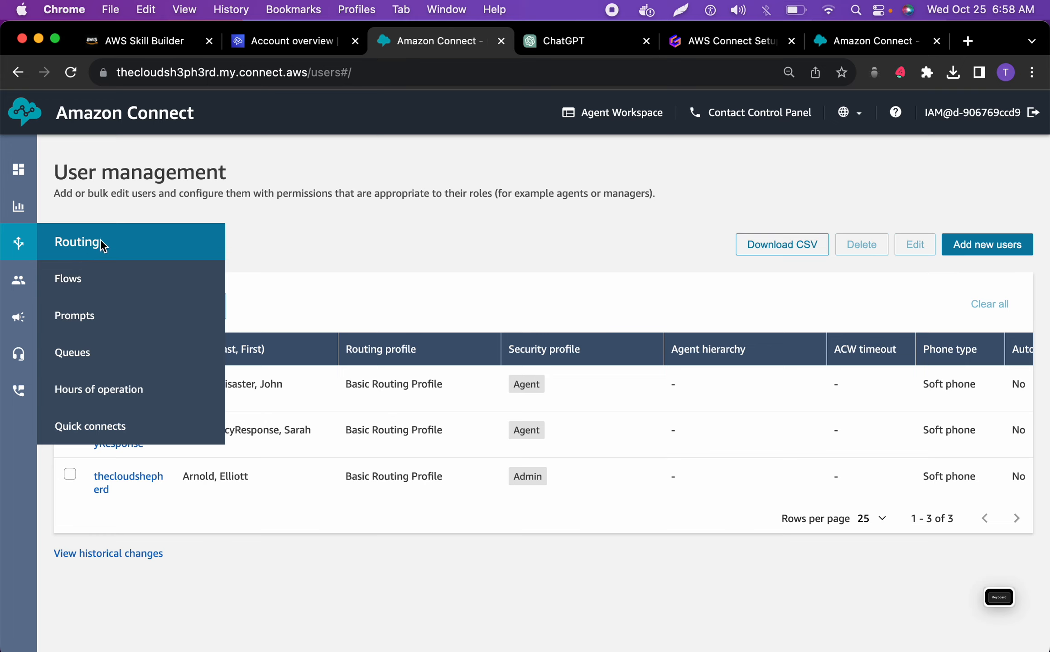
mouse_move(11, 272)
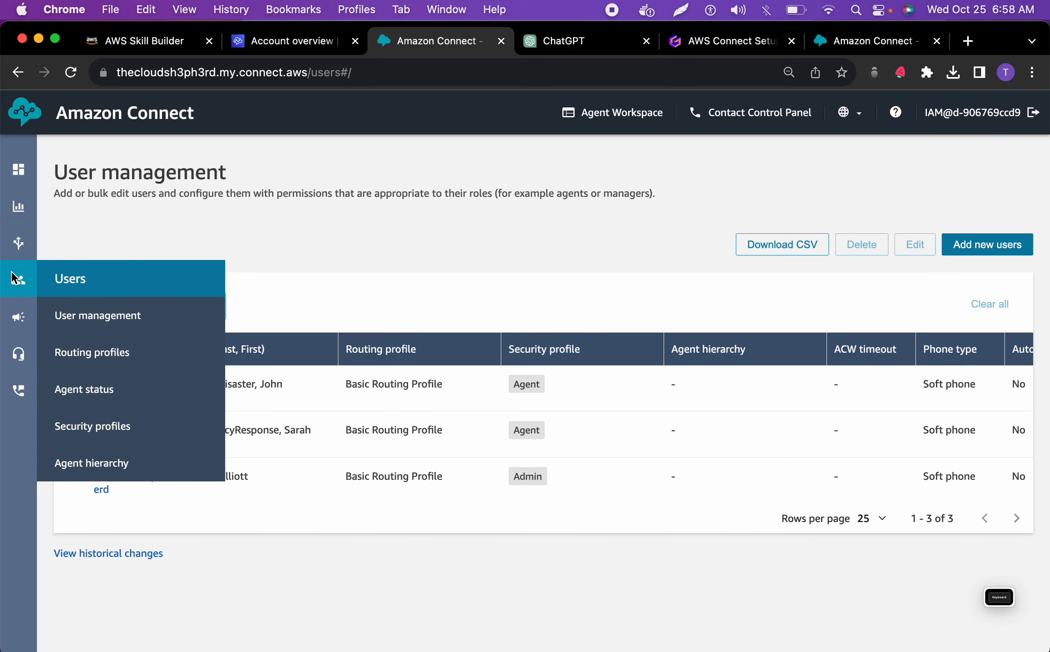
left_click(75, 353)
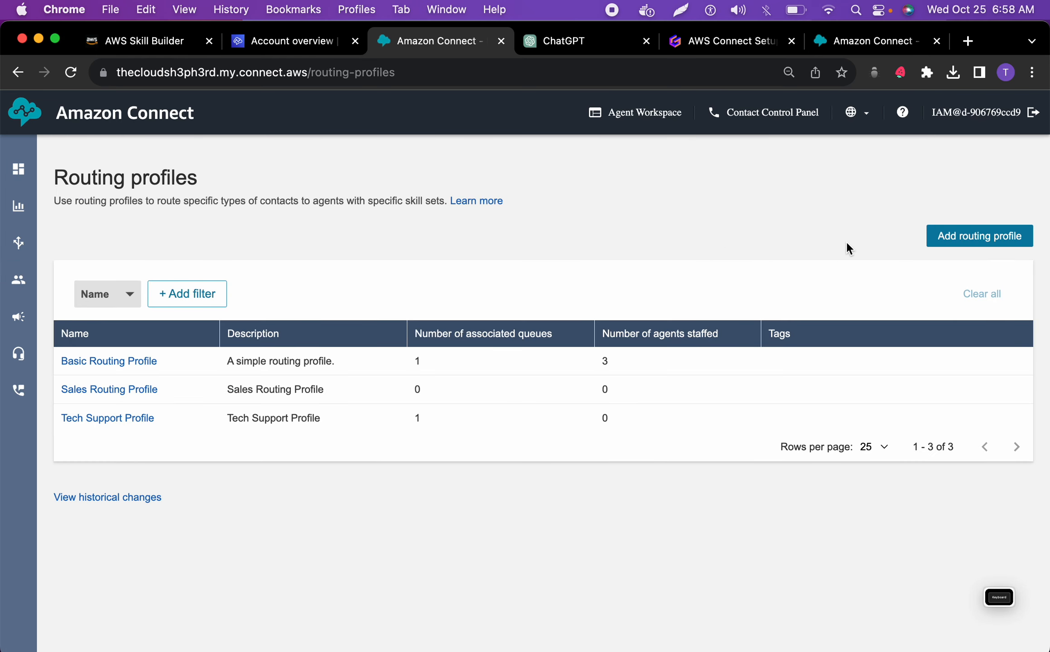
left_click(979, 234)
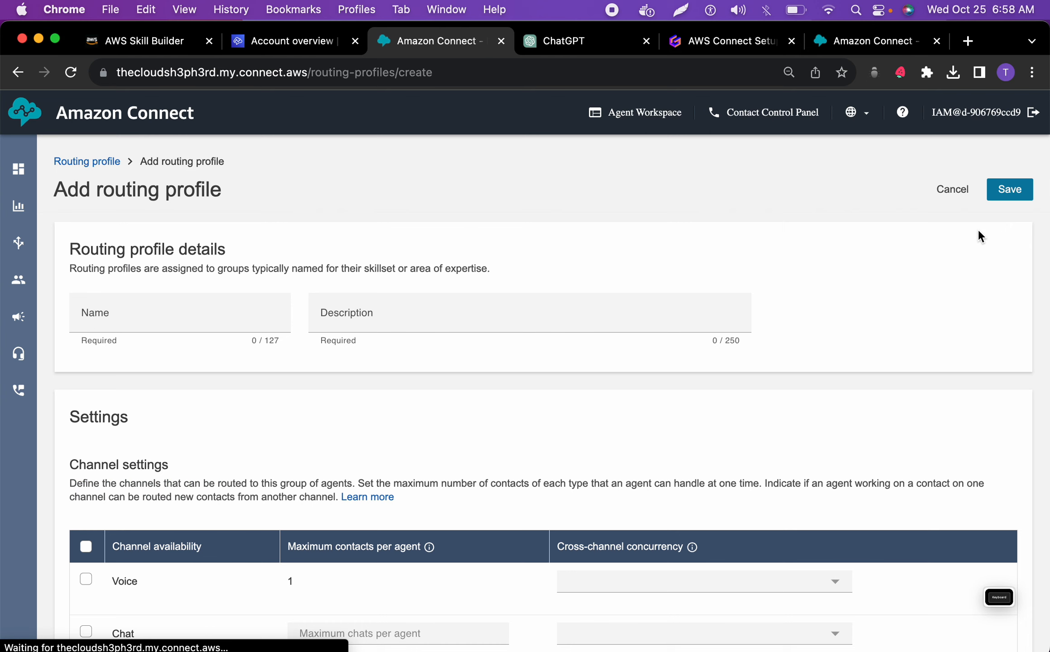
Copy the profile name NaturalDisasterProfile from the ChatGPT blueprint and return to the new routing profile in Amazon Connect
left_click(571, 42)
scroll(525, 410, "down", 3)
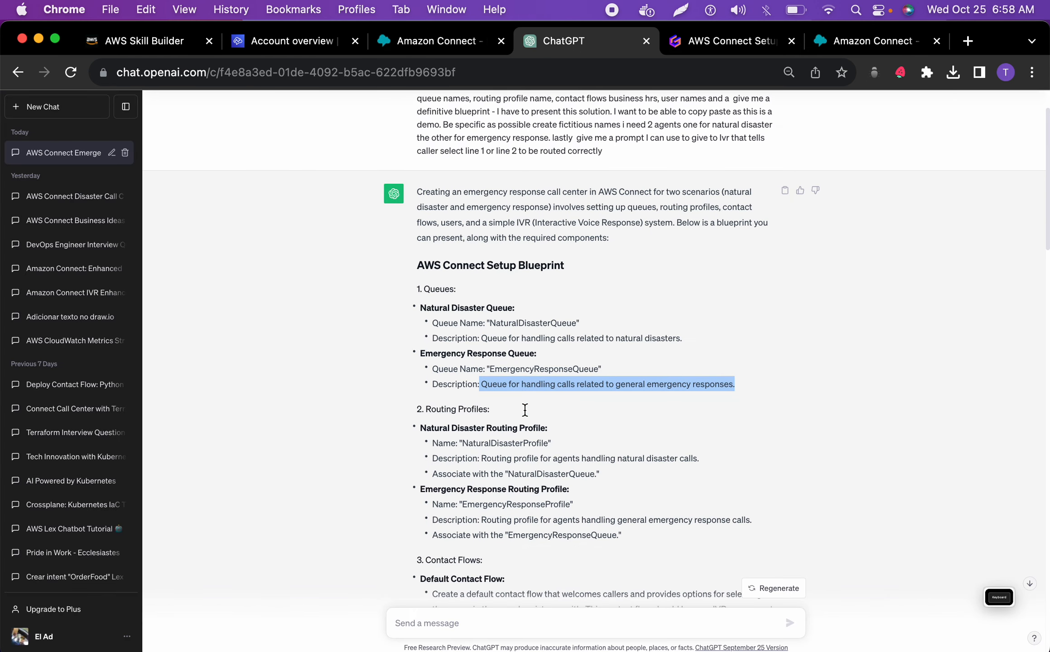
left_click(497, 446)
double_click(497, 446)
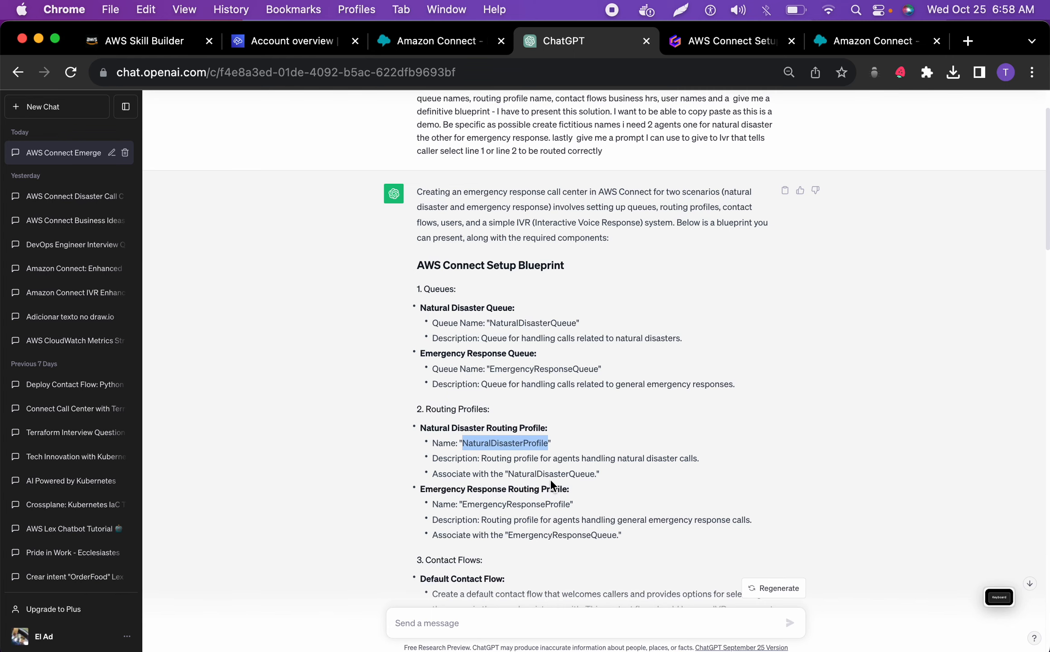
left_click(441, 41)
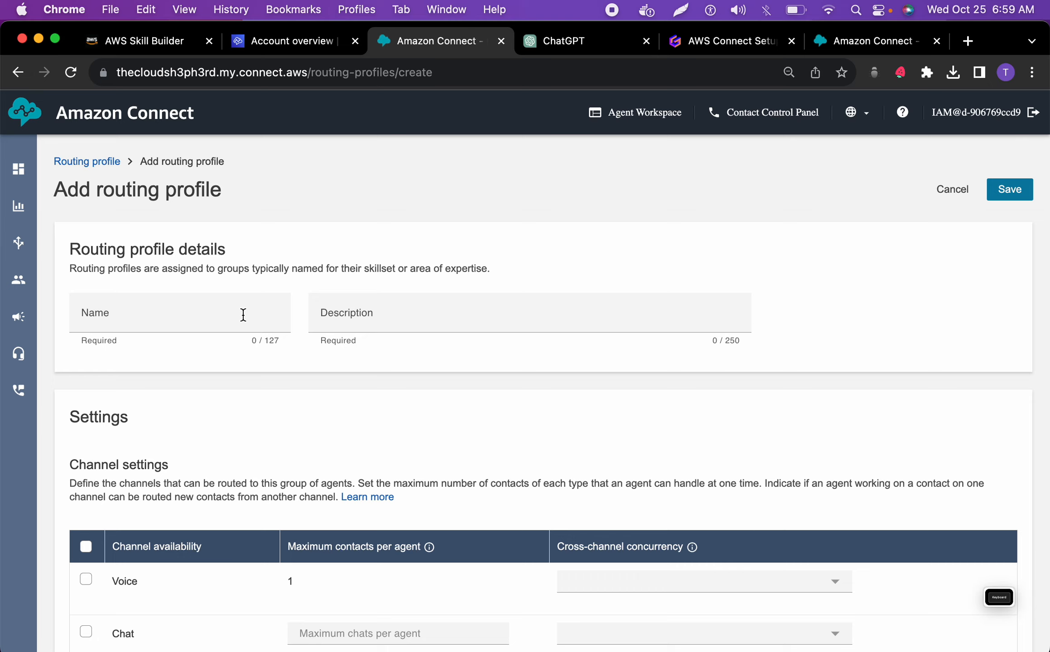
Name the routing profile NaturalDisasterProfile and fill its description with "profile for agents handling natural disaster call" copied from the ChatGPT blueprint
left_click(243, 315)
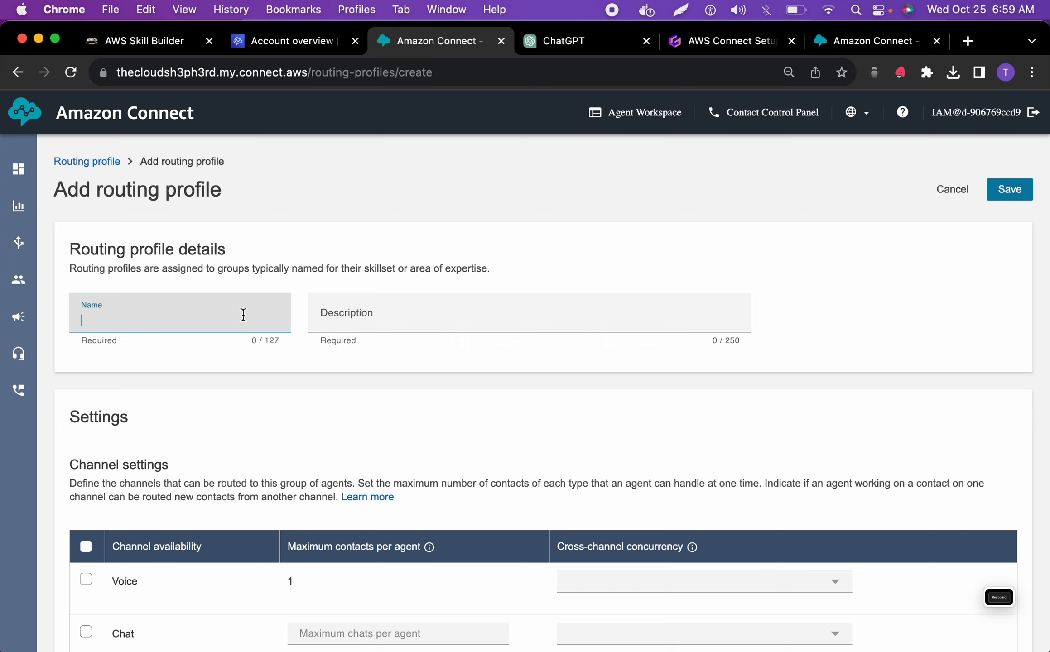
type("NaturalDisasterProfile")
left_click(368, 313)
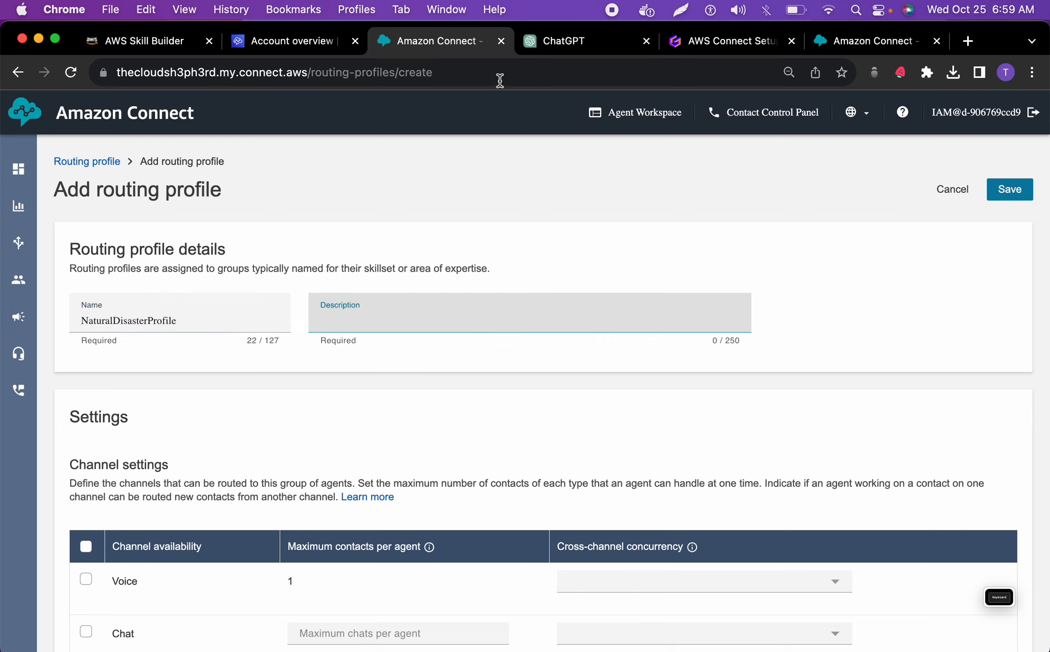
left_click(563, 46)
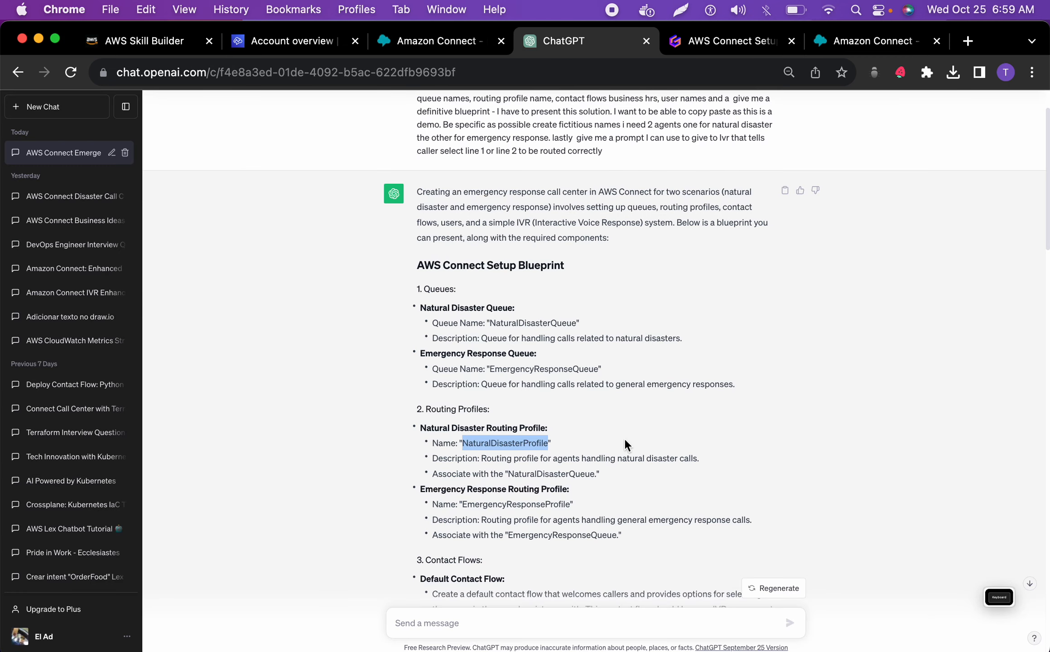
left_click_drag(693, 457, 513, 457)
key("super+c")
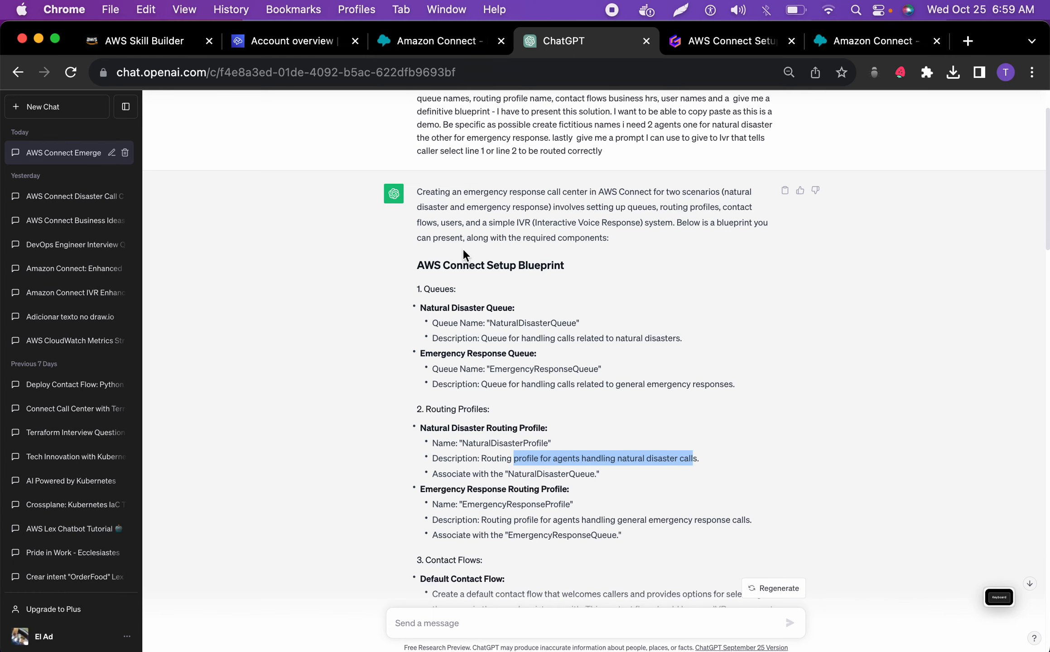
left_click(421, 45)
key("super+v")
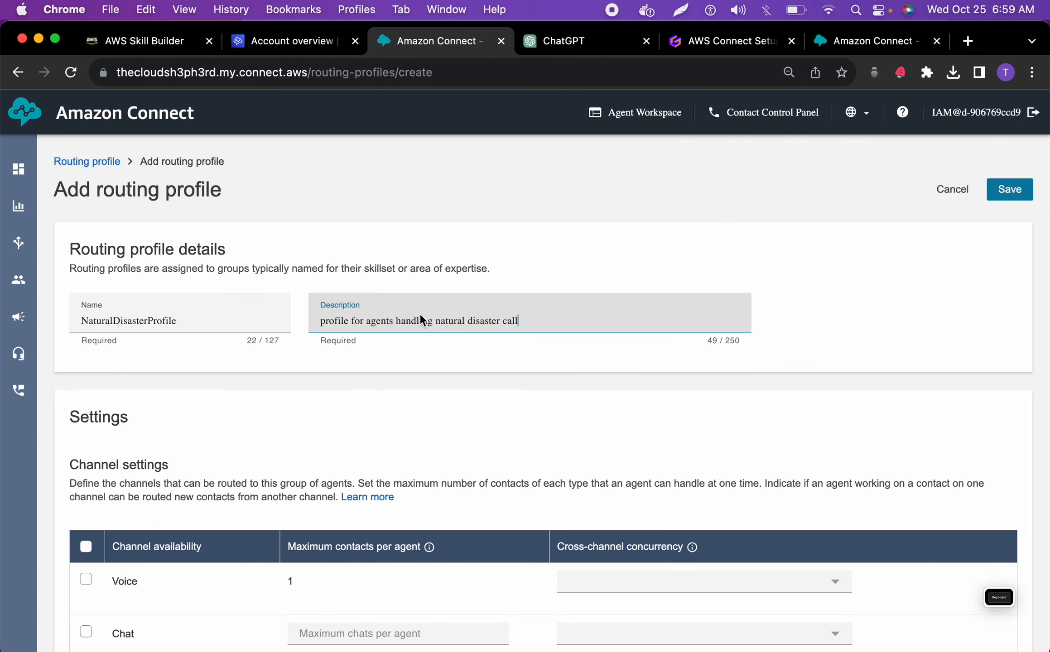
Enable the Voice channel in the natural disaster routing profile's channel settings
scroll(362, 354, "down", 2)
scroll(358, 362, "down", 3)
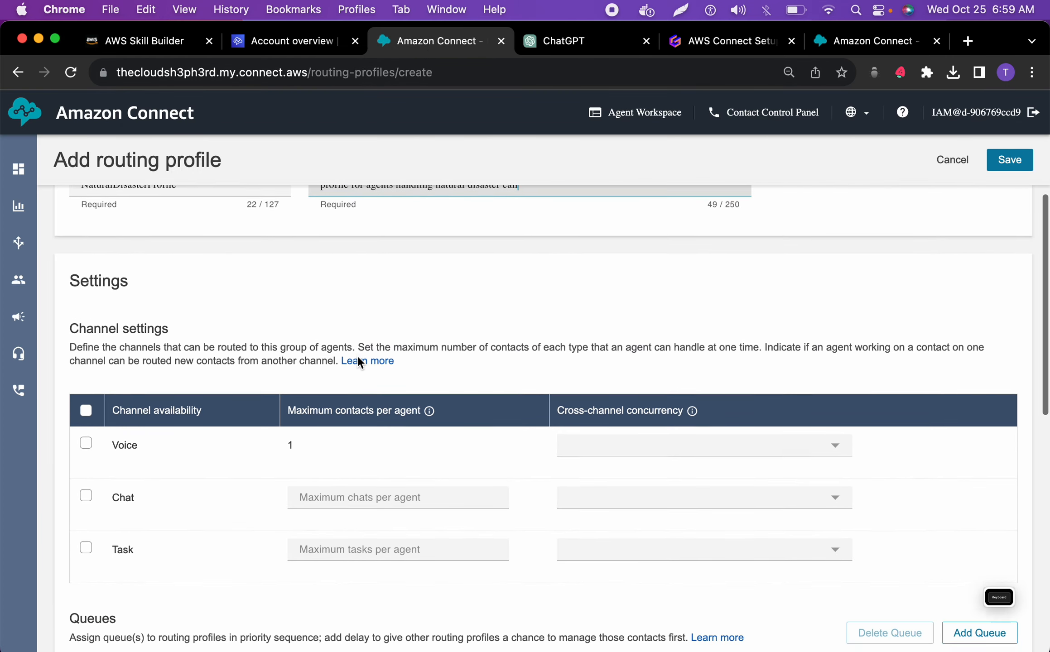
scroll(357, 362, "down", 2)
scroll(358, 363, "down", 1)
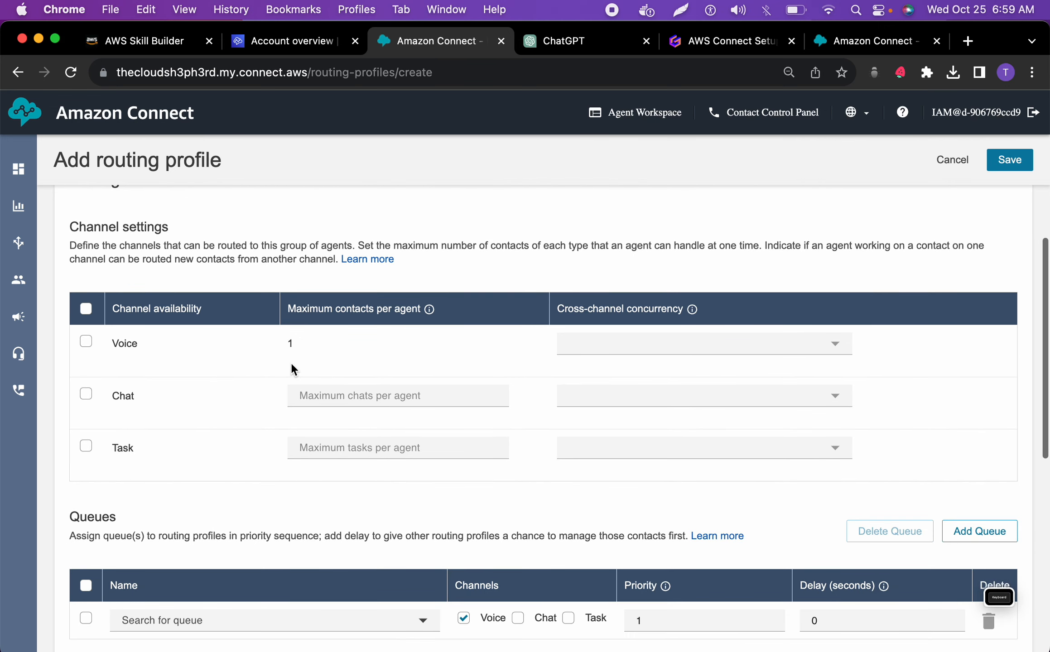
left_click(86, 342)
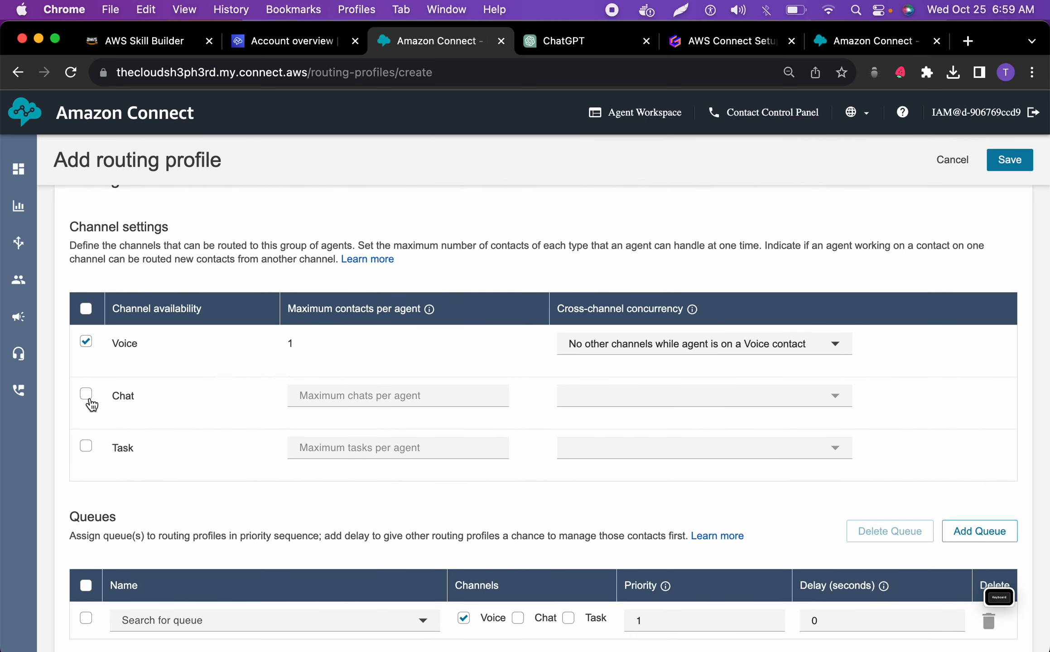
Assign NaturalDisasterQueue to the routing profile's queues
scroll(126, 410, "down", 2)
scroll(126, 410, "down", 1)
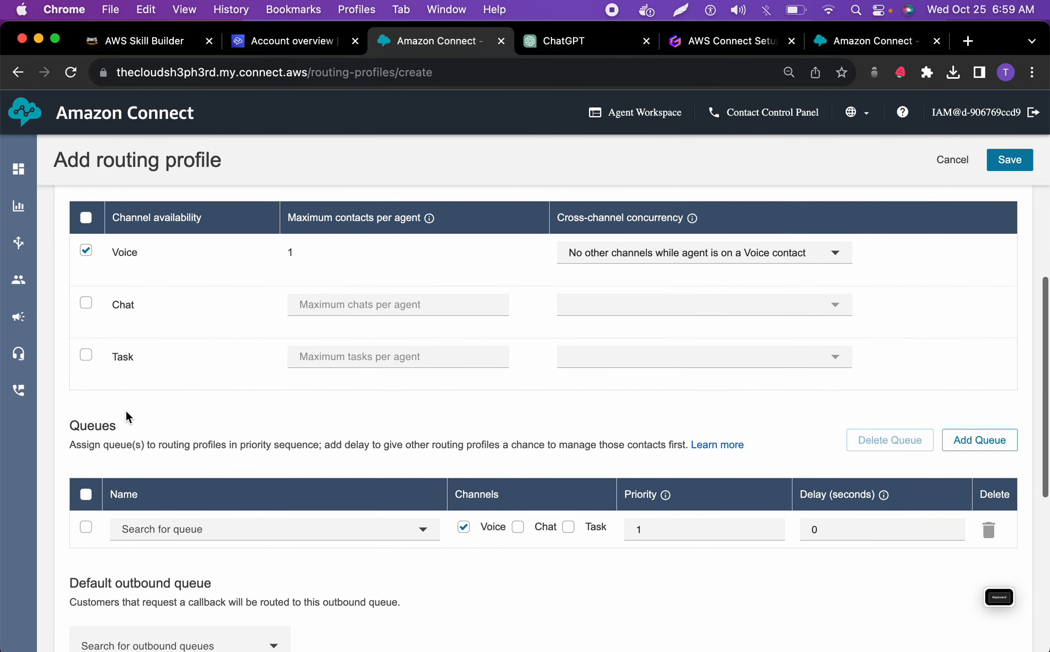
left_click(181, 532)
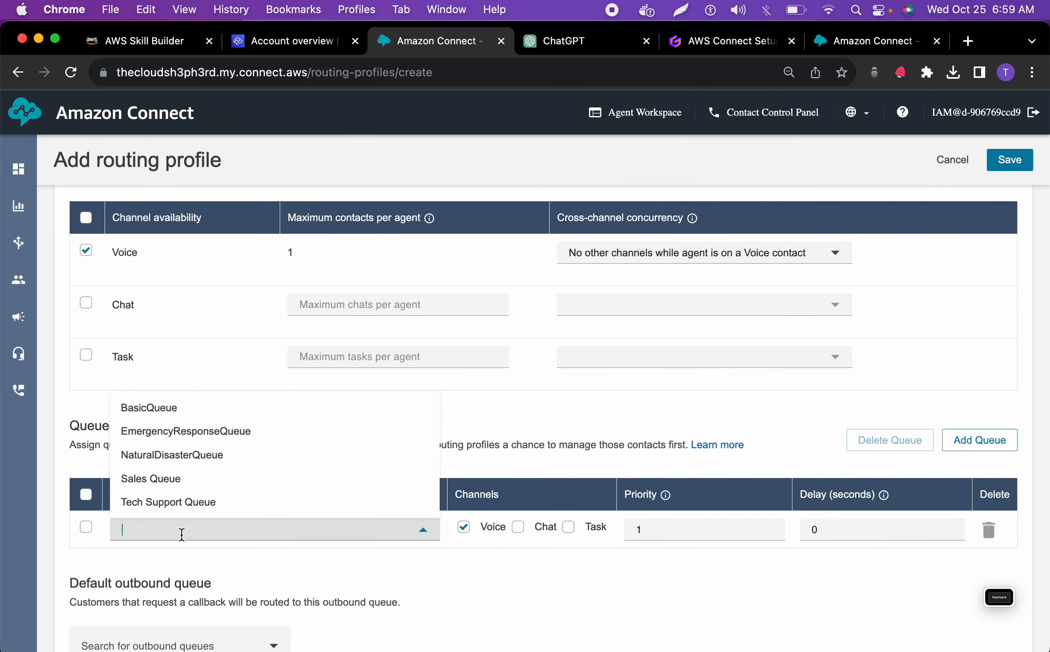
scroll(182, 536, "down", 1)
scroll(195, 389, "up", 10)
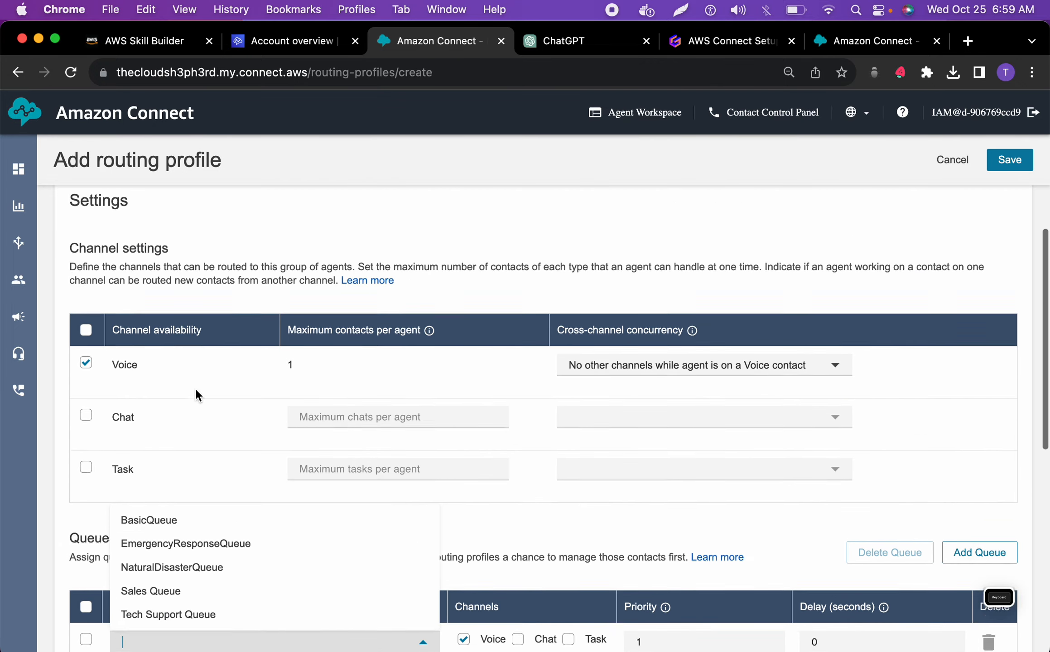
scroll(195, 388, "down", 10)
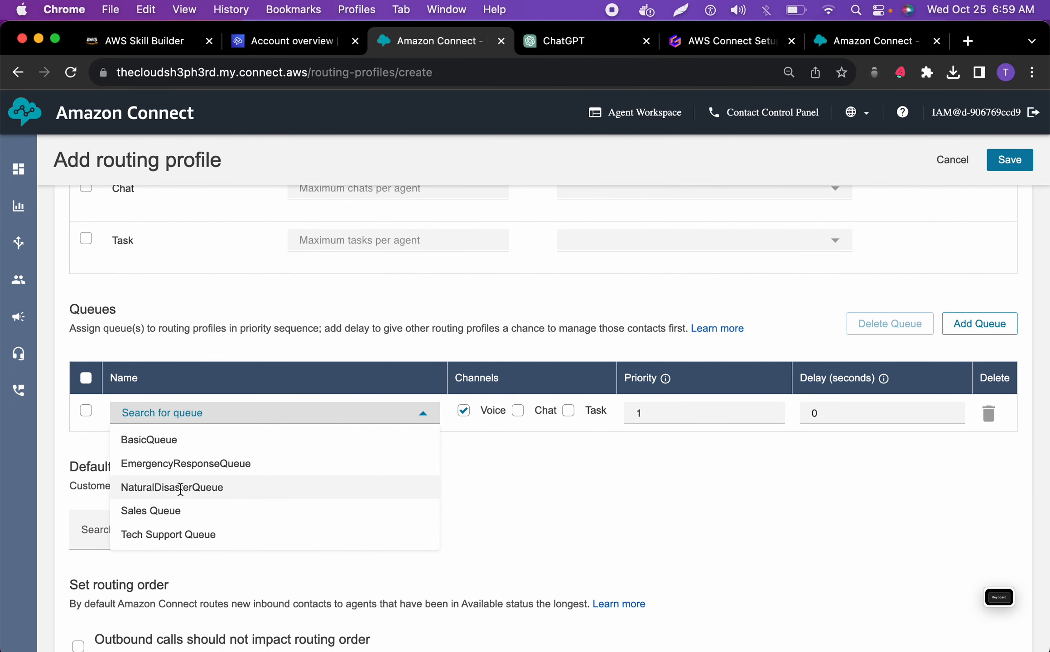
left_click(183, 487)
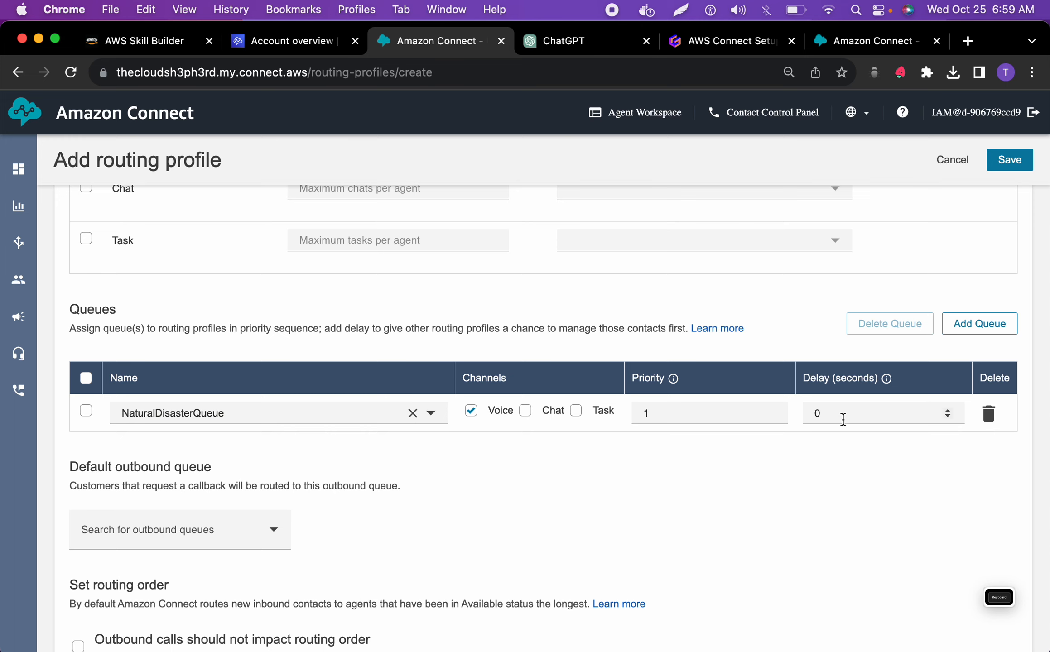
Set NaturalDisasterQueue as the routing profile's default outbound queue
scroll(341, 460, "down", 2)
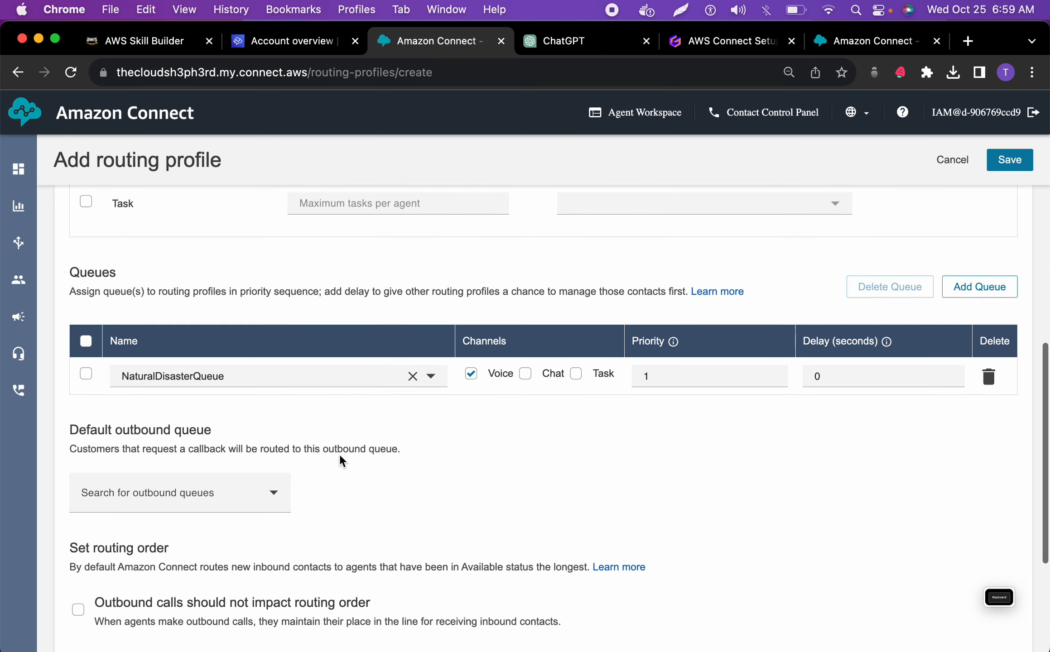
left_click(273, 437)
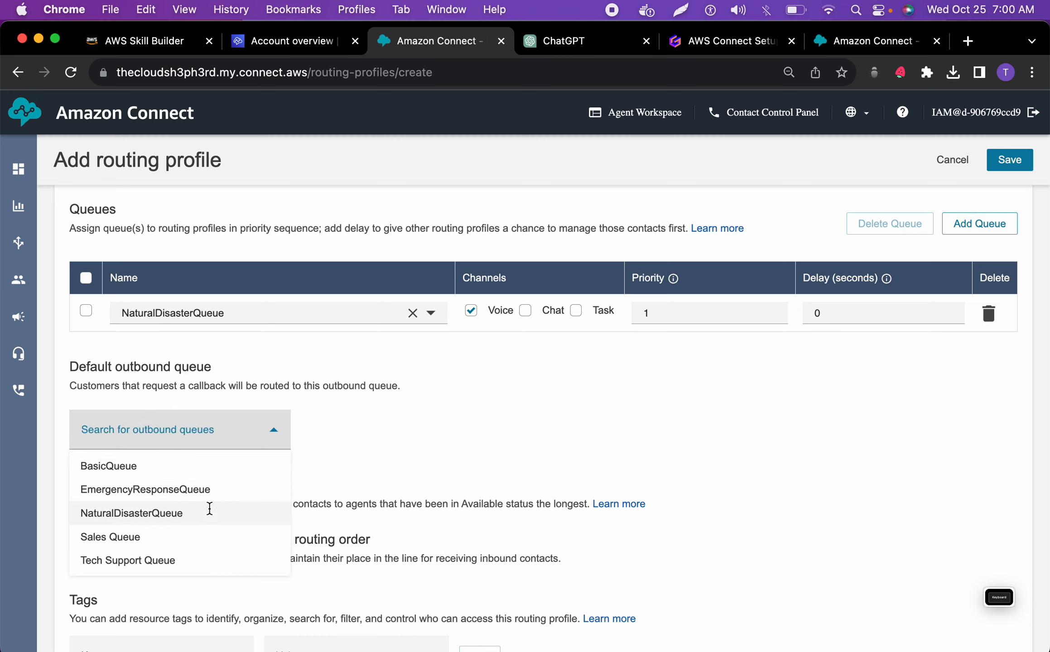
left_click(209, 513)
Review the natural disaster routing profile's settings, save it and reload the list of routing profiles
scroll(210, 509, "down", 2)
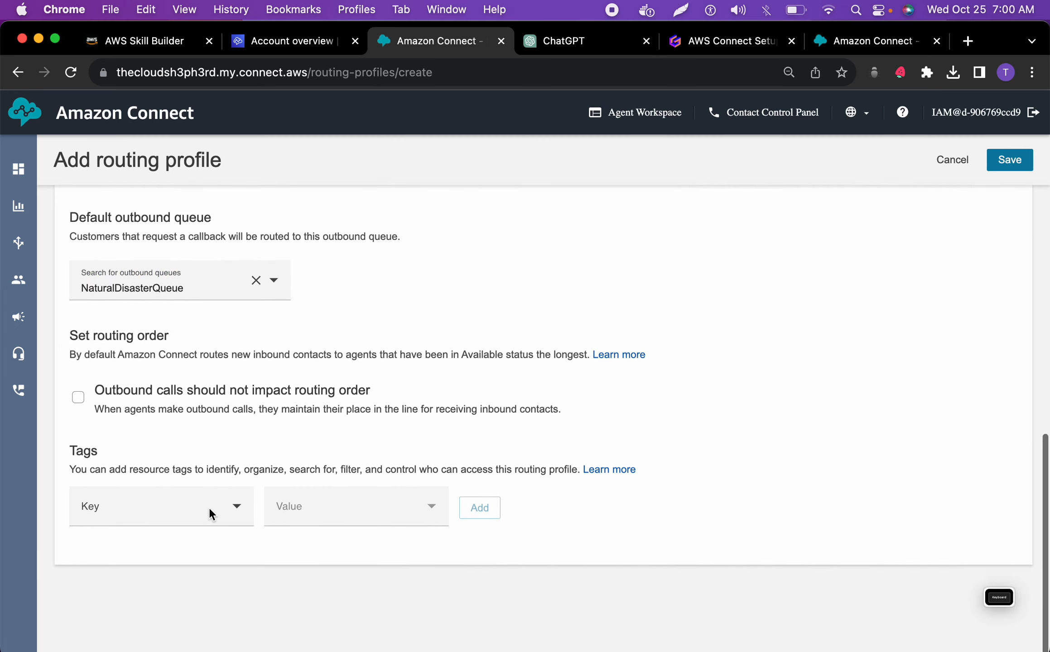
scroll(209, 508, "up", 10)
scroll(209, 506, "down", 10)
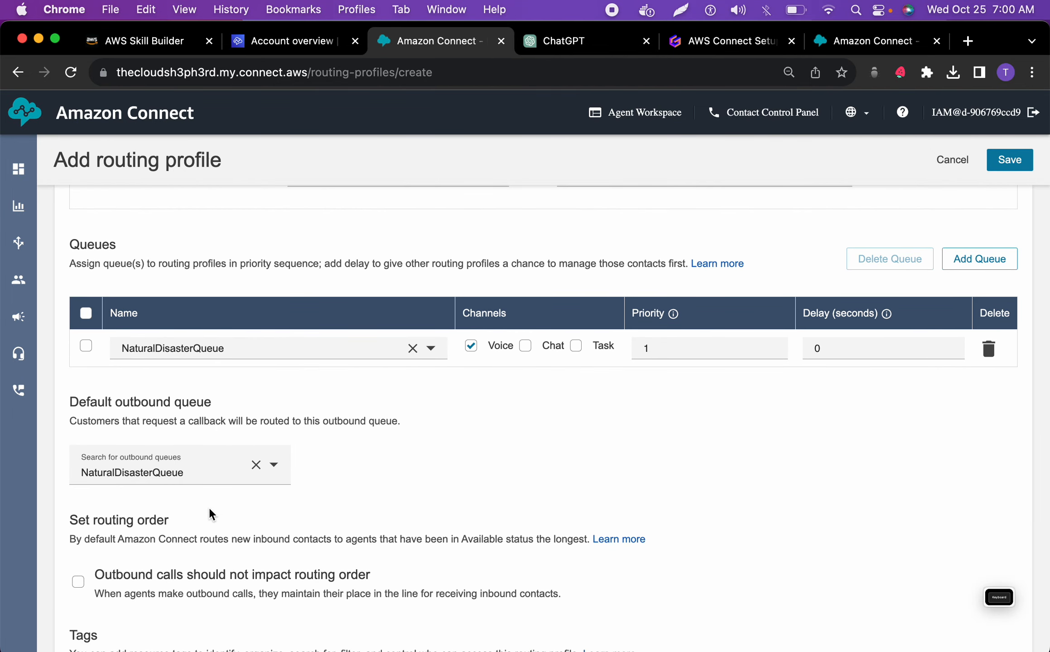
scroll(209, 506, "up", 10)
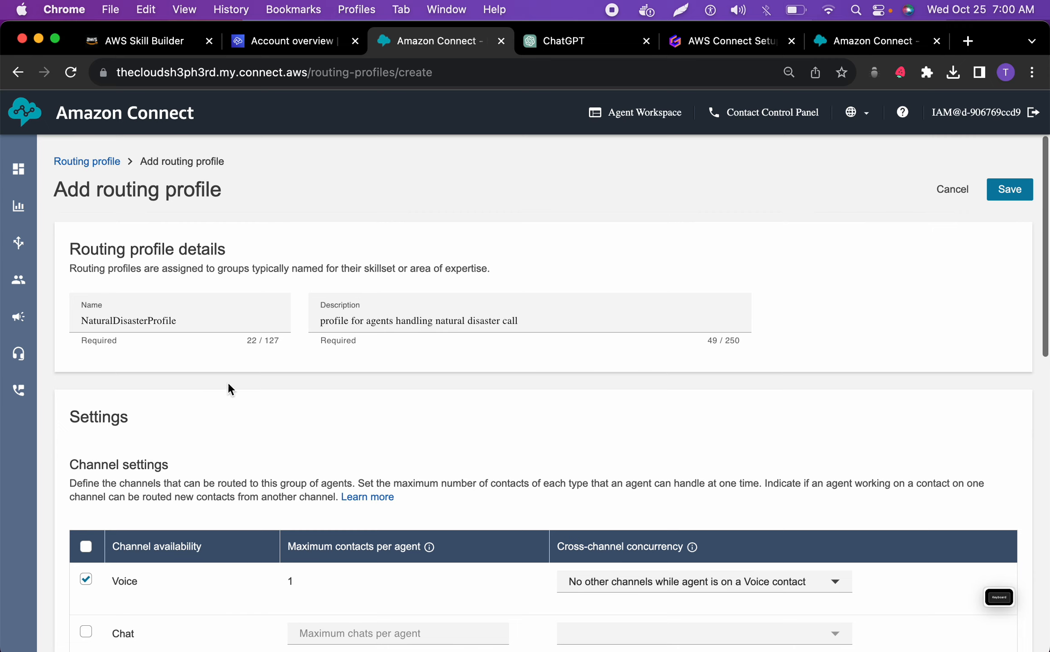
scroll(356, 389, "down", 3)
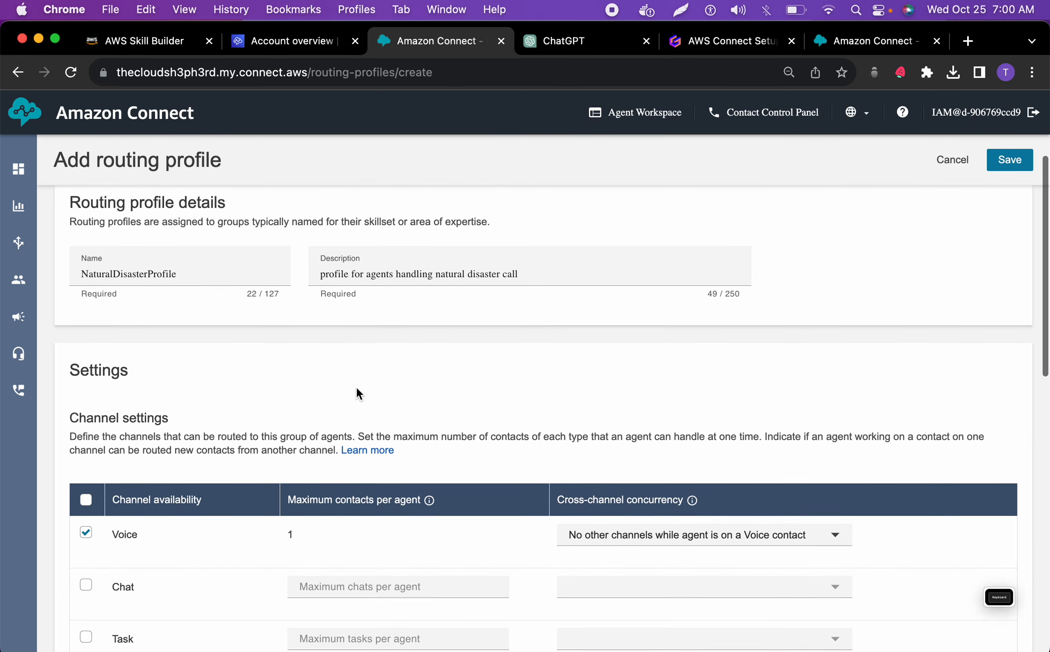
scroll(354, 416, "down", 5)
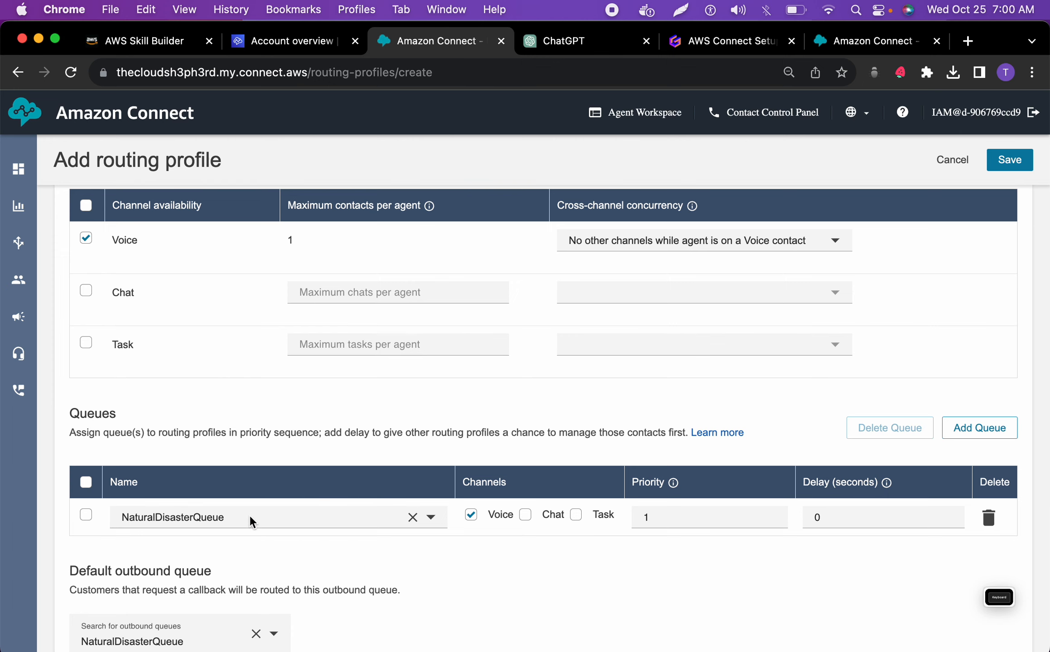
left_click(1025, 160)
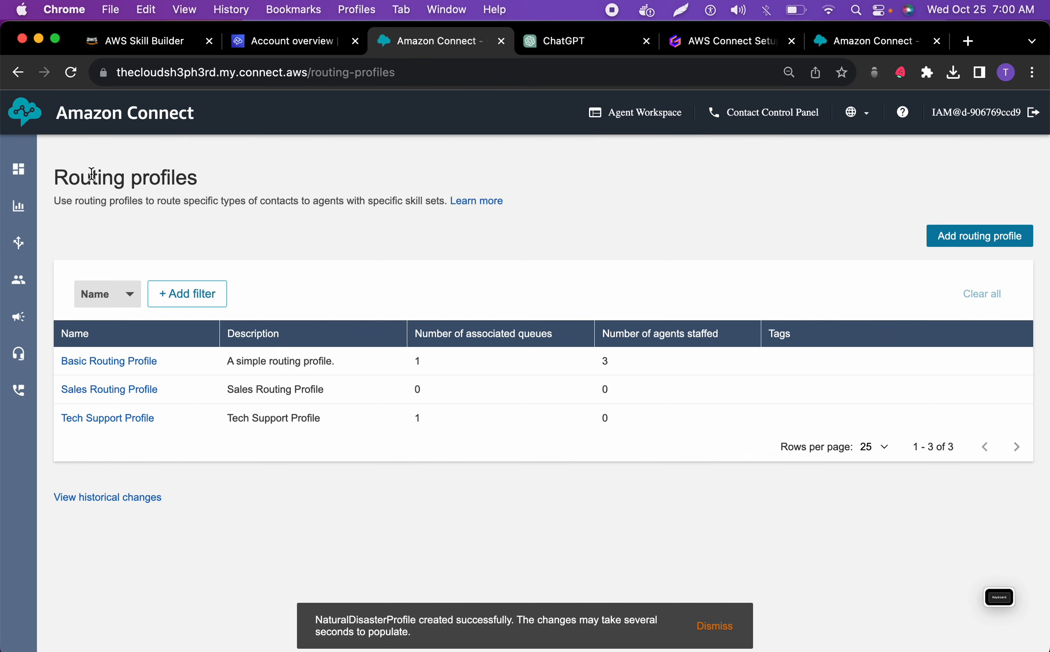
left_click(70, 73)
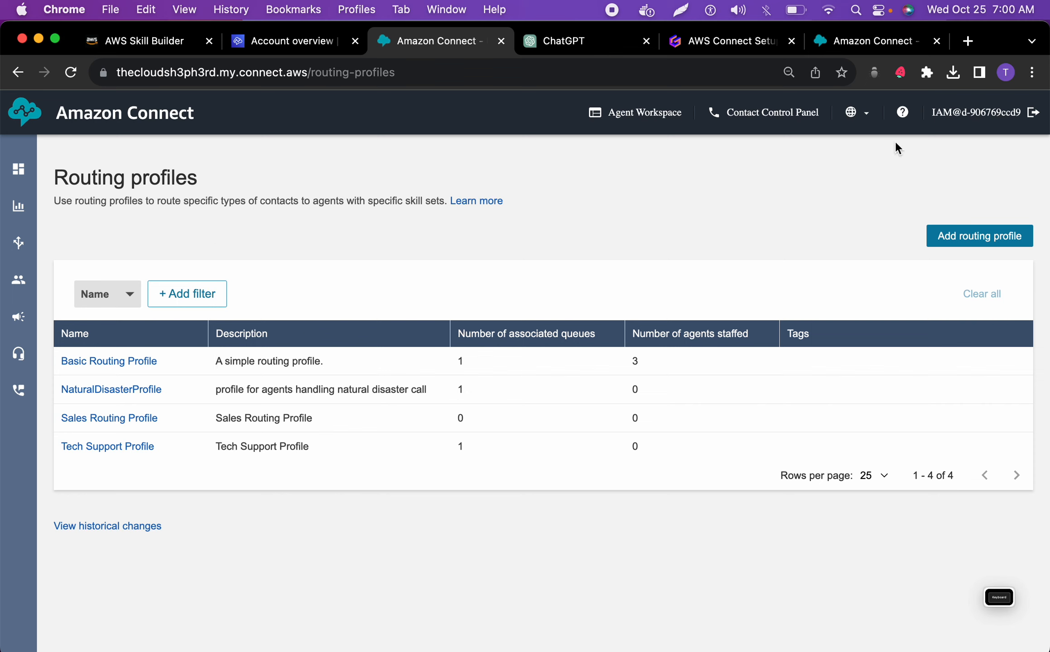
Start another routing profile and name it EmergencyResponseProfile, copied from the ChatGPT blueprint
left_click(956, 238)
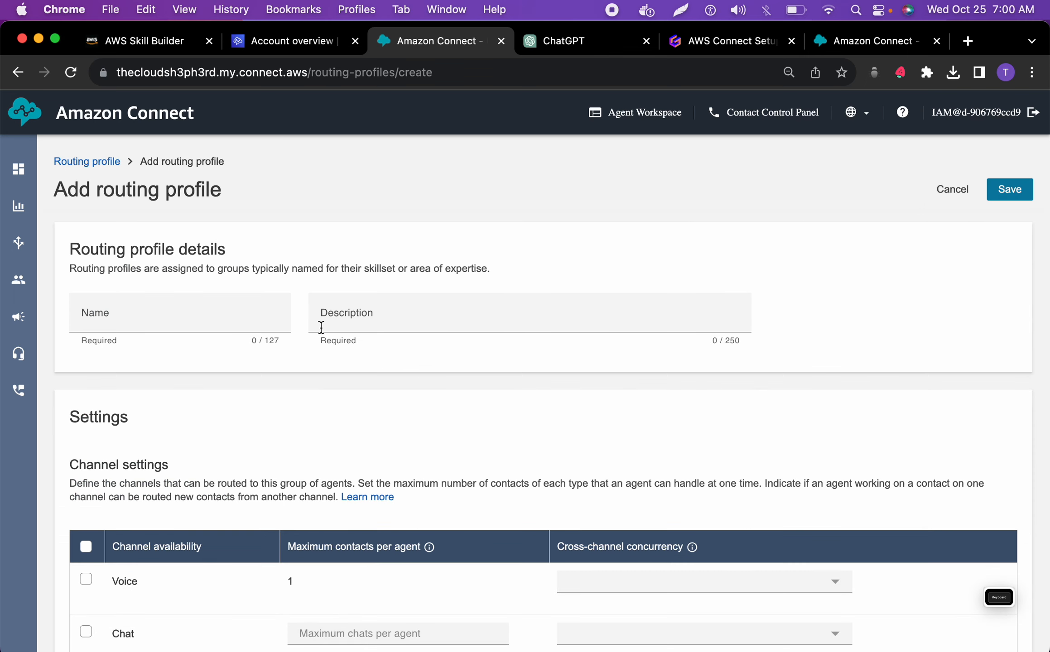
left_click(546, 40)
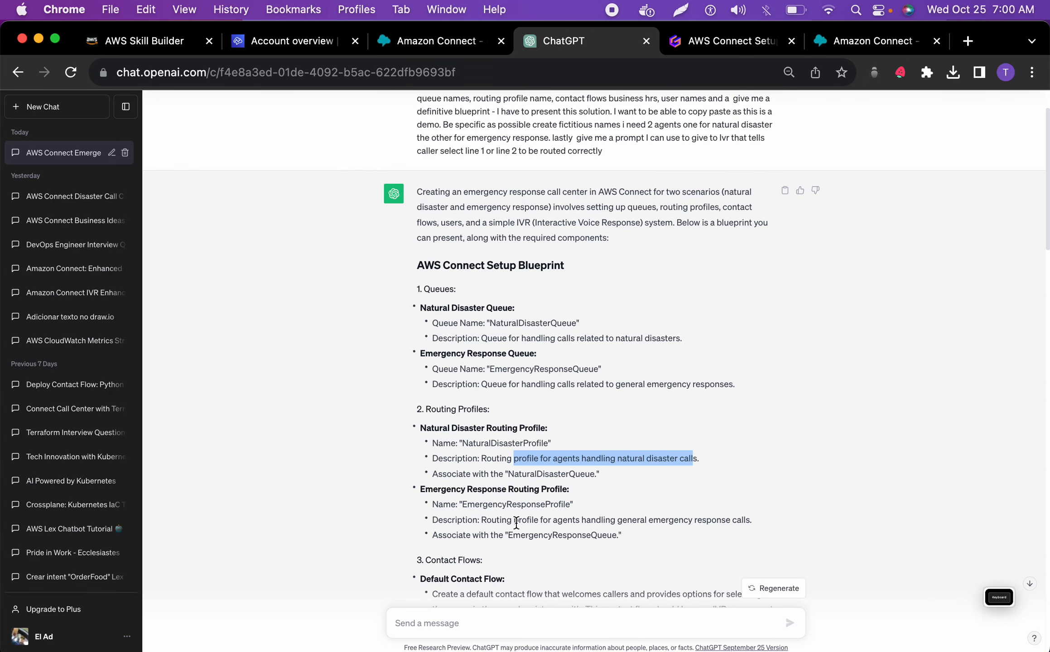
double_click(532, 505)
key("super+c")
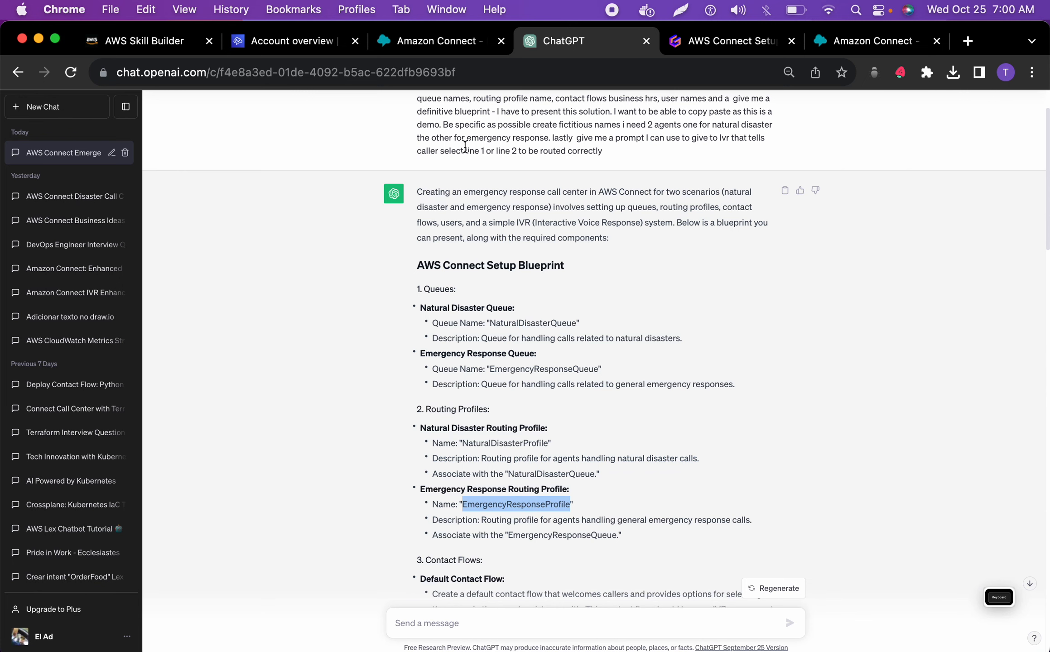
left_click(445, 44)
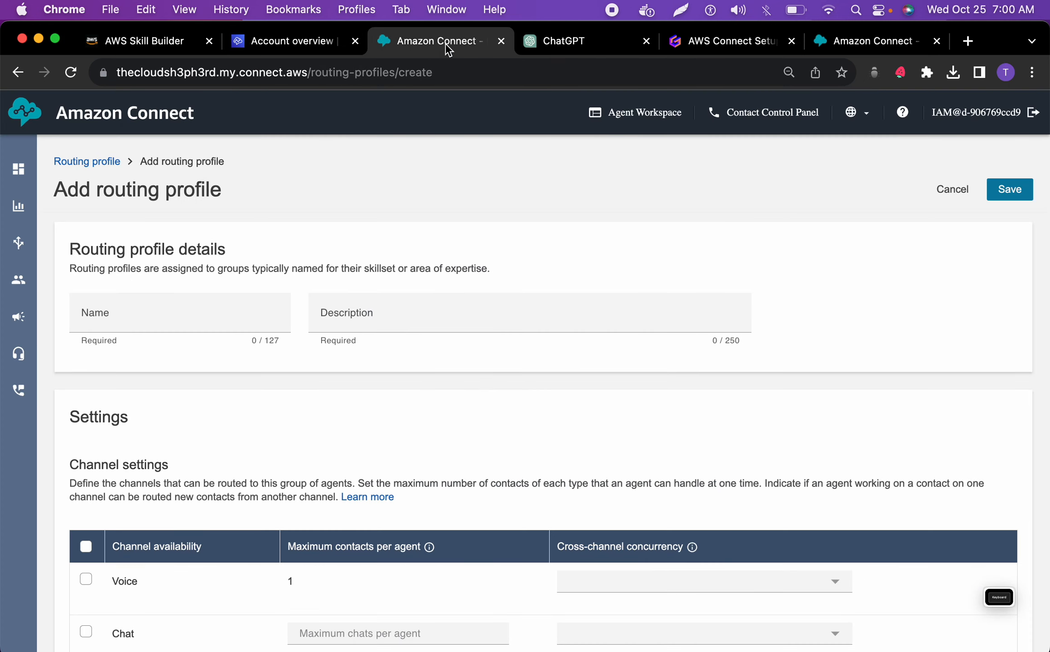
left_click(220, 313)
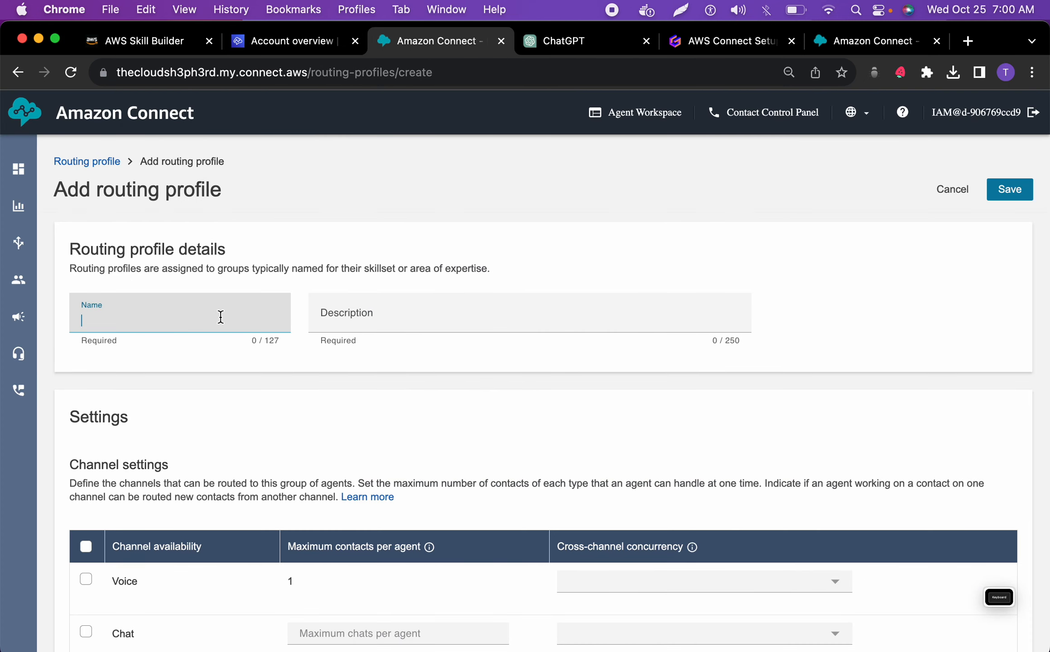
key("super+v")
Copy "Routing profile for agents handling general emergency response calls" from the ChatGPT blueprint into the new routing profile's description in Amazon Connect
left_click(561, 43)
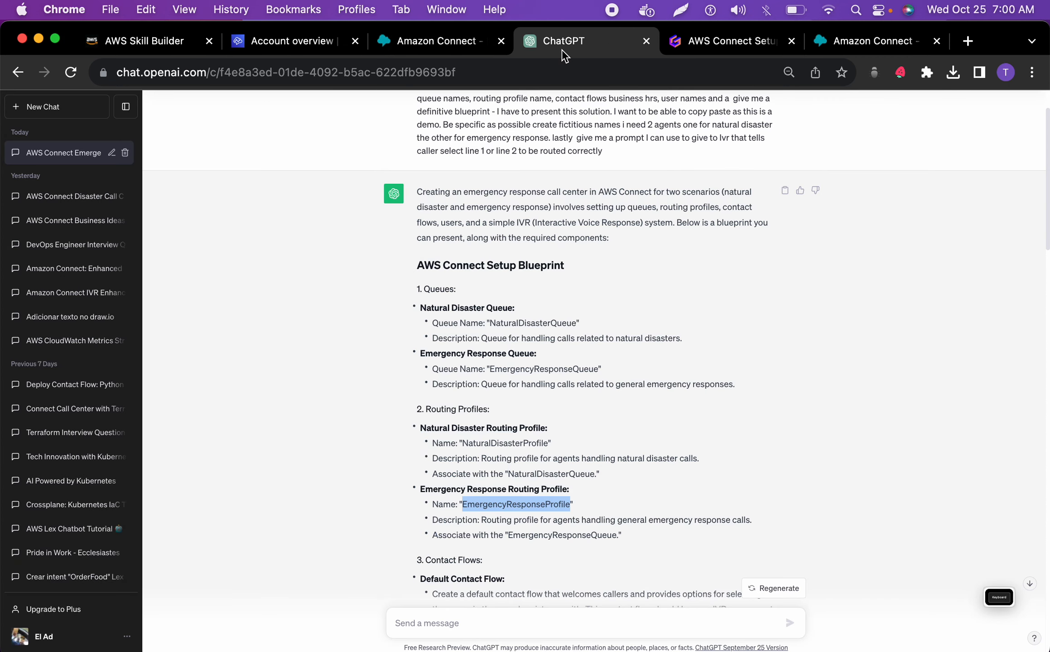
left_click_drag(748, 519, 481, 519)
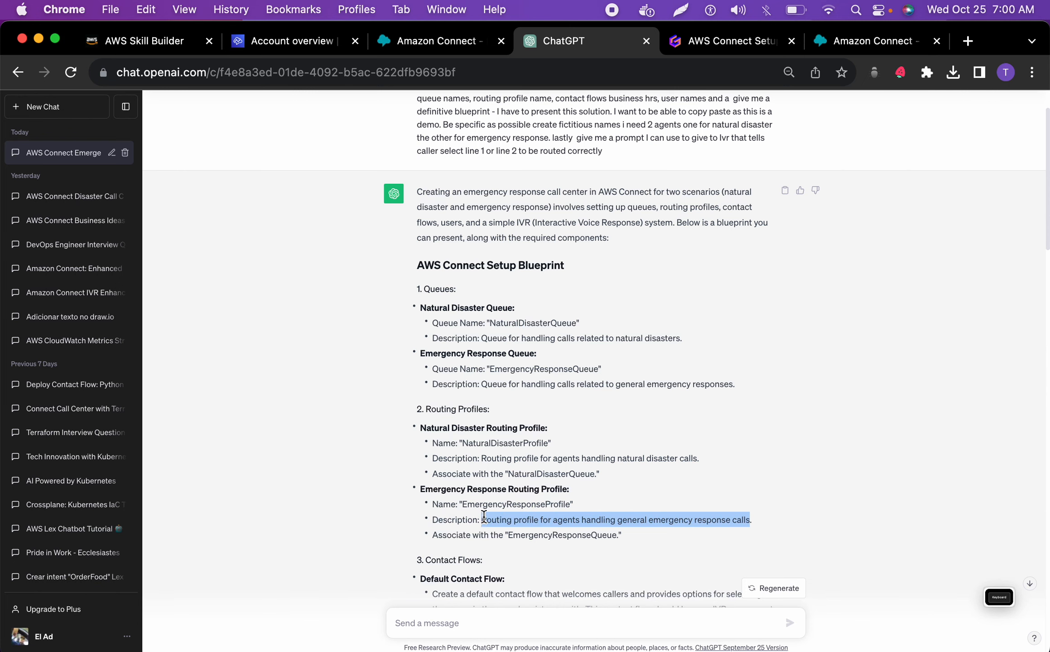
left_click(433, 42)
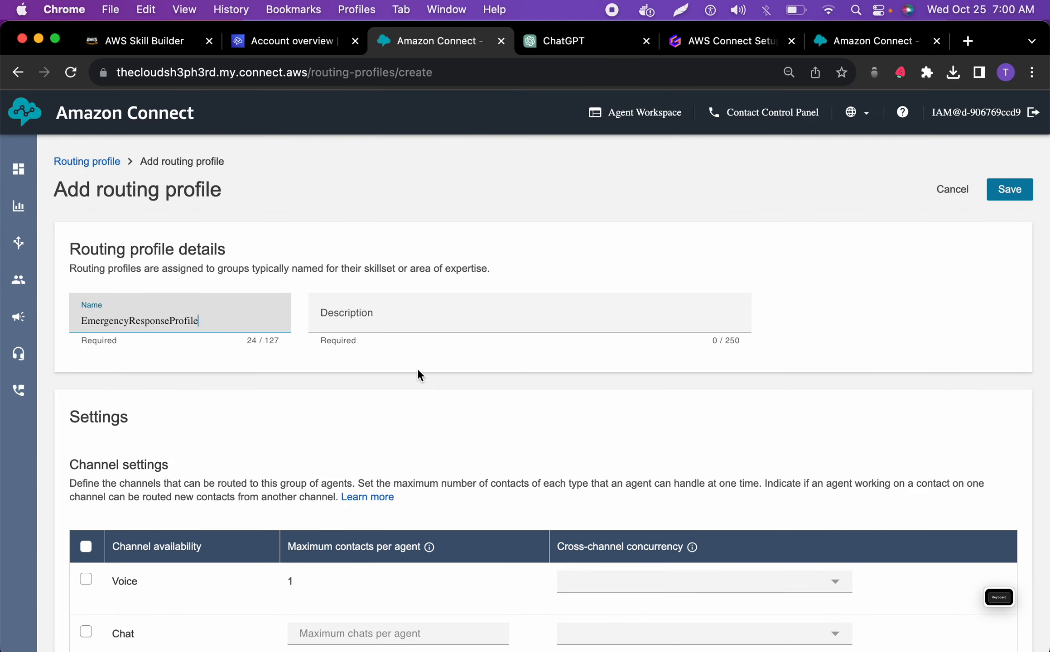
left_click(412, 319)
key("super+v")
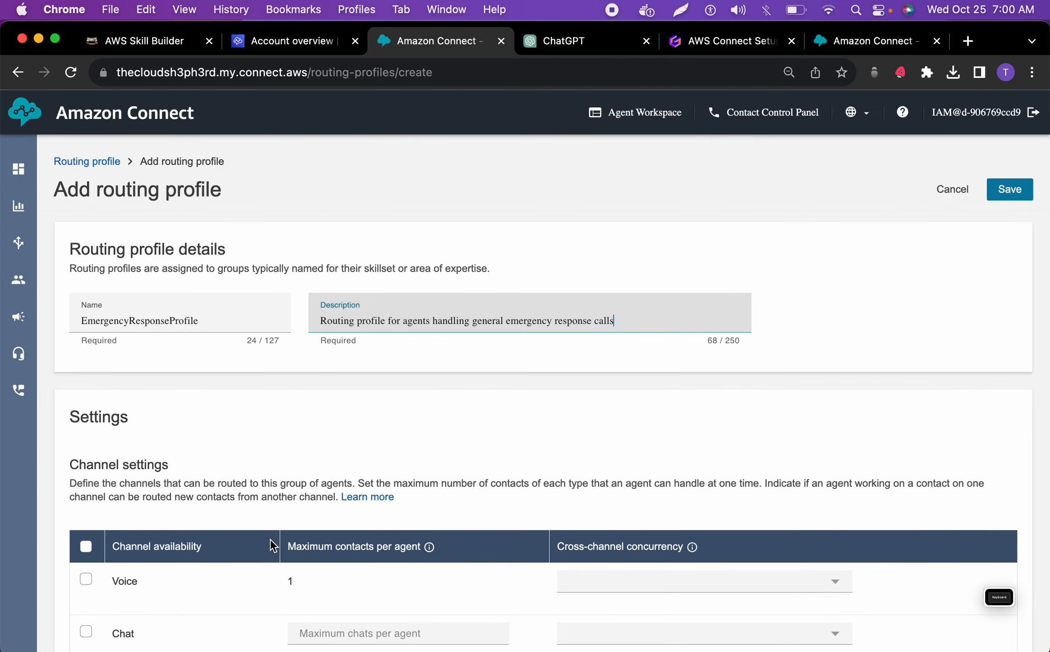
Enable the Voice channel for the routing profile, keeping its cross-channel concurrency at no other channels while on a Voice contact
scroll(272, 534, "down", 2)
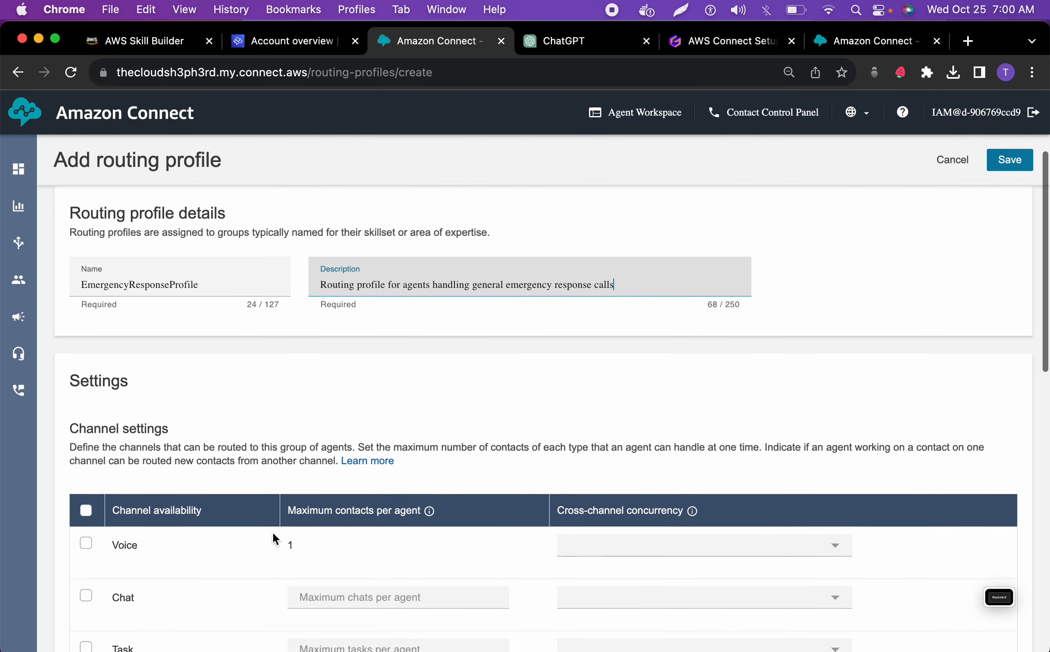
scroll(272, 535, "down", 5)
left_click(85, 399)
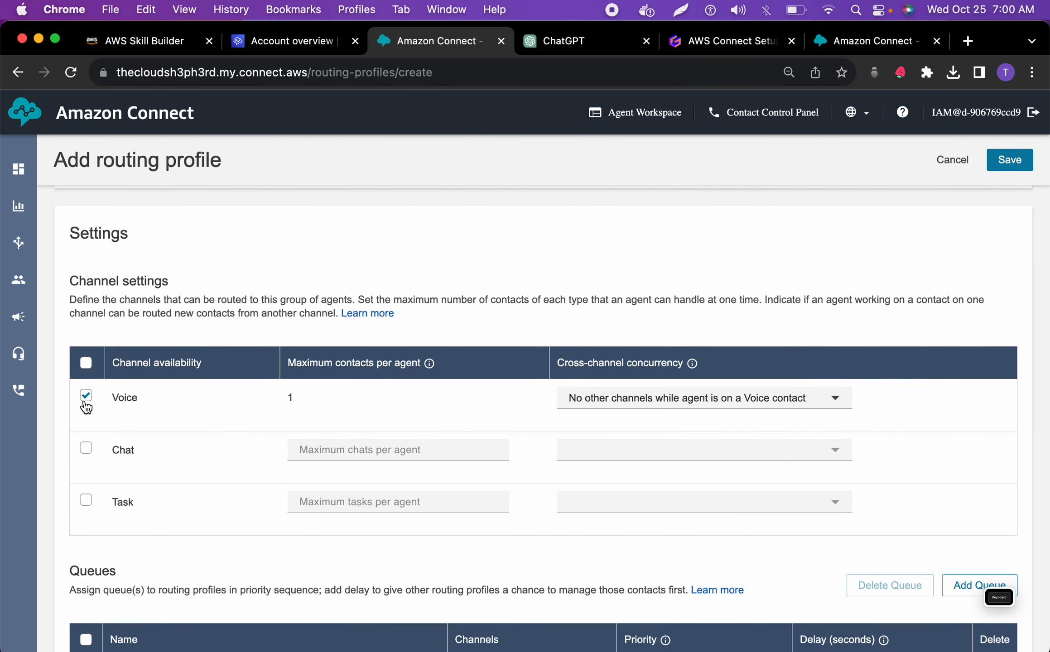
scroll(85, 403, "up", 1)
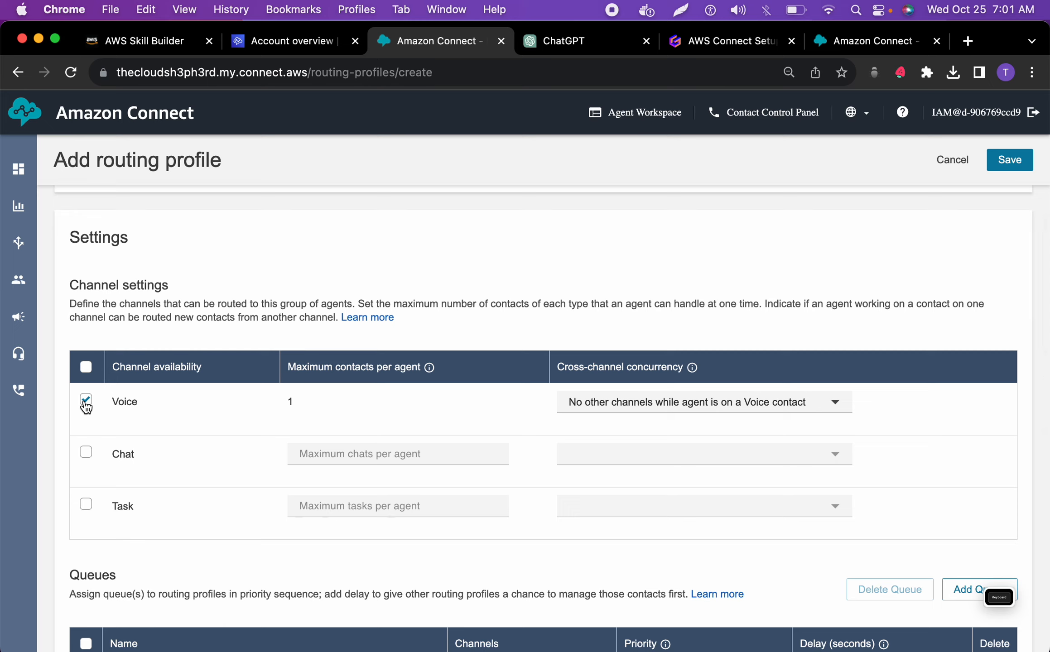
left_click(605, 400)
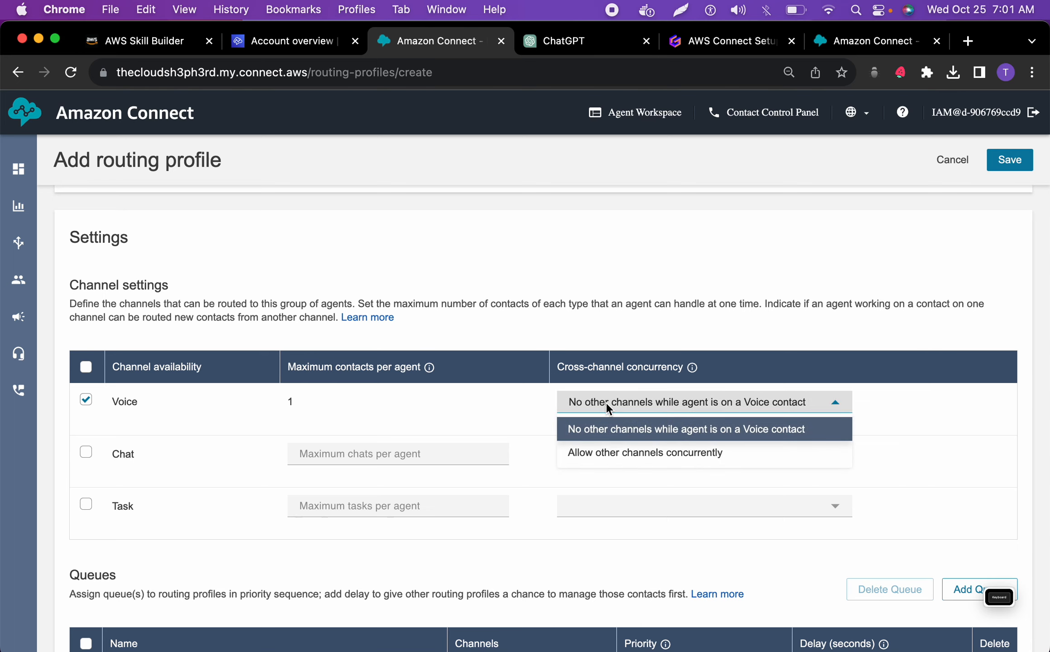
left_click(591, 402)
Assign EmergencyResponseQueue to the routing profile for the Voice channel with priority 1 and delay 0
scroll(501, 451, "down", 3)
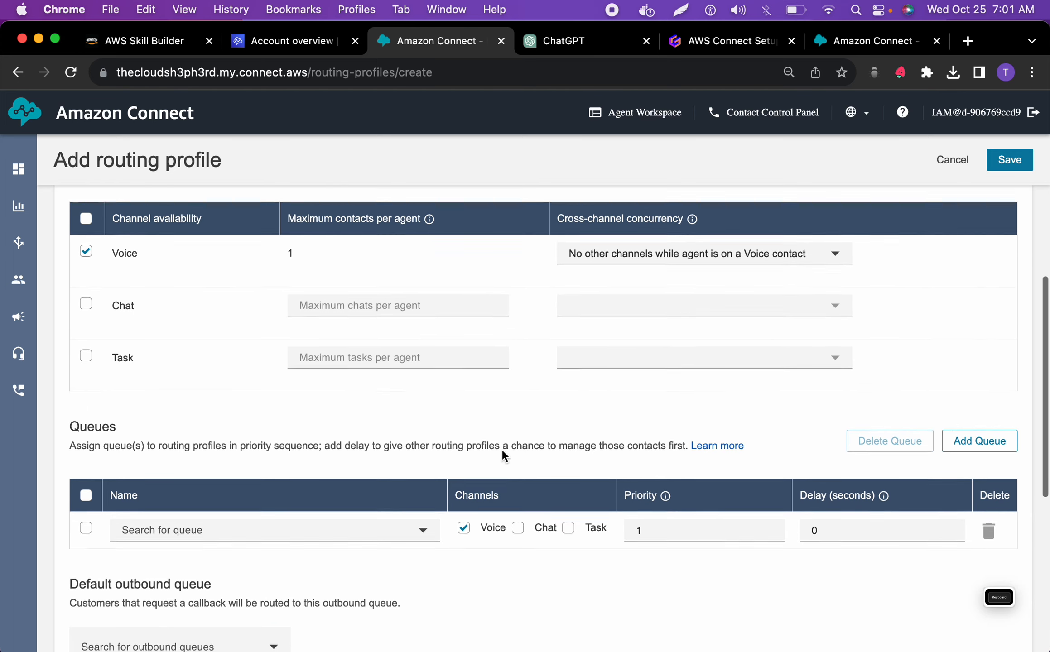
left_click(272, 481)
scroll(289, 323, "up", 7)
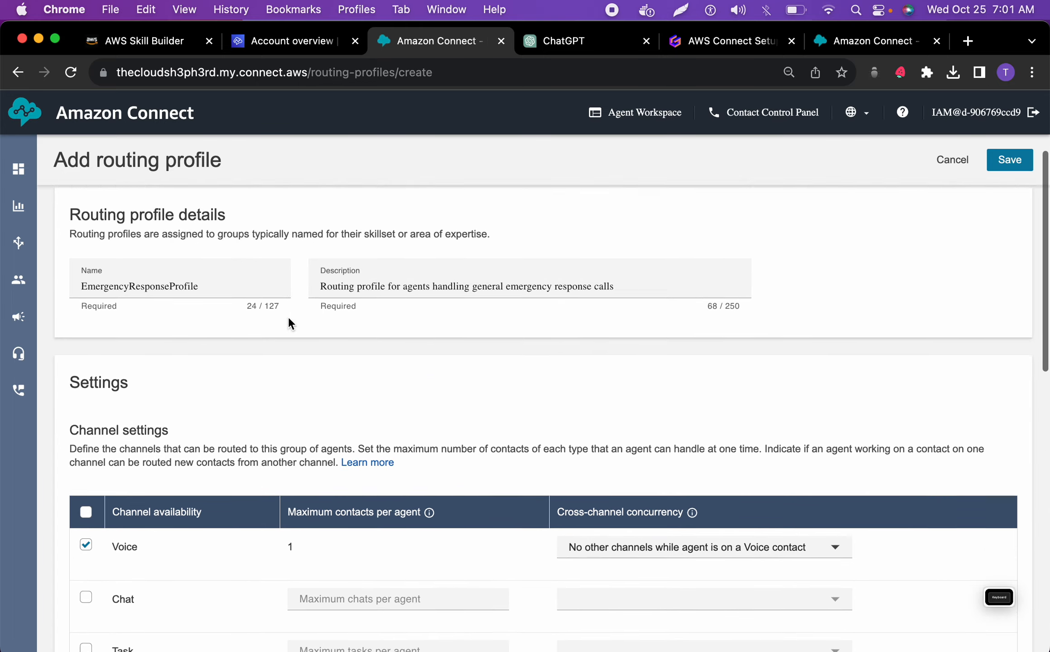
scroll(290, 322, "down", 8)
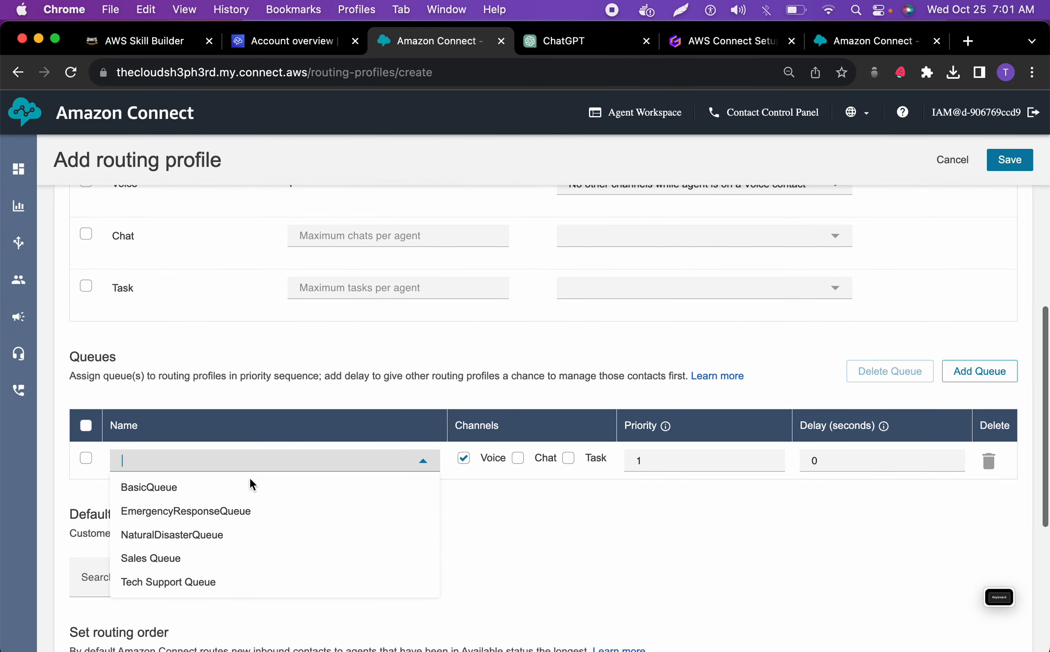
left_click(243, 520)
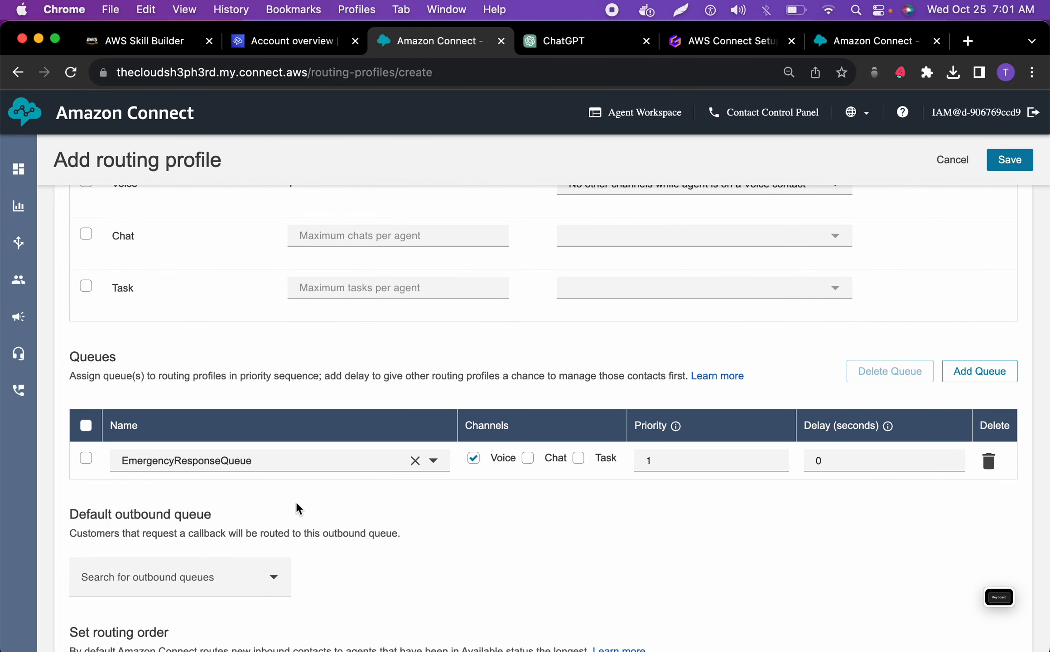
Set EmergencyResponseQueue as the routing profile's default outbound queue
scroll(414, 503, "down", 2)
left_click(269, 521)
left_click(243, 565)
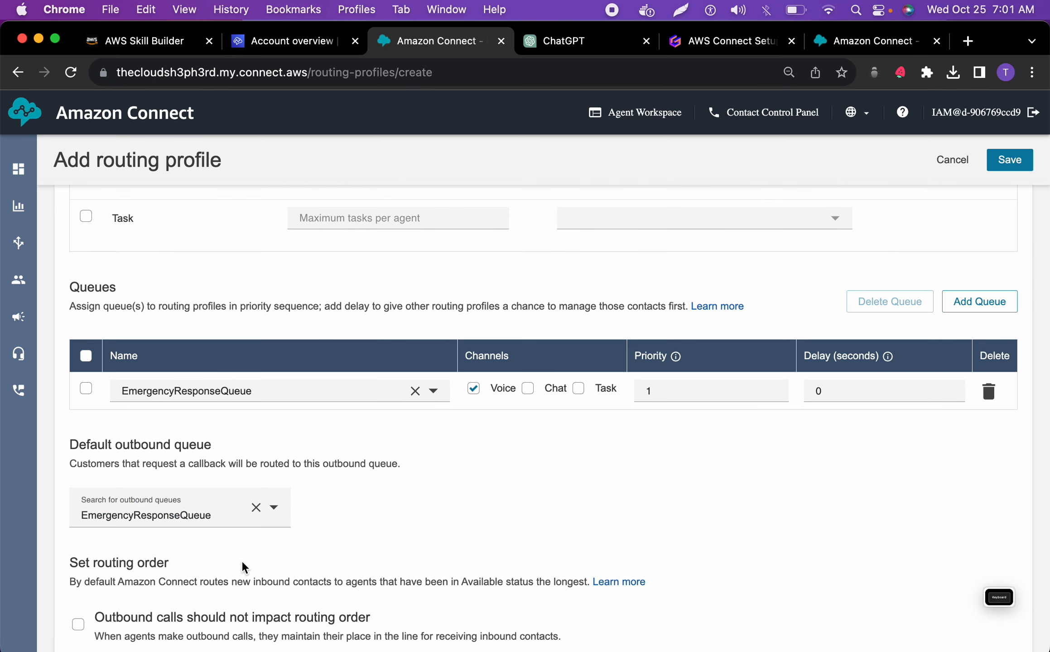
Review the emergency response routing profile's settings, save it and reload the list of routing profiles
scroll(382, 529, "down", 2)
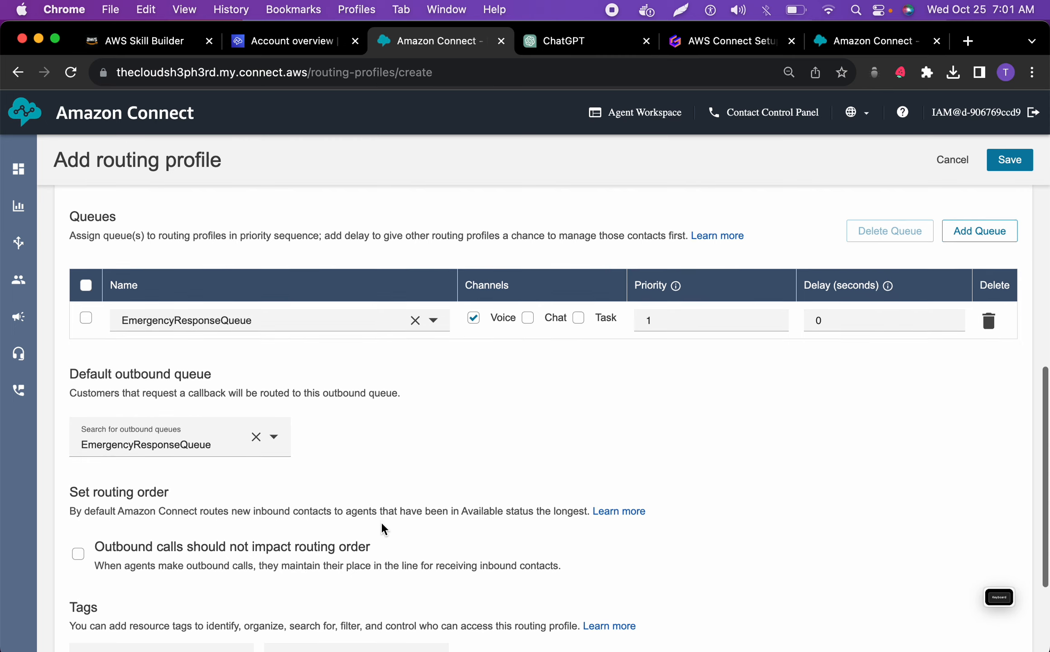
scroll(382, 529, "down", 4)
scroll(382, 532, "up", 12)
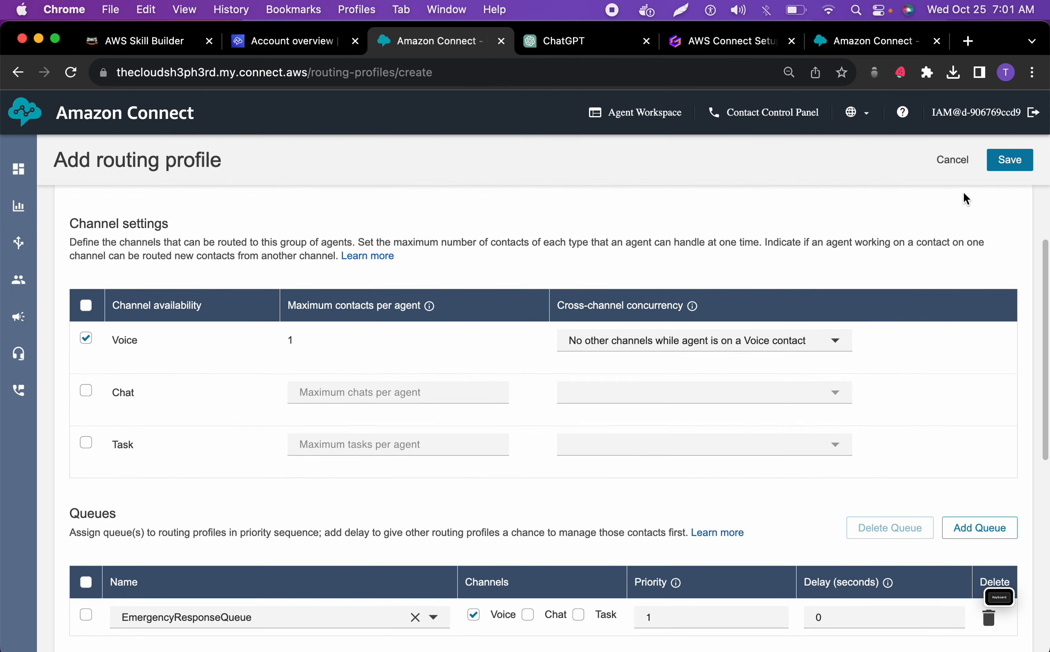
left_click(1008, 162)
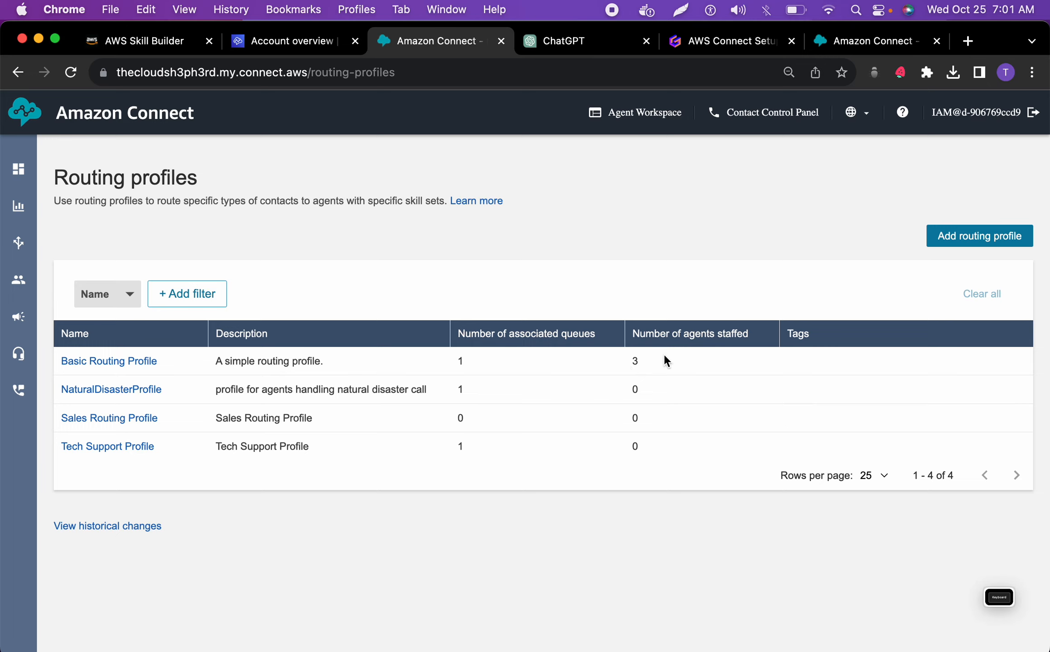
left_click_drag(662, 354, 614, 358)
left_click(70, 72)
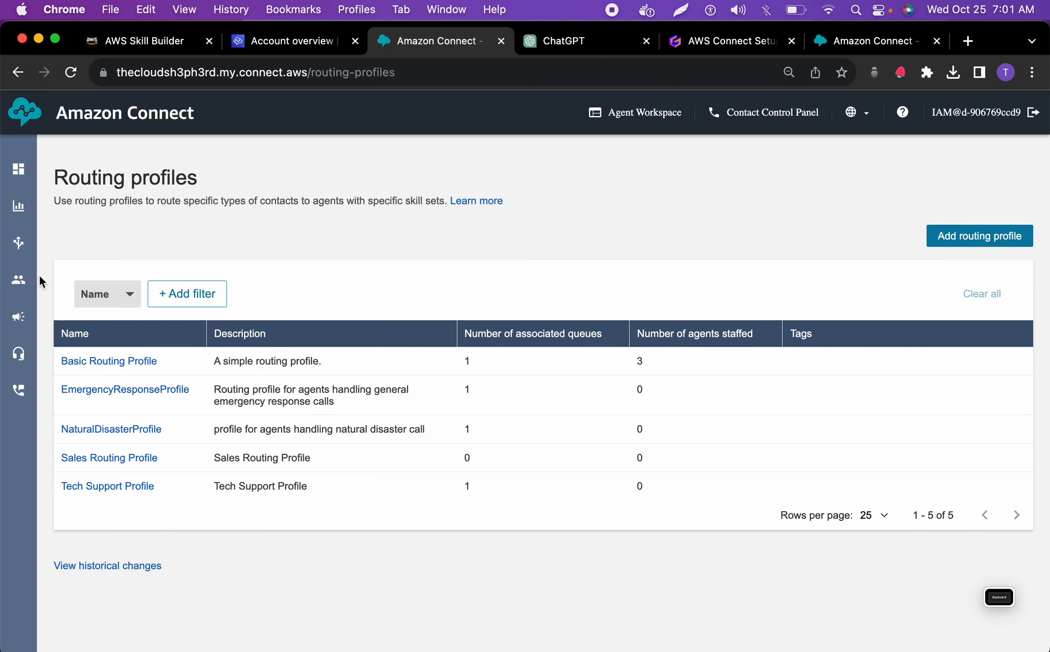
Open the natural disaster agent in user management, assign NaturalDisasterProfile as the routing profile and save the user
mouse_move(25, 271)
left_click(86, 313)
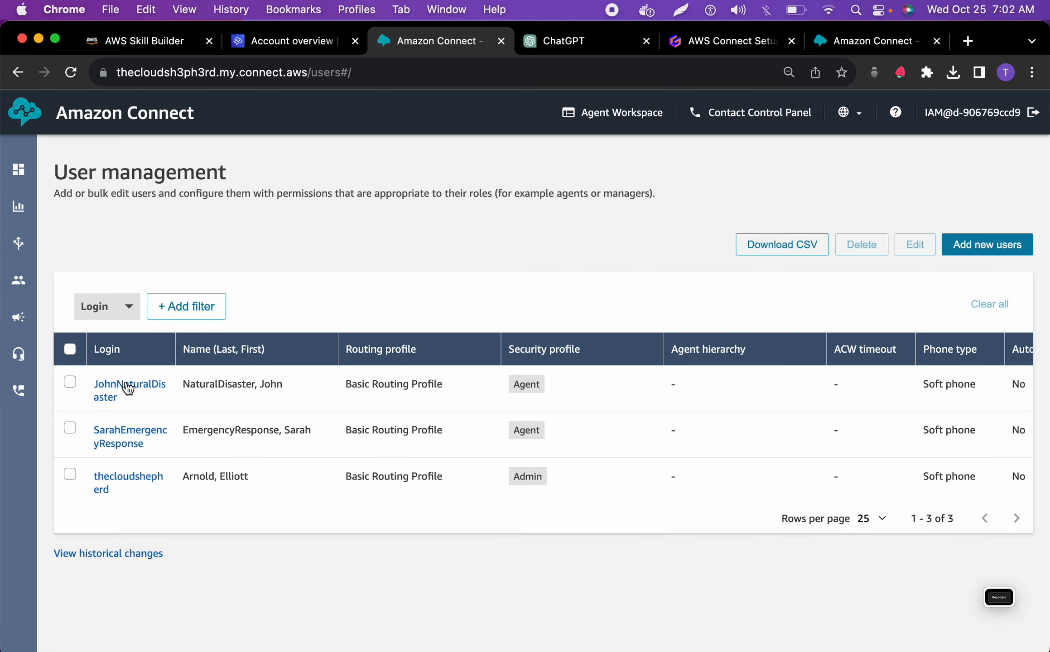
left_click(130, 388)
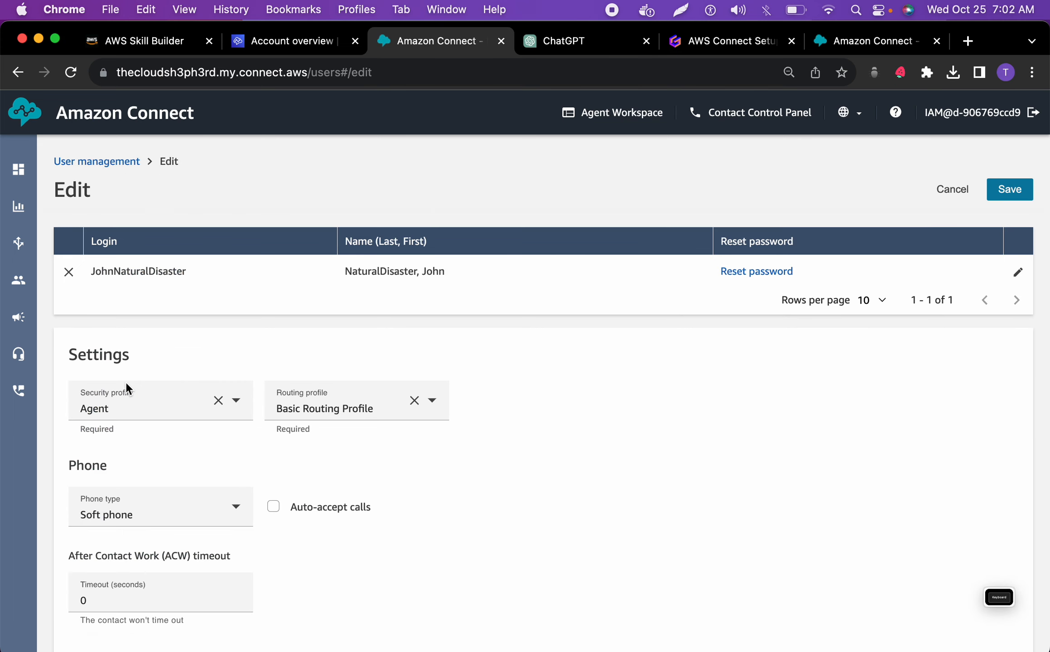
left_click(395, 398)
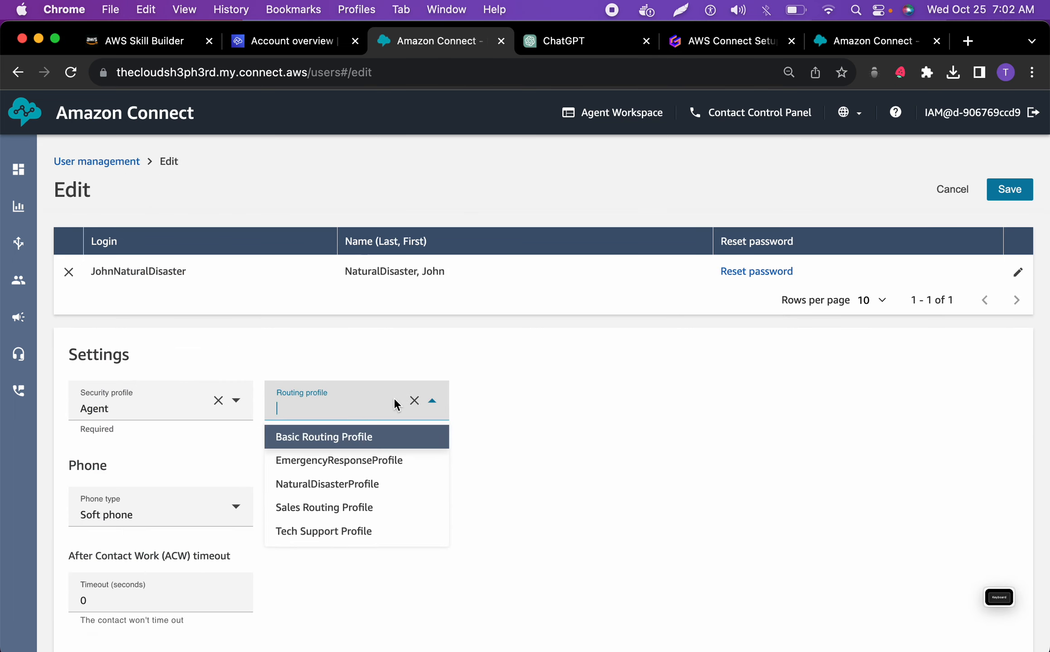
left_click(333, 479)
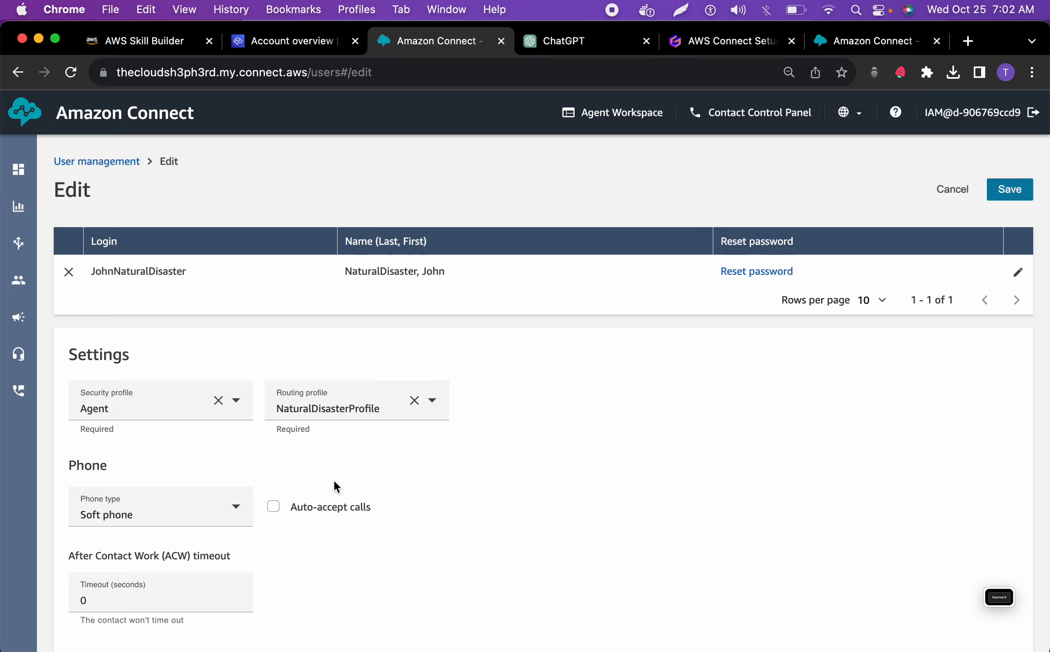
scroll(334, 483, "down", 3)
scroll(334, 483, "up", 3)
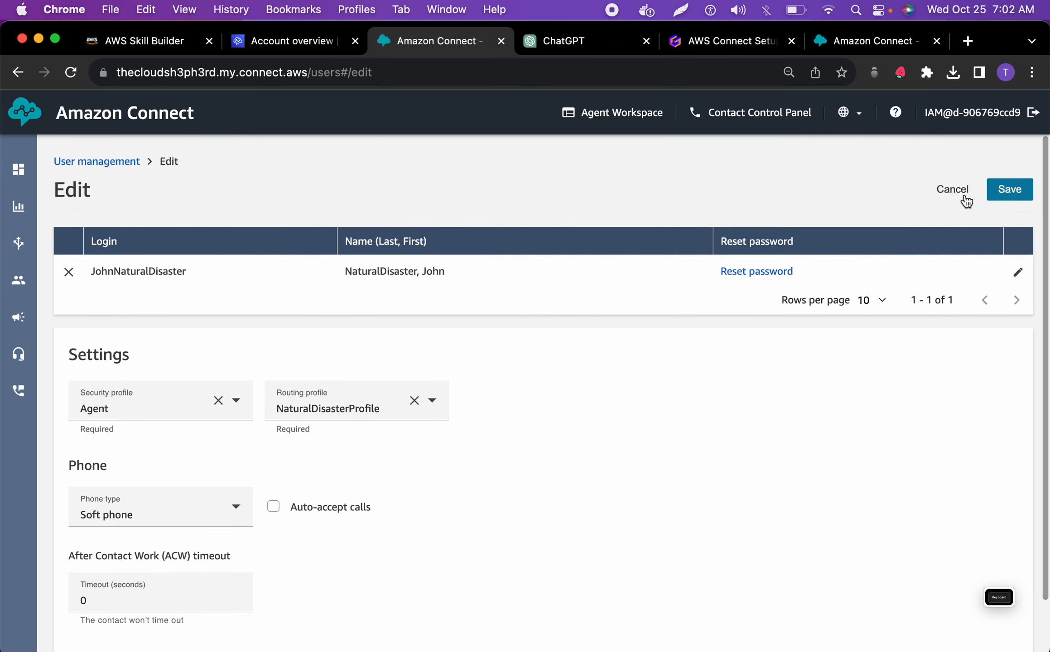
left_click(1009, 190)
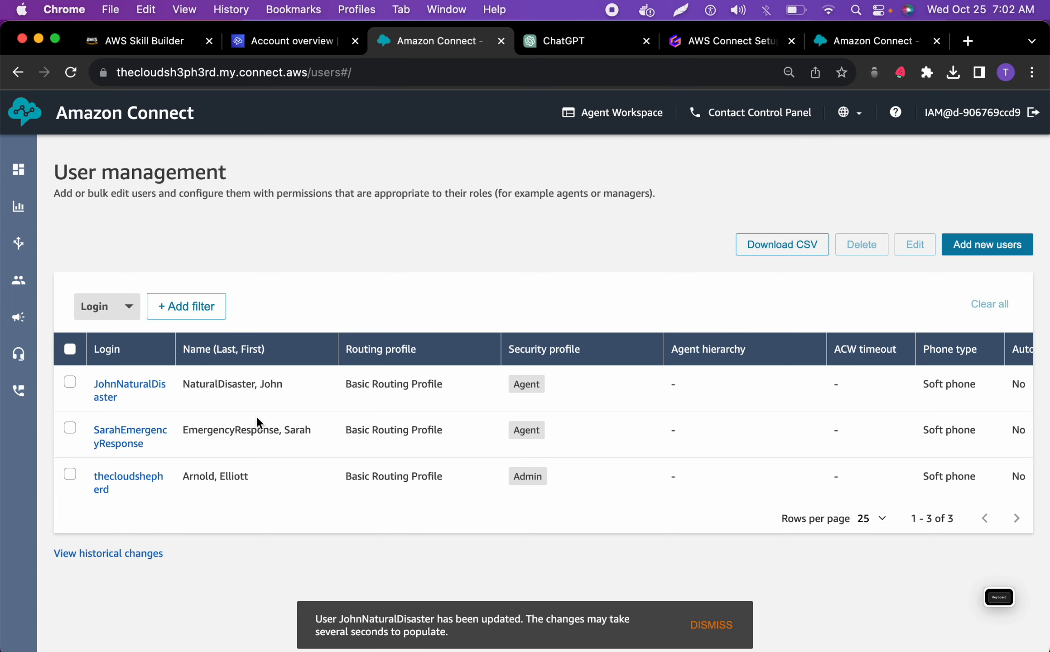
Assign EmergencyResponseProfile as the emergency response agent's routing profile and save the user
left_click(129, 446)
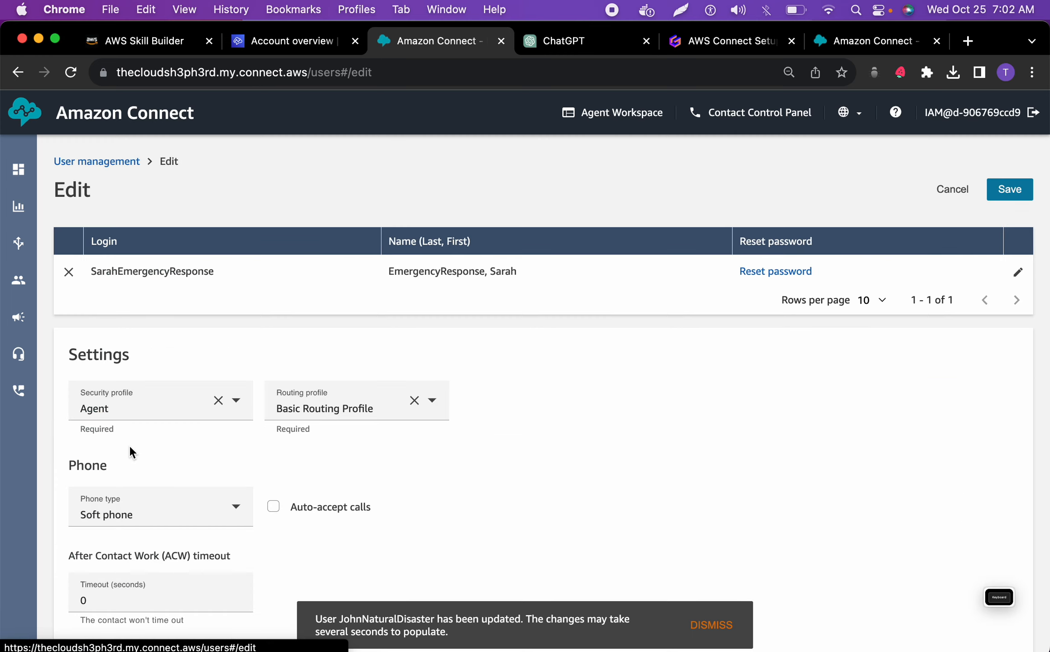
left_click(385, 409)
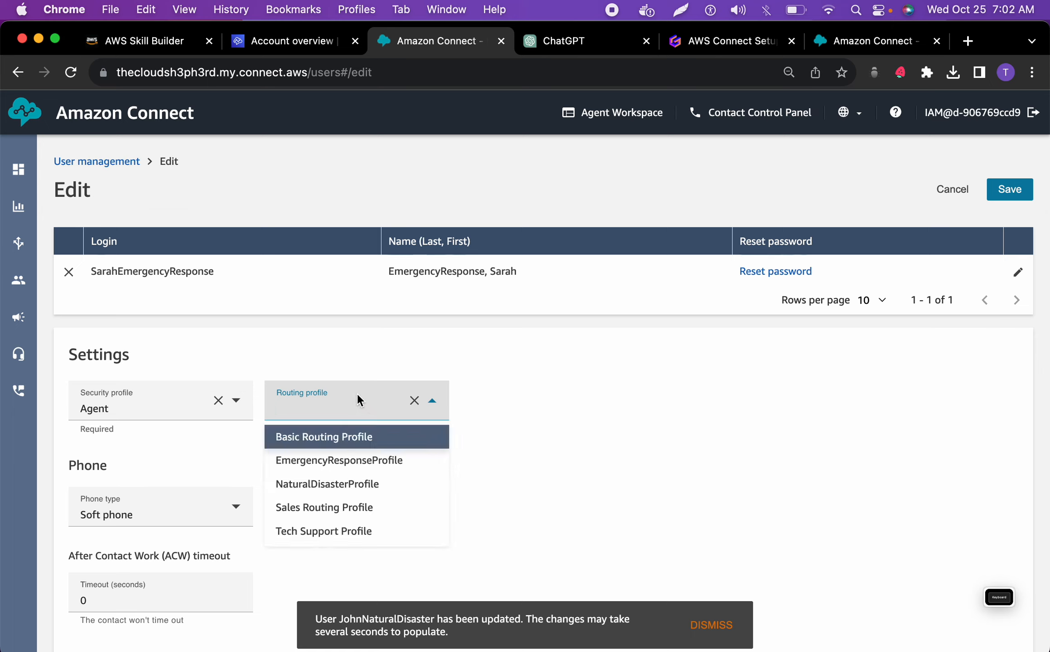
left_click(357, 460)
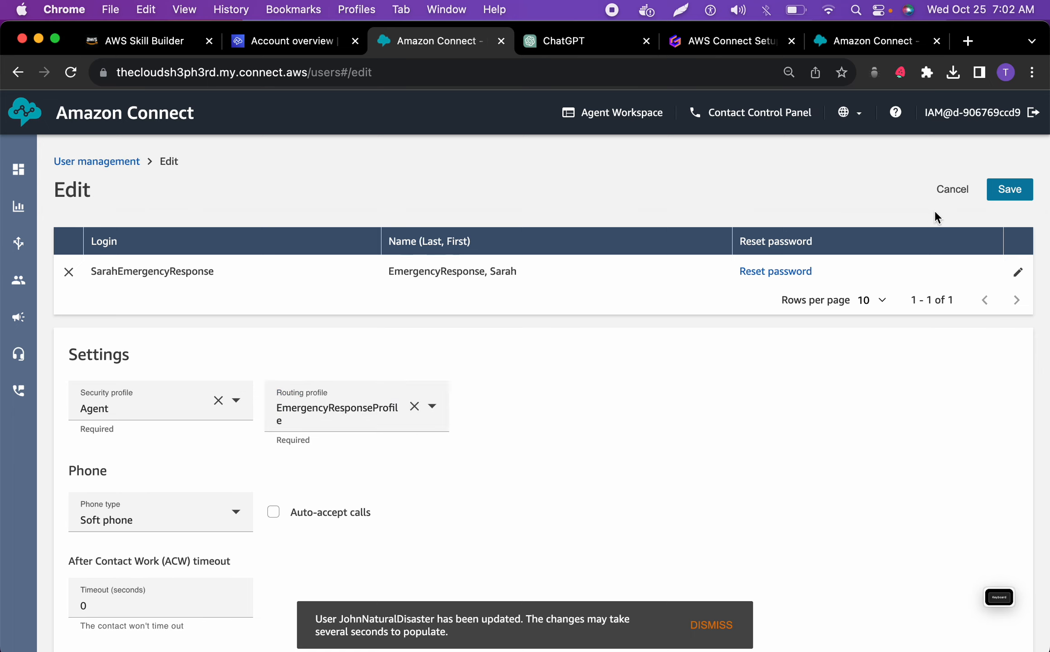
left_click(1015, 199)
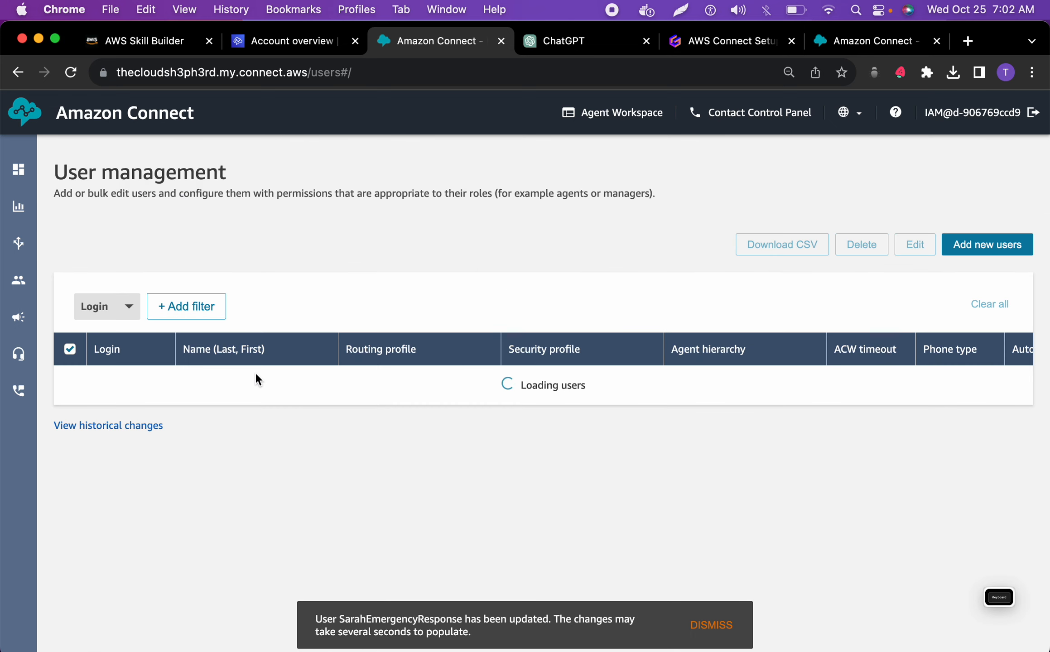
Open the list of routing profiles to check the number of agents staffed in each one
mouse_move(10, 351)
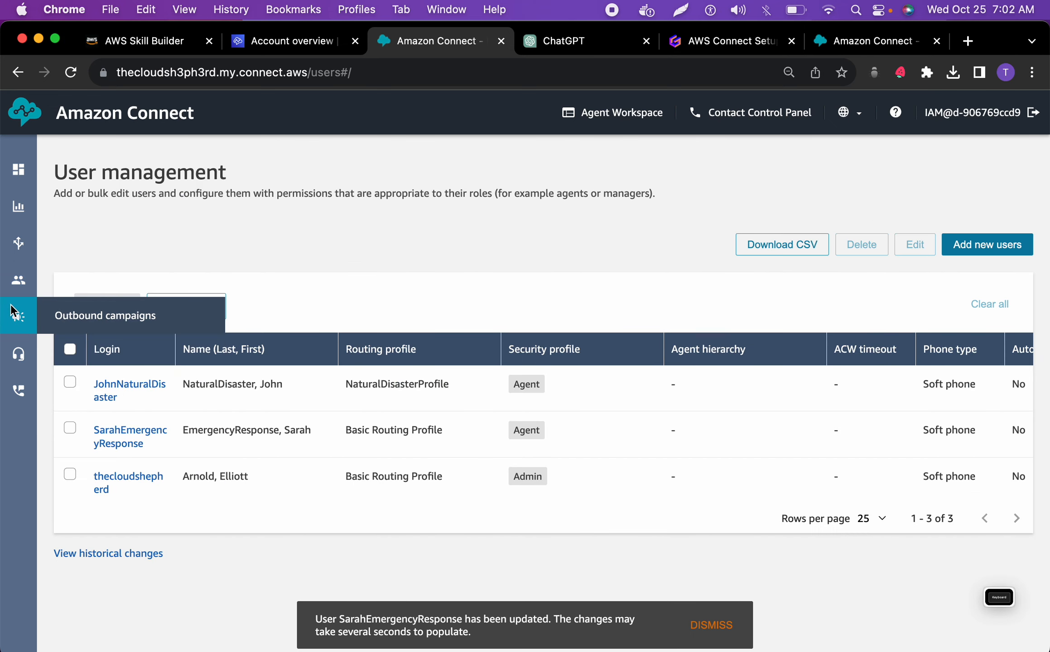
mouse_move(10, 278)
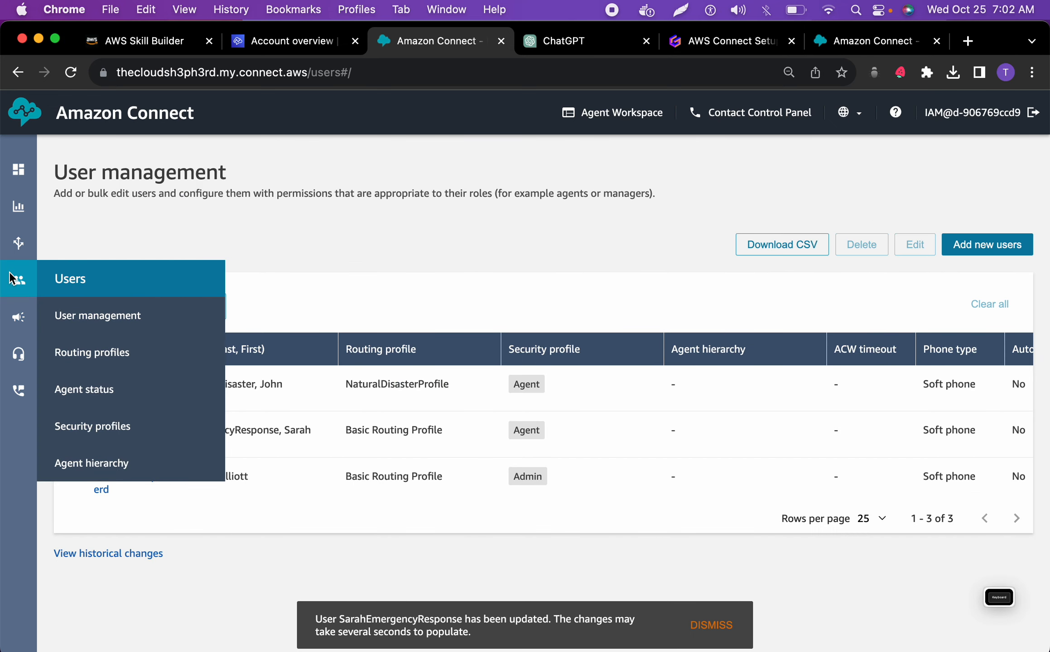
left_click(103, 353)
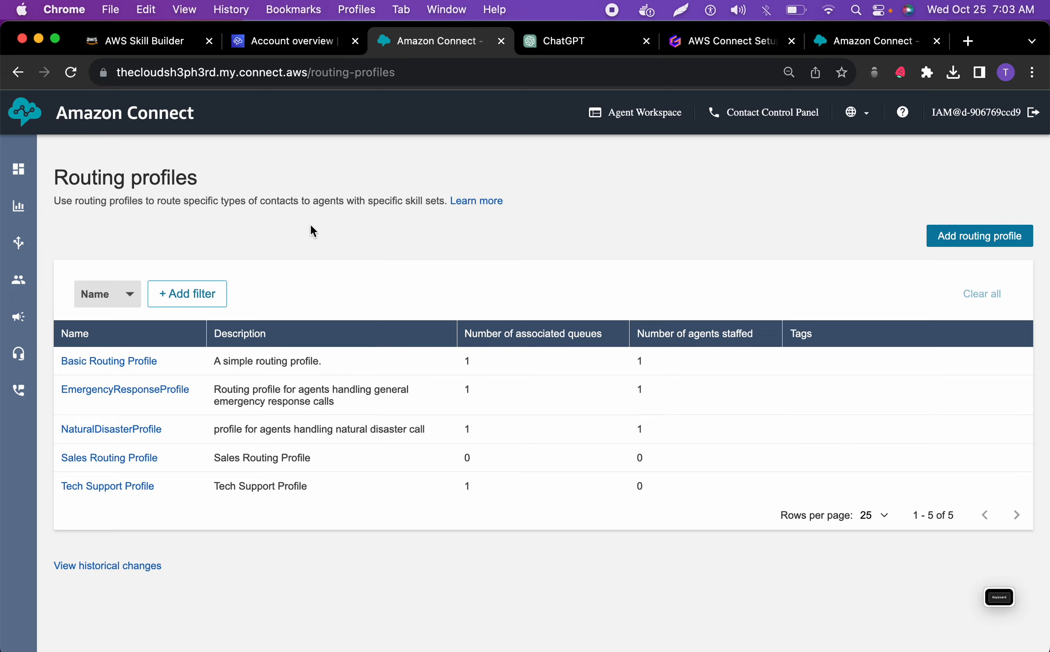
Open the list of contact flows, and copy the main flow name MainDisasterEmergencyFlow from the ChatGPT conversation
mouse_move(14, 238)
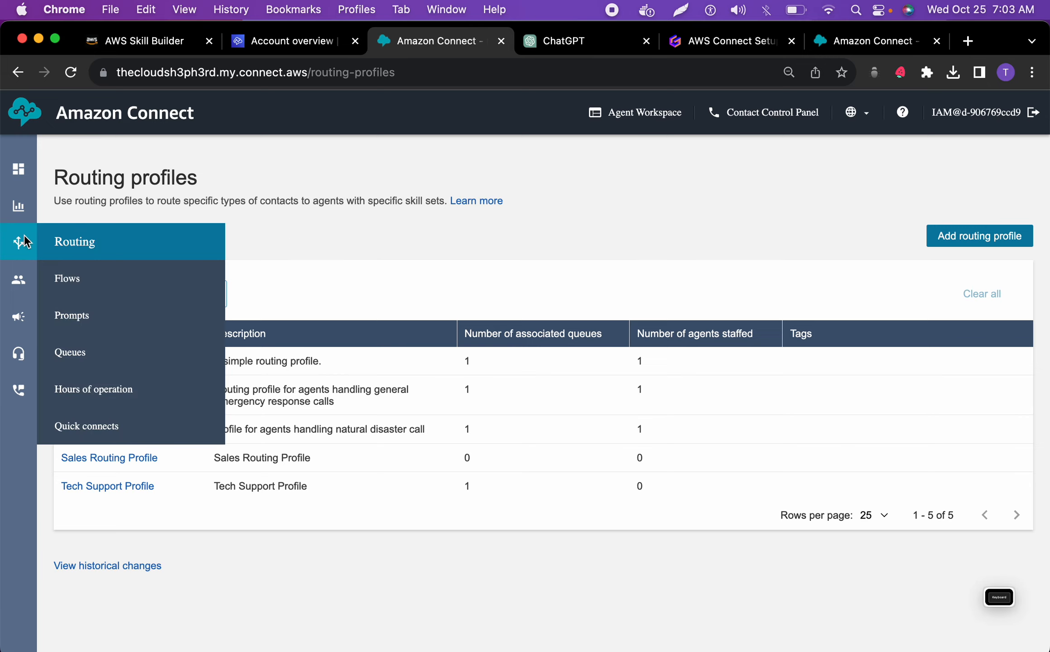
left_click(69, 277)
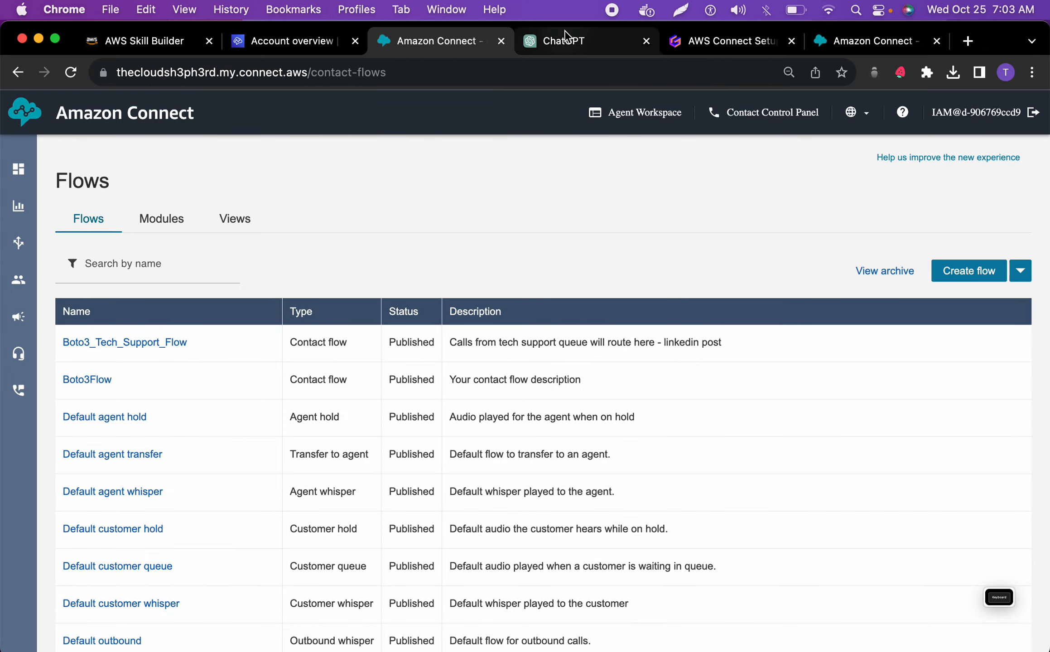
left_click(554, 40)
scroll(461, 342, "down", 5)
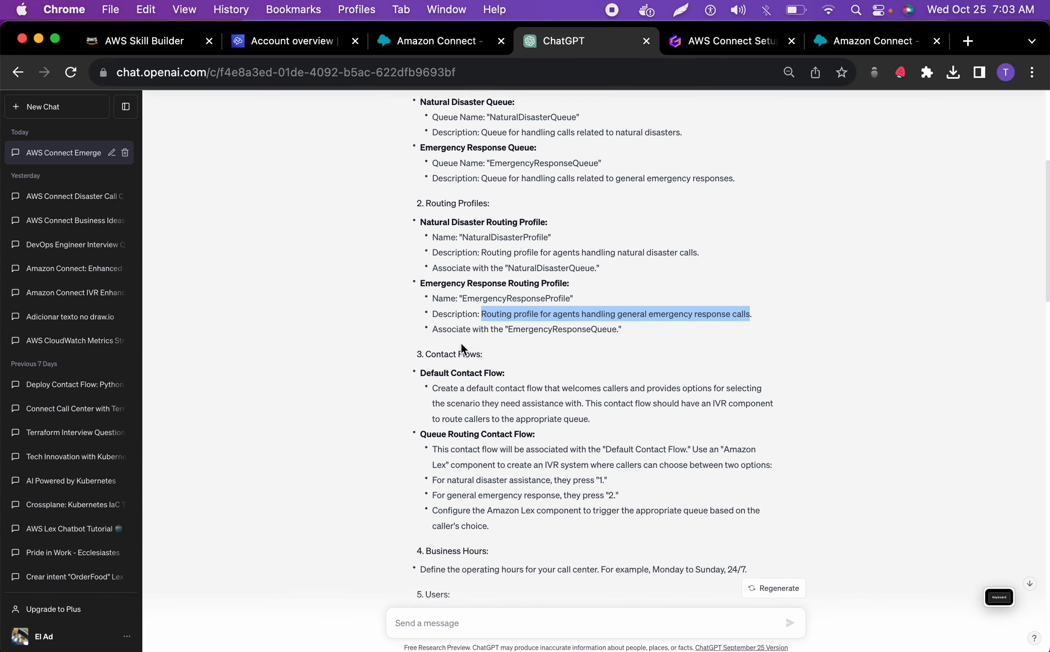
scroll(461, 343, "down", 12)
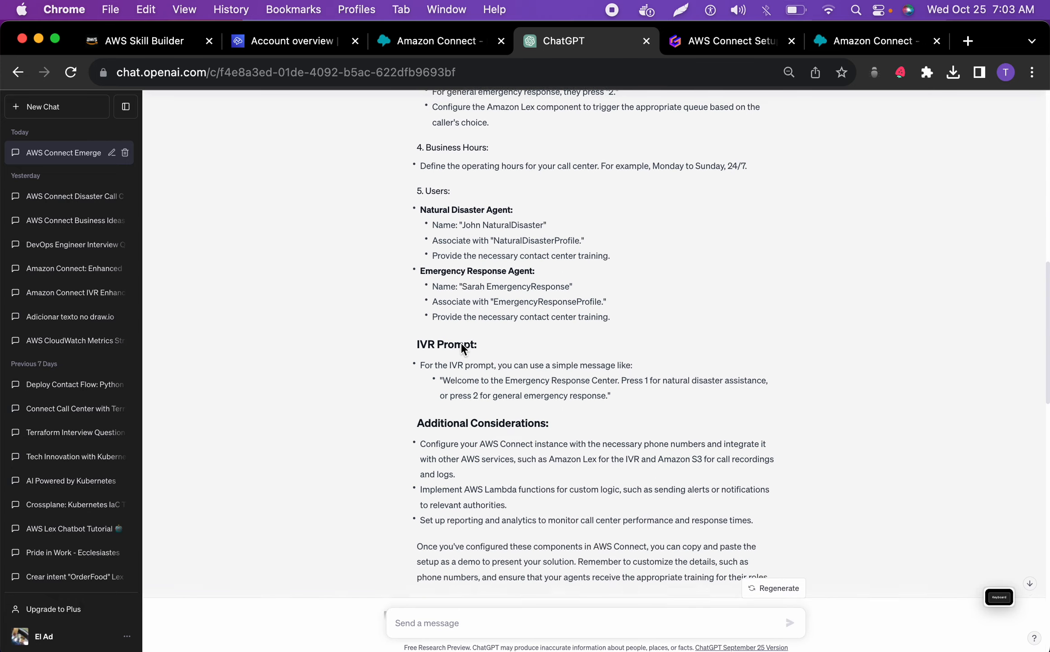
scroll(461, 342, "down", 12)
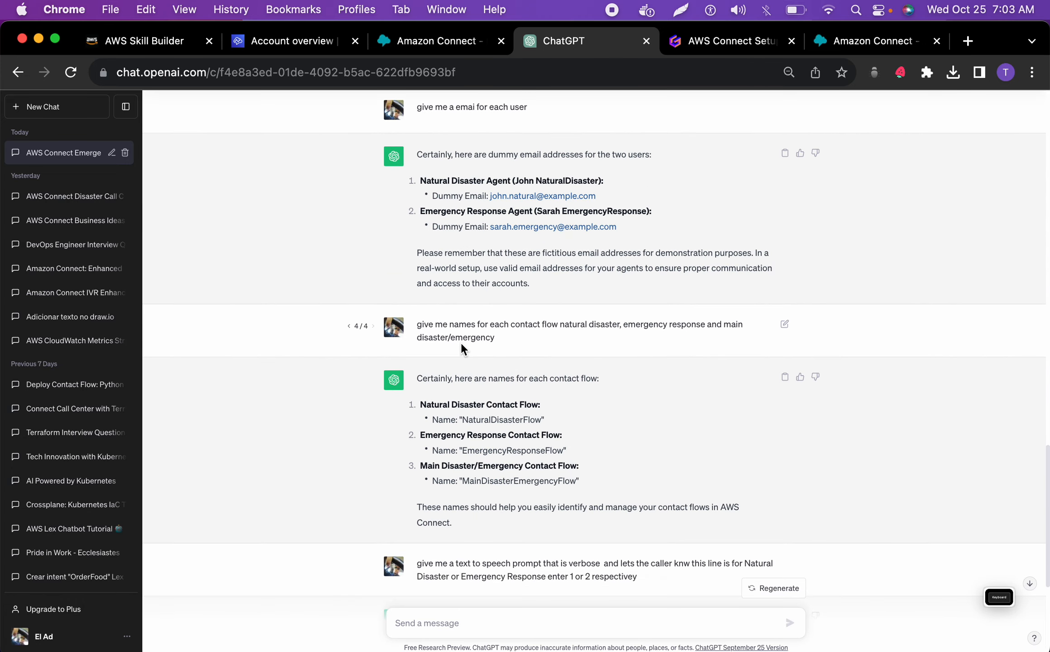
double_click(566, 482)
right_click(560, 483)
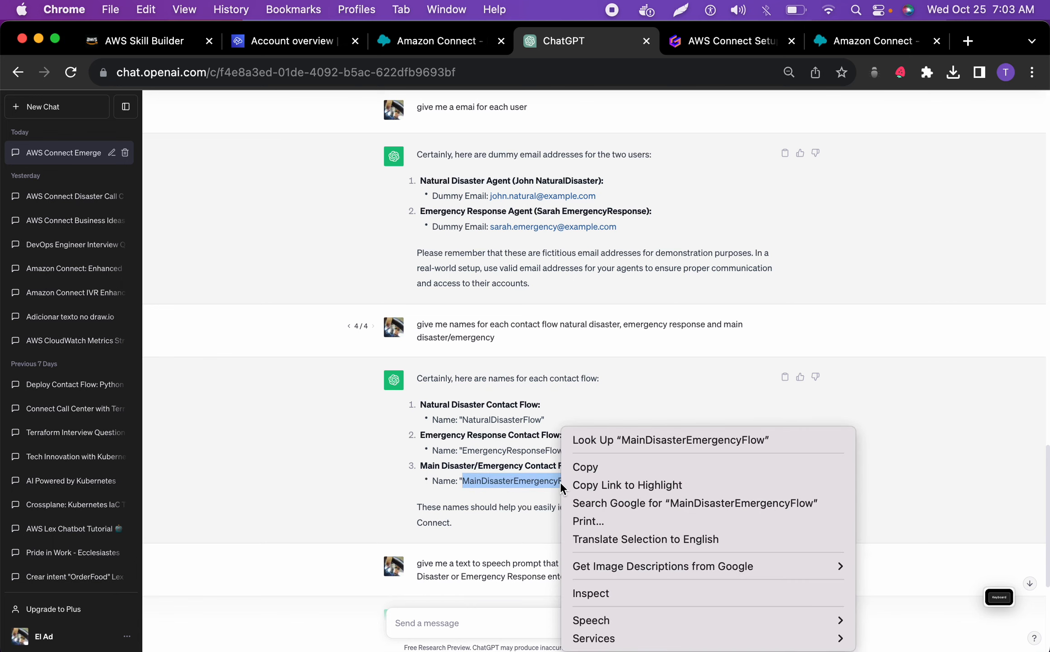
left_click(589, 469)
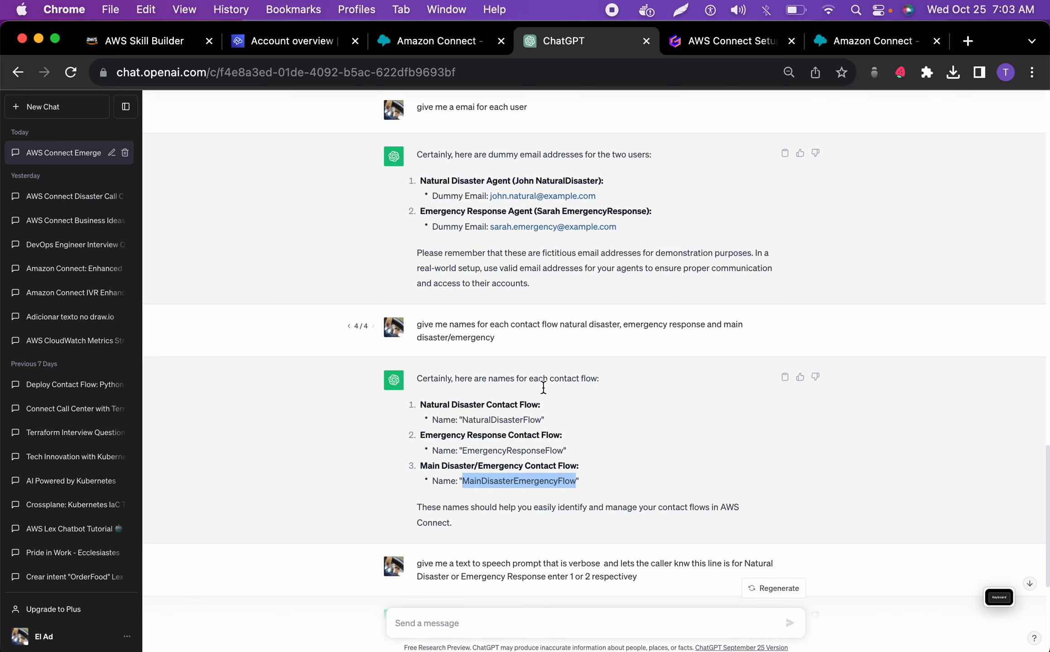
Switch to Amazon Connect, create a new contact flow and name it MainDisasterEmergencyFlow
left_click(433, 43)
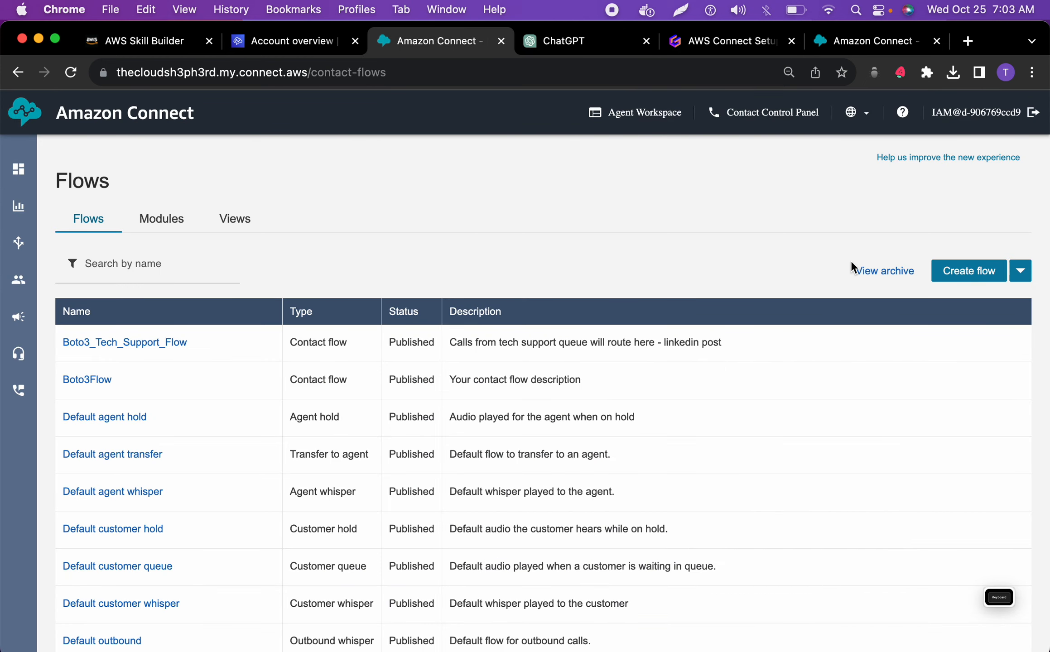
left_click(968, 282)
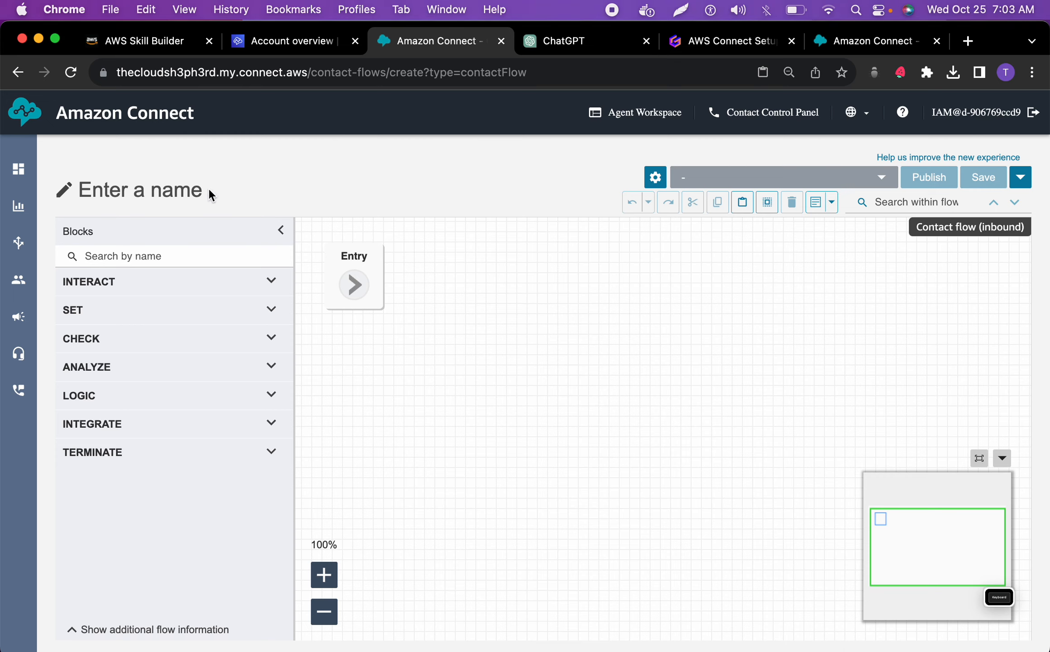
left_click(189, 189)
key("super+v")
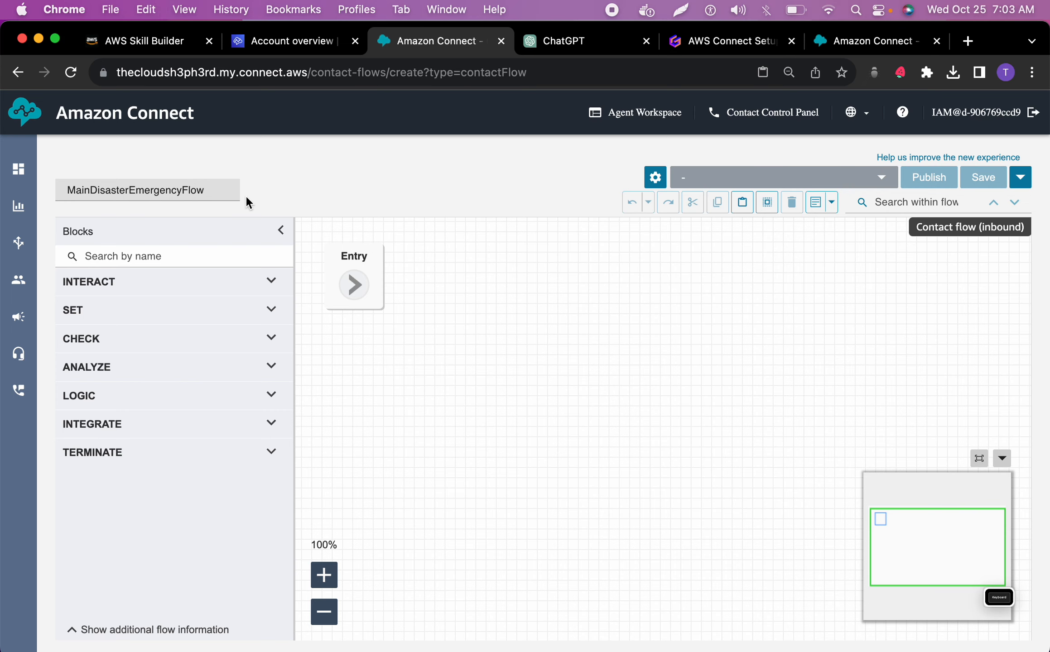
left_click(472, 329)
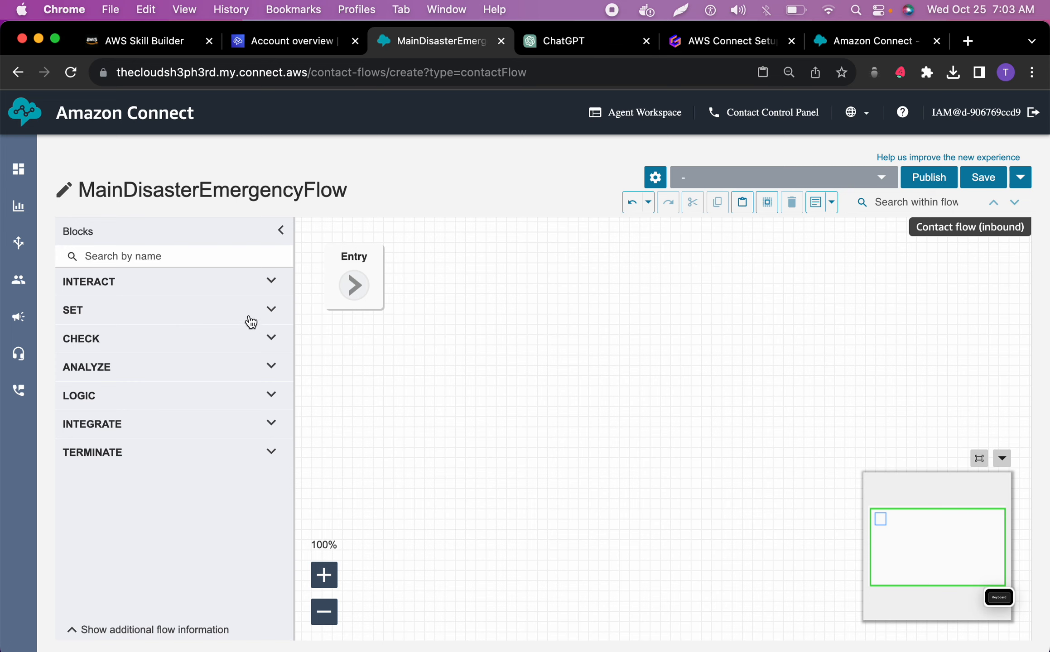
Add a Play prompt block to the flow canvas and arrange it just below and beside the Entry block
left_click(208, 287)
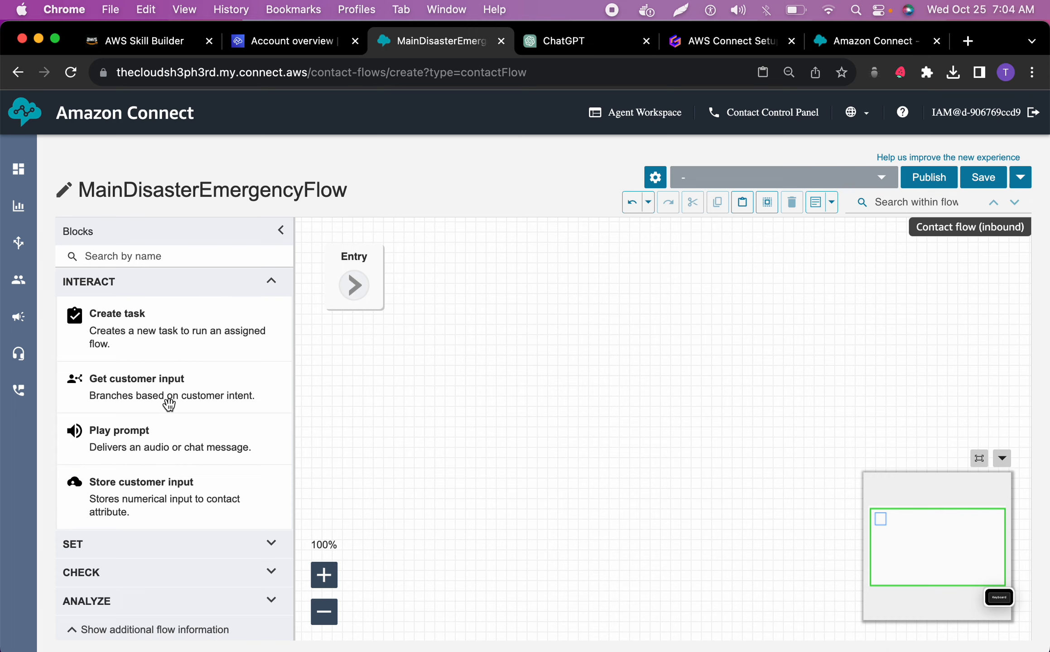
left_click_drag(145, 431, 516, 274)
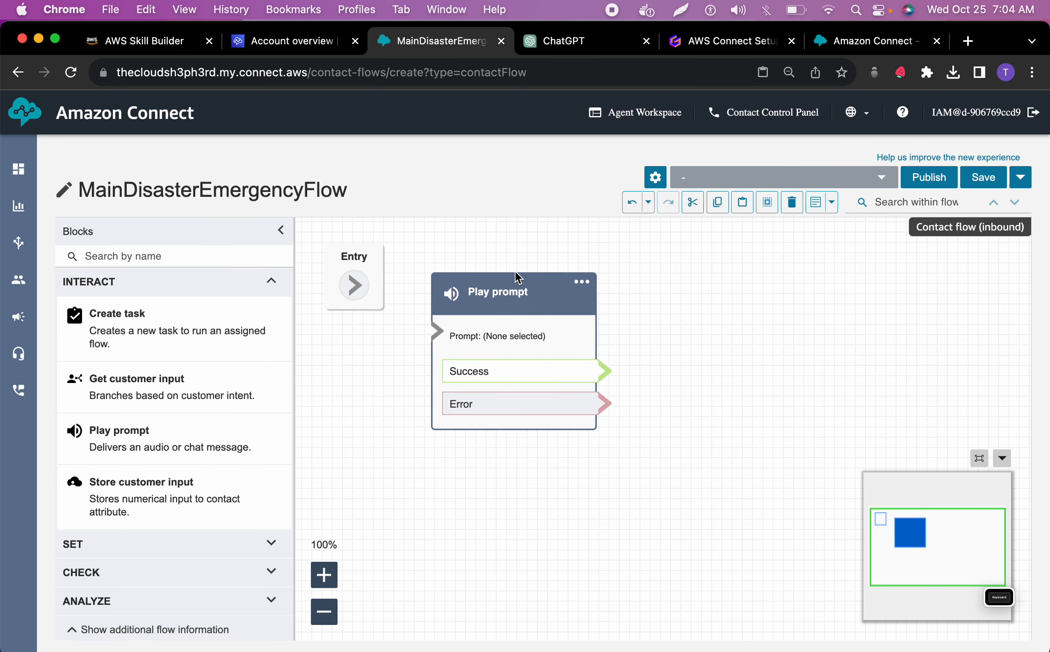
left_click(324, 613)
left_click_drag(519, 294, 369, 264)
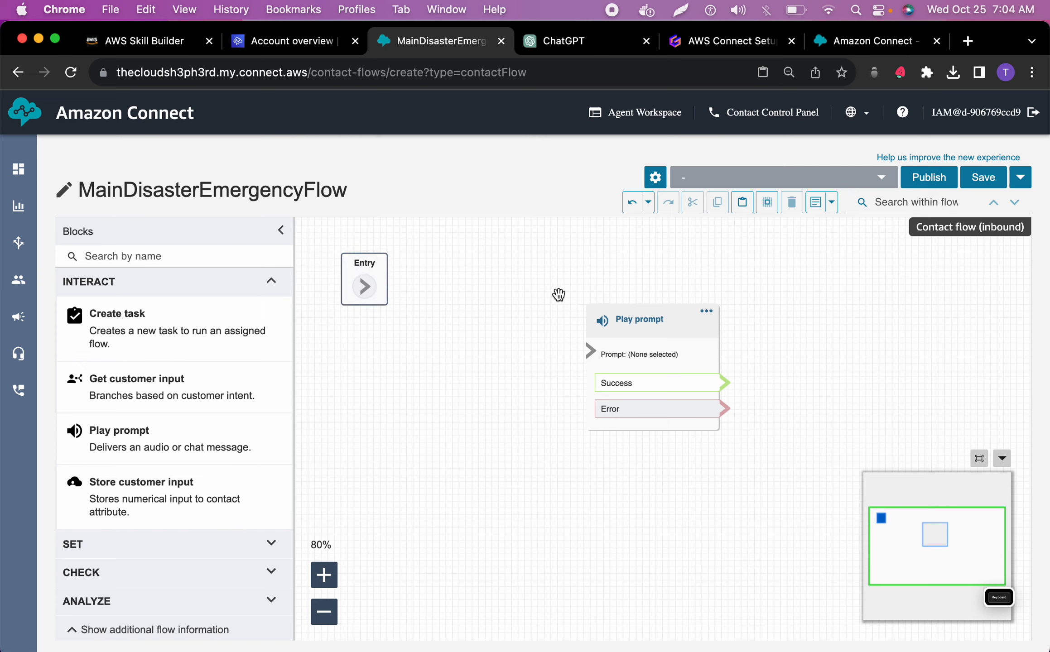
left_click_drag(622, 315, 469, 325)
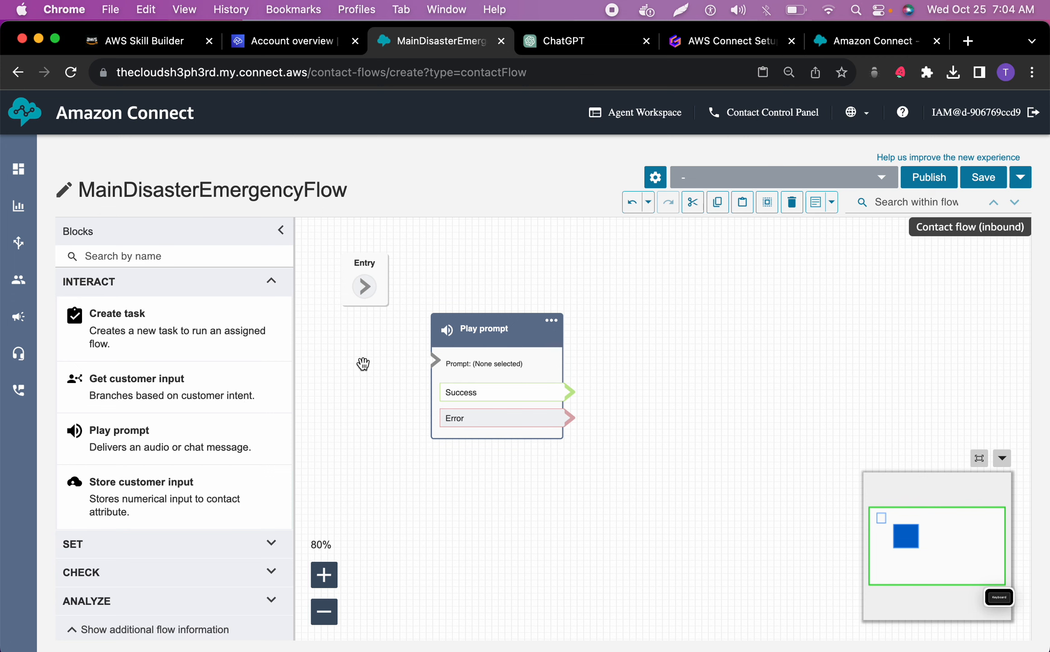
Set the Play prompt block to manually entered text-to-speech, and copy the welcome sentences of the voice prompt from the ChatGPT conversation
left_click(504, 340)
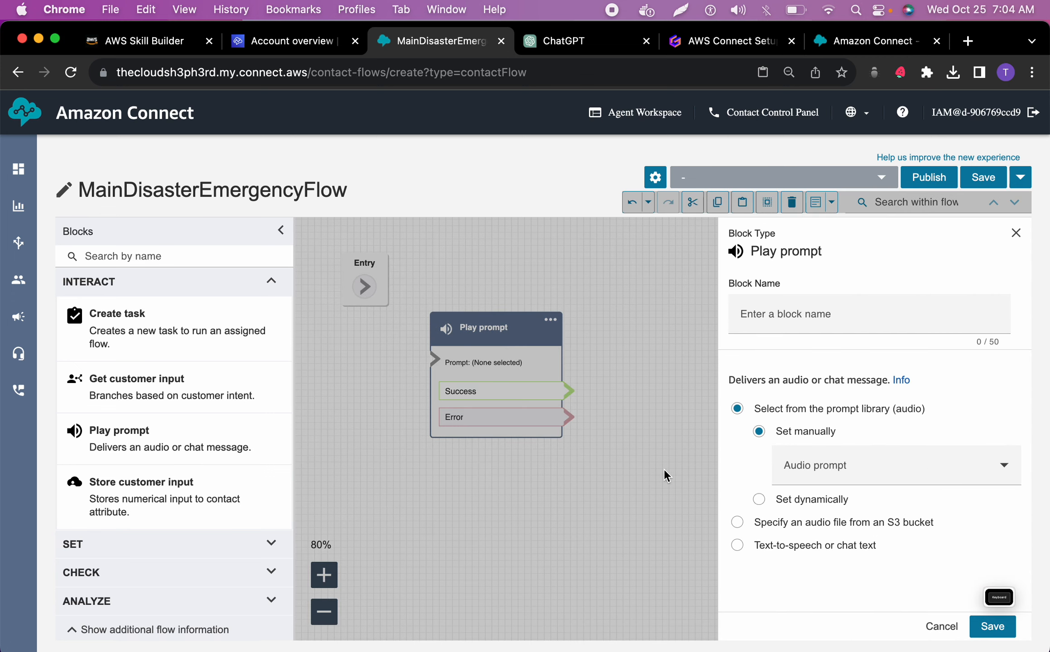
left_click(785, 545)
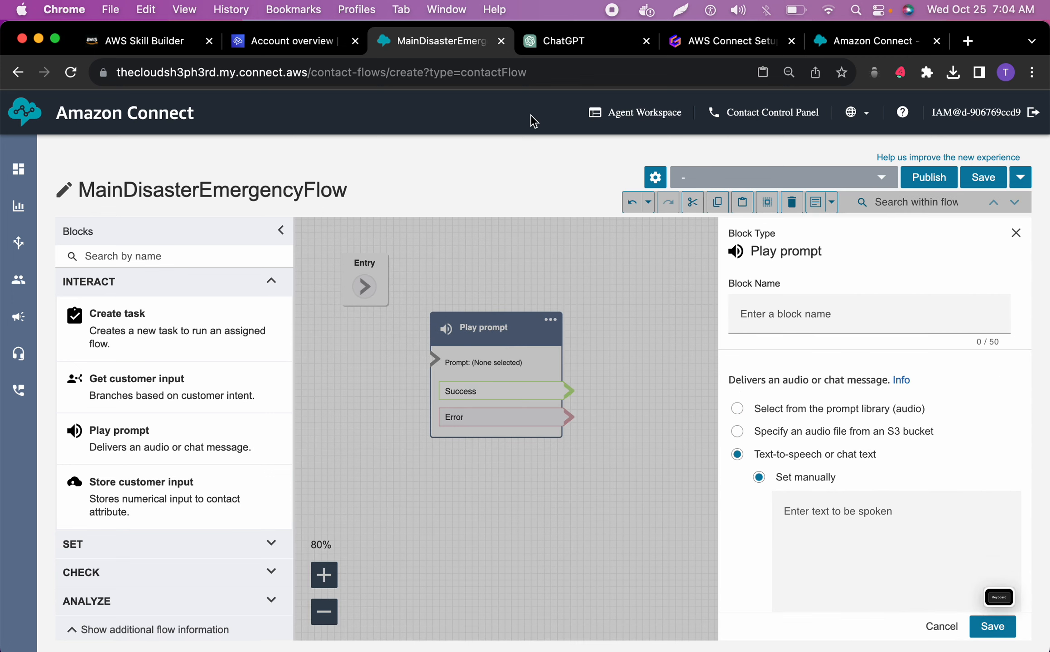
left_click(548, 54)
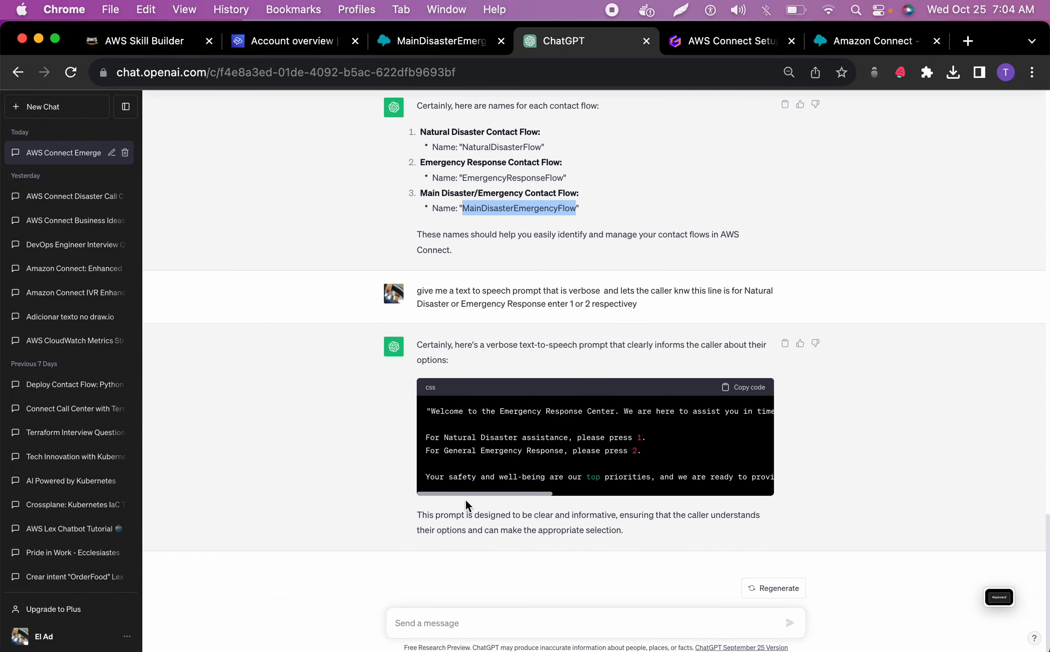
left_click_drag(428, 411, 787, 411)
scroll(654, 403, "right", 2)
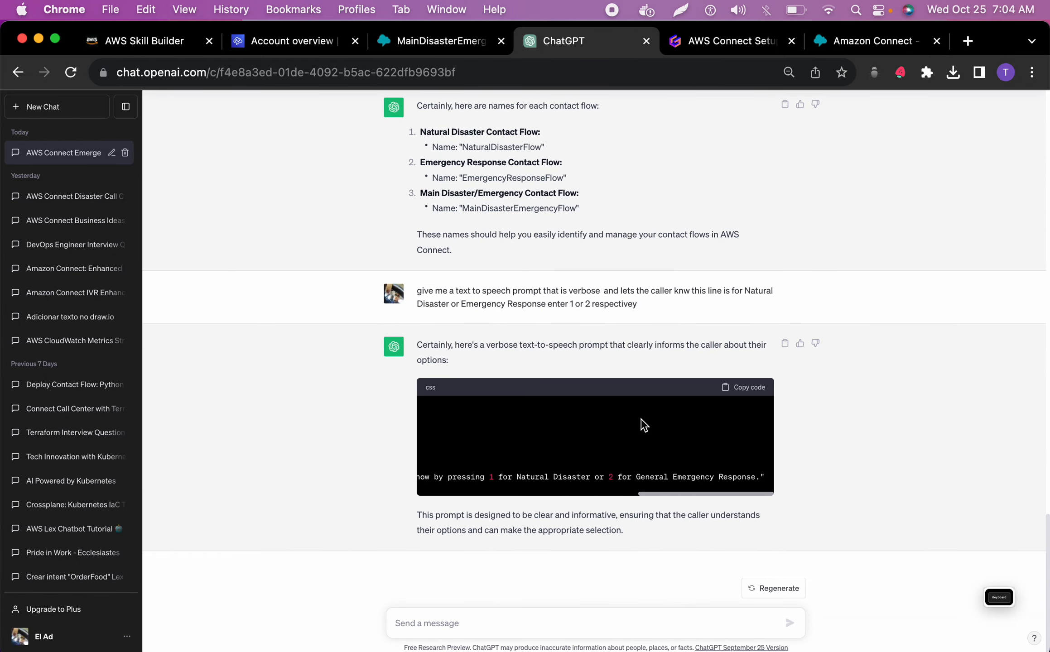
scroll(644, 426, "left", 3)
left_click_drag(652, 492, 450, 496)
right_click(511, 412)
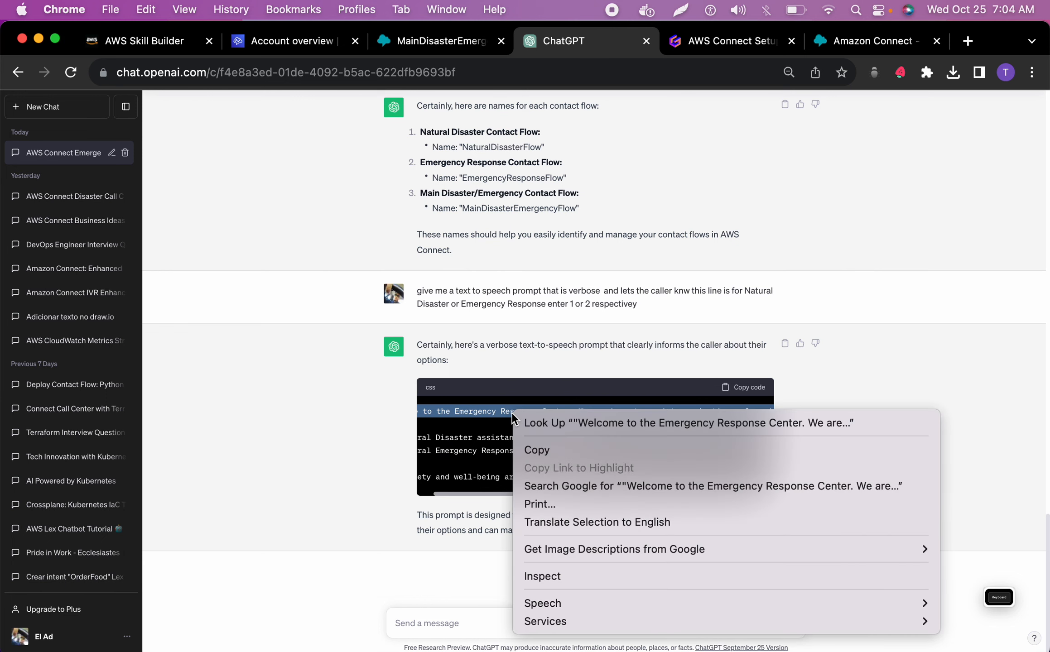
left_click(537, 450)
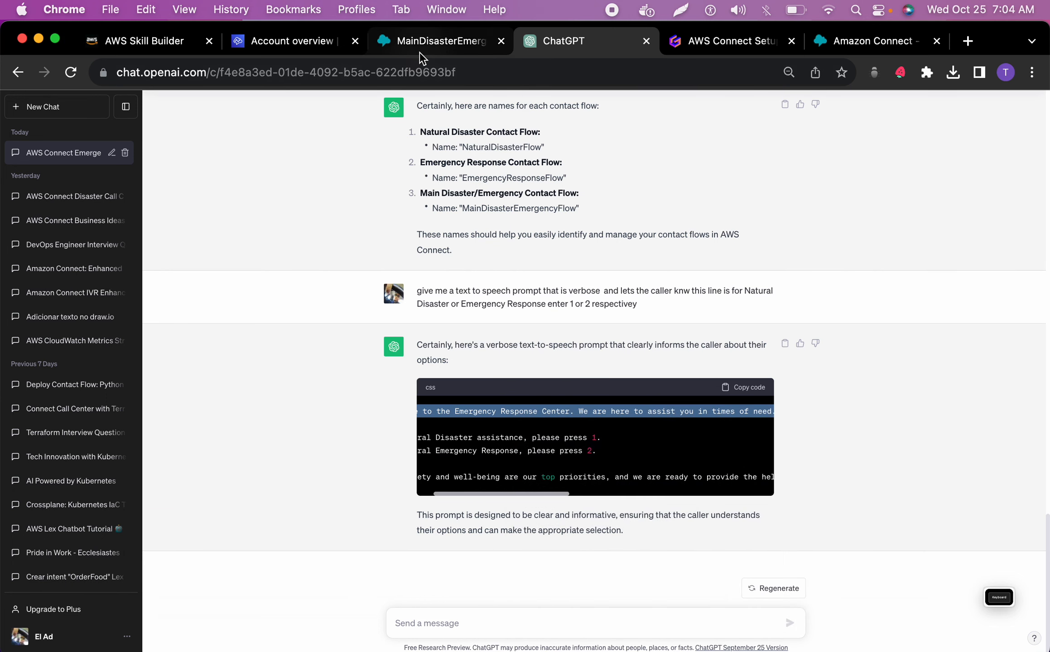
Back in Amazon Connect, set the spoken text to "Welcome to the Emergency Response Center. We are here to assist you in times of need." without the opening quotation mark
left_click(421, 51)
left_click(810, 512)
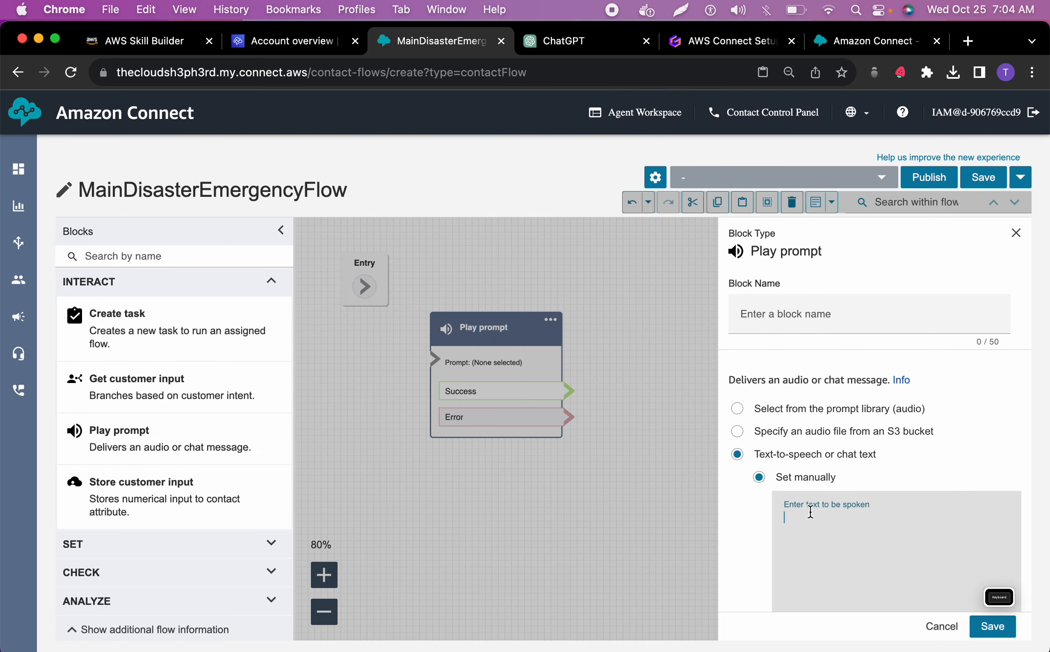
key("super+v")
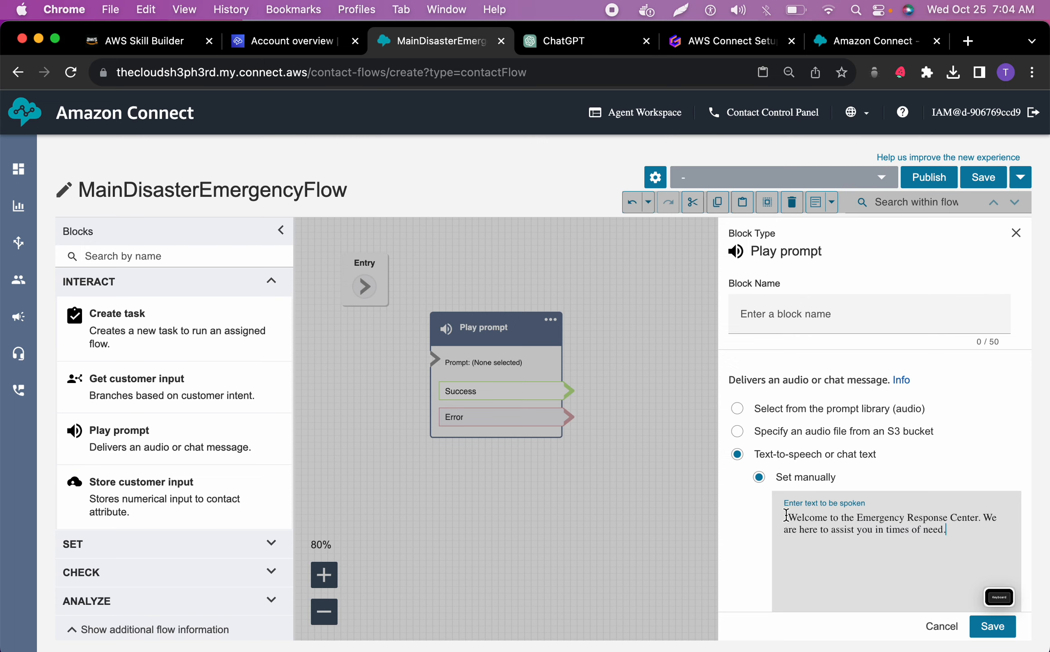
key("BackSpace")
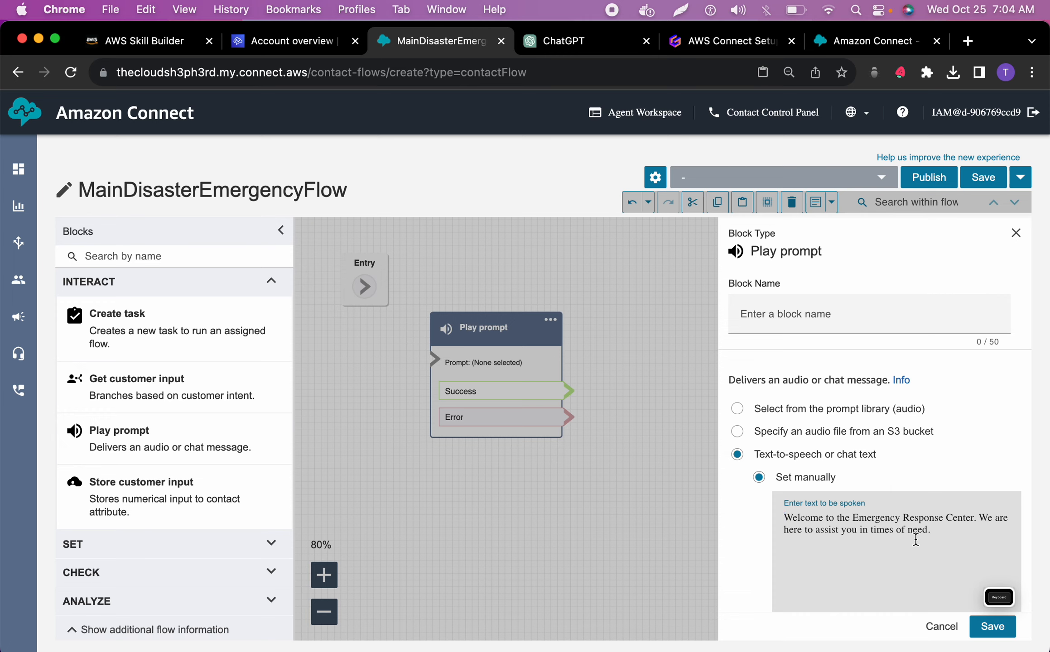
scroll(915, 539, "down", 4)
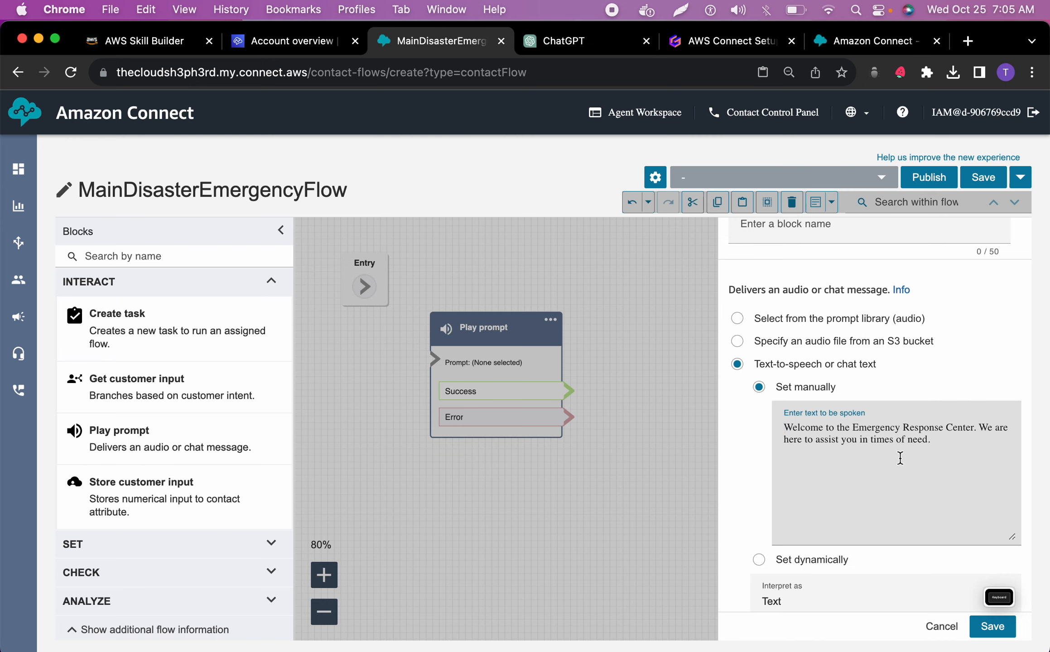
scroll(886, 475, "down", 1)
scroll(886, 476, "up", 5)
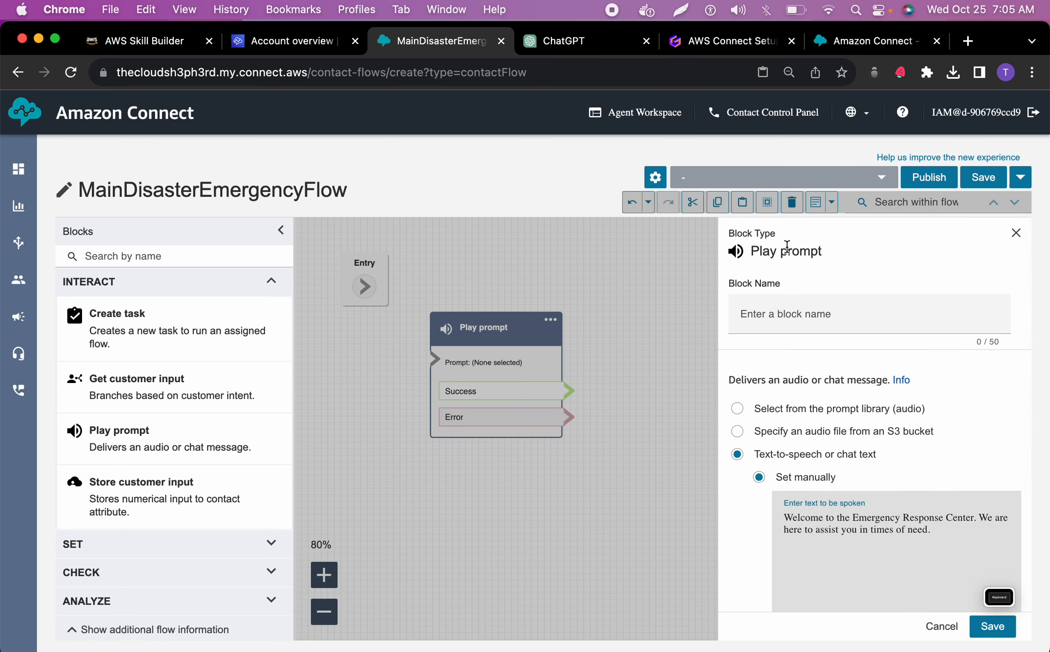
left_click(543, 41)
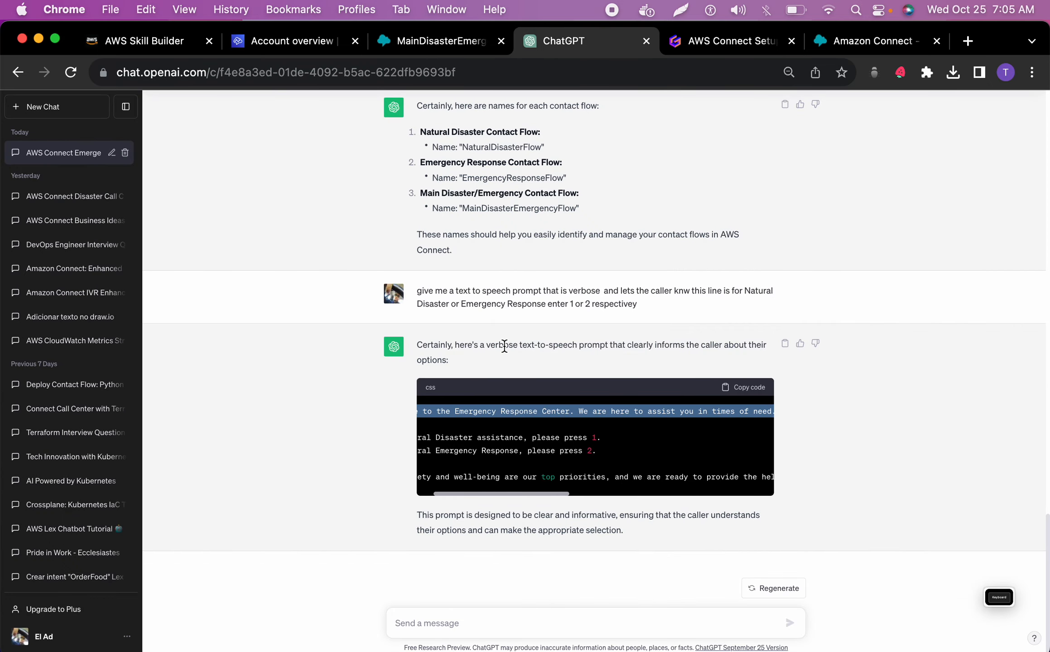
double_click(517, 207)
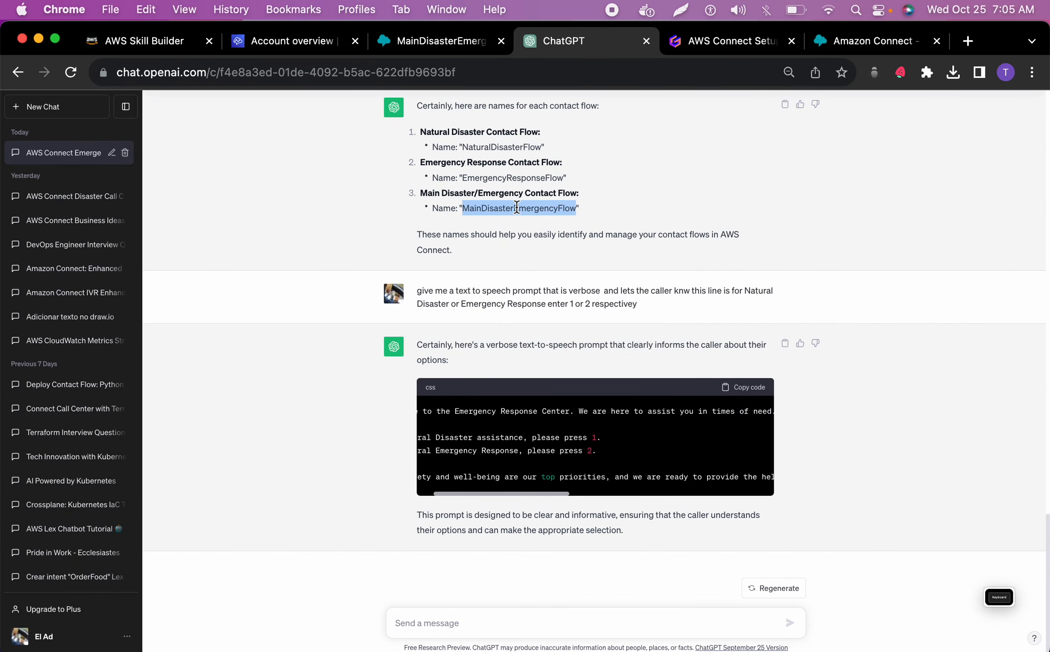
left_click(455, 191)
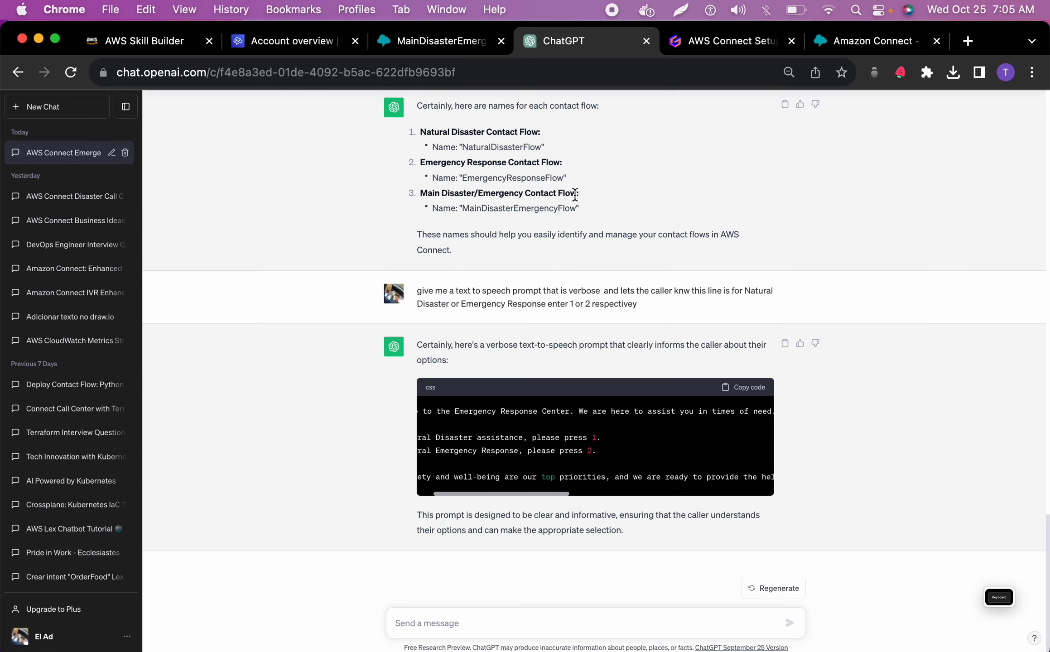
left_click_drag(576, 194, 459, 194)
left_click(544, 147)
left_click(718, 39)
left_click(590, 46)
left_click(427, 44)
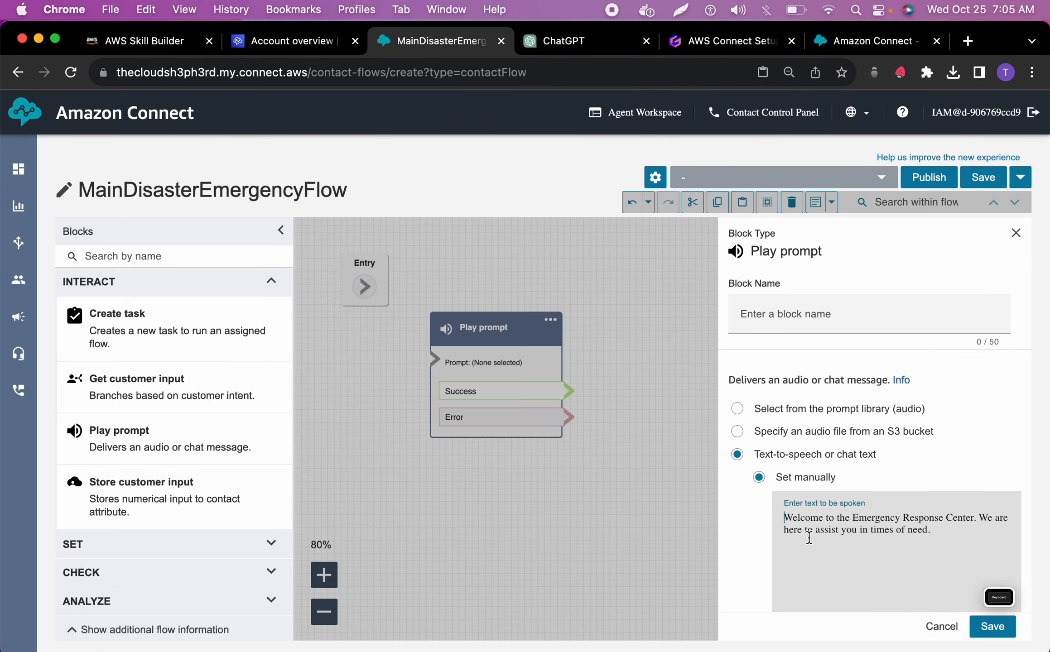
Save the Play prompt block's settings and connect the Entry block to it
left_click(985, 627)
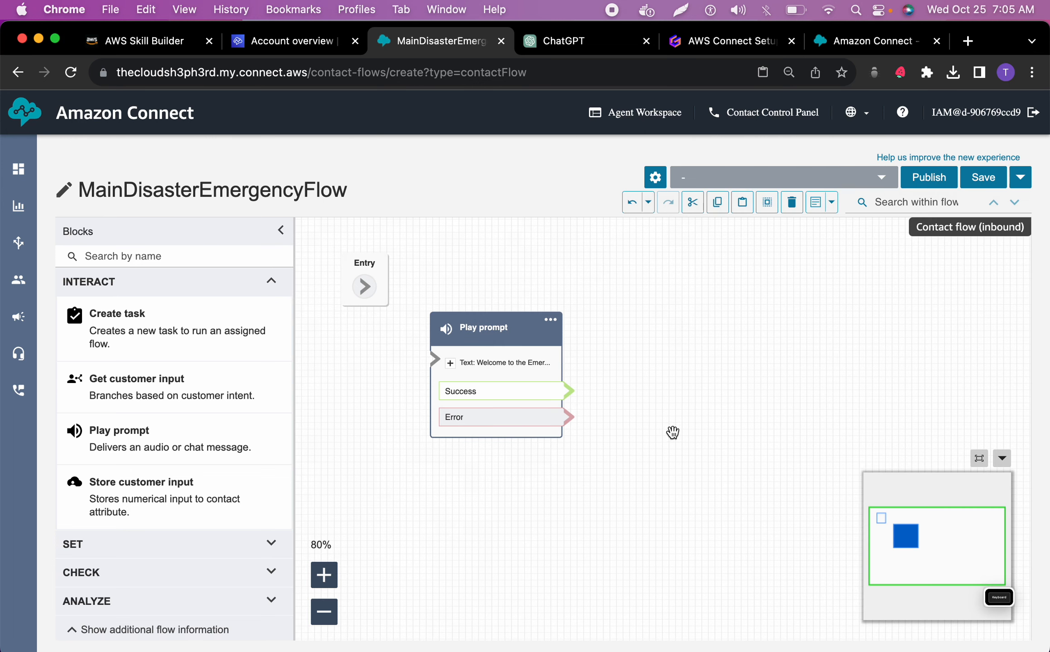
left_click_drag(368, 285, 438, 359)
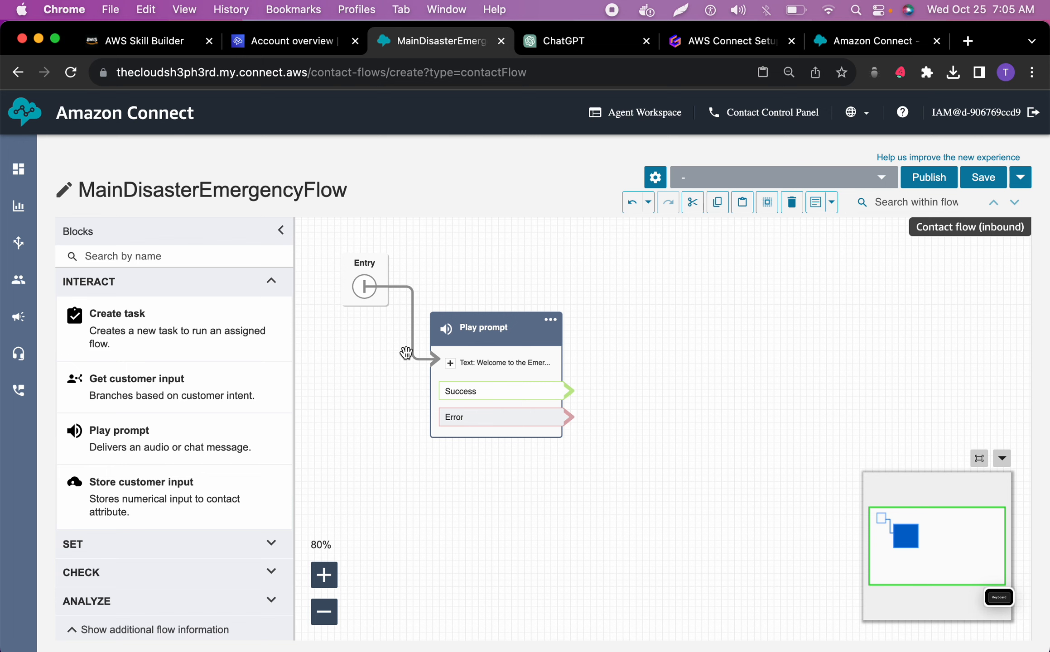
Add a Get customer input block, space out the flow's blocks diagonally, and connect the Play prompt's Success branch to the new block
left_click_drag(171, 398, 718, 365)
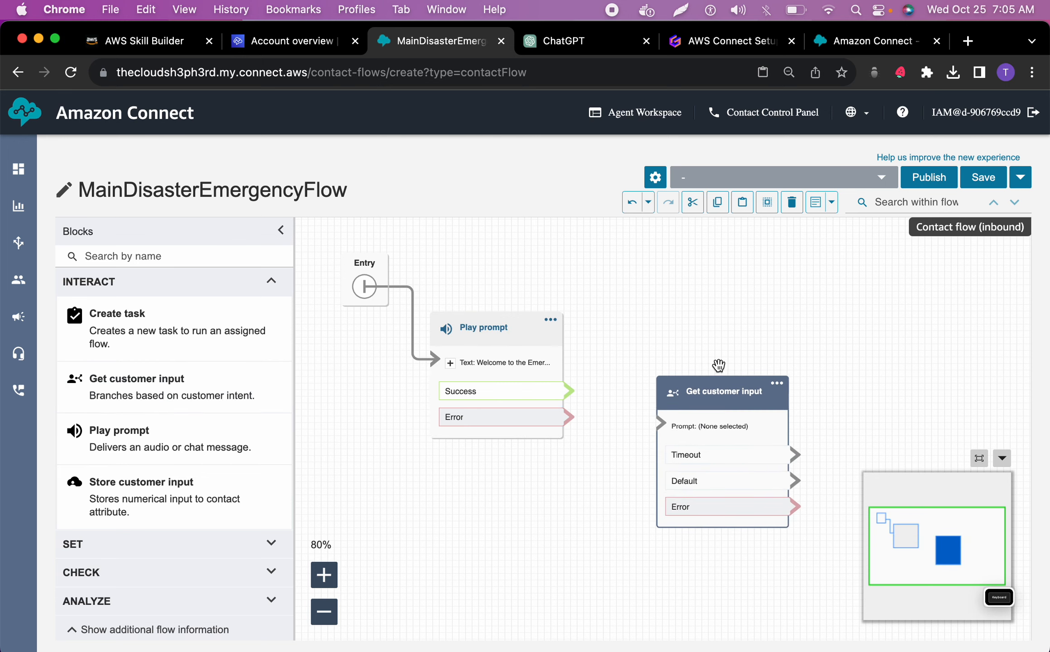
left_click(323, 611)
left_click(324, 611)
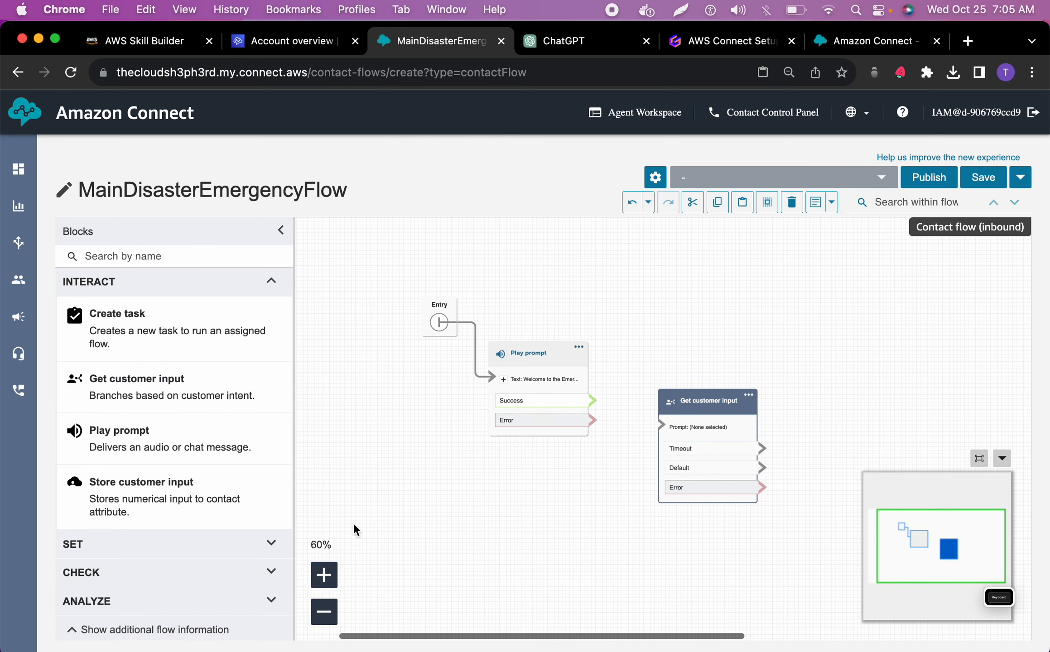
left_click_drag(436, 322, 320, 261)
left_click_drag(553, 358, 458, 319)
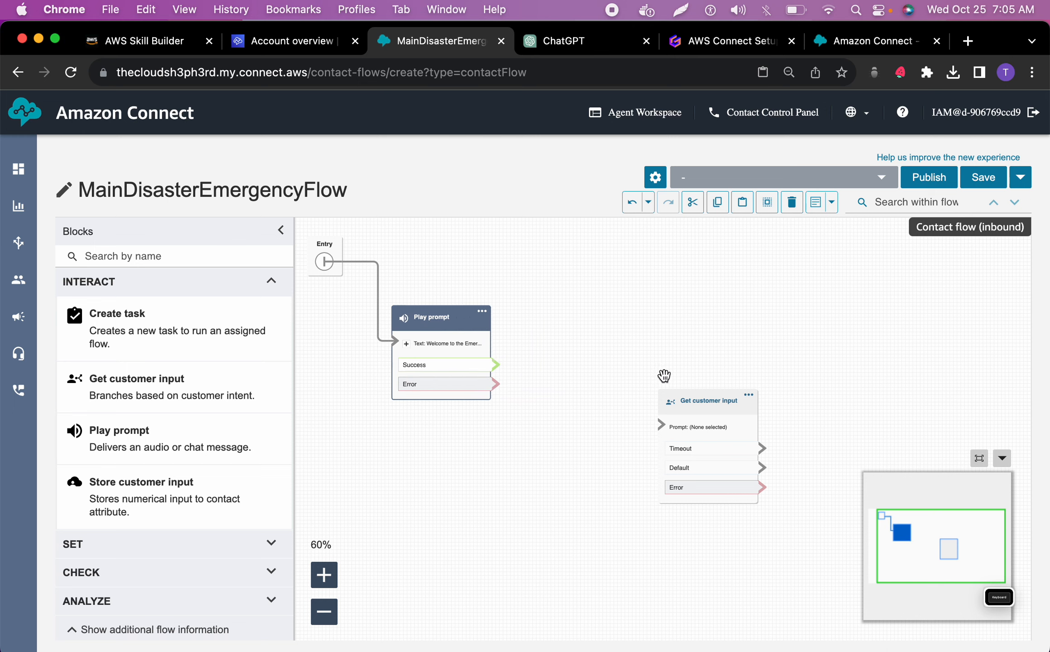
left_click_drag(681, 402, 568, 415)
left_click_drag(496, 363, 553, 460)
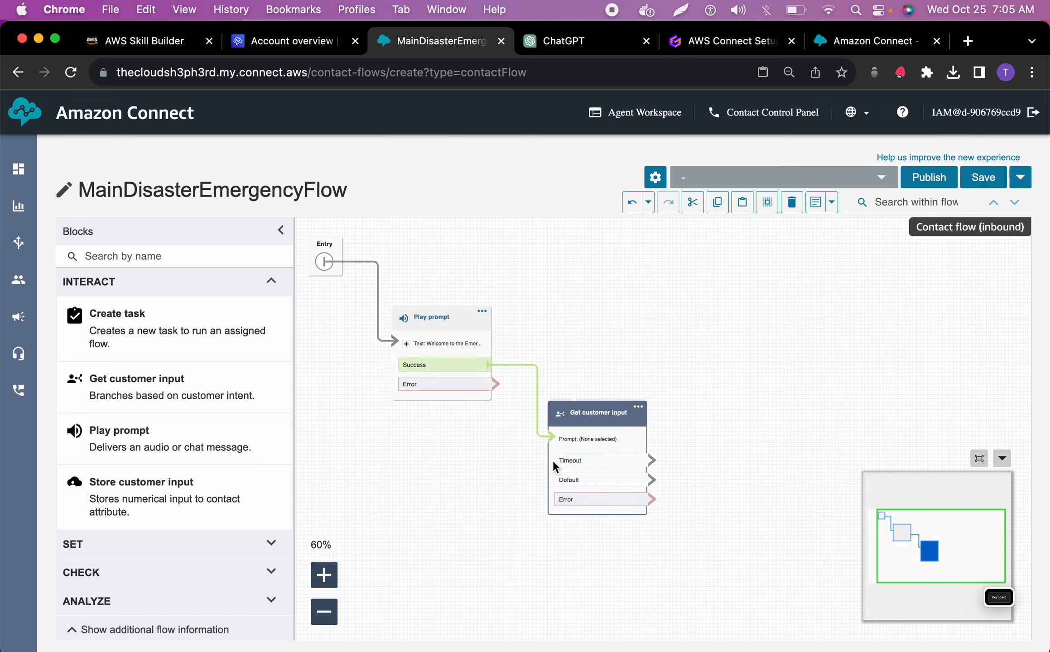
Open the Get customer input block's settings and choose manually set text-to-speech or chat text
left_click(625, 418)
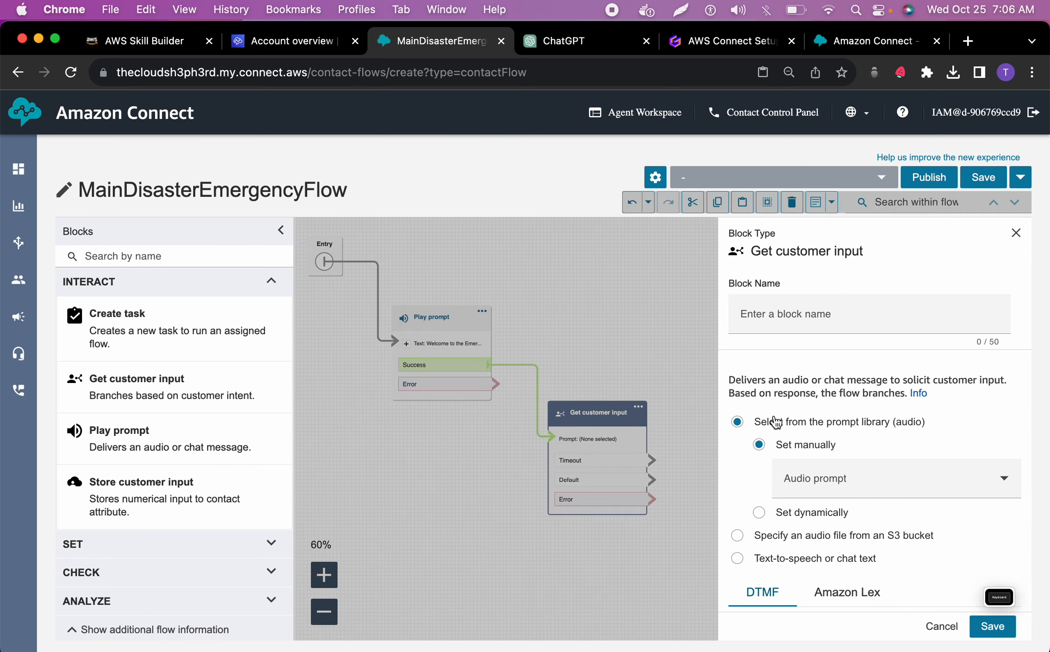
scroll(777, 519, "down", 1)
left_click(777, 526)
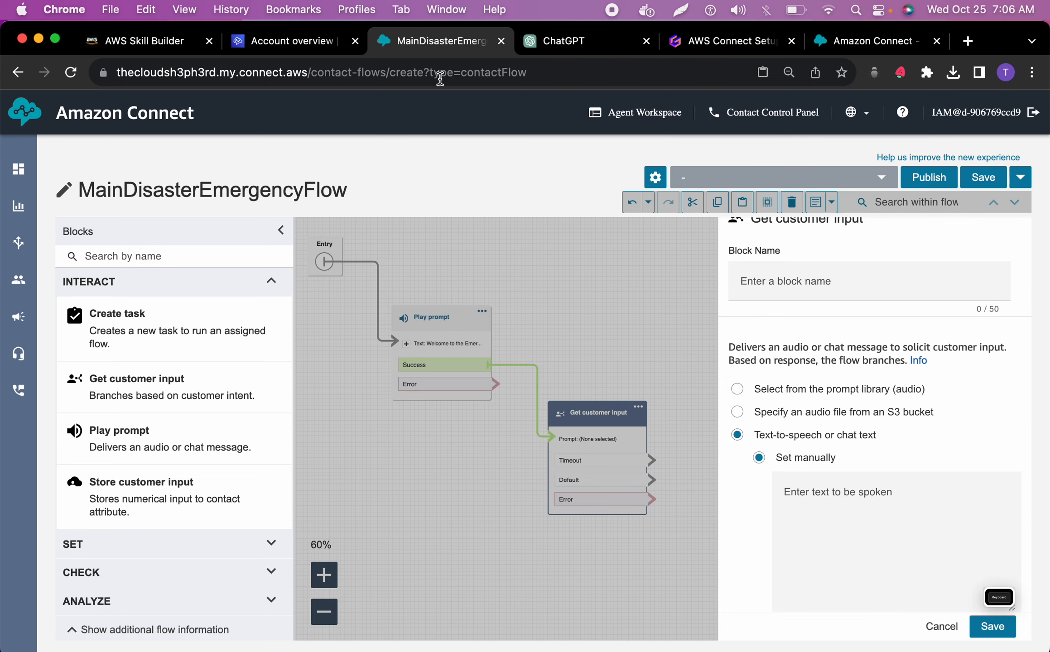
Copy the two lines for Natural Disaster (1) and General Emergency Response (2) from the ChatGPT prompt, and return to the Amazon Connect flow
left_click(575, 43)
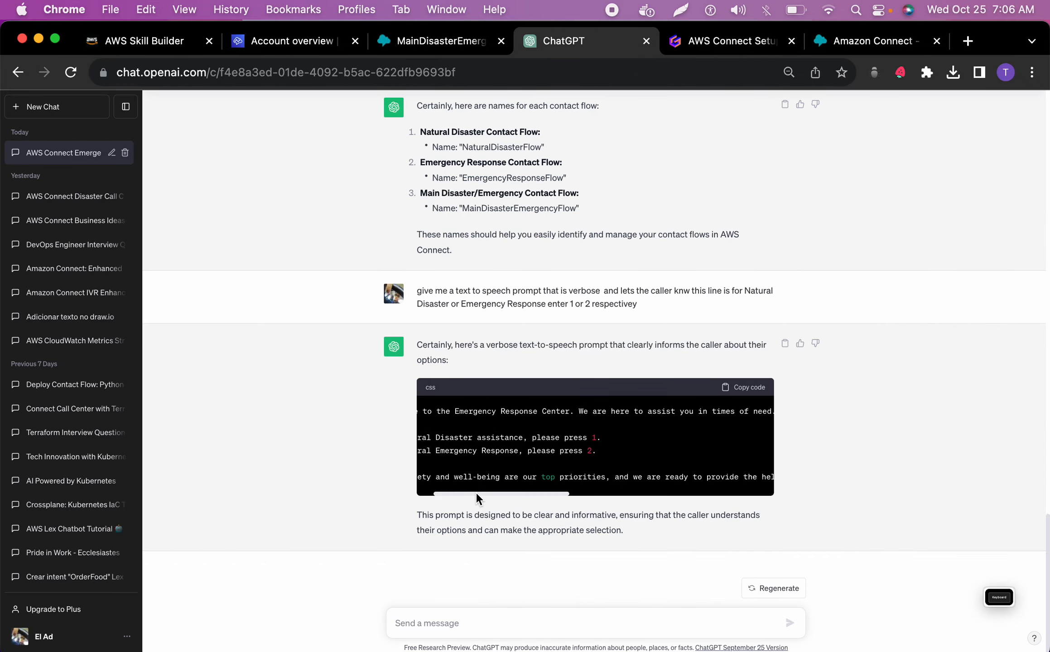
left_click_drag(475, 493, 440, 492)
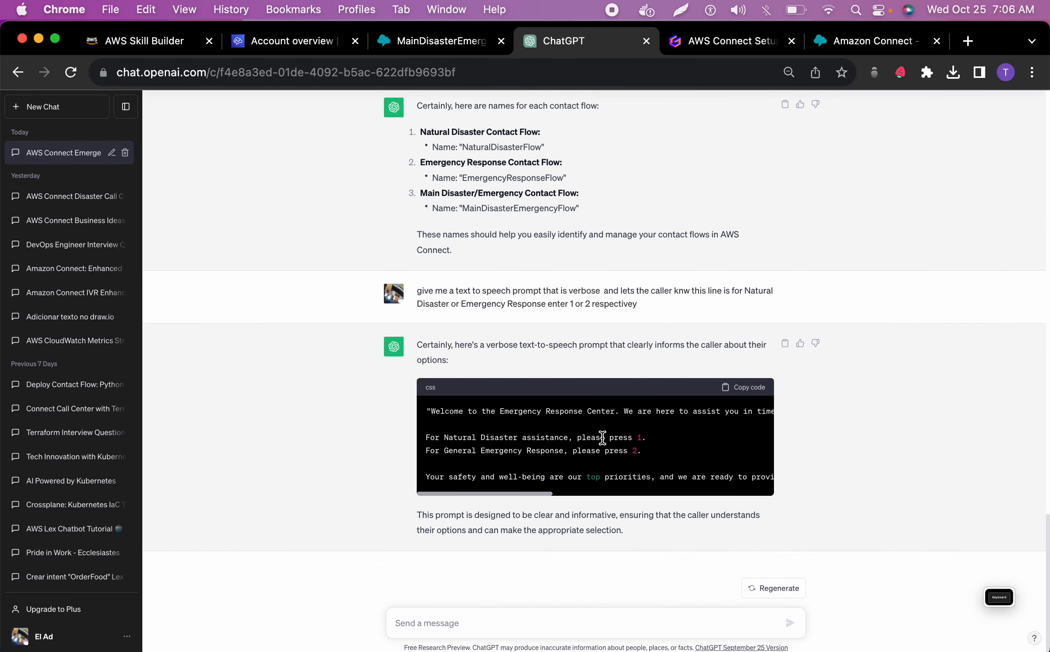
left_click_drag(648, 456, 468, 439)
left_click(468, 439)
left_click_drag(425, 437, 670, 469)
key("super+c")
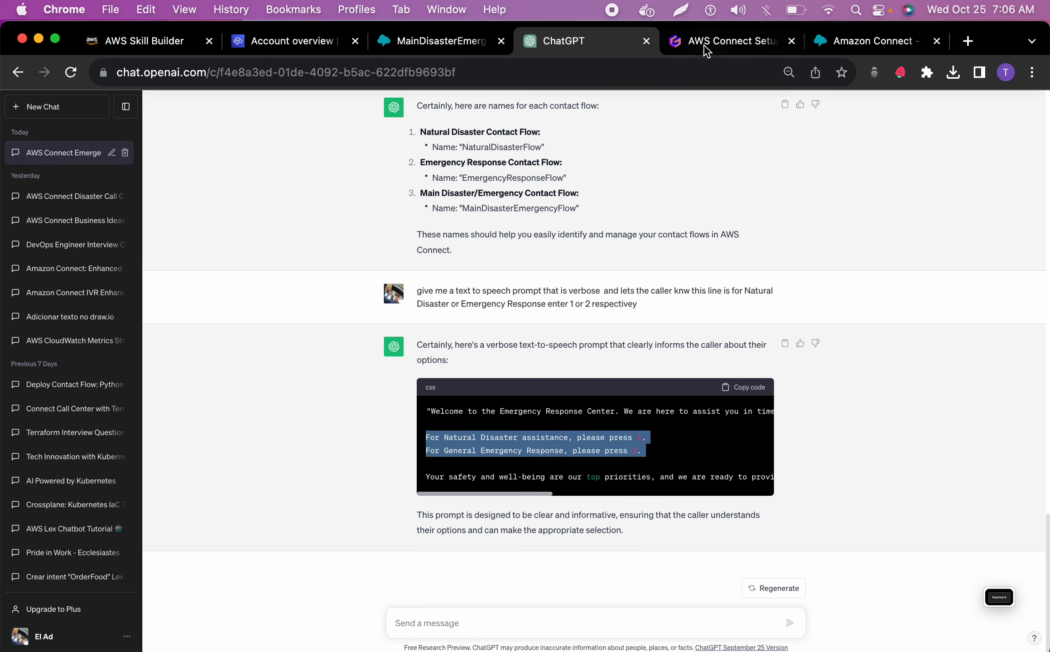
left_click(452, 41)
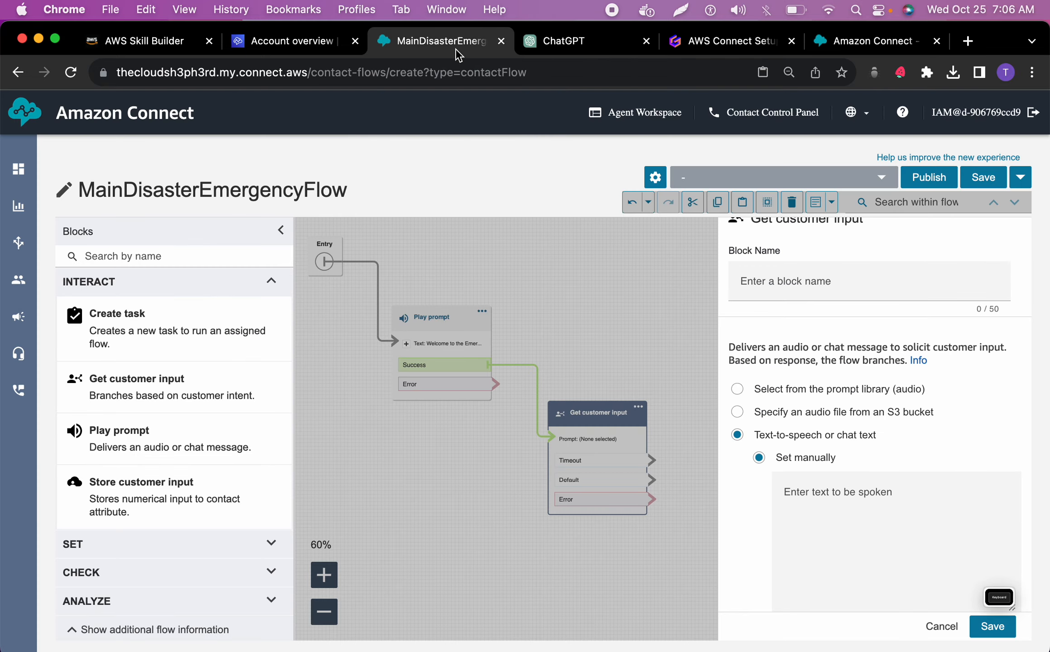
Paste the copied Natural Disaster and General Emergency Response lines as the Get customer input block's text to be spoken
left_click(839, 513)
key("super+v")
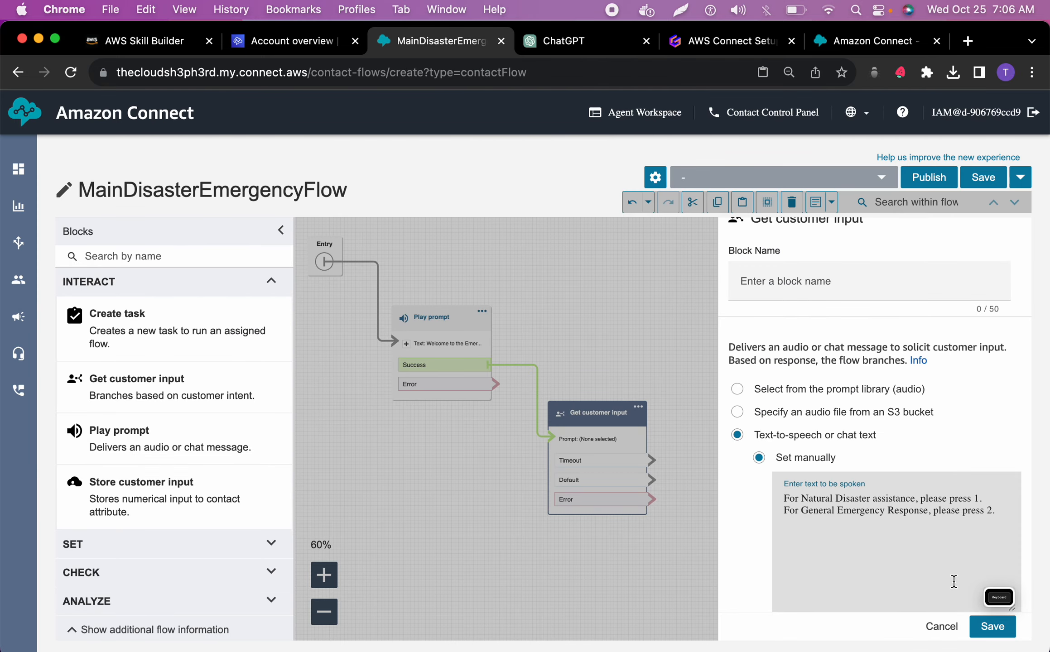
scroll(789, 602, "down", 10)
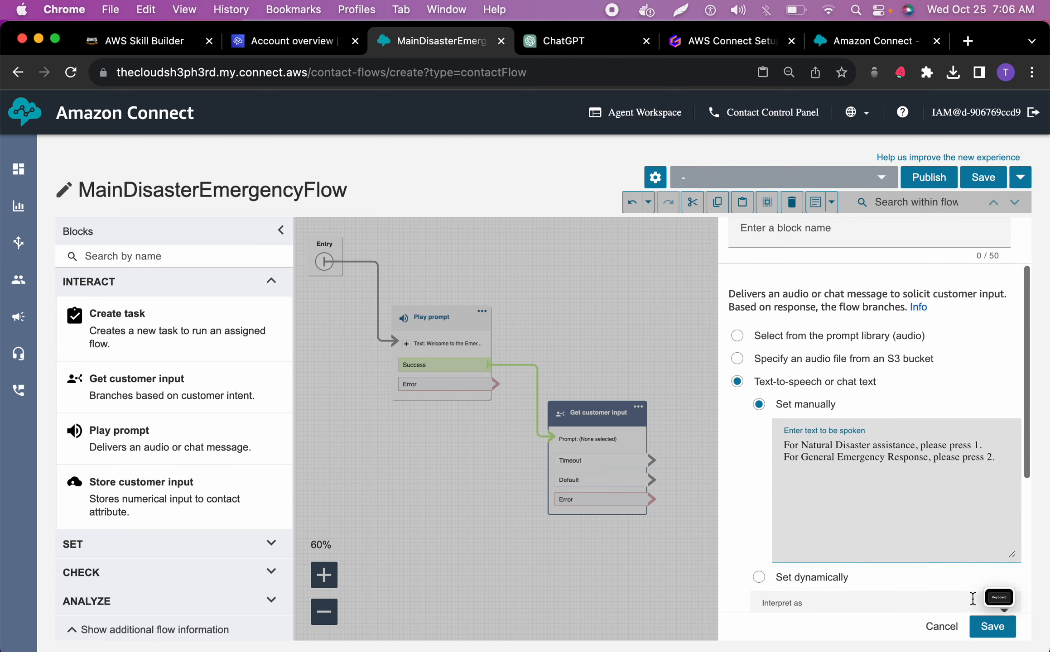
Add DTMF conditions for options 1 and 2 to the Get customer input block and save its settings
left_click(755, 591)
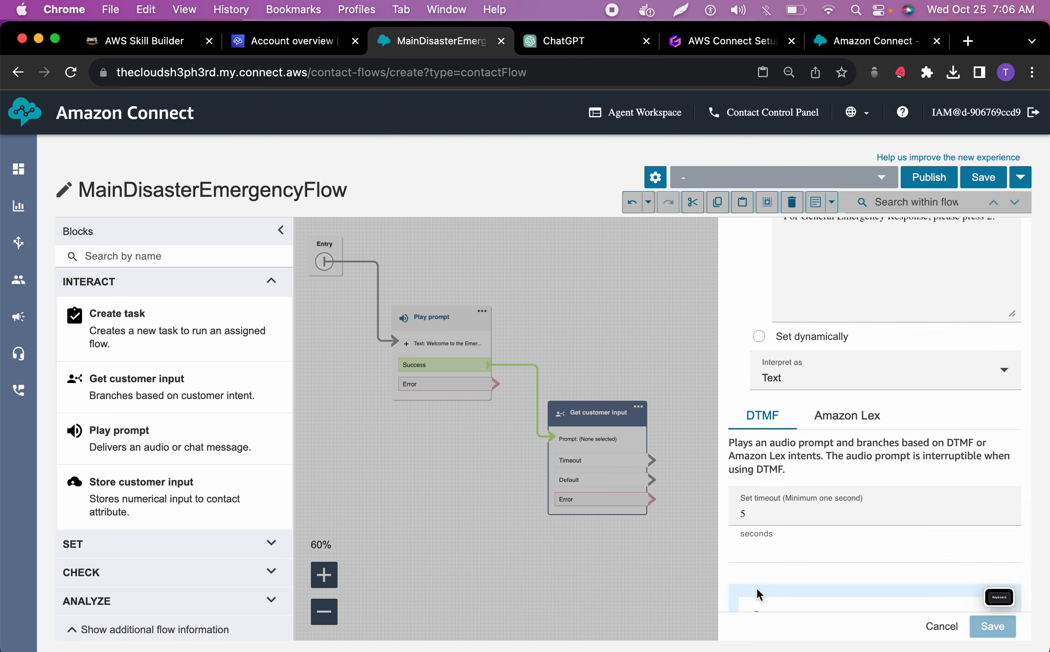
left_click(804, 534)
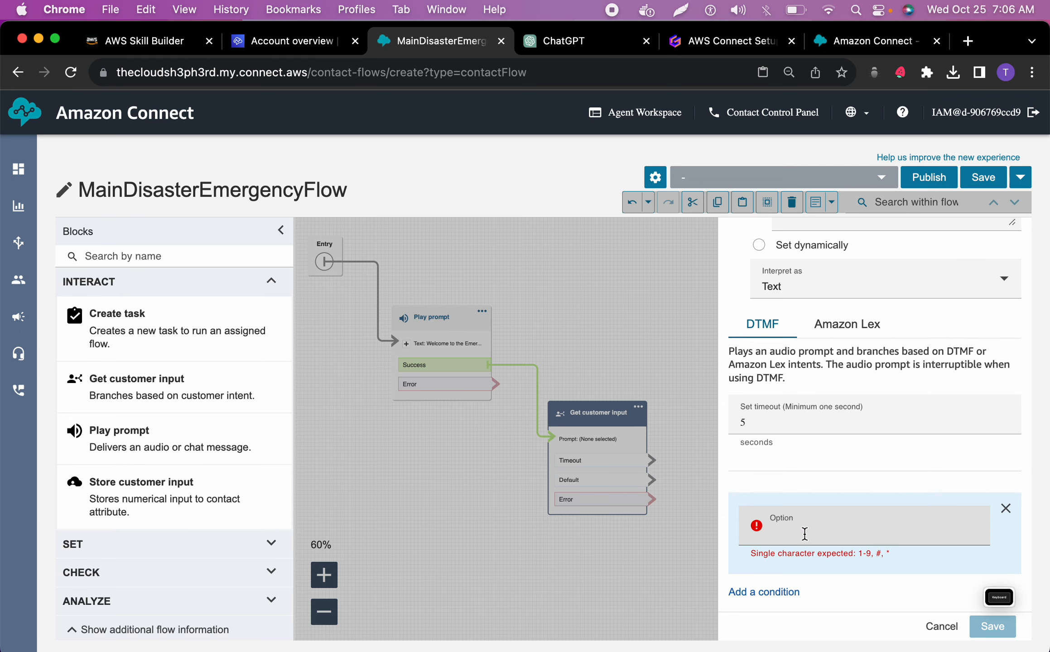
type("1")
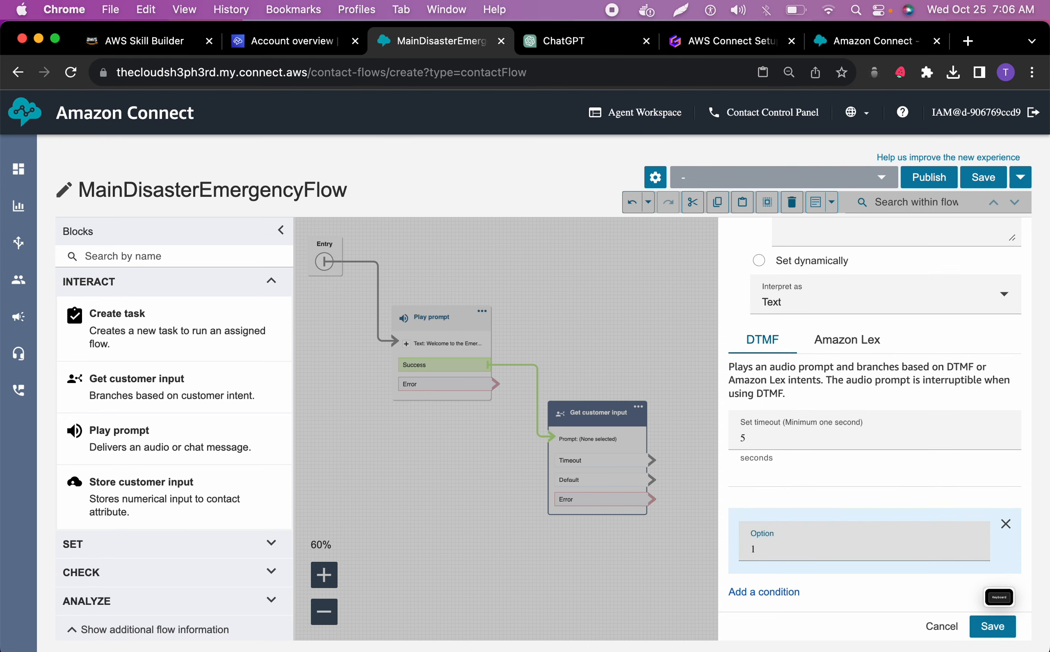
left_click(761, 591)
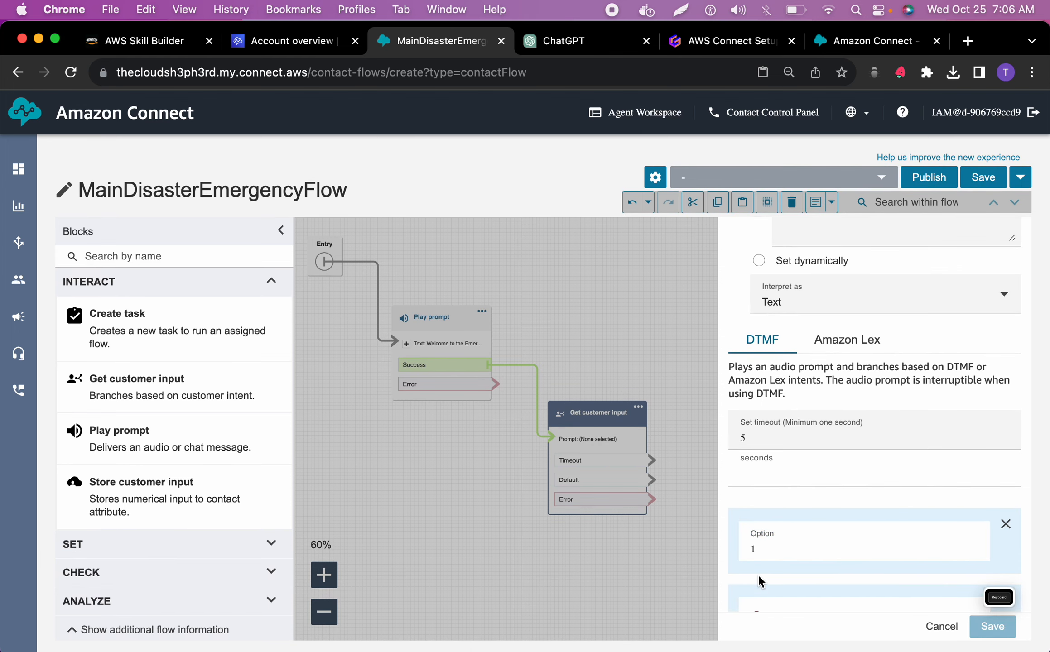
left_click(766, 542)
type("2")
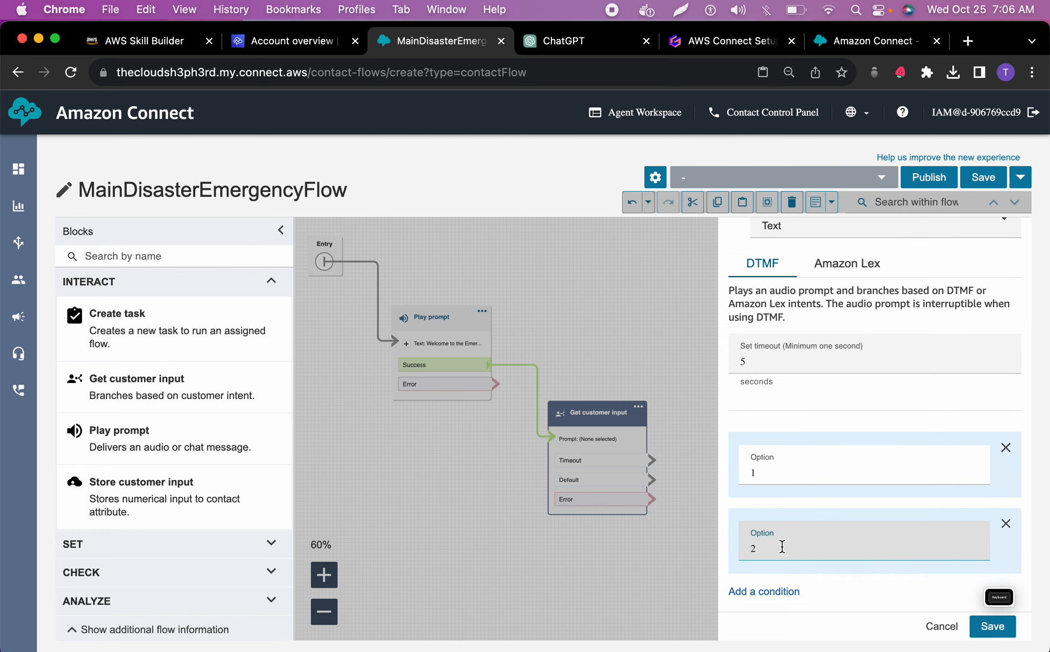
left_click(990, 627)
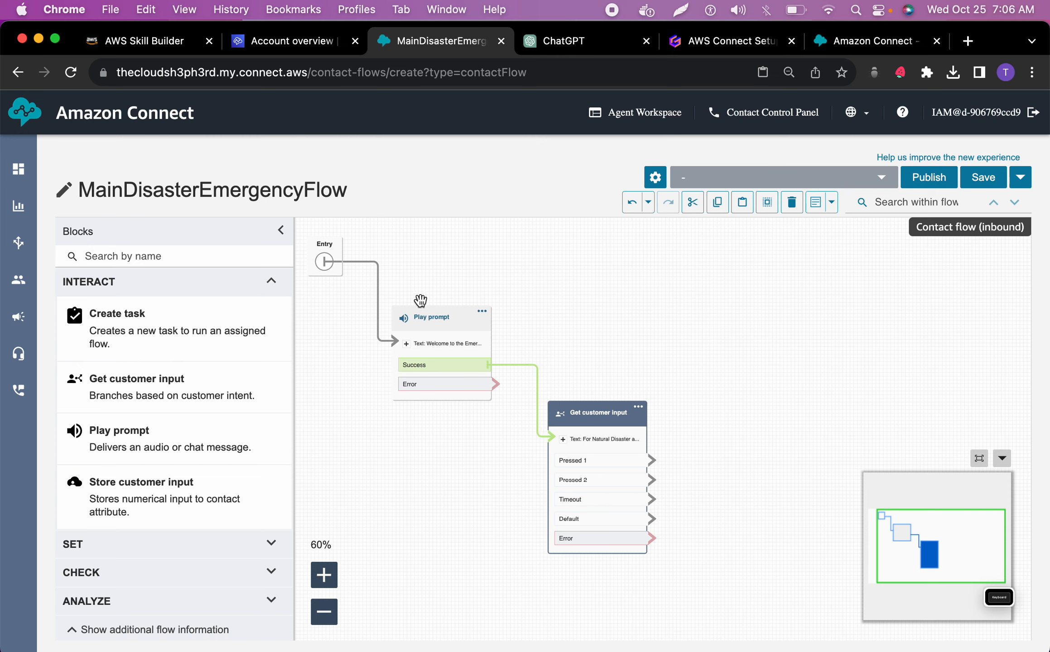
Open the Play prompt block's settings, copy the "Your safety and well-being" line from the ChatGPT prompt, and return to the flow
left_click(445, 343)
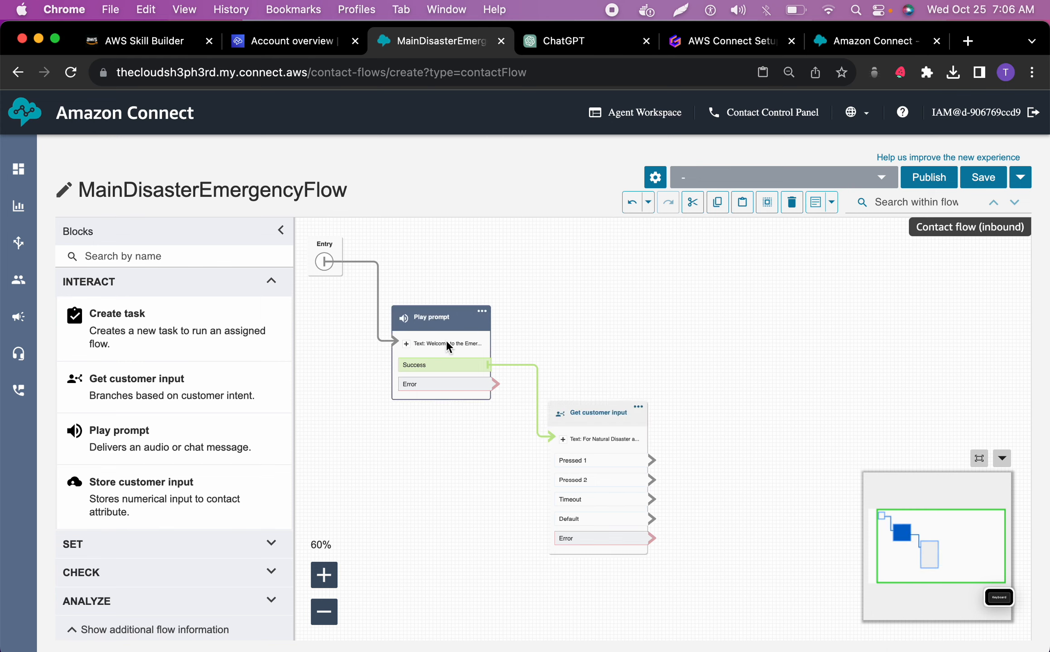
left_click(482, 312)
left_click(494, 322)
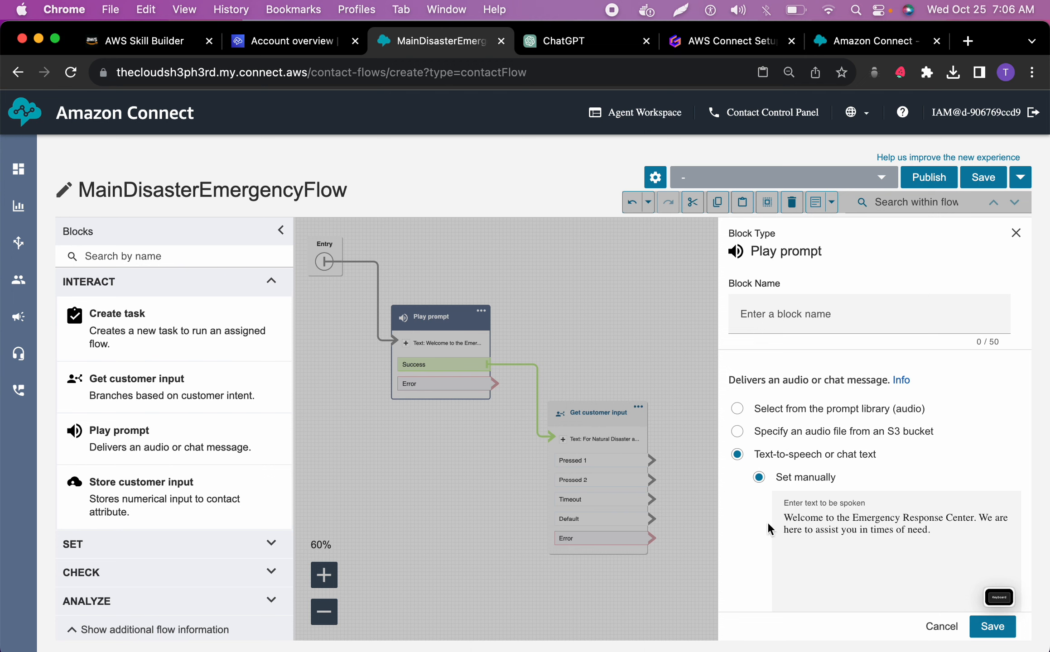
left_click(573, 53)
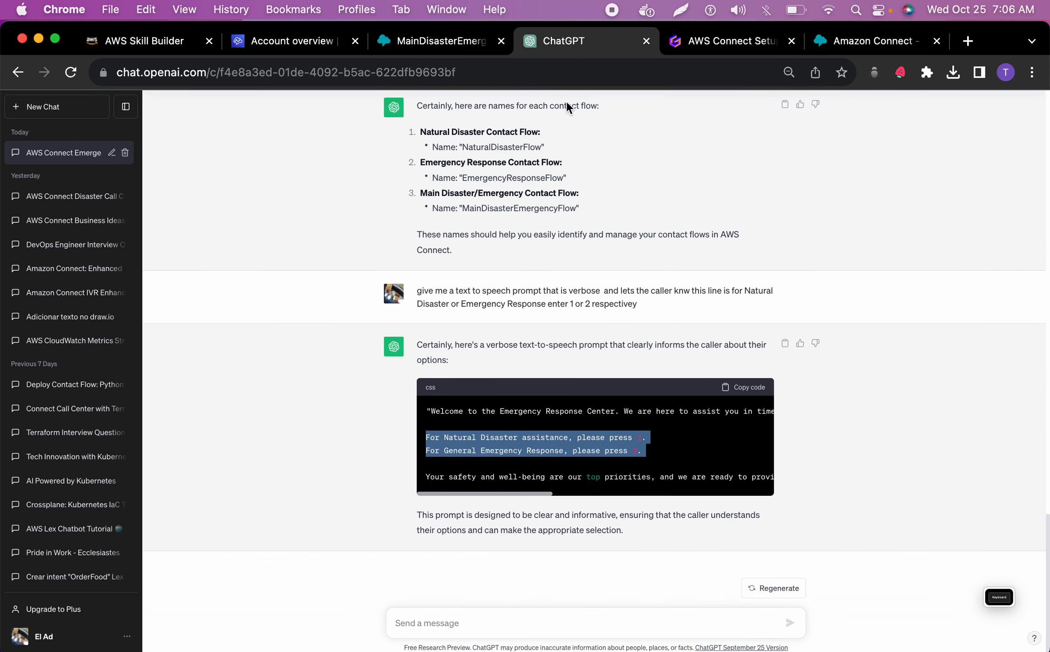
triple_click(524, 478)
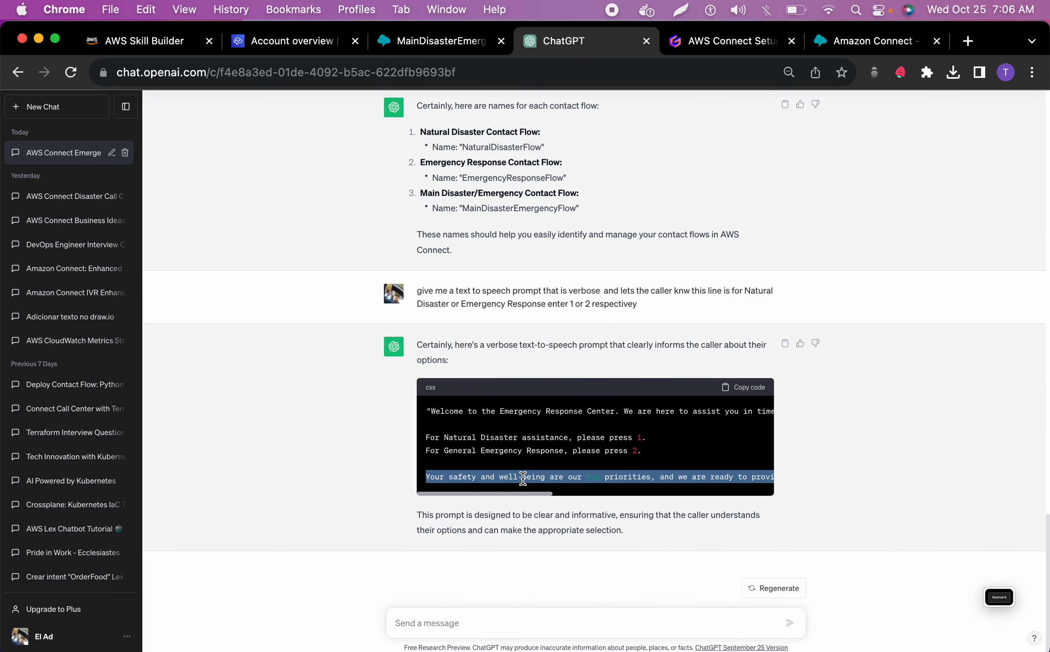
left_click(416, 40)
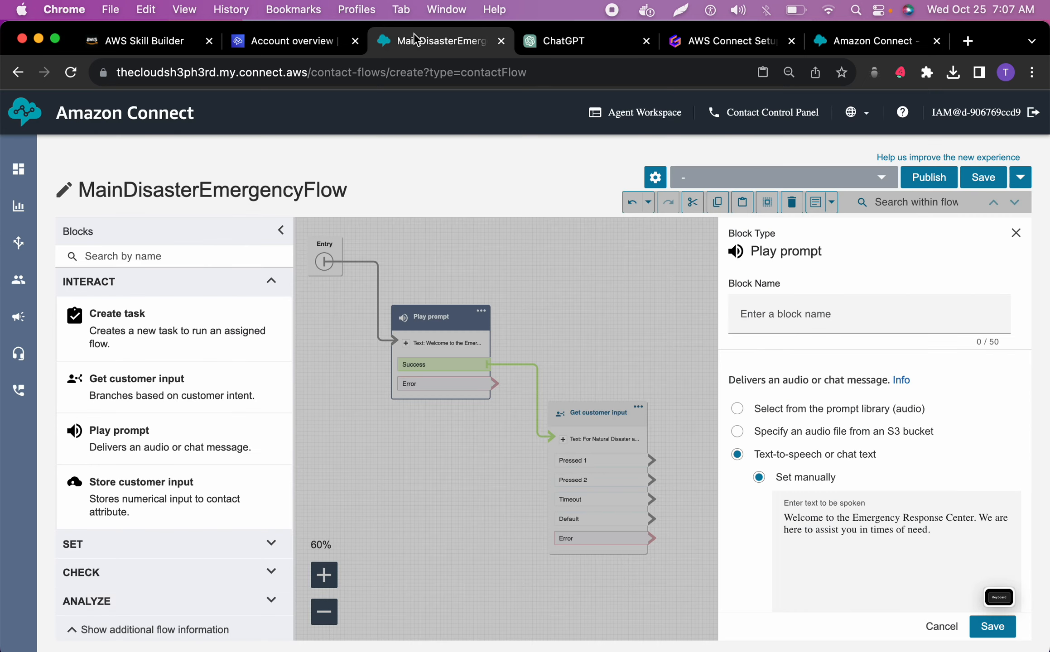
Append the copied safety line to the welcome text without its "Please make your selection now" sentence, and save the Play prompt block
left_click(933, 534)
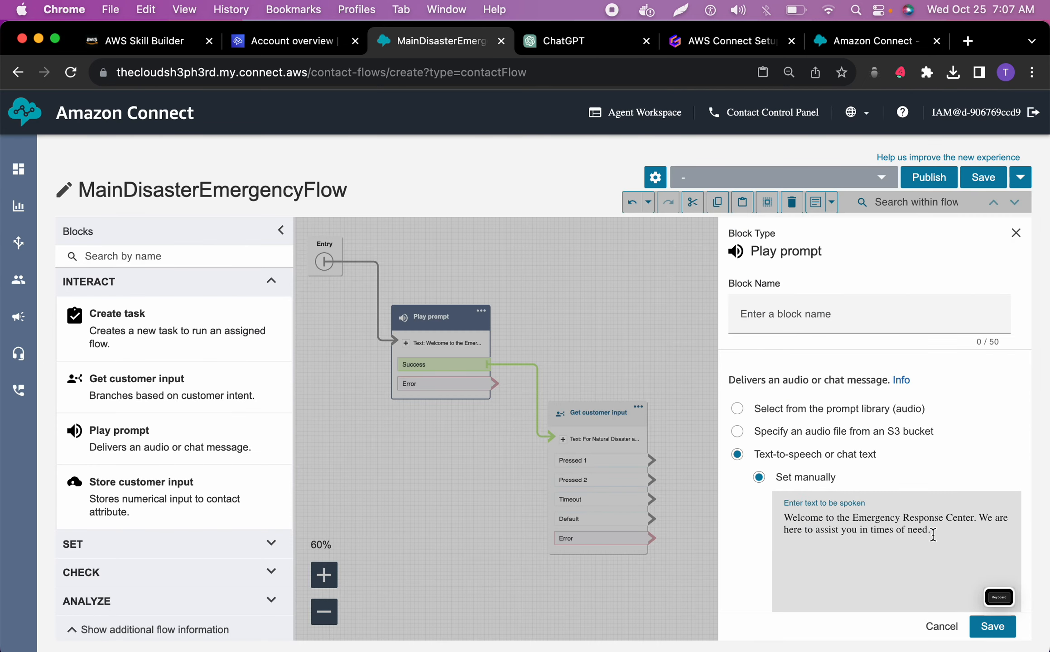
type("Your safety and well-being are our top priorities, and we are ready to provide the help you need. Please make your selection now by pressing 1 for Natural Disaster or 2 for General Emergency Response.")
scroll(931, 538, "down", 2)
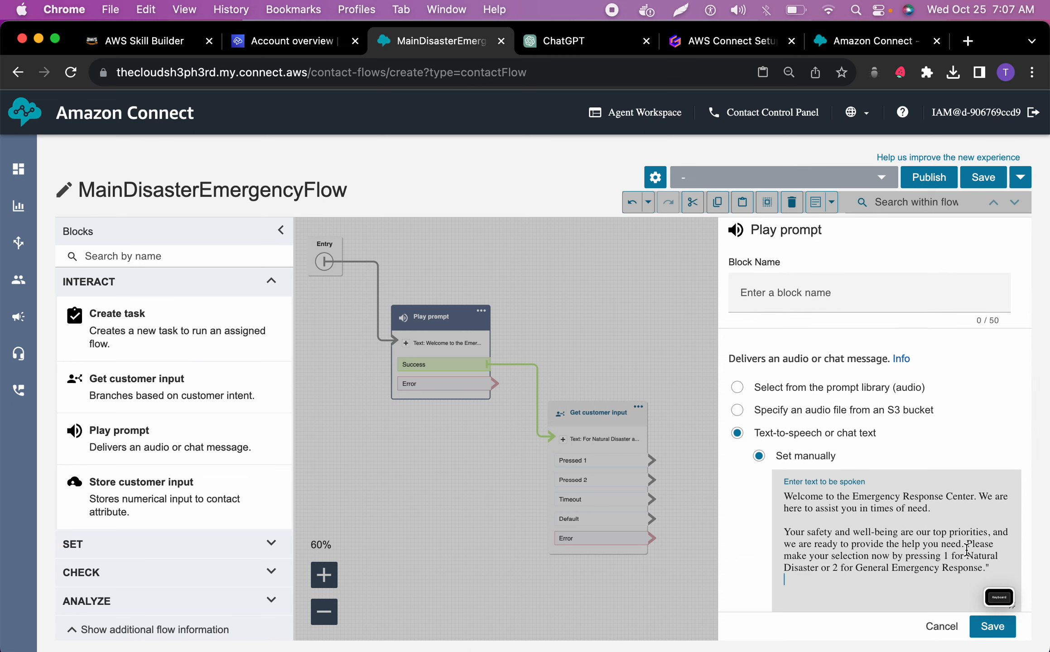
left_click_drag(966, 552, 991, 574)
key("BackSpace")
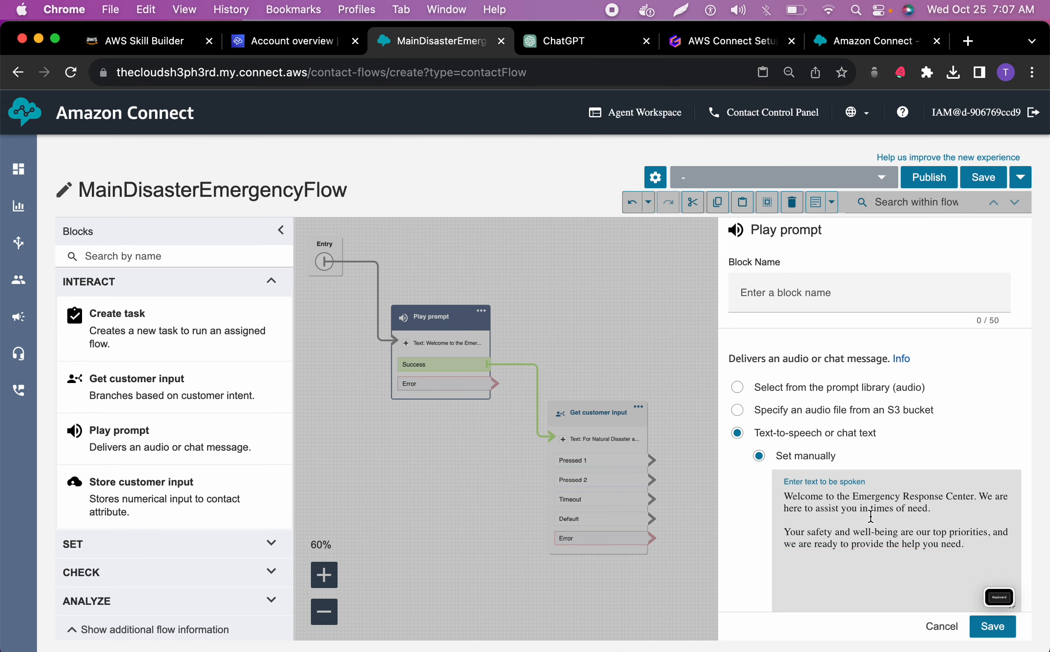
left_click(992, 627)
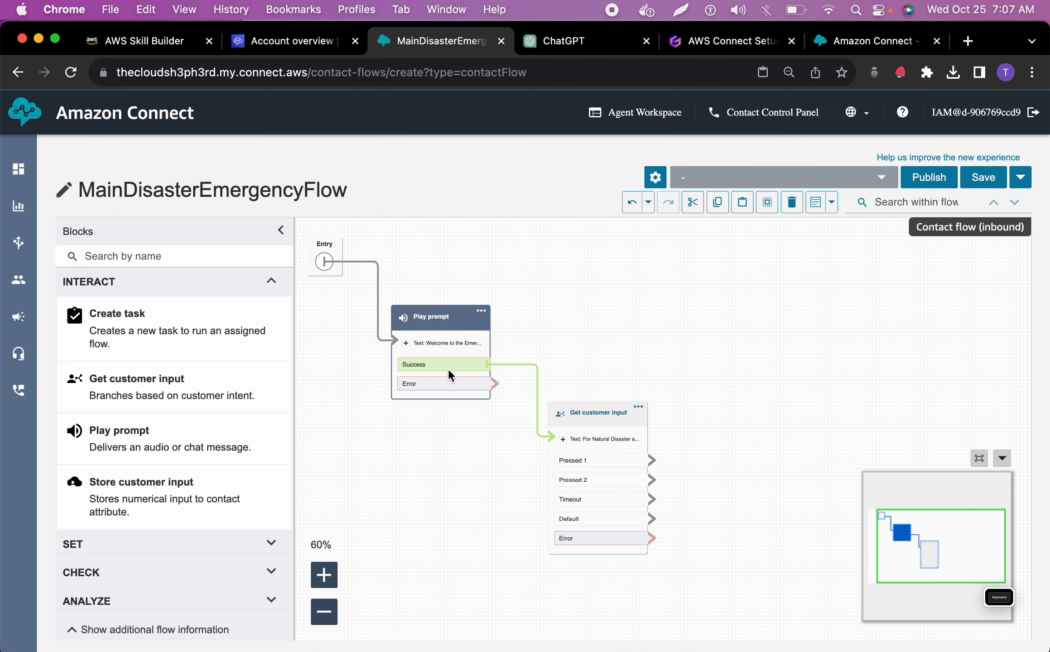
Move the Play prompt and Get customer input blocks closer to Entry, and add a Transfer to flow block in the upper canvas
left_click_drag(444, 327, 380, 345)
left_click_drag(591, 413, 503, 424)
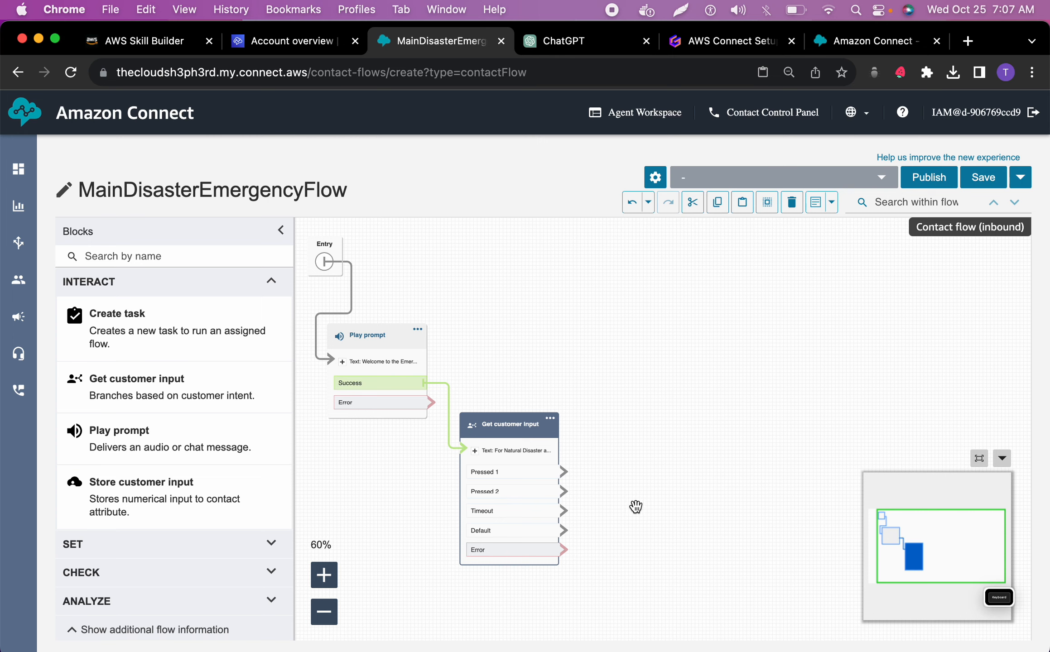
scroll(160, 541, "down", 2)
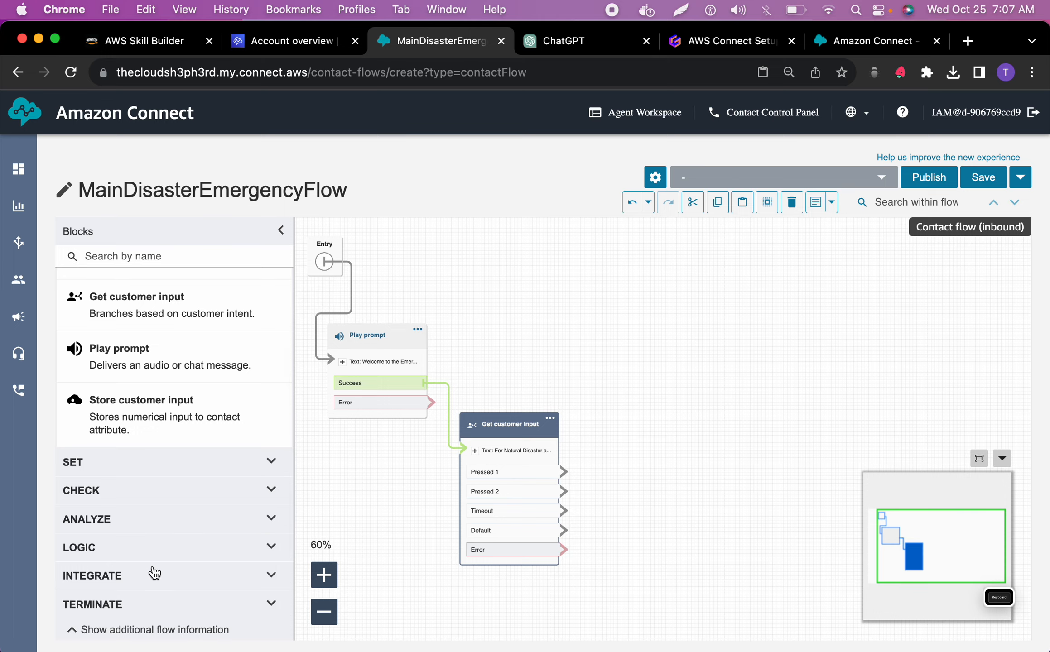
left_click(138, 615)
scroll(169, 504, "down", 4)
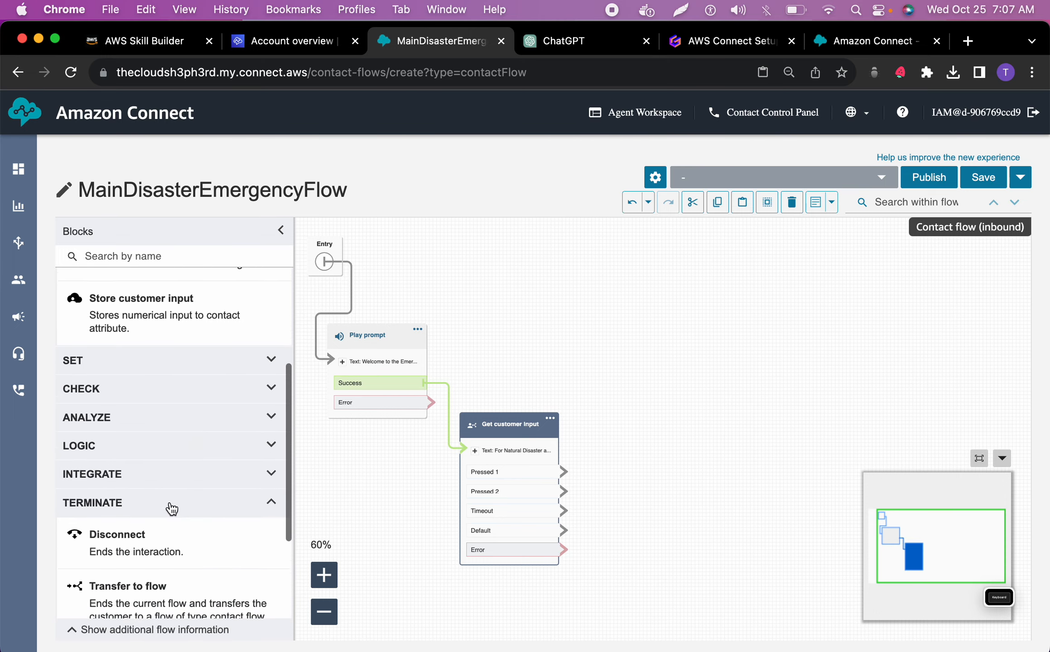
scroll(170, 502, "down", 2)
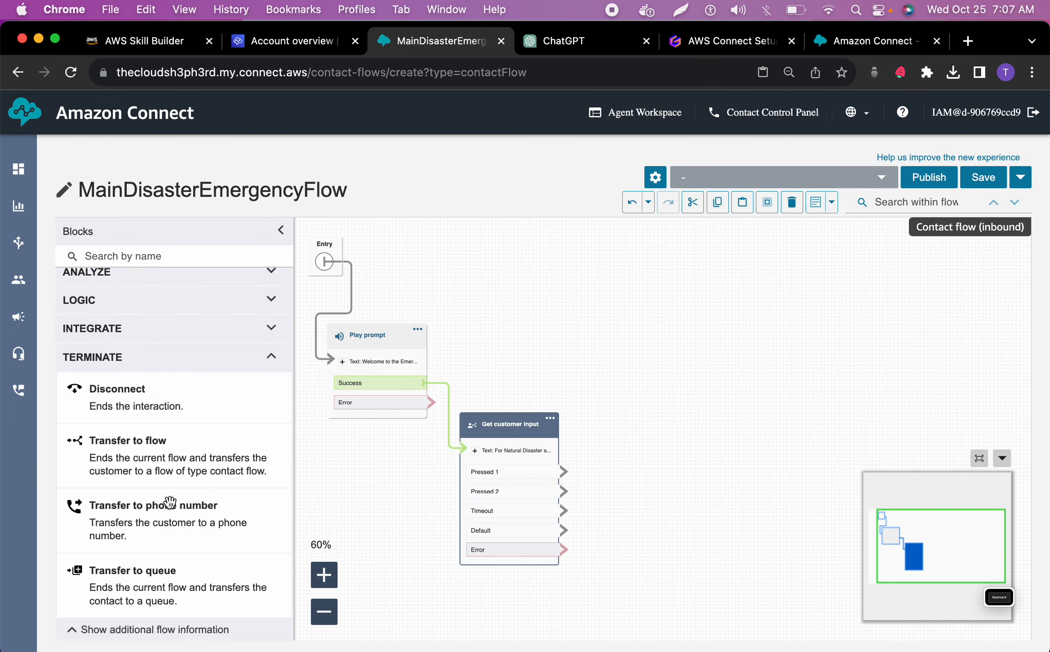
left_click_drag(129, 441, 698, 308)
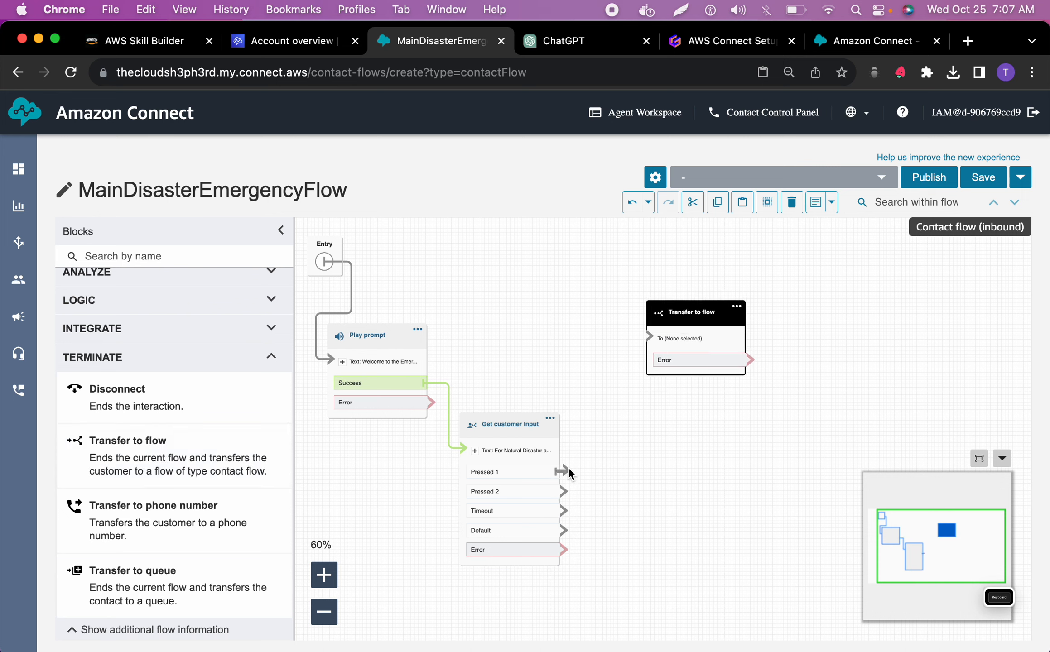
Connect the Pressed 1 branch to the Transfer to flow block, and move that block slightly farther from the menu block
left_click_drag(567, 471, 651, 336)
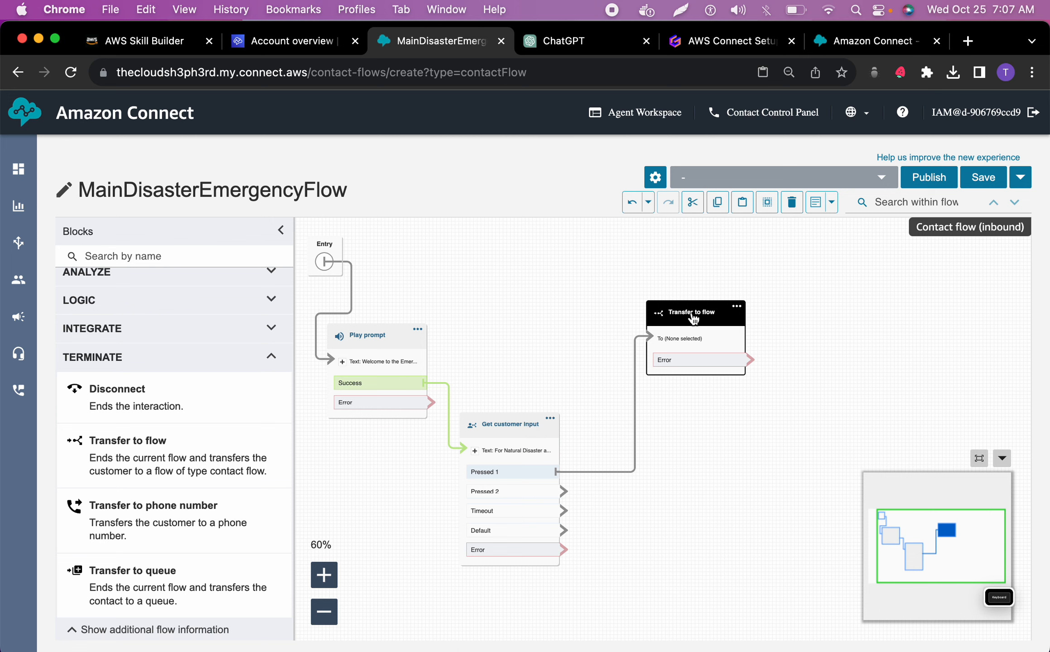
left_click(1002, 458)
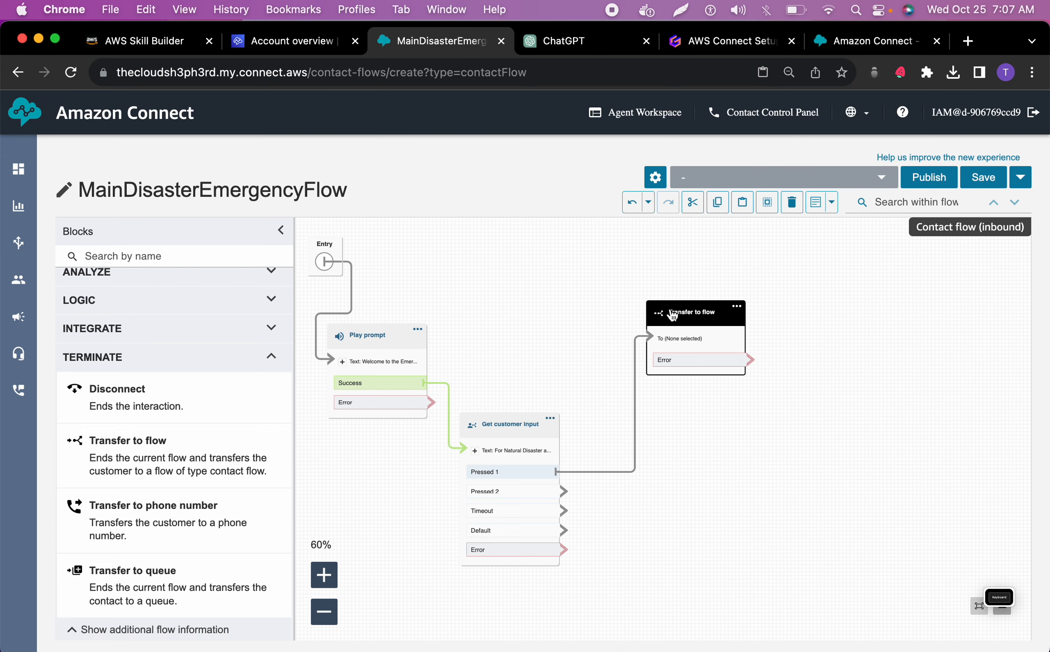
left_click_drag(693, 314, 724, 312)
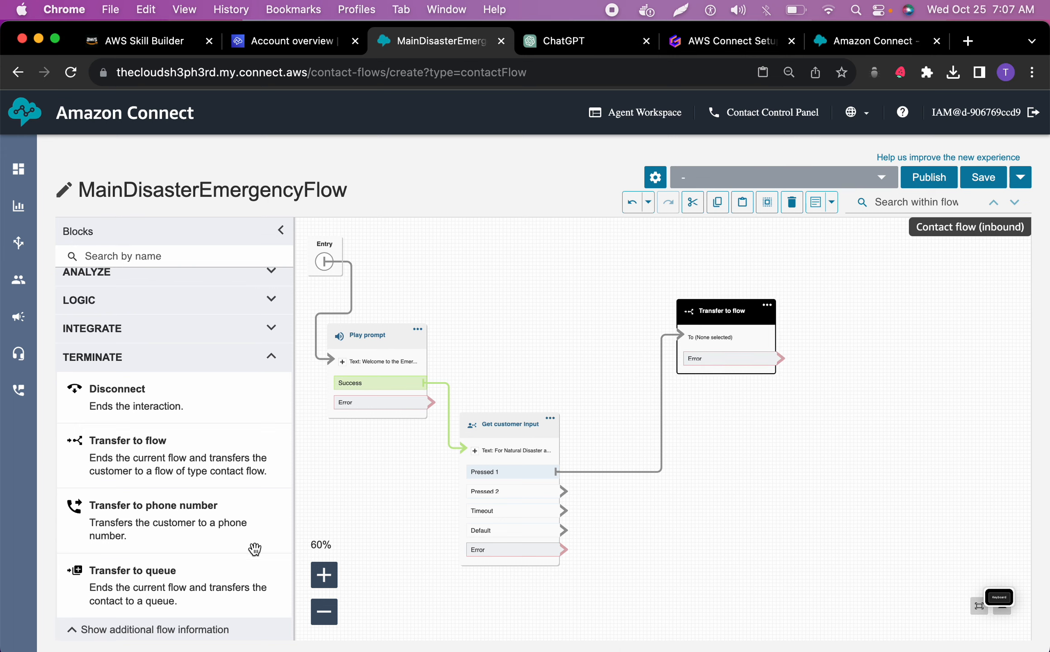
Add a second Transfer to flow block below the first and connect the Pressed 2 branch to it
left_click_drag(206, 483, 755, 525)
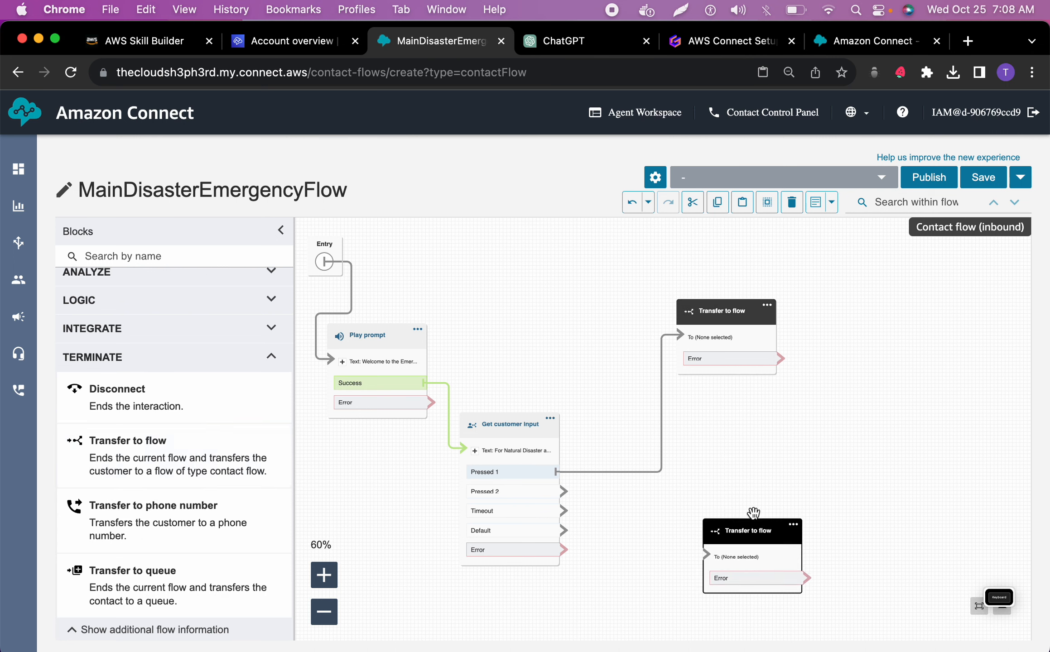
left_click_drag(563, 492, 712, 570)
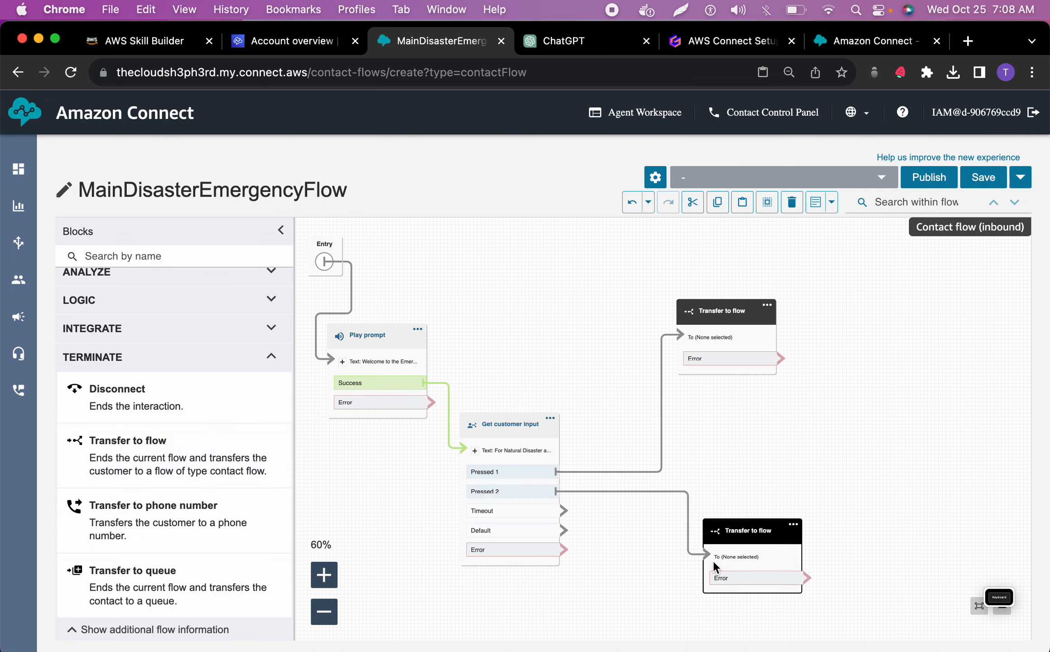
left_click_drag(750, 530, 718, 561)
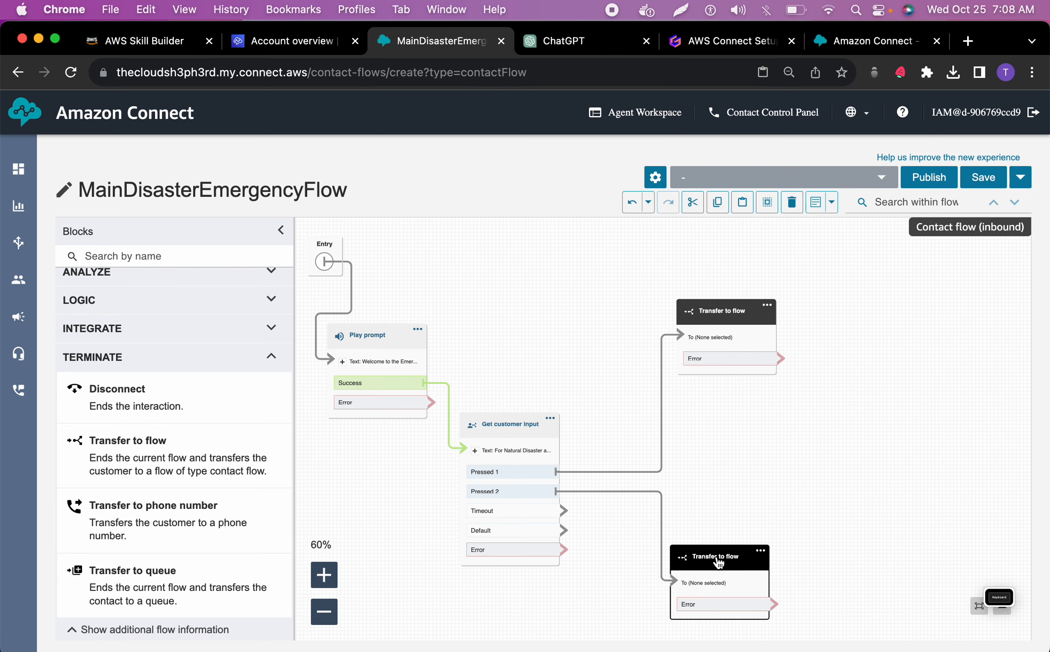
Copy the name NaturalDisasterFlow from the ChatGPT contact flow names and return to the Amazon Connect flow
left_click(547, 52)
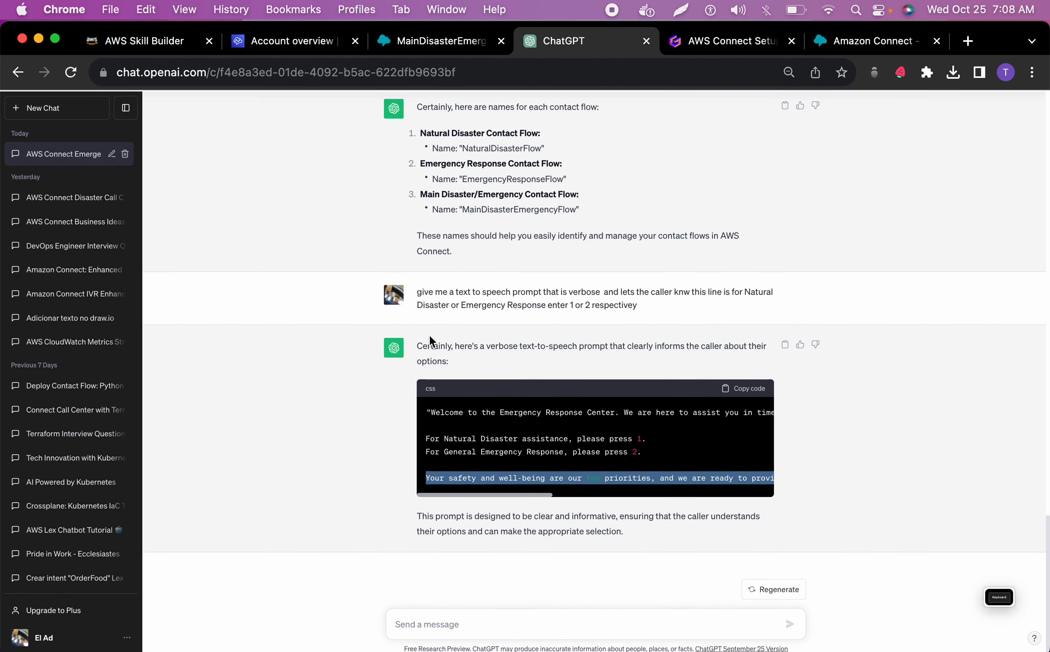
scroll(429, 337, "up", 5)
double_click(484, 339)
key("super+c")
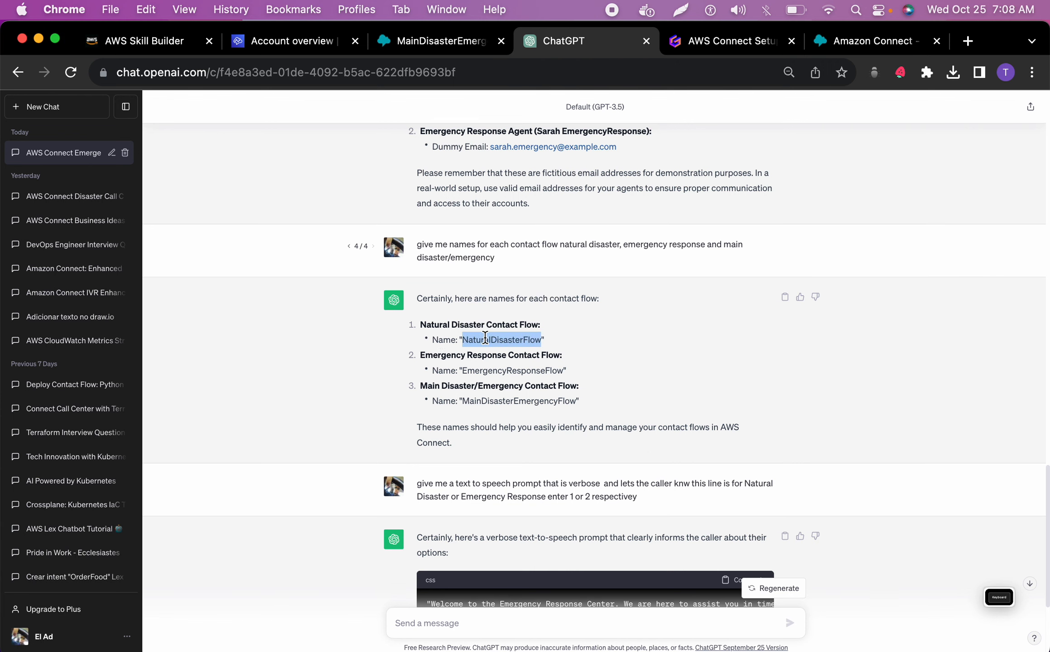
left_click(439, 41)
Open the settings of the Transfer to flow block on Pressed 1 and set its block name to NaturalDisasterFlow
left_click(767, 305)
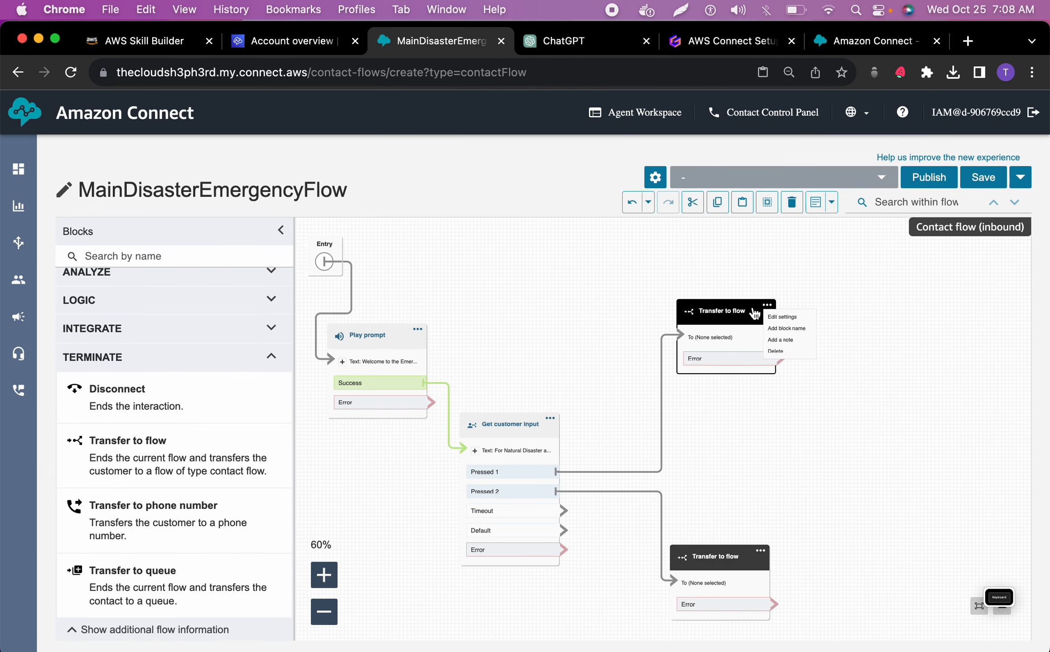
left_click(783, 322)
left_click(775, 310)
key("super+v")
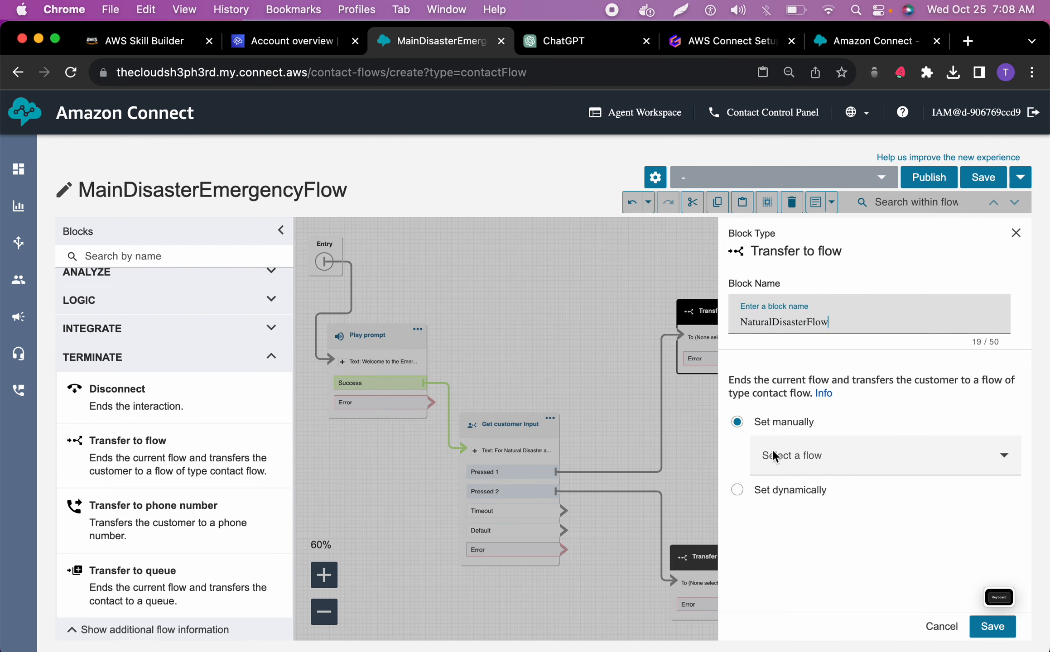
Look through the selectable destination flows for the Pressed 1 transfer block to find NaturalDisasterFlow, and close its settings without saving
left_click(796, 462)
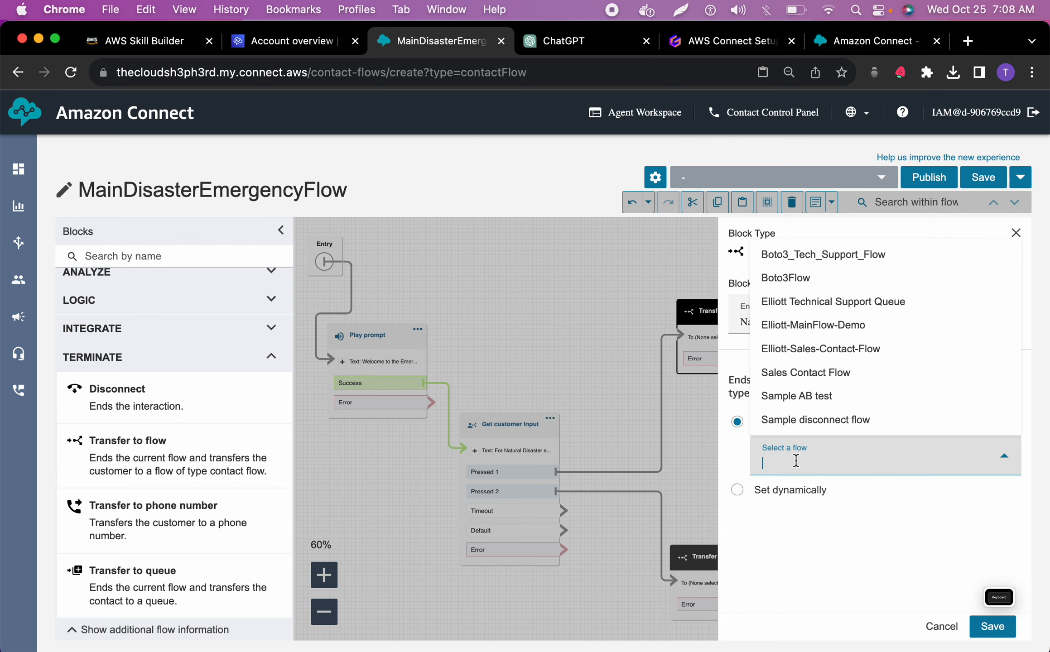
left_click(802, 519)
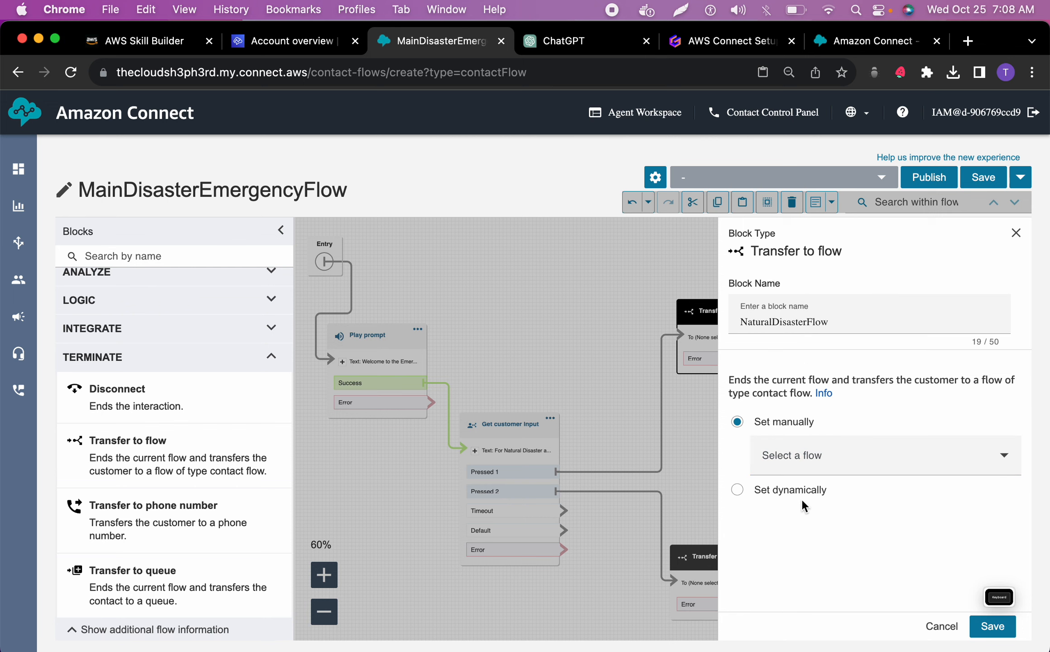
left_click(806, 455)
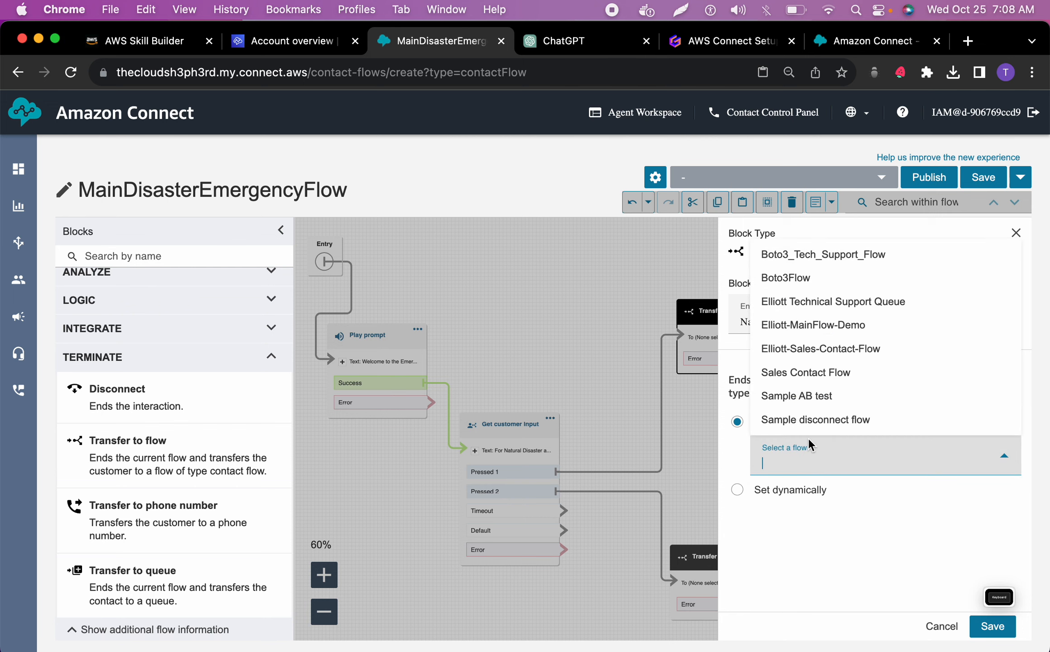
scroll(804, 384, "down", 3)
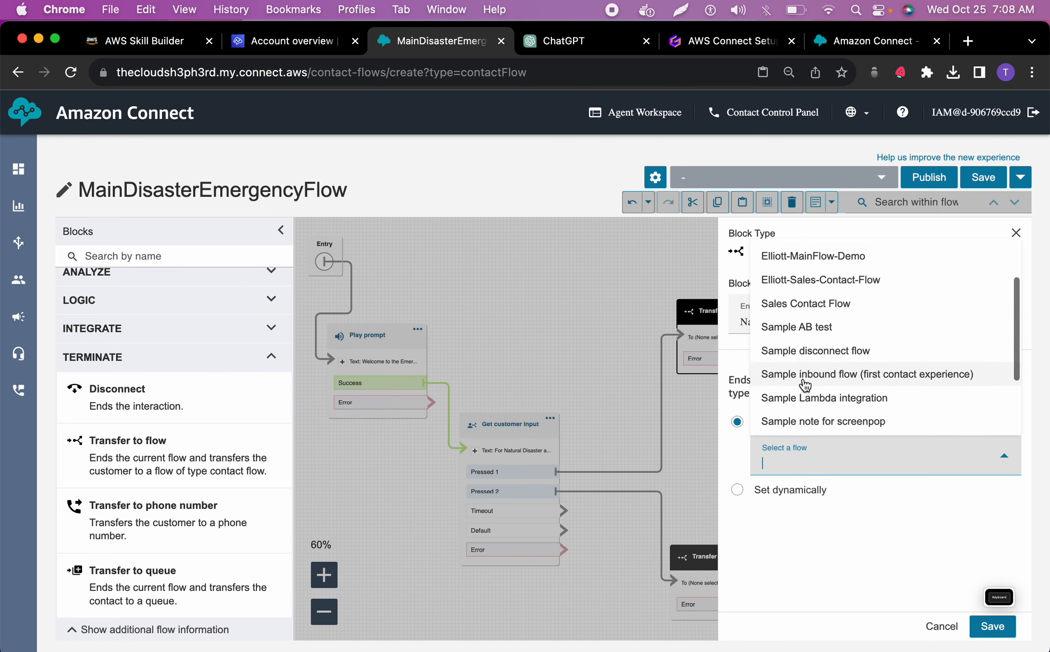
scroll(805, 384, "down", 3)
scroll(805, 384, "up", 5)
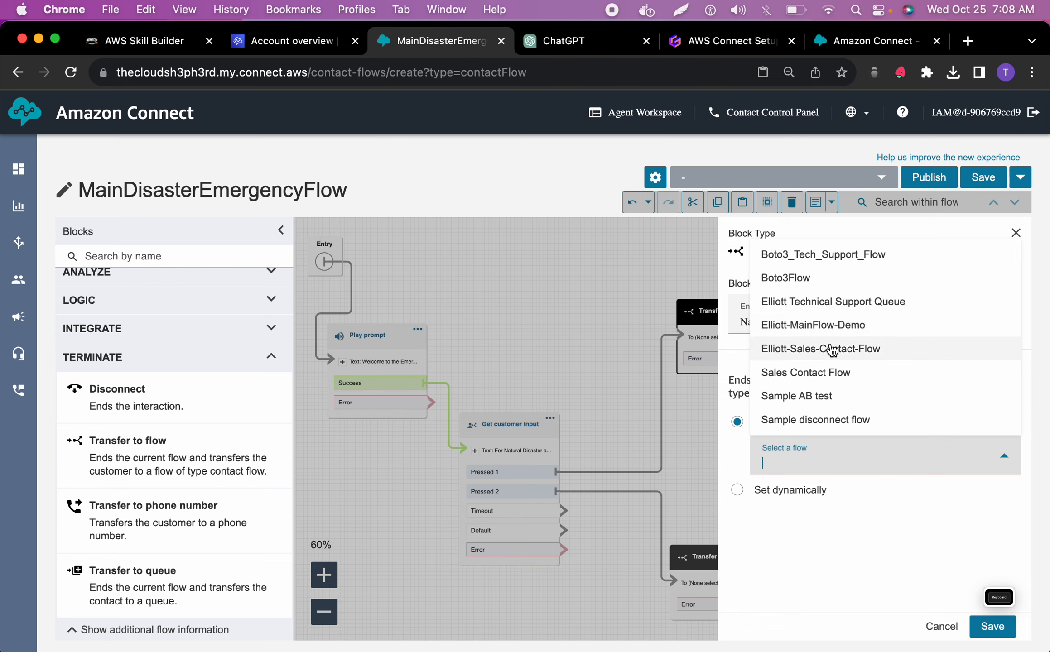
scroll(832, 349, "down", 1)
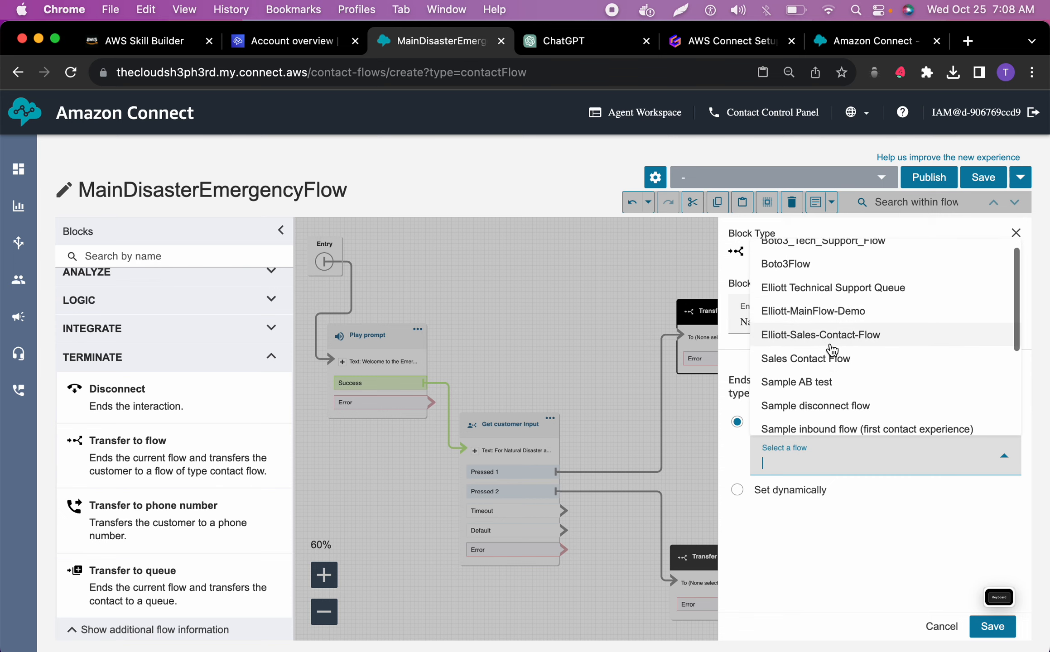
scroll(832, 350, "up", 1)
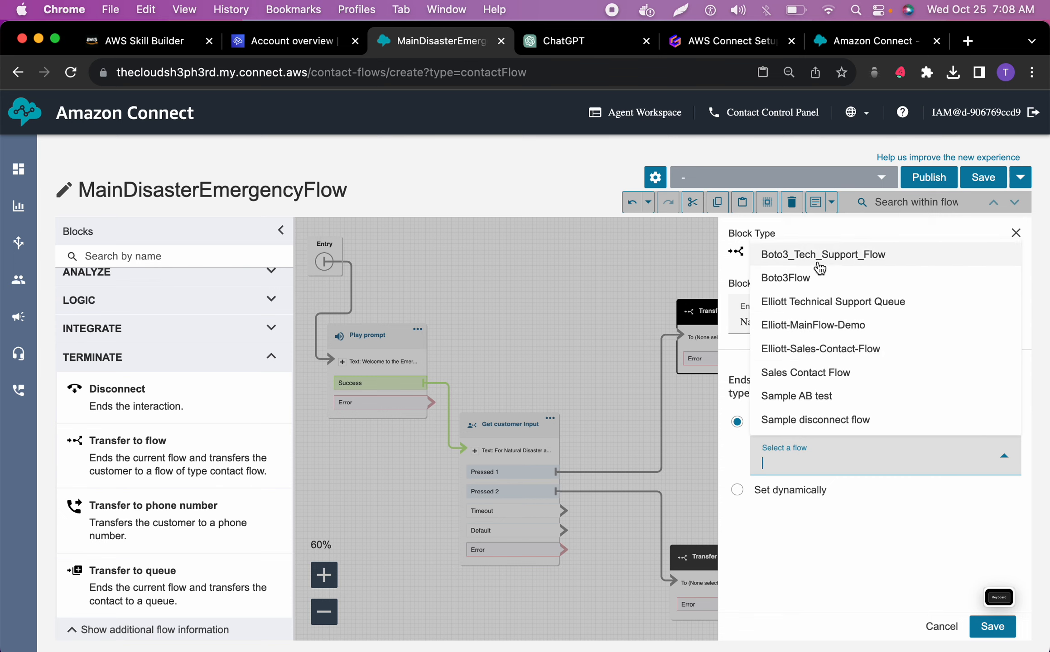
scroll(821, 351, "down", 3)
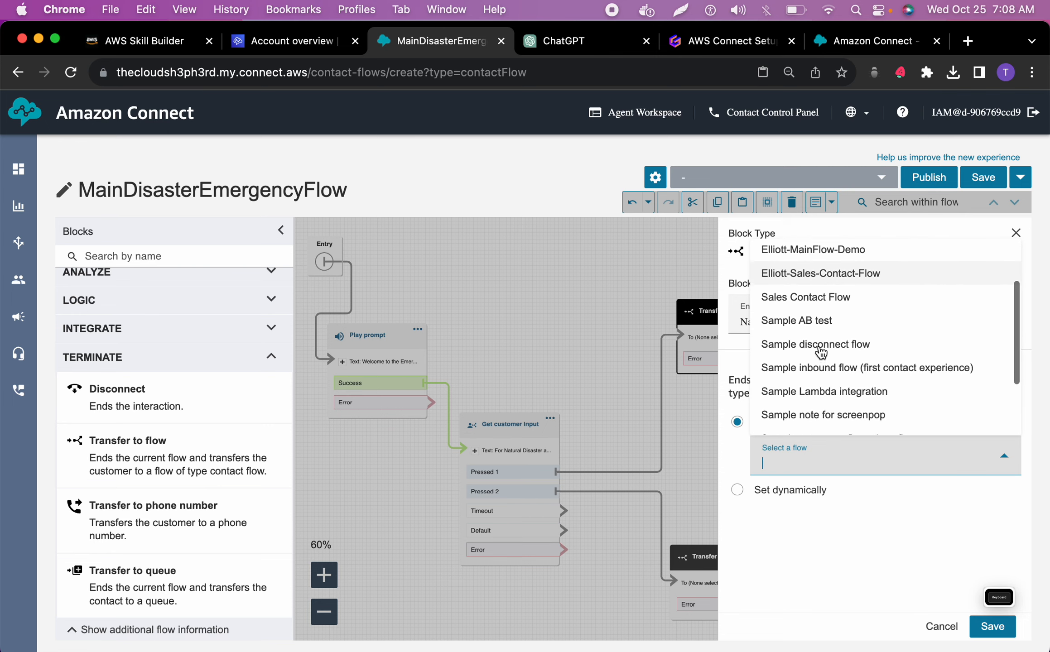
scroll(821, 352, "down", 4)
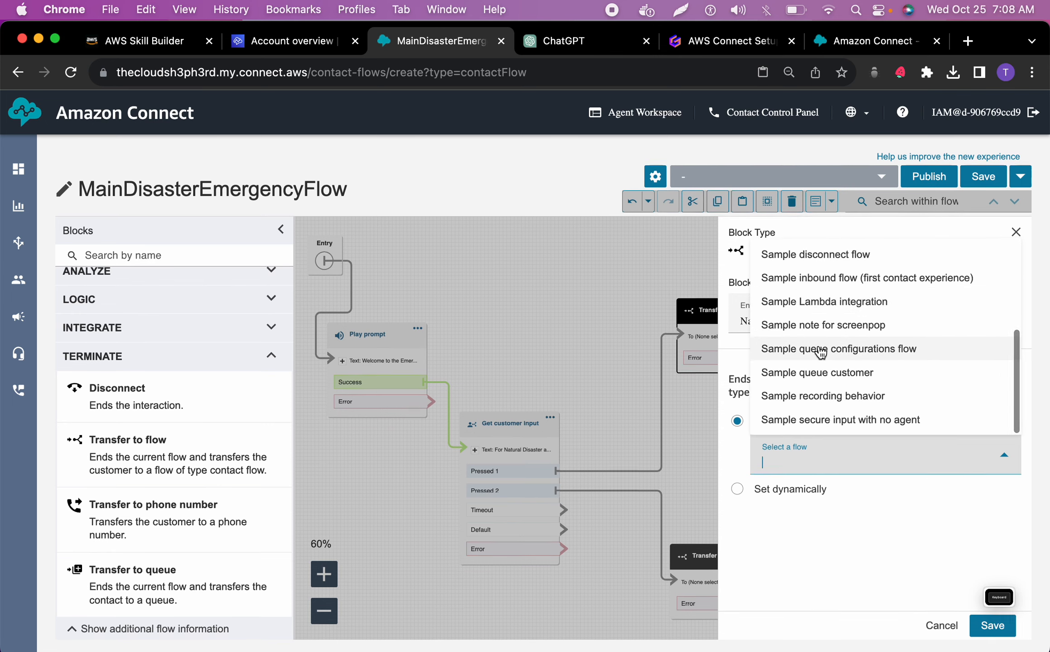
left_click(934, 631)
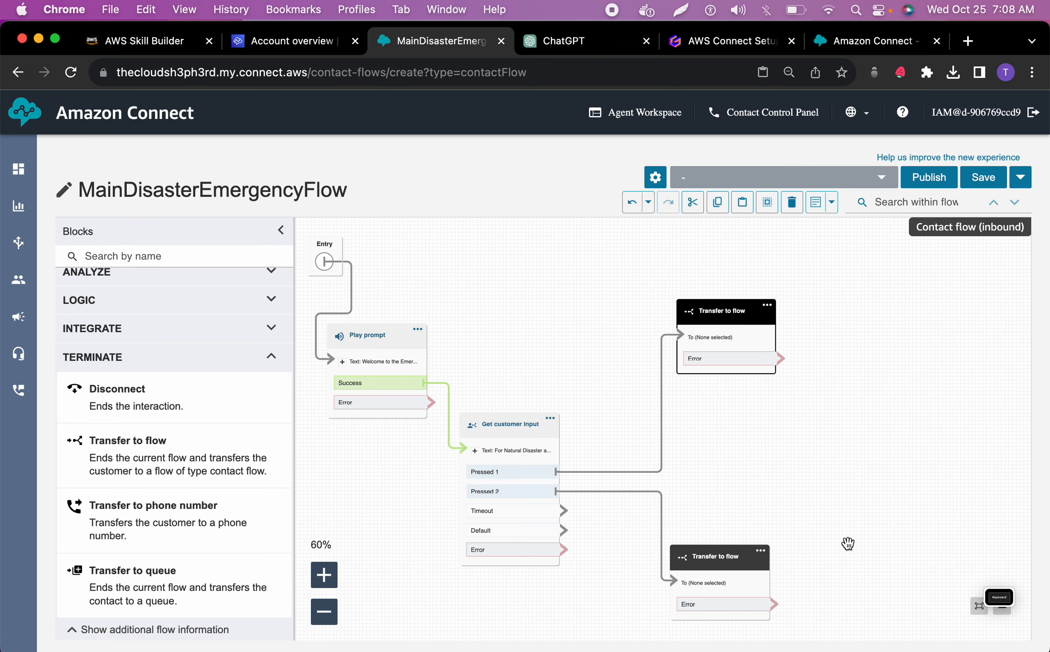
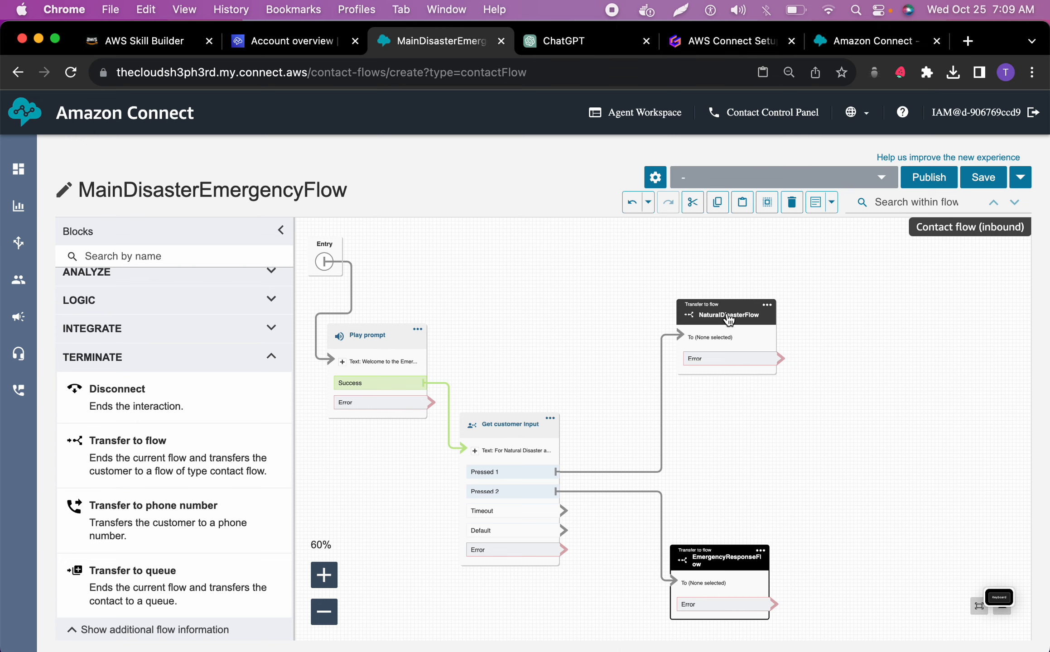
Move both transfer blocks closer to the menu, then add a Disconnect block and connect both transfer blocks' Error branches to it
left_click_drag(729, 319, 693, 327)
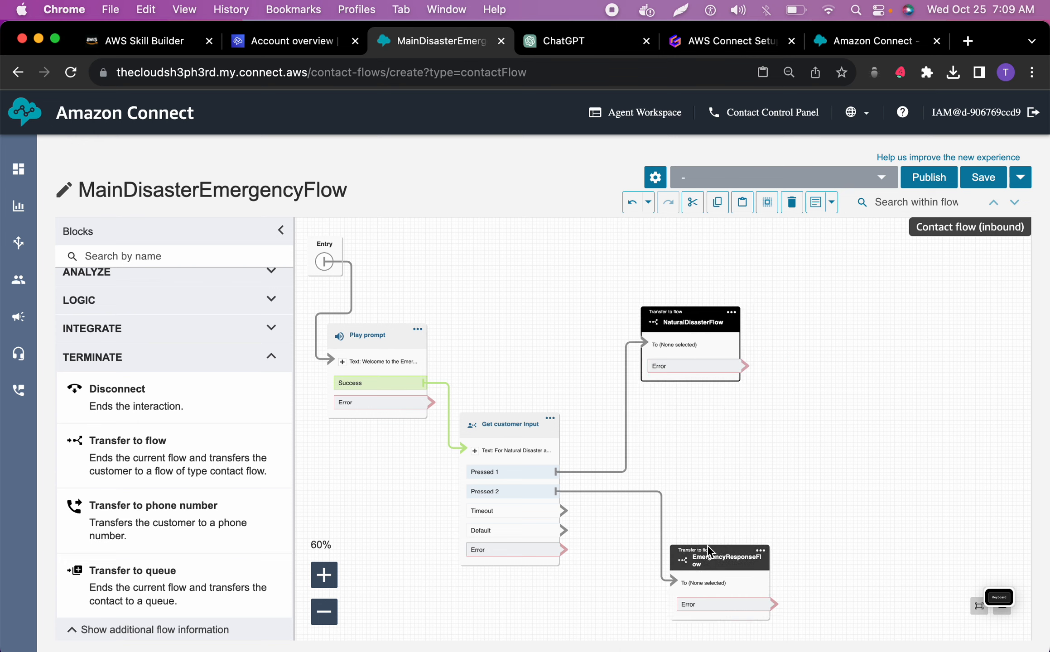
left_click_drag(709, 555, 675, 560)
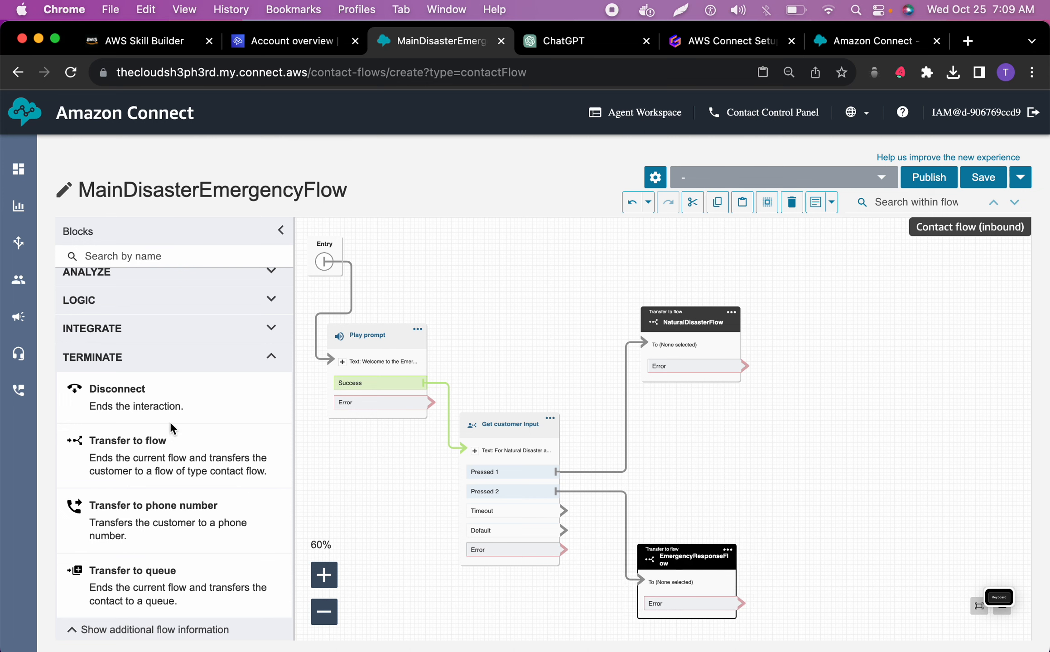
left_click_drag(167, 401, 895, 390)
left_click_drag(747, 367, 849, 431)
left_click_drag(741, 603, 849, 431)
Connect the Timeout, Default and Error branches of Get customer input to Disconnect, and move the EmergencyResponseFlow block up closer to NaturalDisasterFlow
left_click_drag(562, 511, 857, 434)
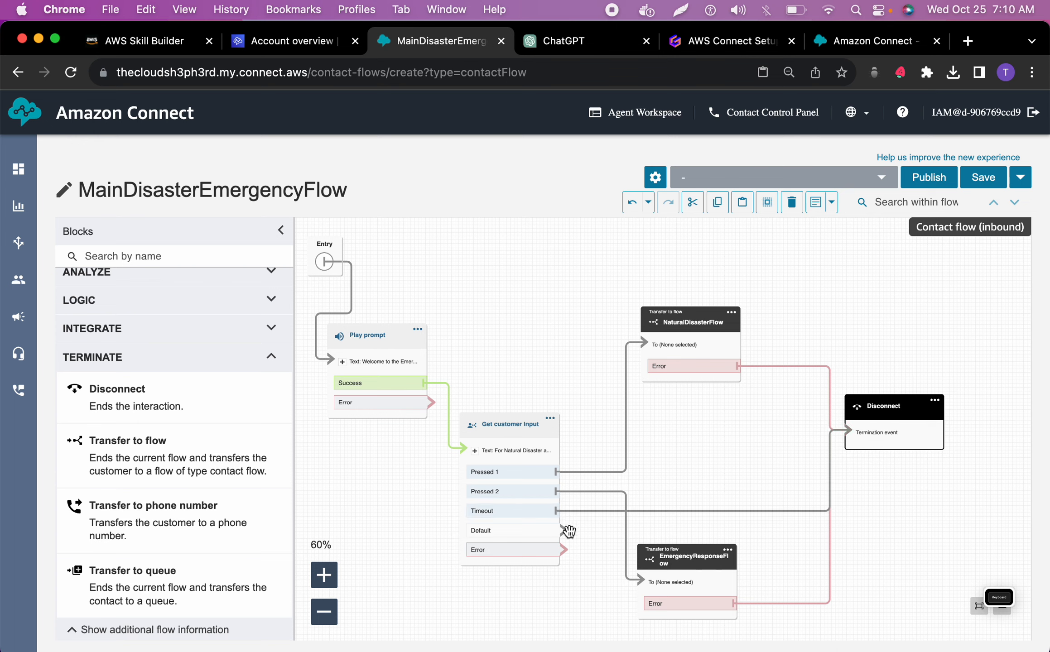
left_click_drag(567, 532, 860, 451)
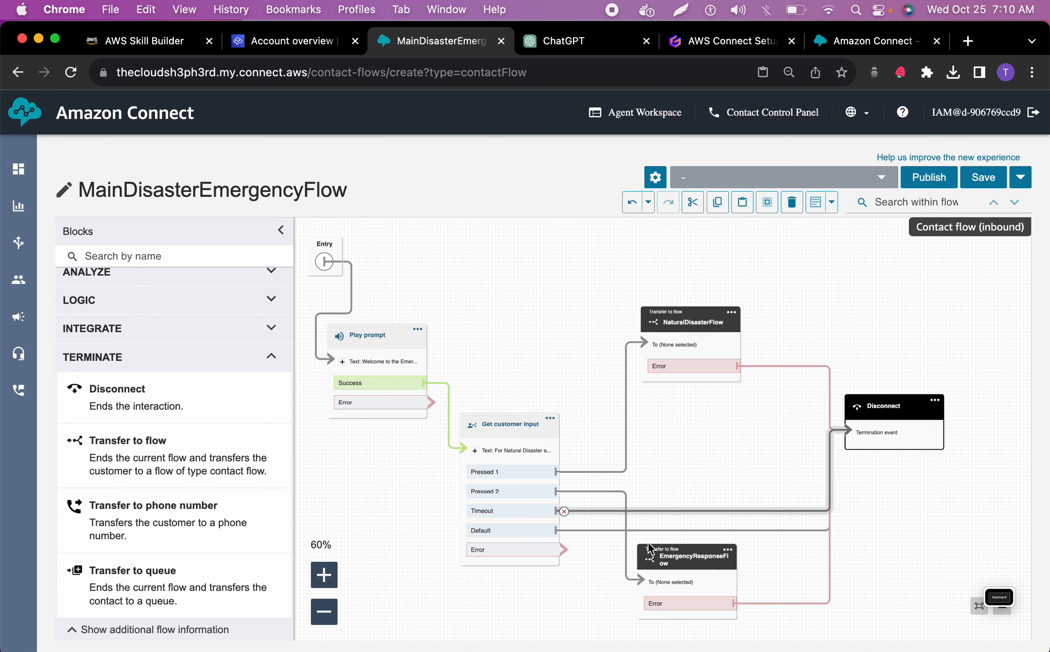
left_click_drag(562, 552, 835, 549)
left_click_drag(722, 558, 765, 427)
Save the MainDisasterEmergencyFlow contact flow and bring the whole flow into view
left_click(983, 177)
scroll(809, 317, "down", 3)
scroll(809, 316, "right", 3)
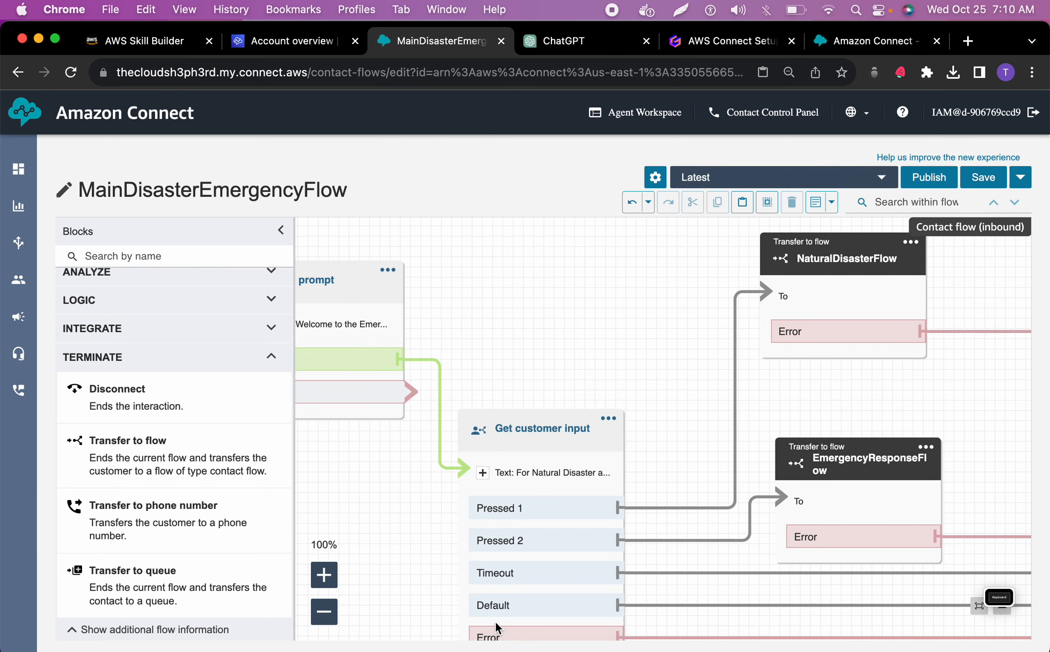
left_click(328, 618)
left_click(328, 618)
left_click(330, 621)
left_click(330, 620)
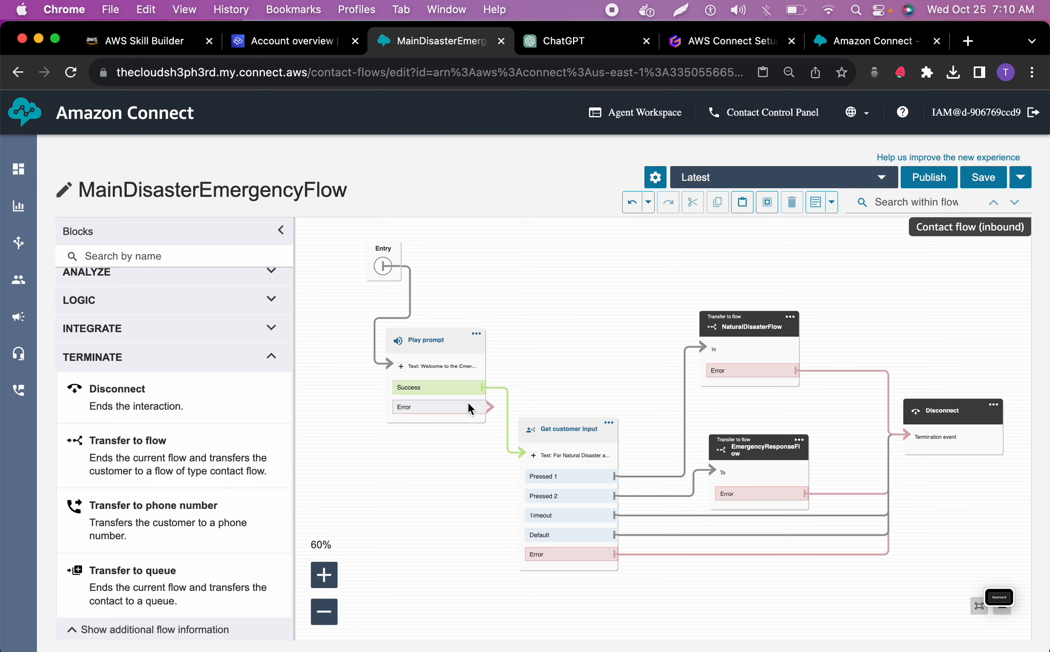
Check the Play prompt block's settings, close them without saving, and select the Get customer input block
left_click(462, 366)
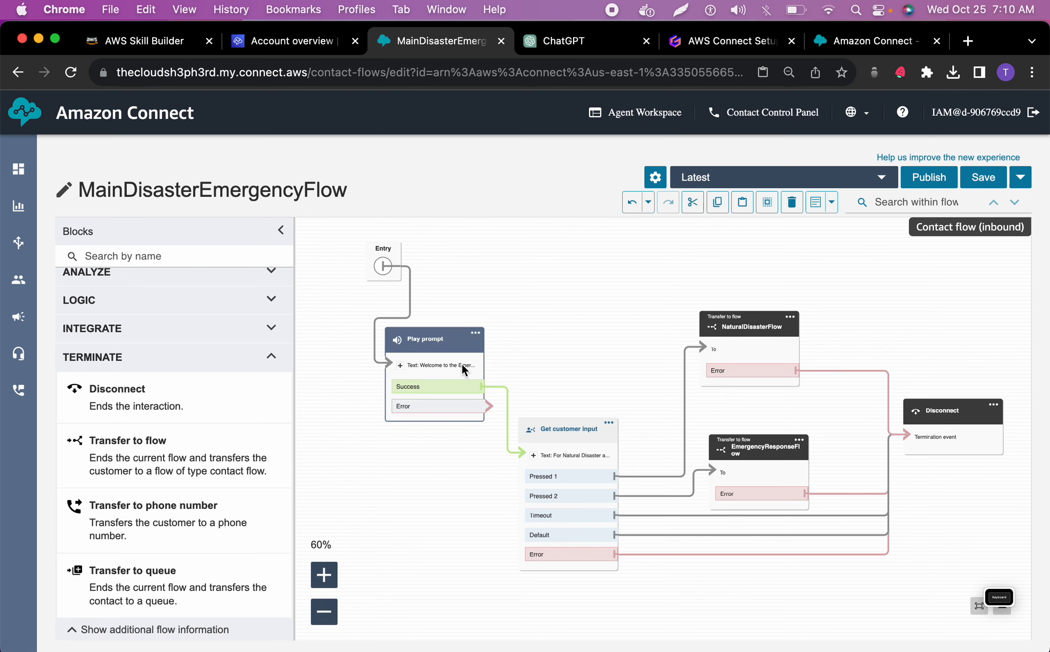
left_click(475, 333)
left_click(477, 342)
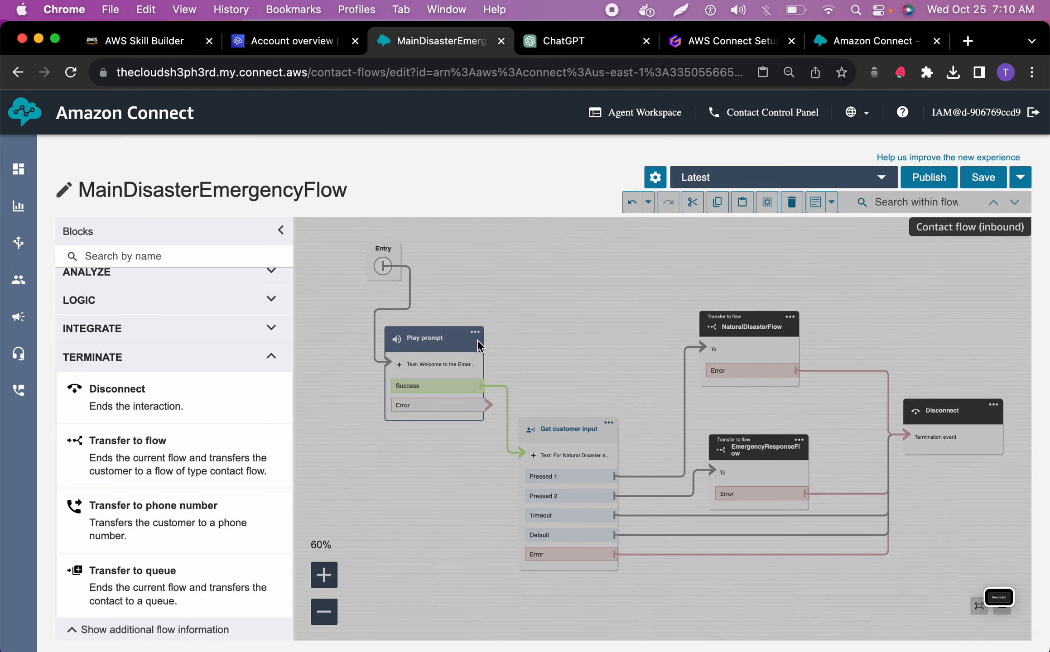
left_click(942, 626)
left_click(568, 429)
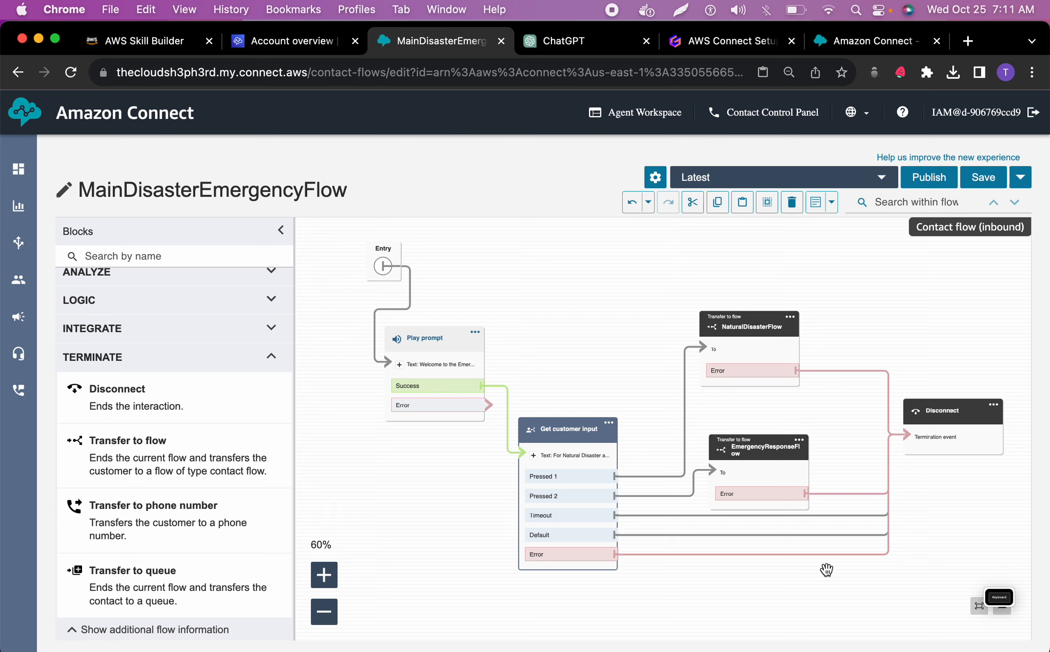
Save MainDisasterEmergencyFlow again without publishing it, and go to the list of flows
left_click(980, 181)
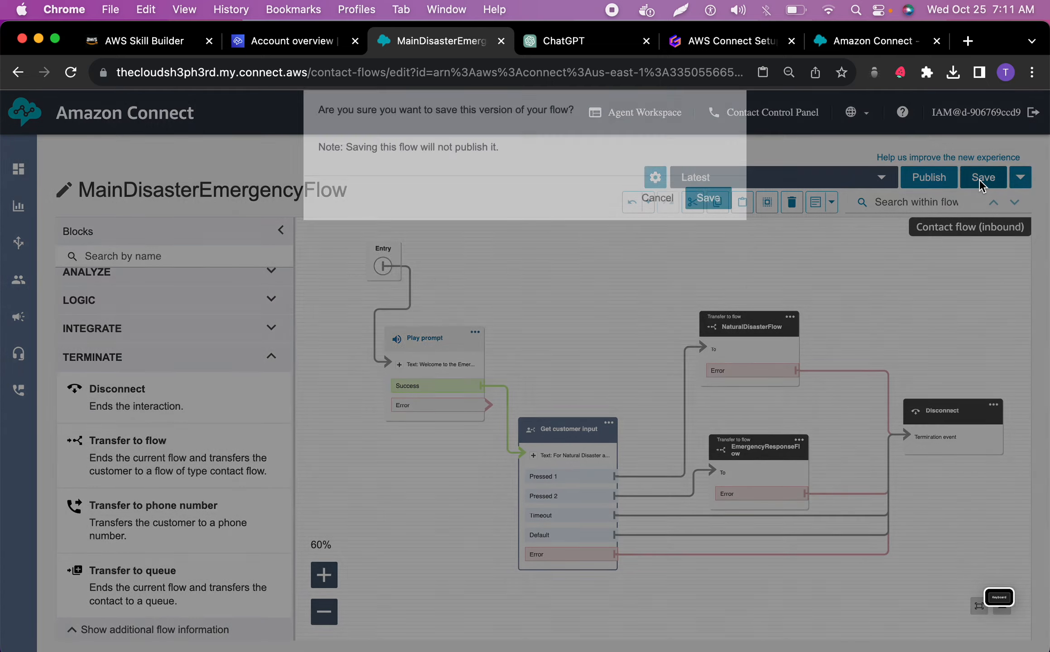
left_click(709, 377)
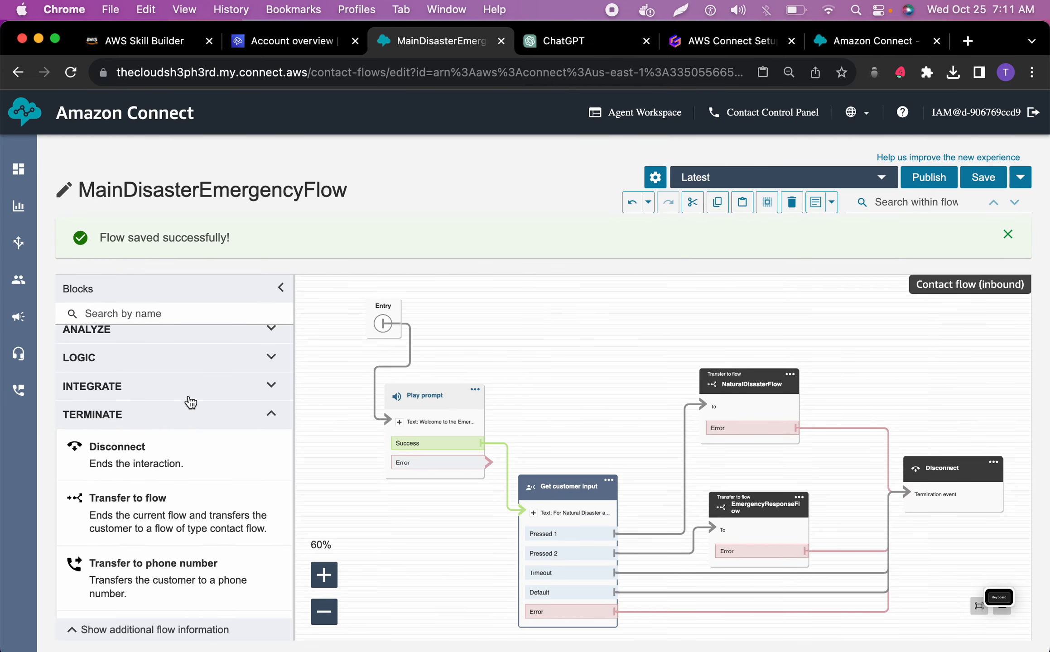
mouse_move(18, 243)
left_click(82, 281)
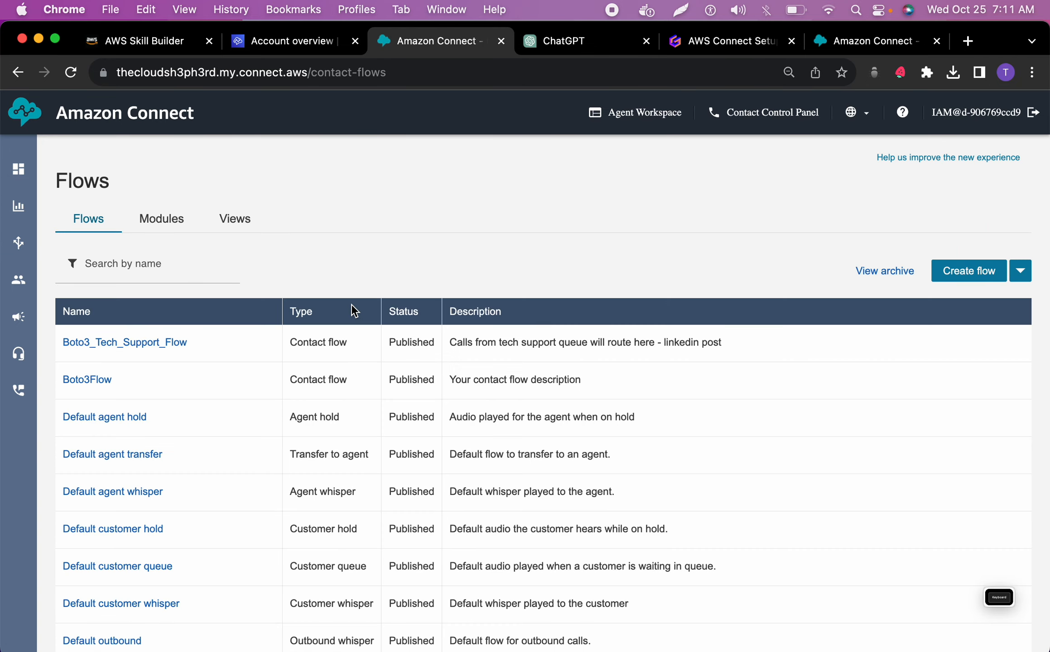
Create a new contact flow and name it NaturalDisasterFlow, using the flow name copied from ChatGPT
left_click(557, 42)
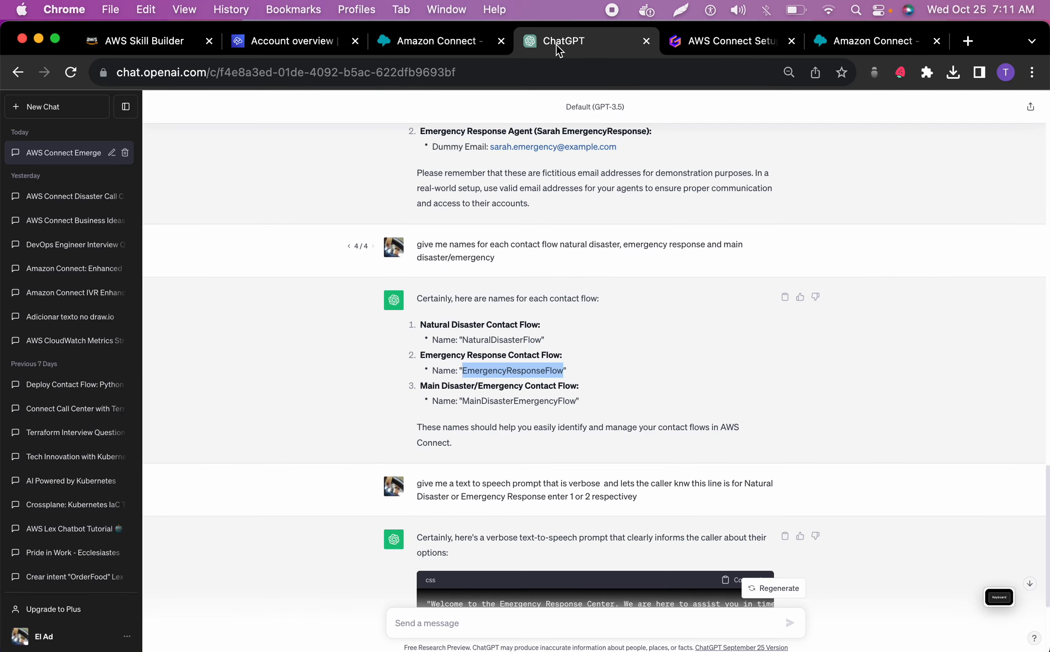
left_click(435, 40)
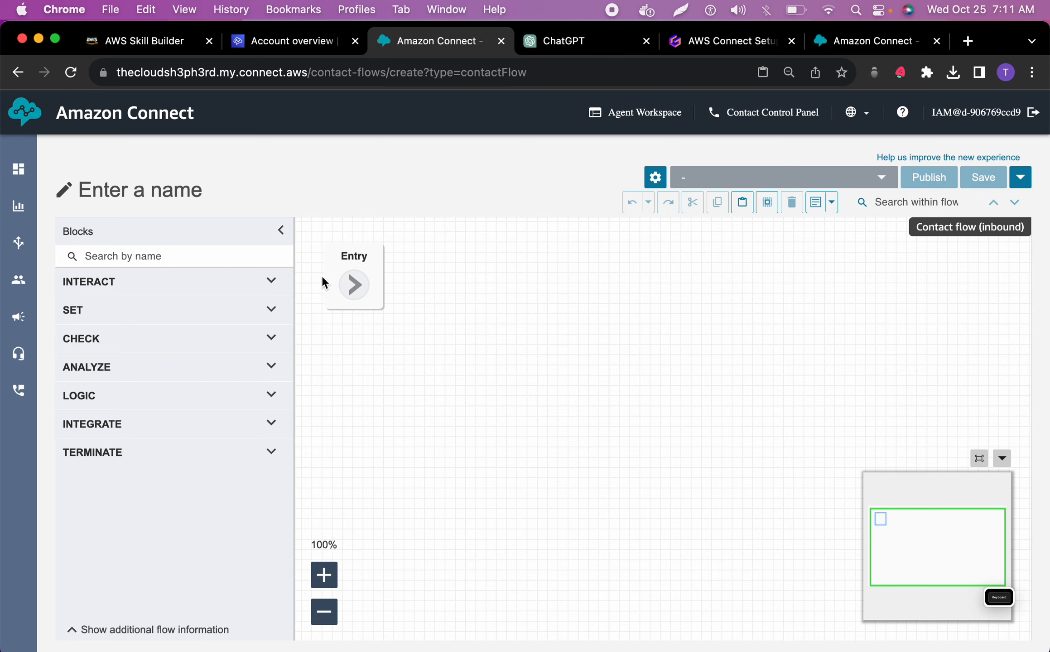
left_click(142, 185)
type("NaturalDisasterFlow")
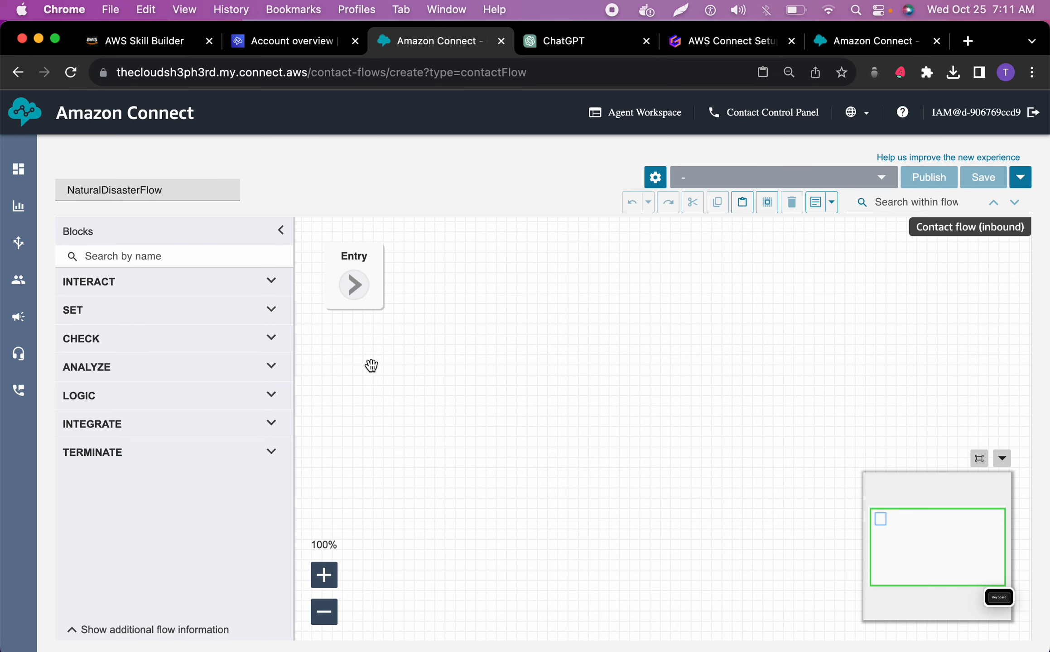
Add a Set working queue block to NaturalDisasterFlow and connect the Entry point to it
left_click(149, 312)
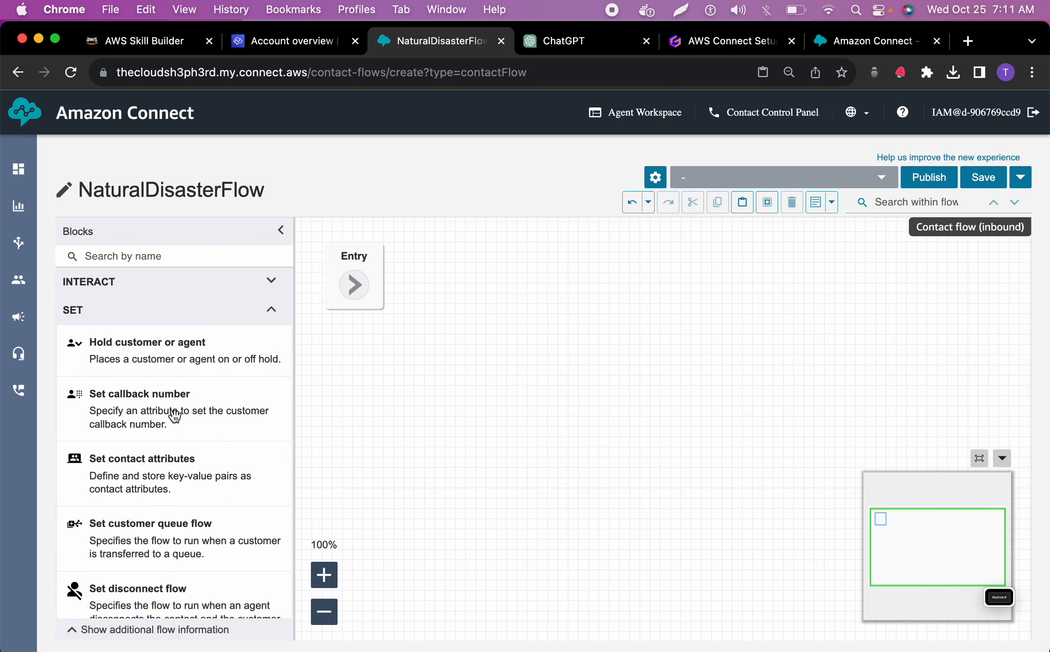
scroll(161, 459, "down", 3)
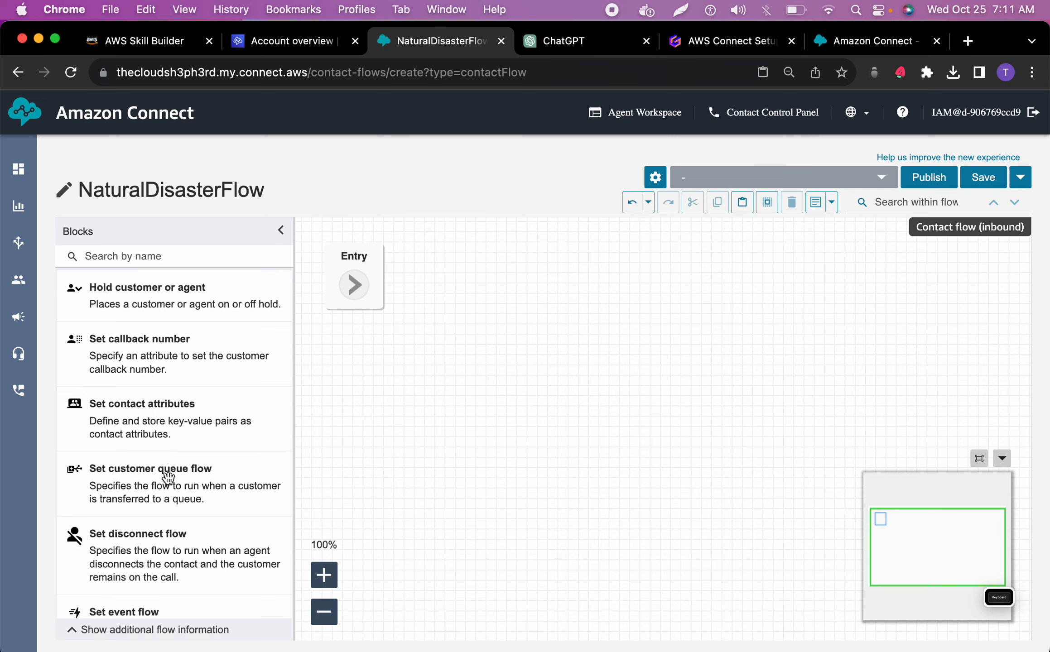
scroll(168, 475, "down", 5)
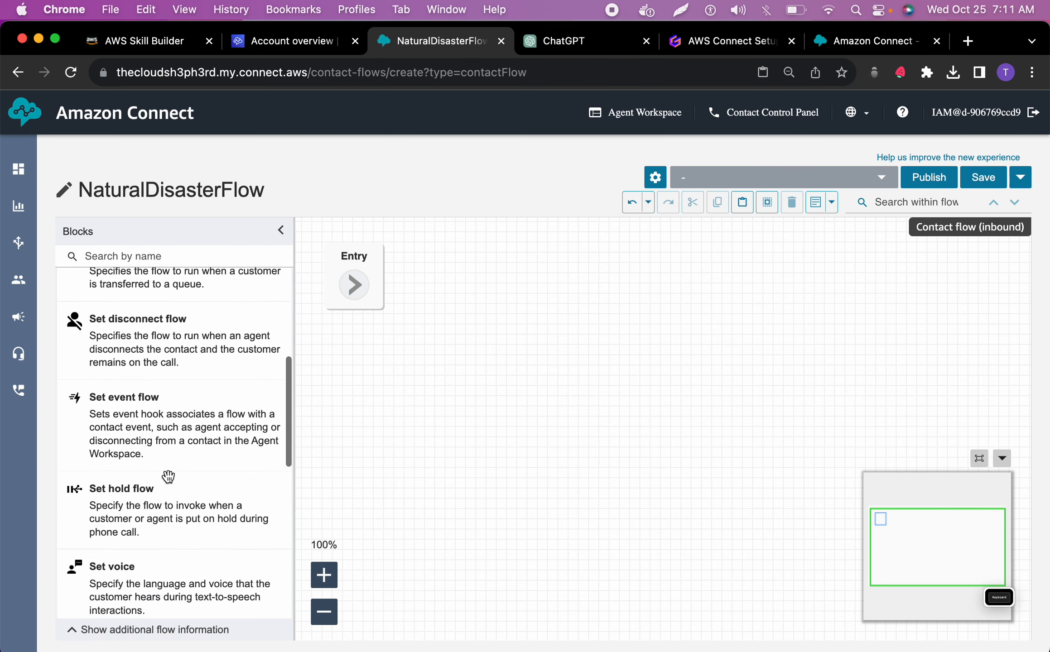
scroll(168, 475, "up", 5)
scroll(176, 412, "down", 1)
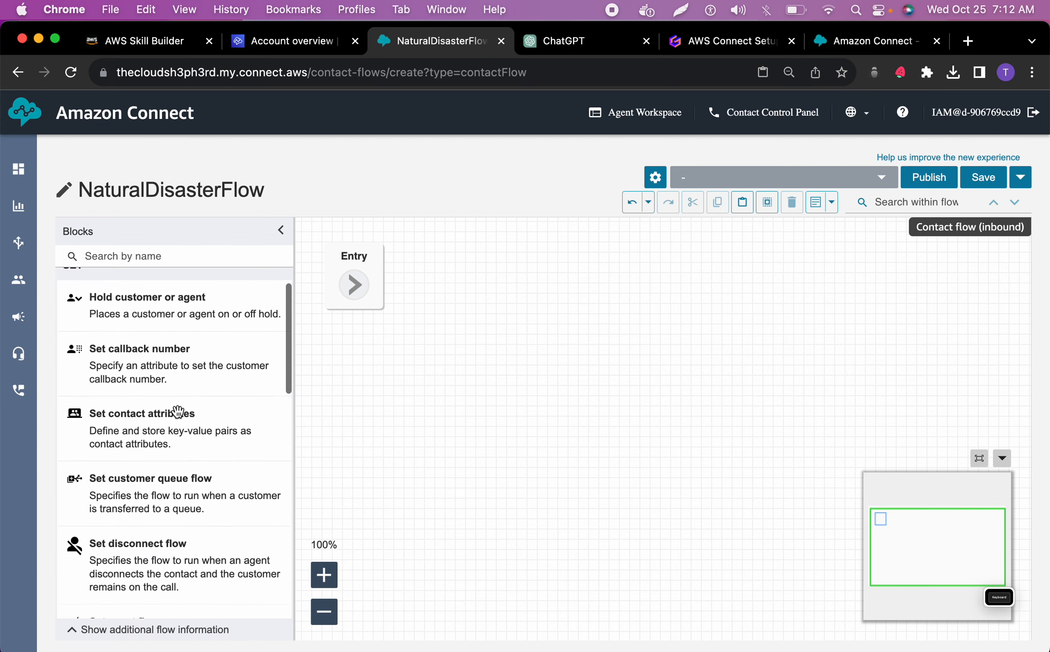
scroll(177, 413, "down", 4)
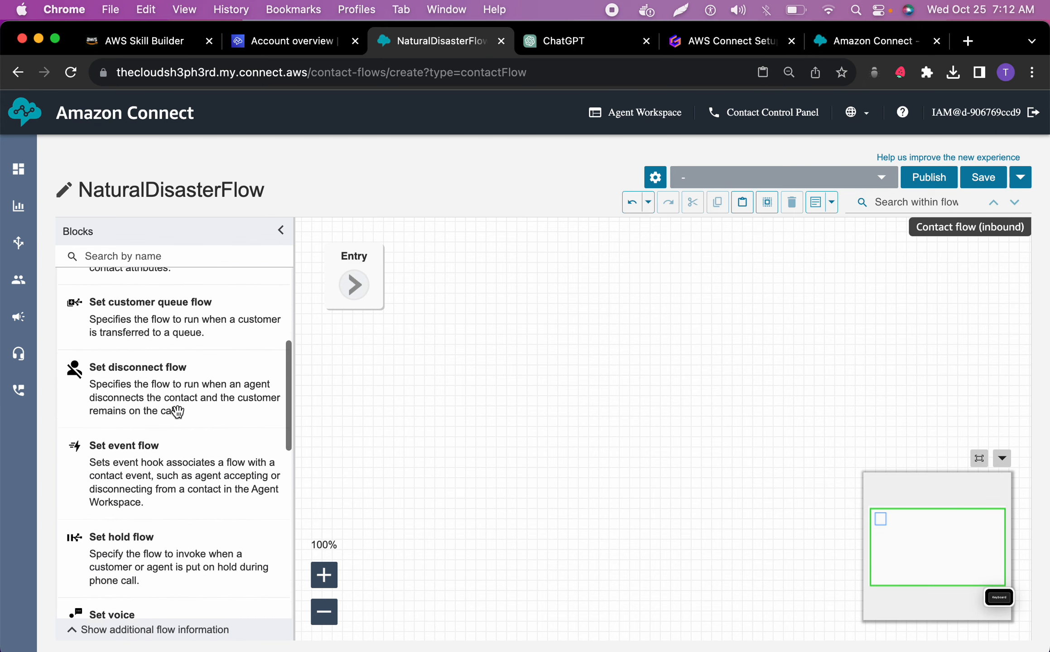
scroll(177, 413, "down", 5)
scroll(177, 413, "down", 4)
left_click_drag(135, 405, 489, 369)
left_click_drag(354, 284, 411, 413)
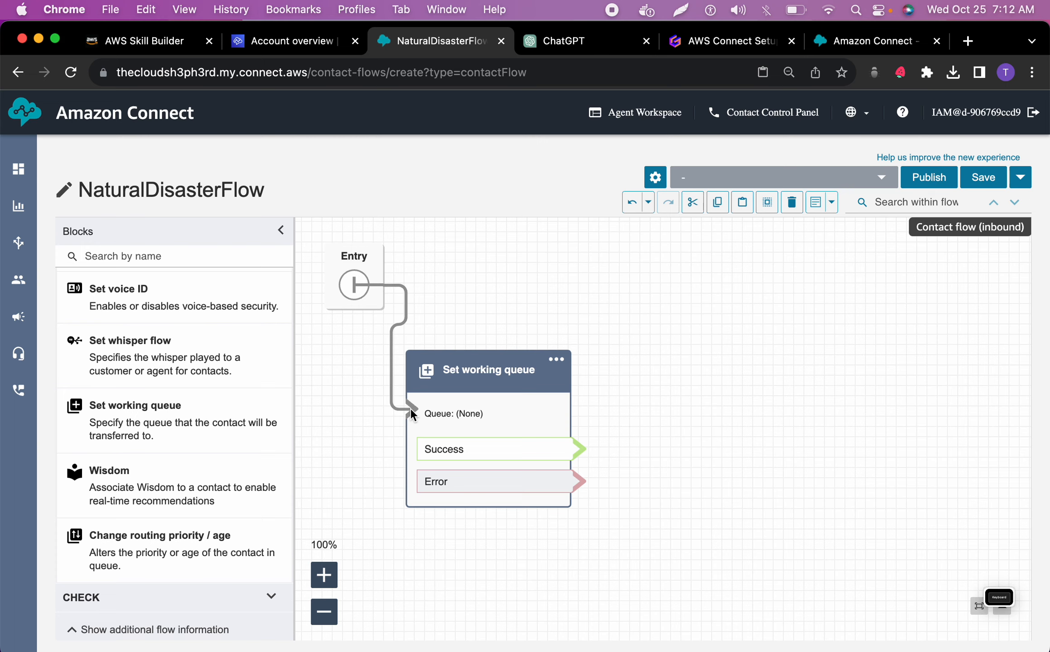
Copy the name NaturalDisasterFlow from the ChatGPT contact flow names and return to the Amazon Connect flow
left_click(563, 41)
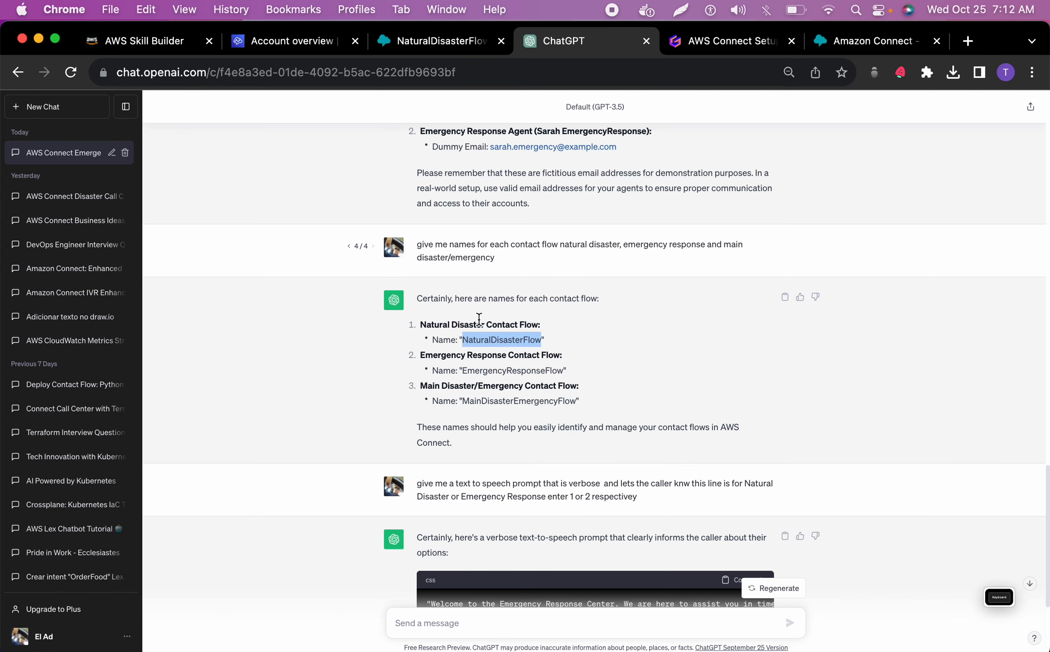
double_click(484, 340)
right_click(492, 339)
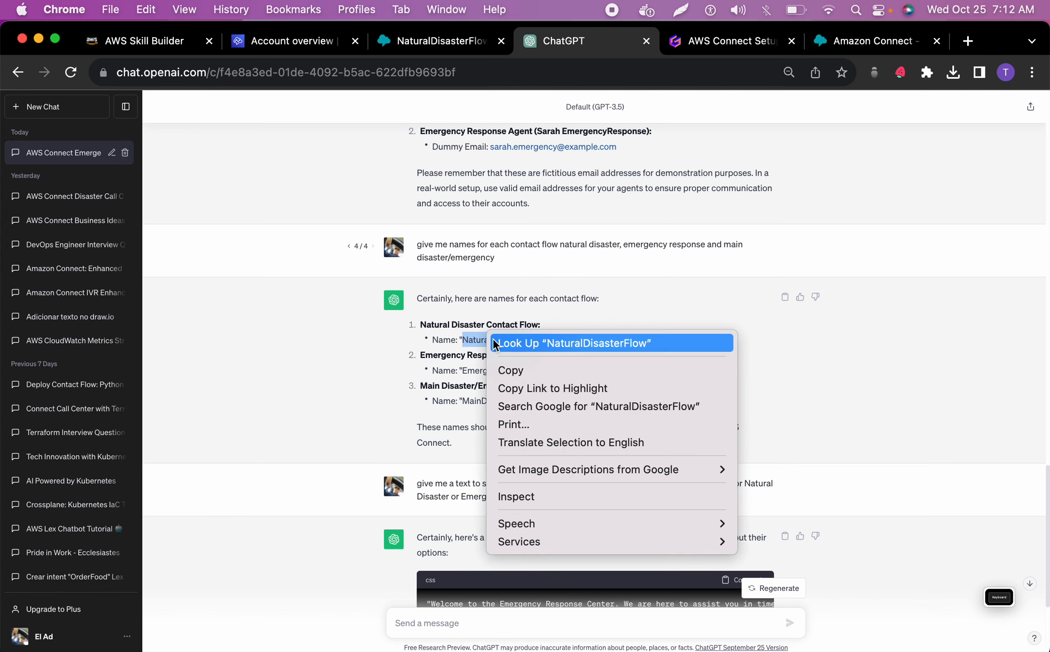
left_click(511, 370)
left_click(440, 41)
Name the Set working queue block NaturalDisasterFlow, manually set its queue to NaturalDisasterQueue, and save the block settings
left_click(750, 320)
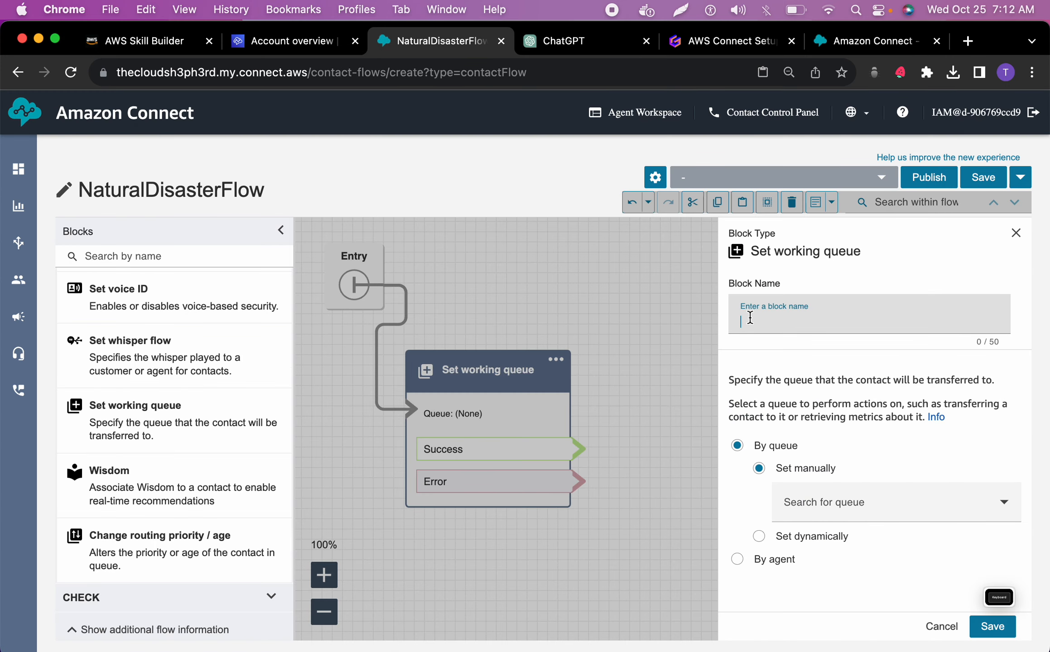
key("super+v")
left_click(895, 503)
left_click(838, 566)
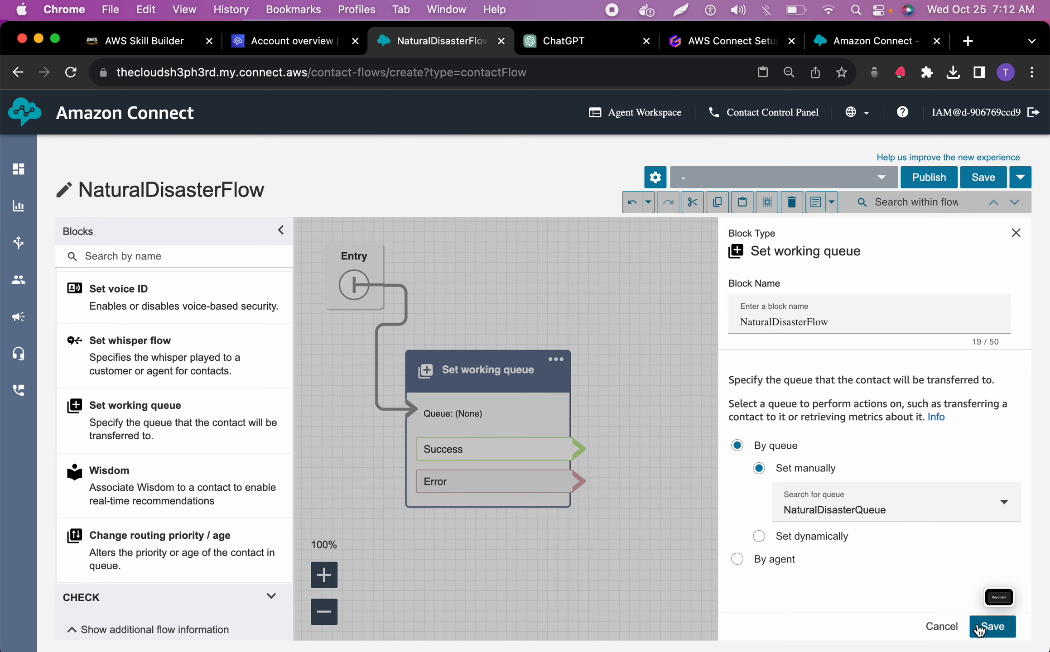
left_click(992, 626)
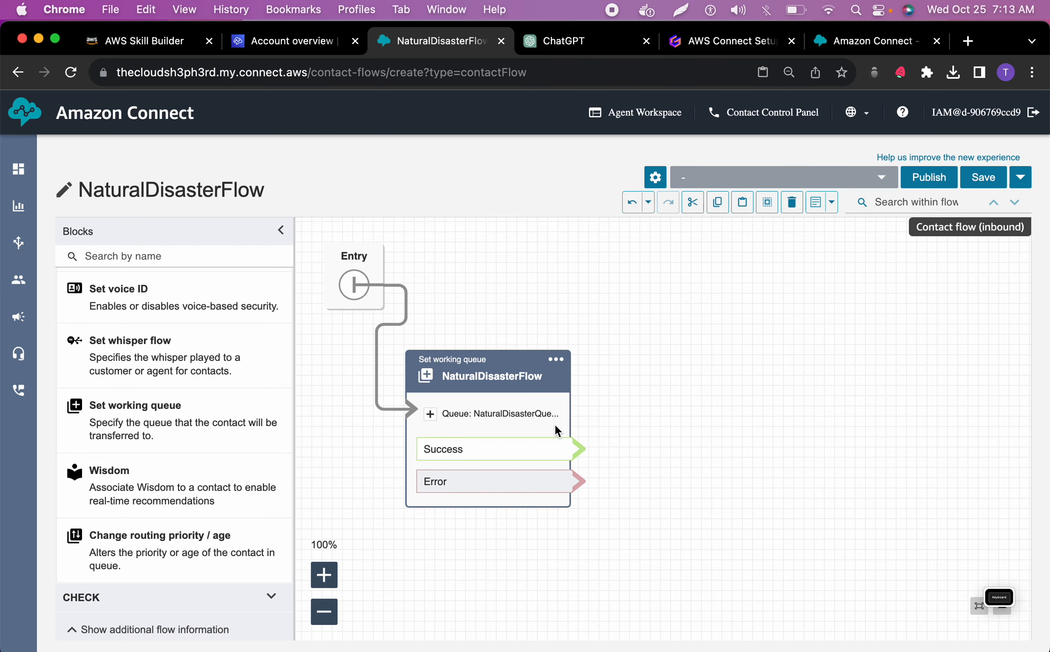
Add a Transfer to queue block beside the Set working queue block and connect the Success branch to it
scroll(134, 425, "down", 3)
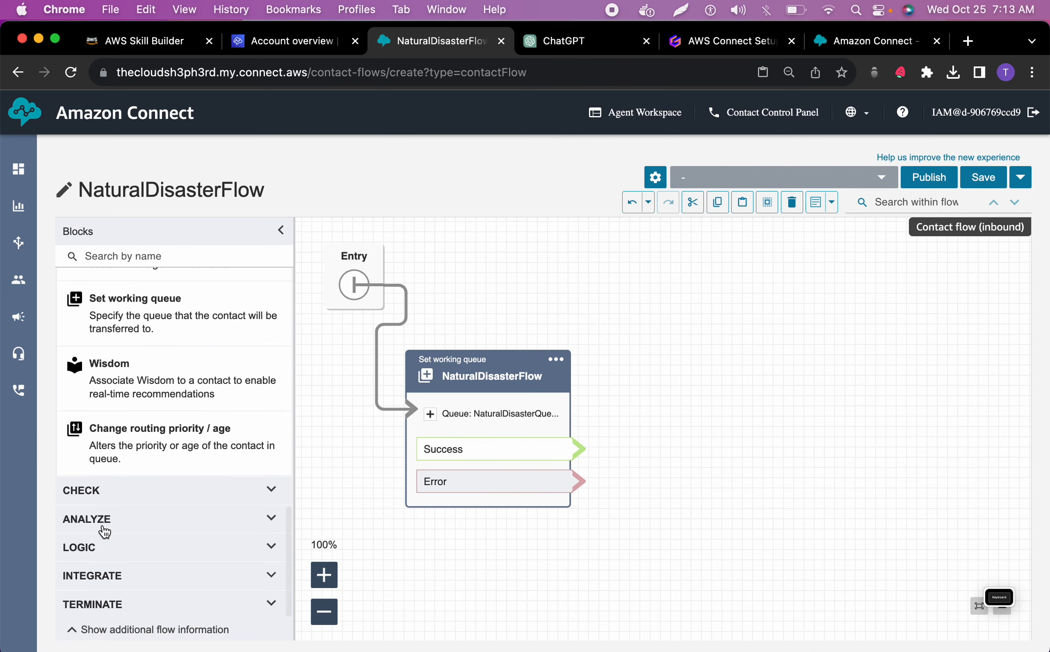
left_click(92, 607)
scroll(92, 610, "down", 5)
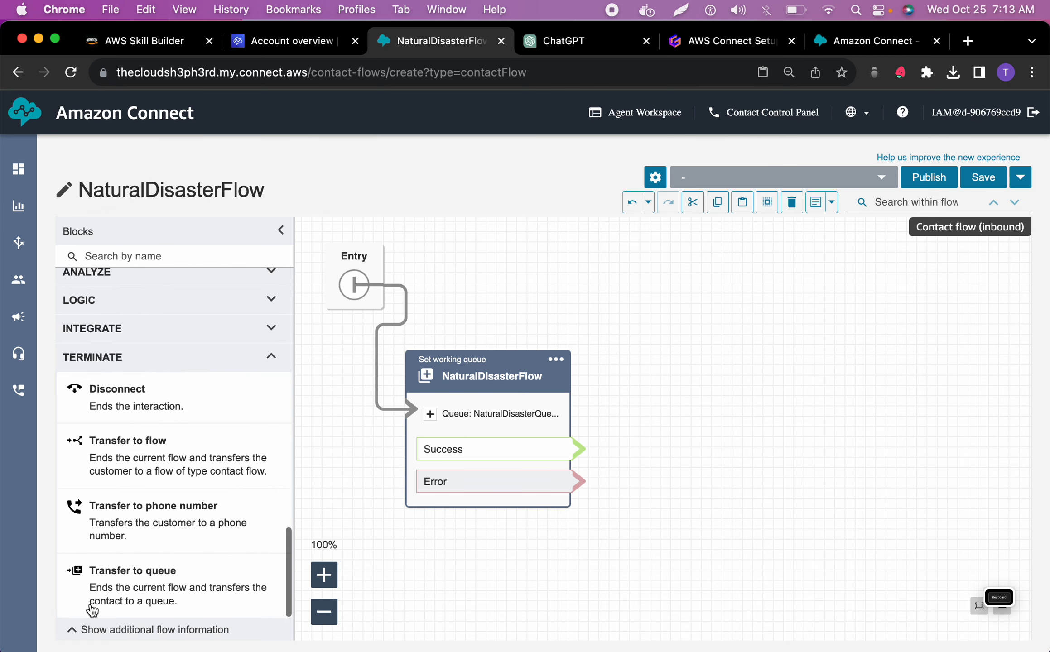
scroll(107, 507, "down", 1)
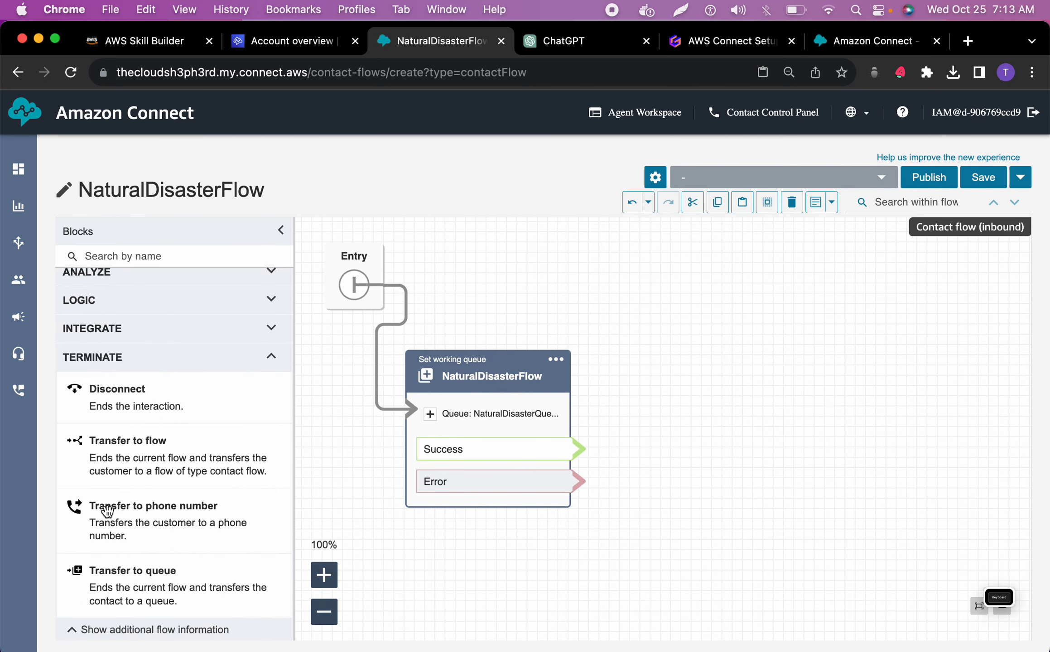
left_click_drag(132, 570, 693, 328)
left_click_drag(563, 439, 636, 363)
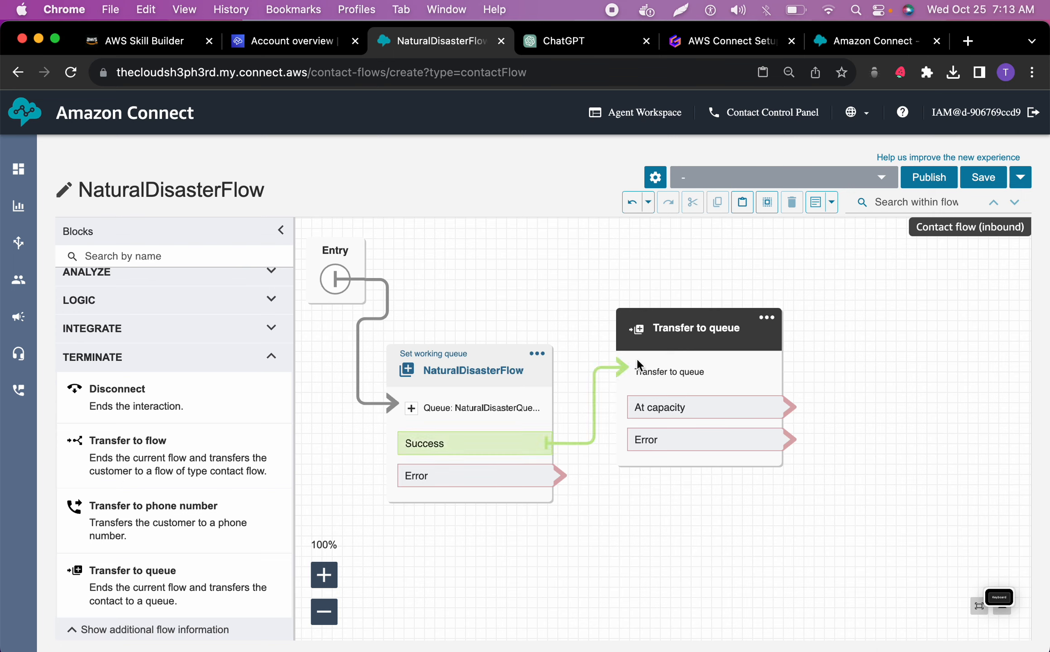
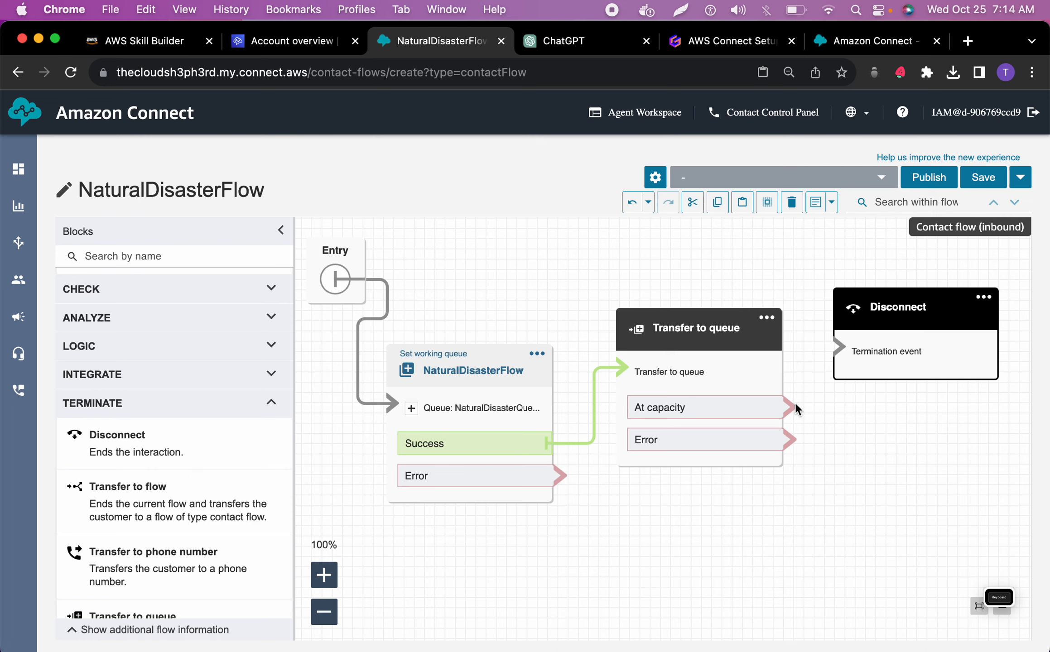
Connect the Transfer to queue block's At capacity and Error branches and the Set working queue block's Error branch to Disconnect, and save the flow
left_click_drag(792, 407, 842, 347)
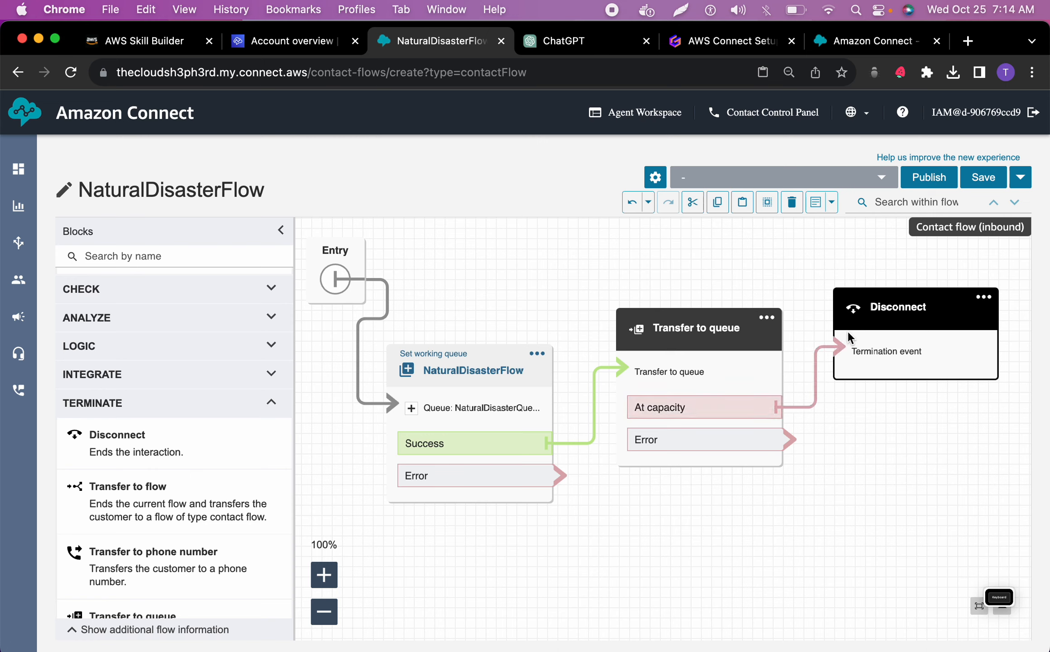
left_click_drag(790, 439, 850, 375)
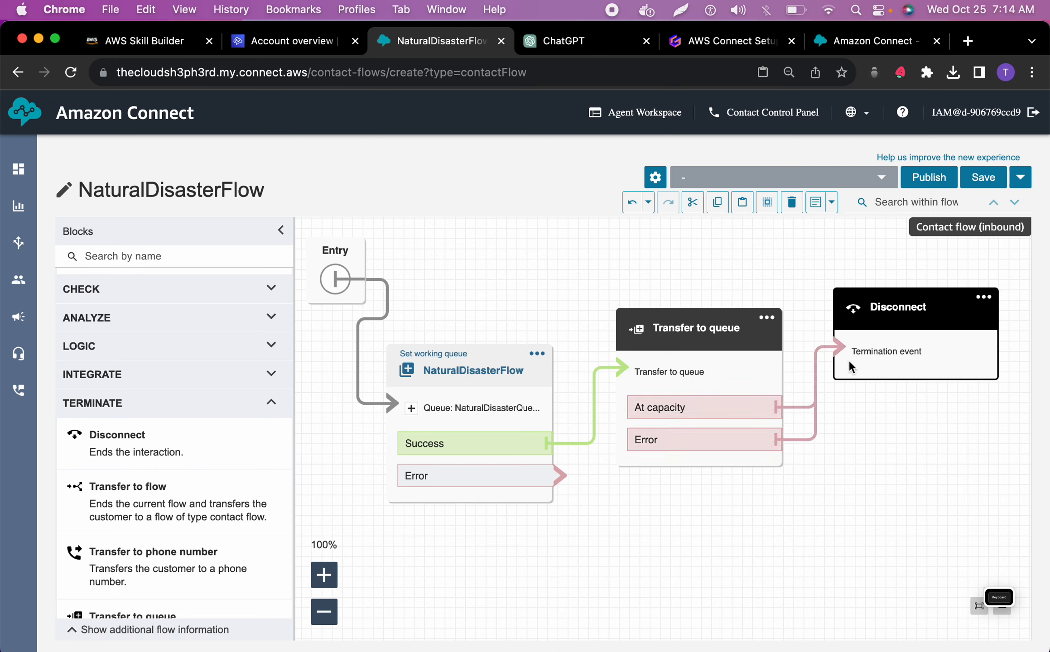
left_click_drag(562, 478, 848, 362)
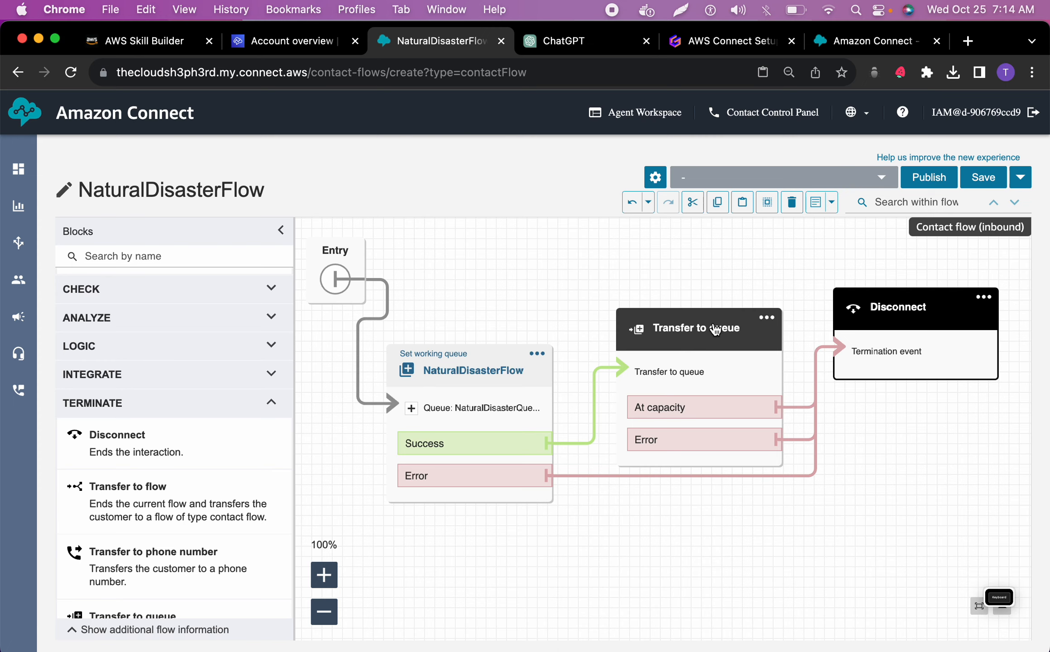
left_click(982, 180)
Copy the name EmergencyResponseFlow from the ChatGPT contact flow names and use it to name the new Amazon Connect flow
left_click(563, 41)
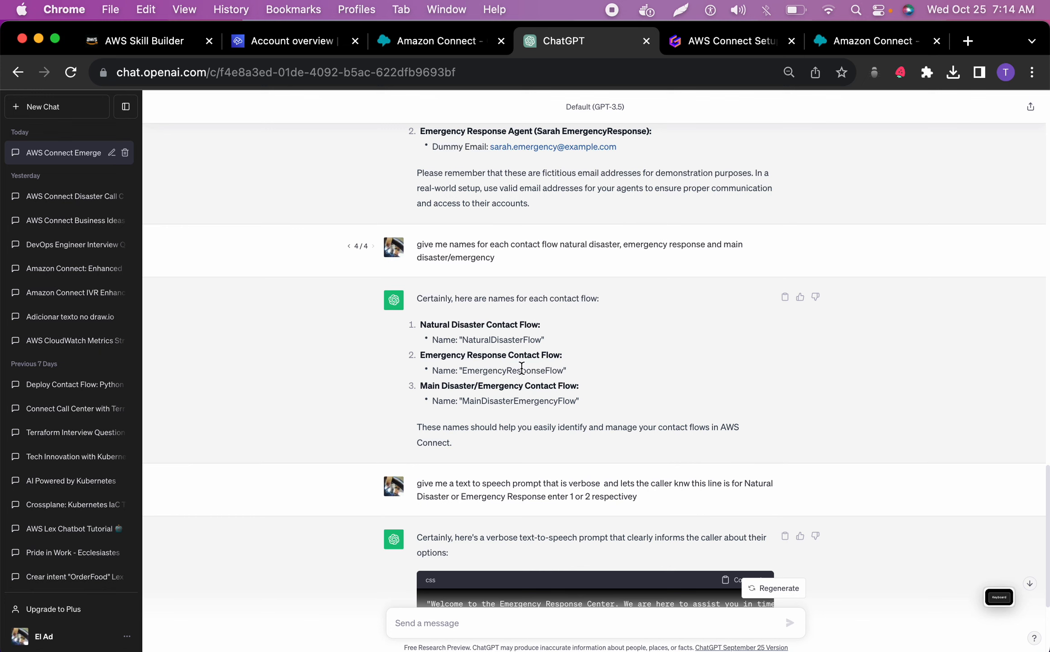
double_click(523, 371)
key("super+c")
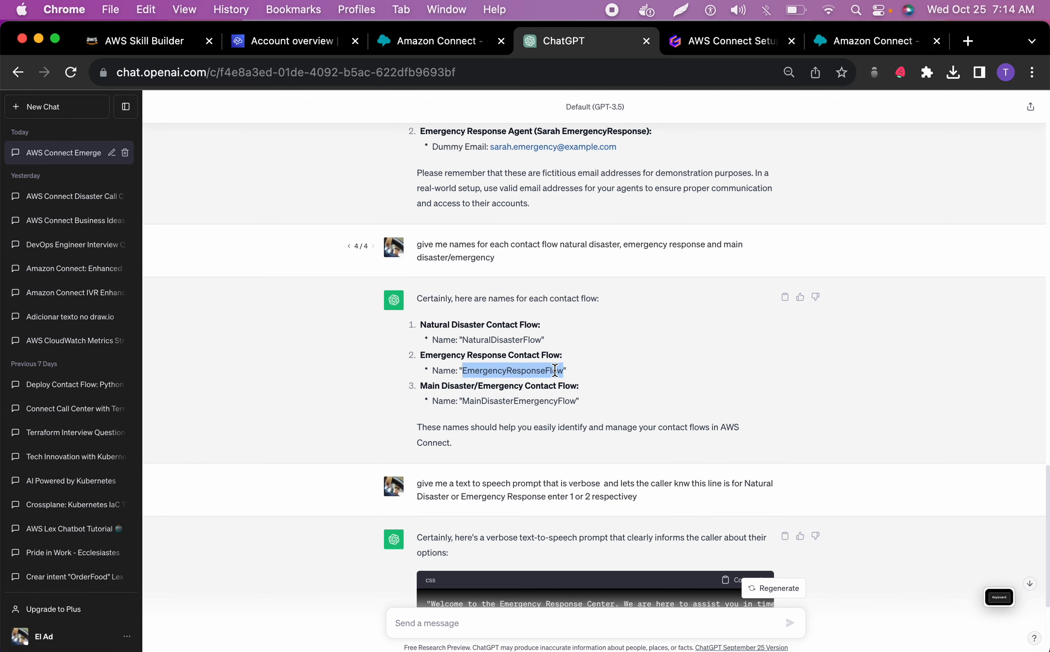
left_click(732, 41)
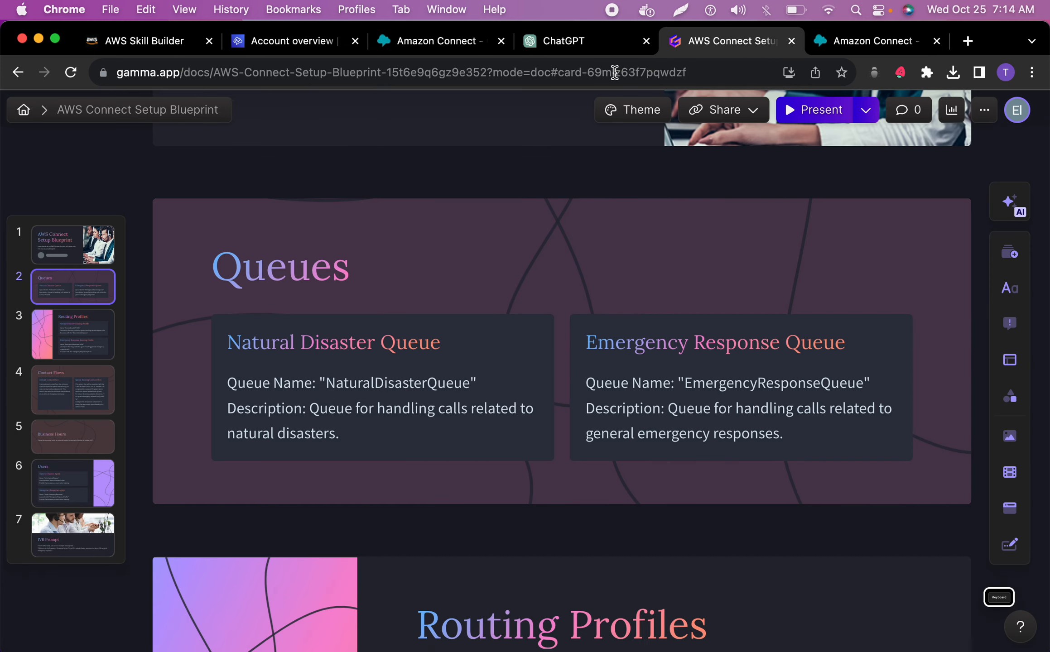
left_click(591, 45)
left_click(436, 41)
left_click(147, 189)
key("super+v")
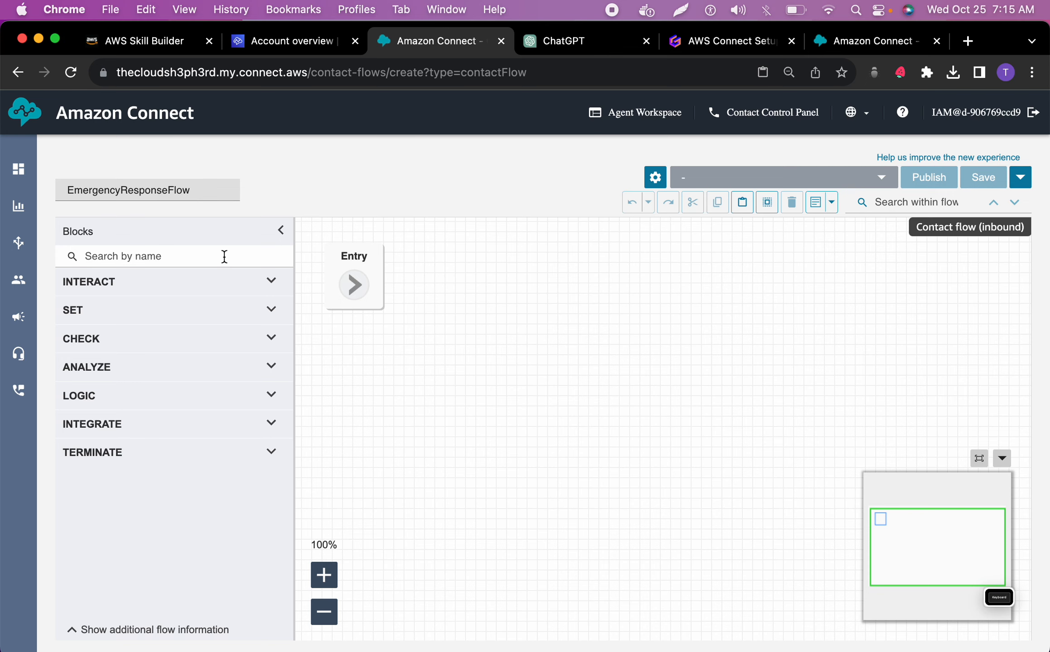
Add a Set working queue block below the Entry point and collapse the canvas minimap
left_click(200, 307)
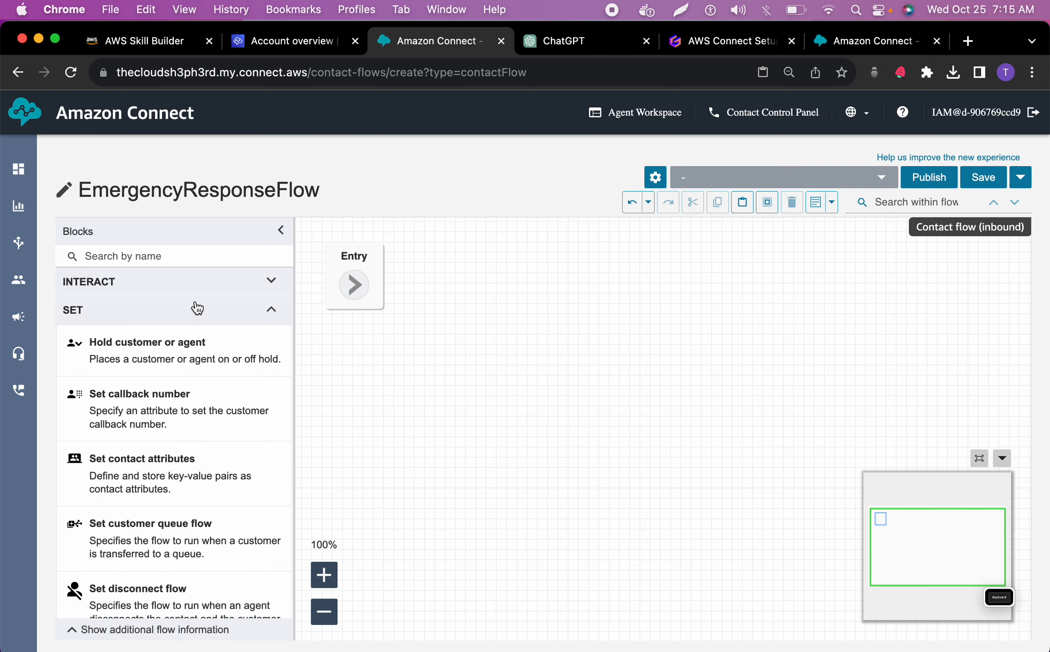
scroll(170, 485, "down", 5)
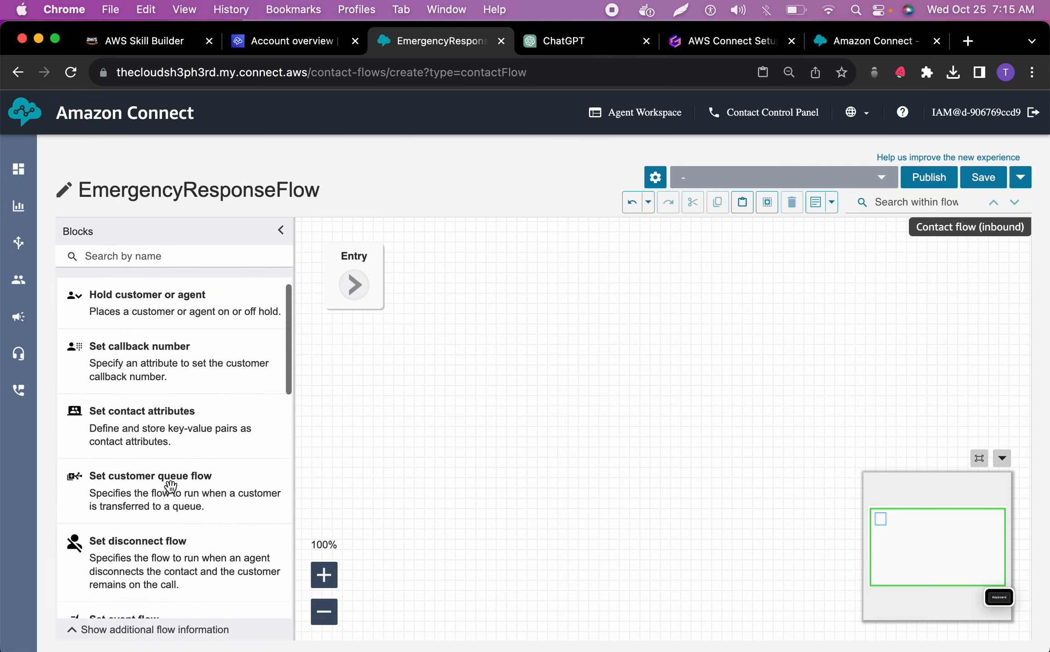
scroll(170, 487, "down", 8)
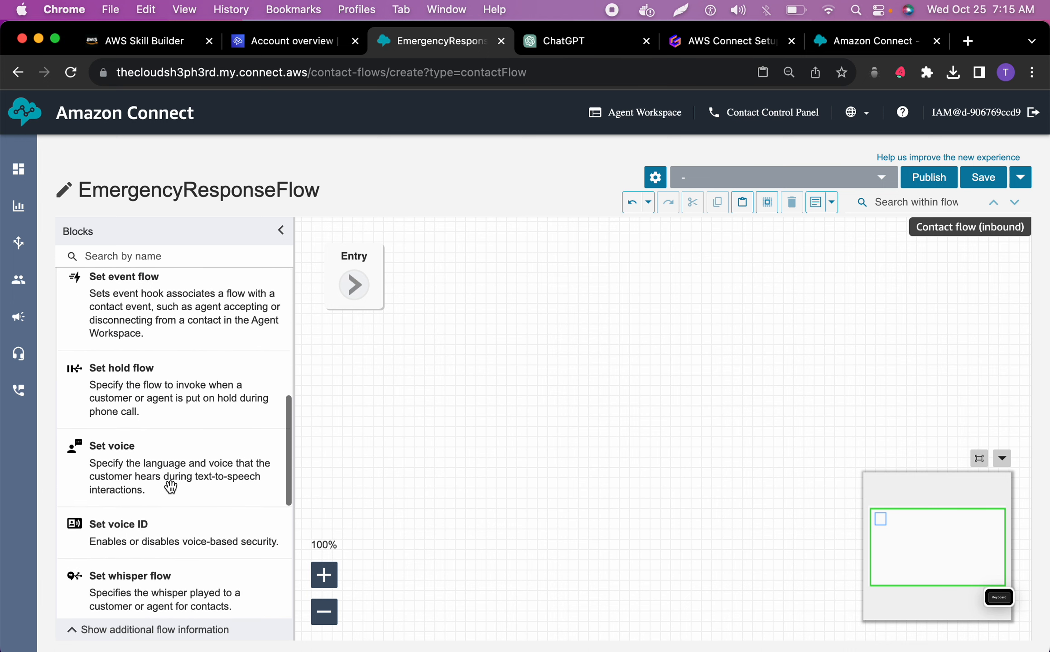
left_click_drag(171, 431, 494, 317)
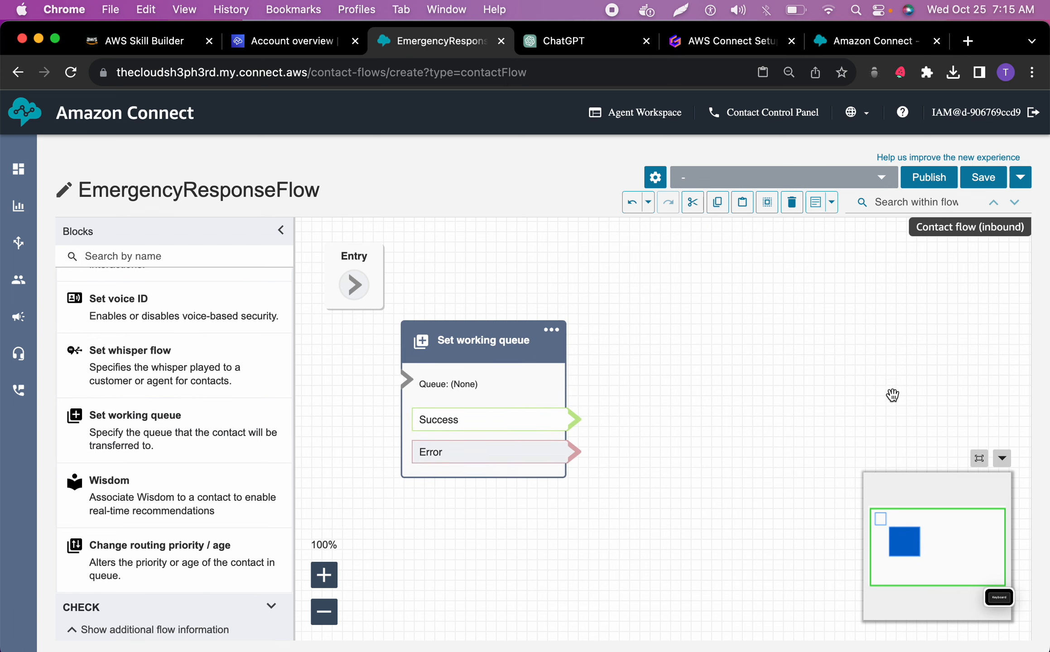
left_click(1002, 458)
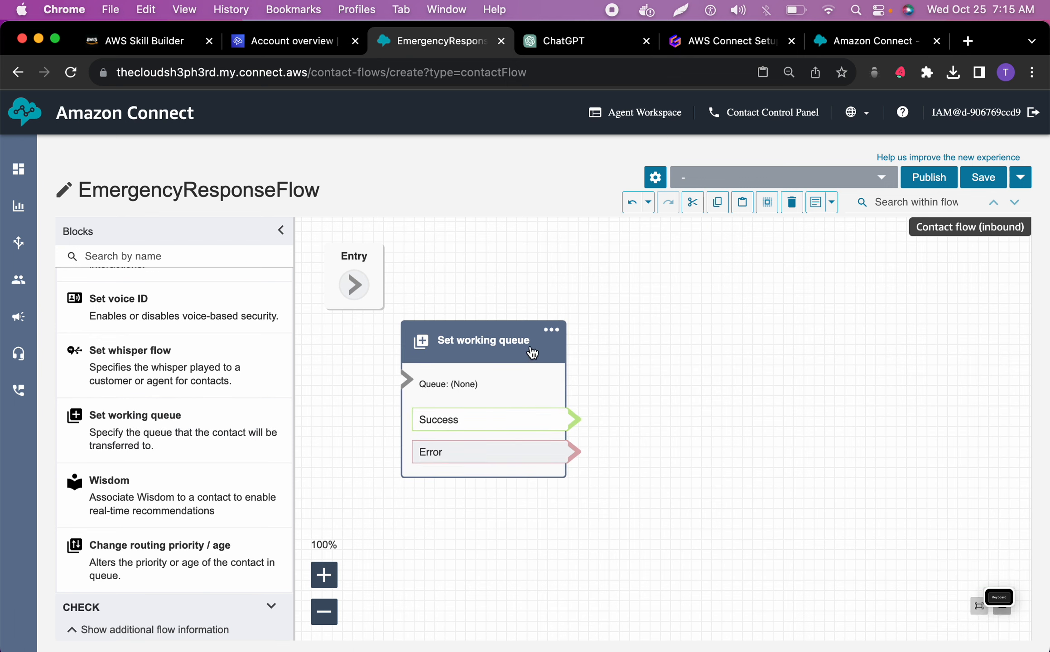
Open the Set working queue block's settings, copy the name EmergencyResponseFlow from ChatGPT, and return to the Amazon Connect flow
left_click(550, 330)
left_click(566, 351)
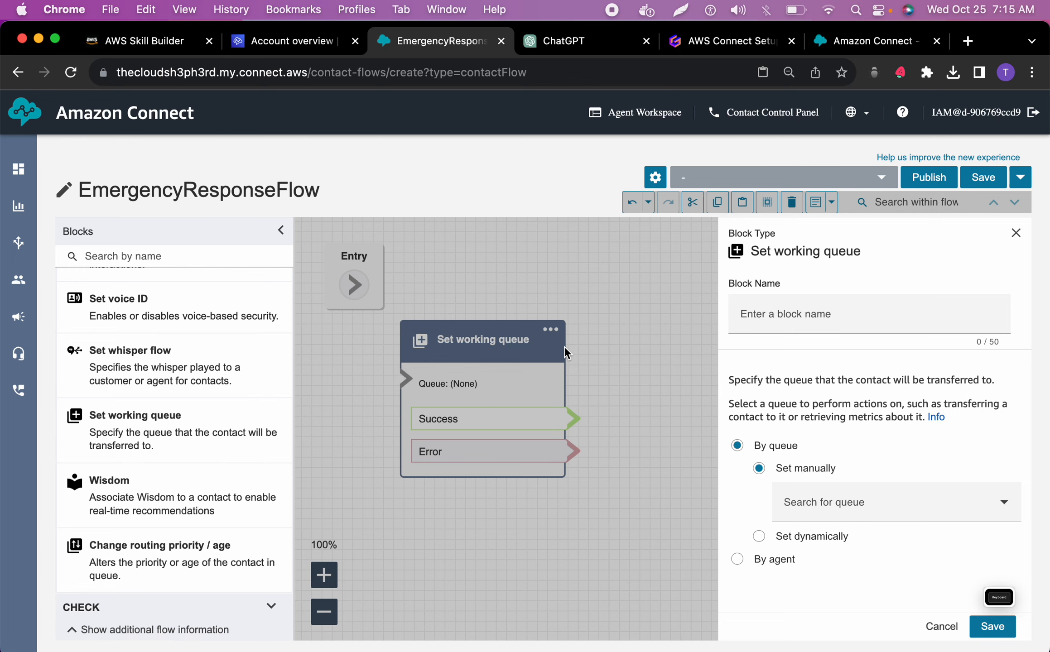
left_click(565, 53)
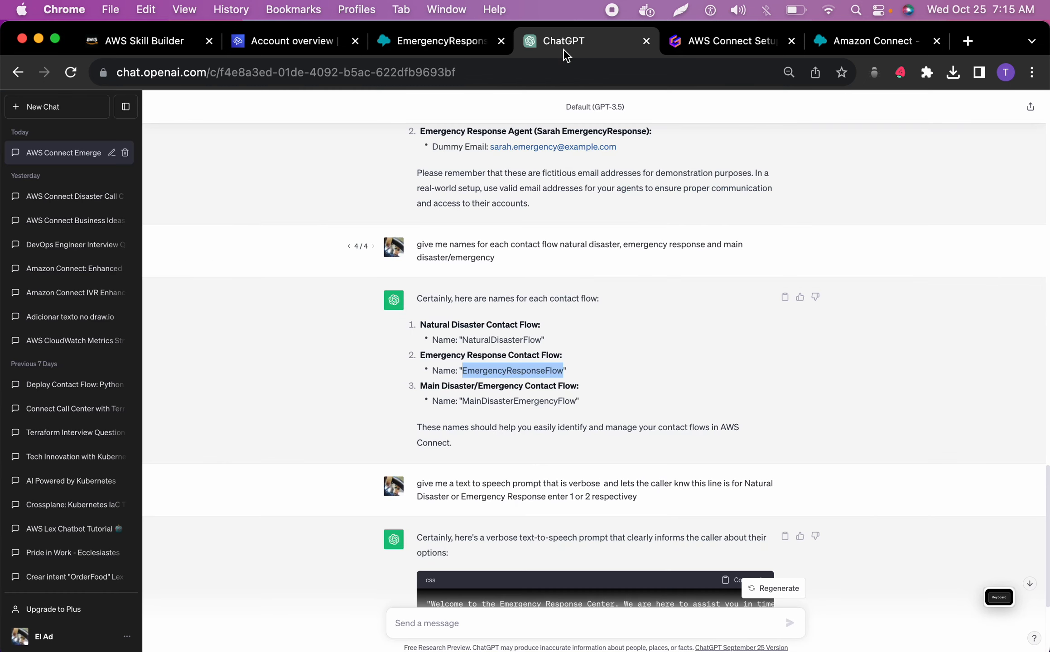
right_click(492, 374)
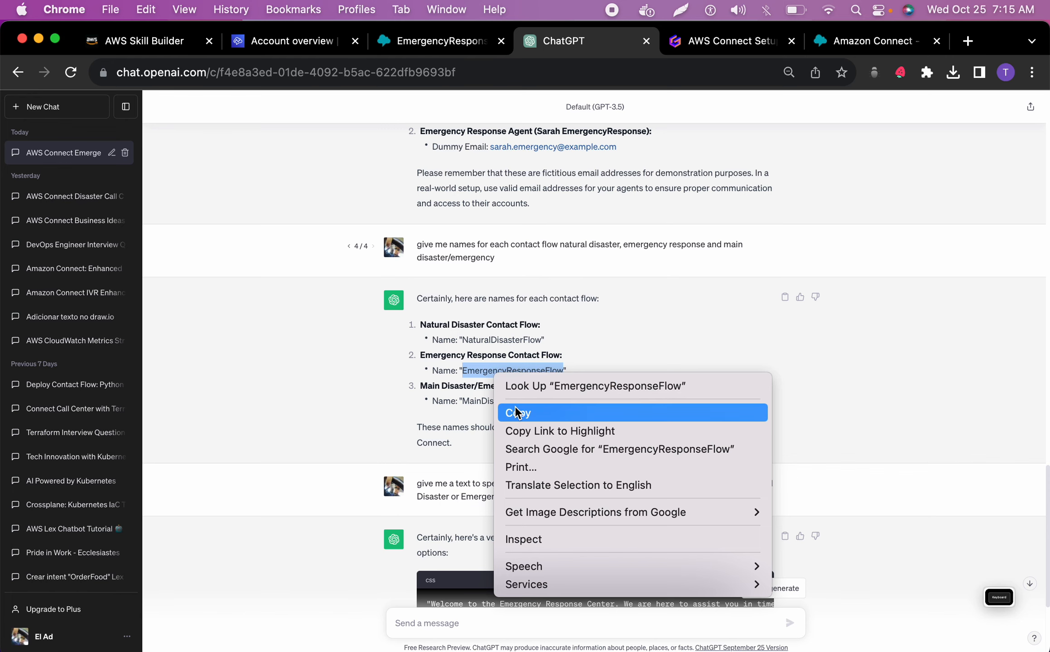
left_click(517, 412)
left_click(458, 40)
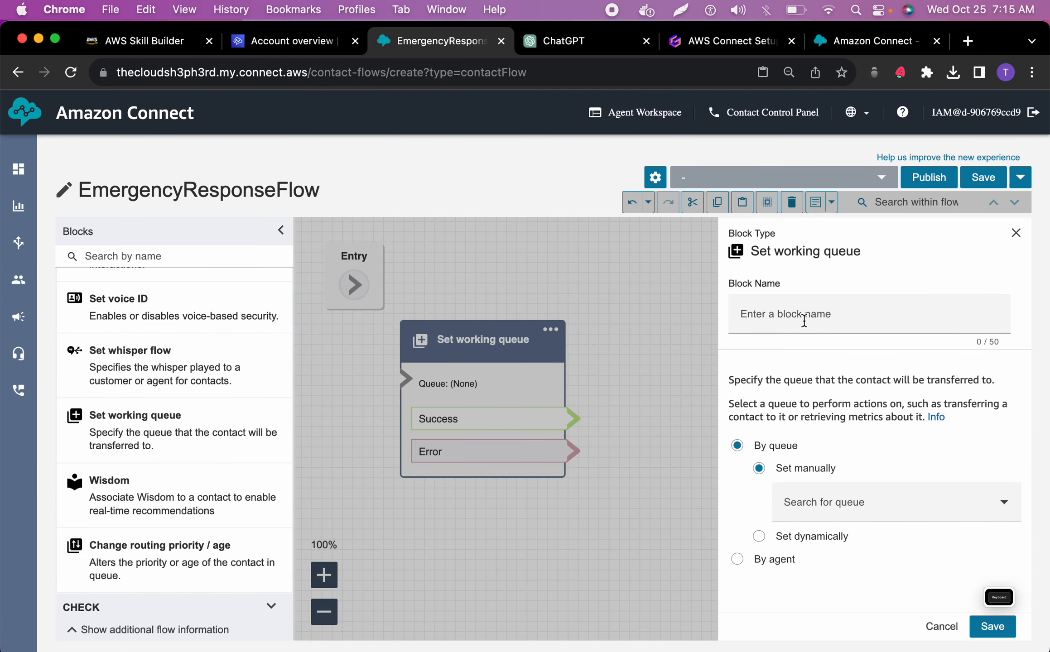
Name the Set working queue block EmergencyResponseFlow, manually set its queue to EmergencyResponseQueue, and save the block settings
left_click(803, 317)
key("super+v")
left_click(822, 498)
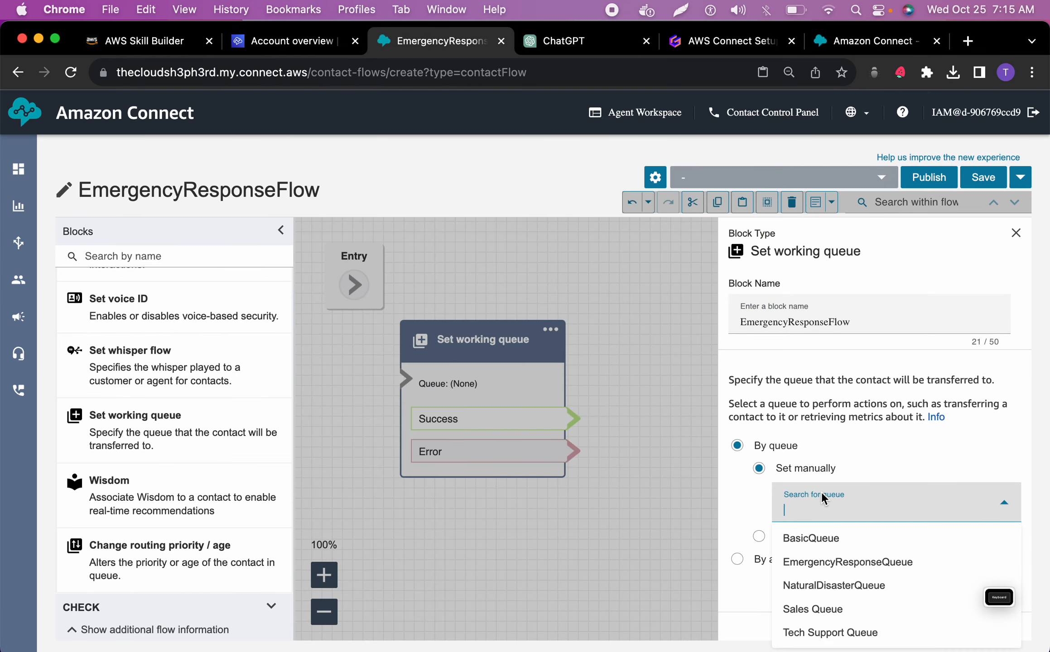
left_click(847, 562)
left_click(992, 627)
Connect the Entry point to the EmergencyResponseFlow block and arrange the two so the block sits below and beside Entry
left_click(323, 612)
left_click_drag(416, 314, 457, 388)
left_click_drag(515, 353, 580, 275)
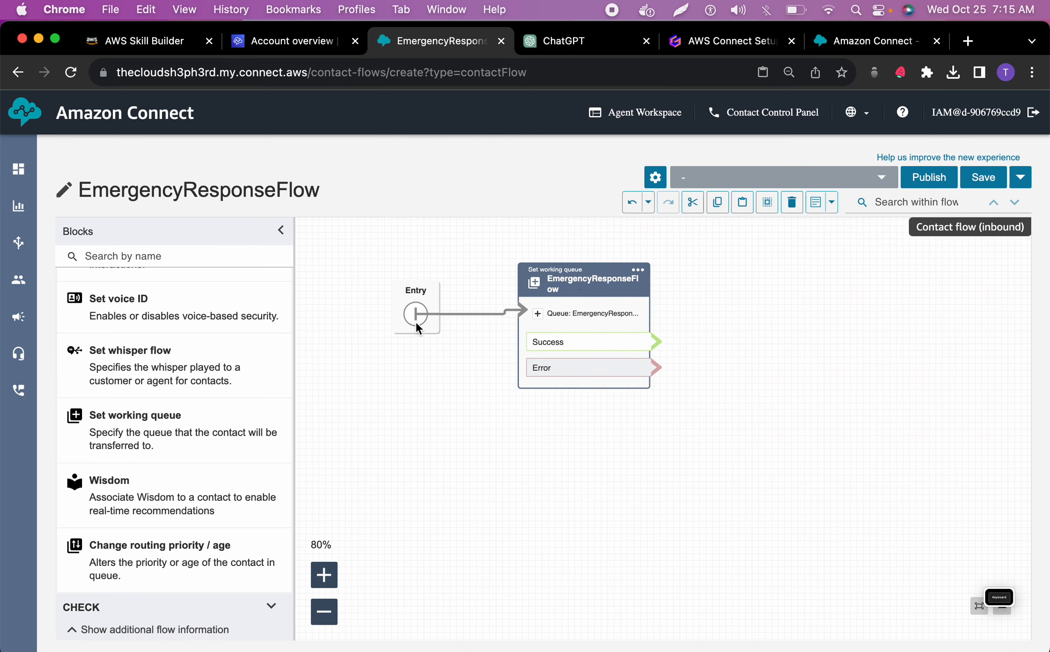
left_click_drag(420, 298, 338, 262)
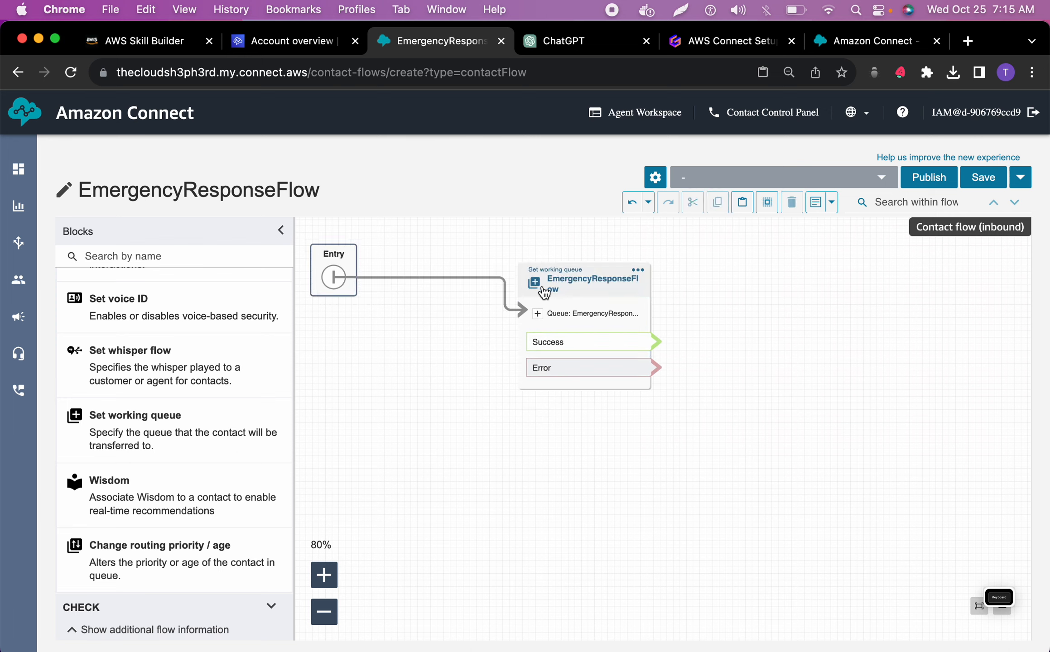
left_click_drag(576, 277, 434, 361)
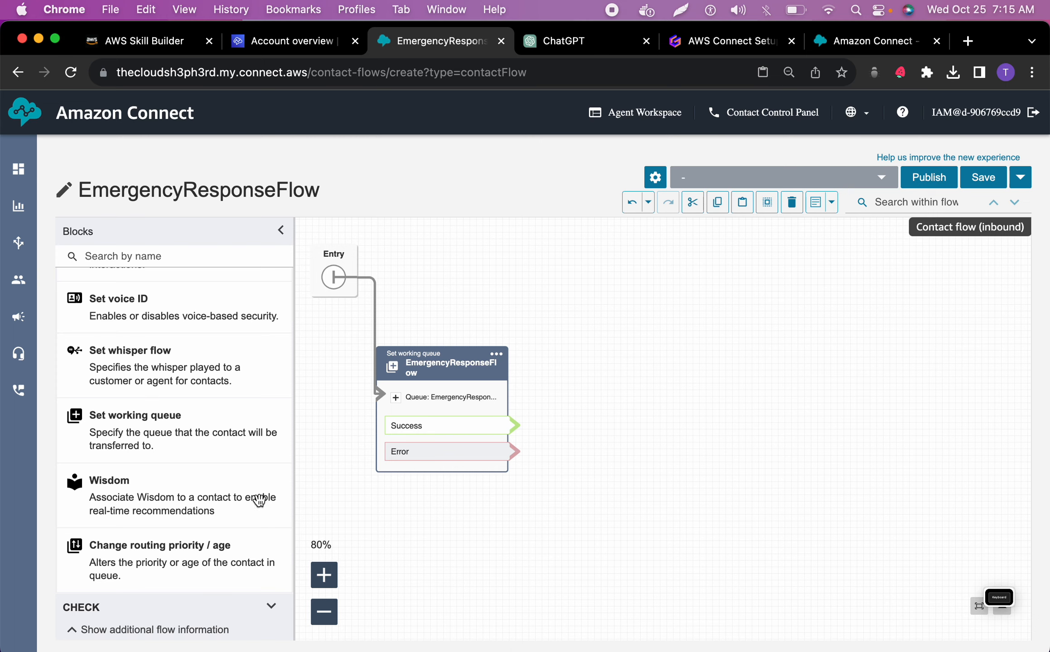
Add a Transfer to queue block beside the EmergencyResponseFlow block and connect the Success branch to it
scroll(202, 512, "down", 5)
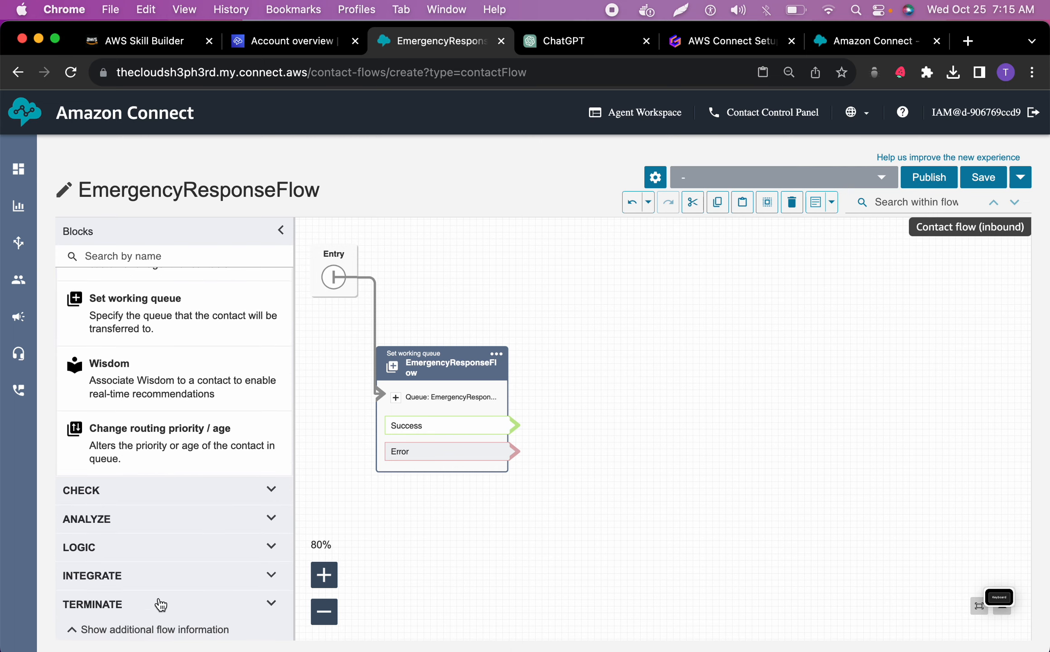
left_click(157, 603)
scroll(172, 521, "down", 9)
left_click_drag(132, 571, 652, 314)
left_click_drag(514, 426, 591, 347)
left_click(706, 306)
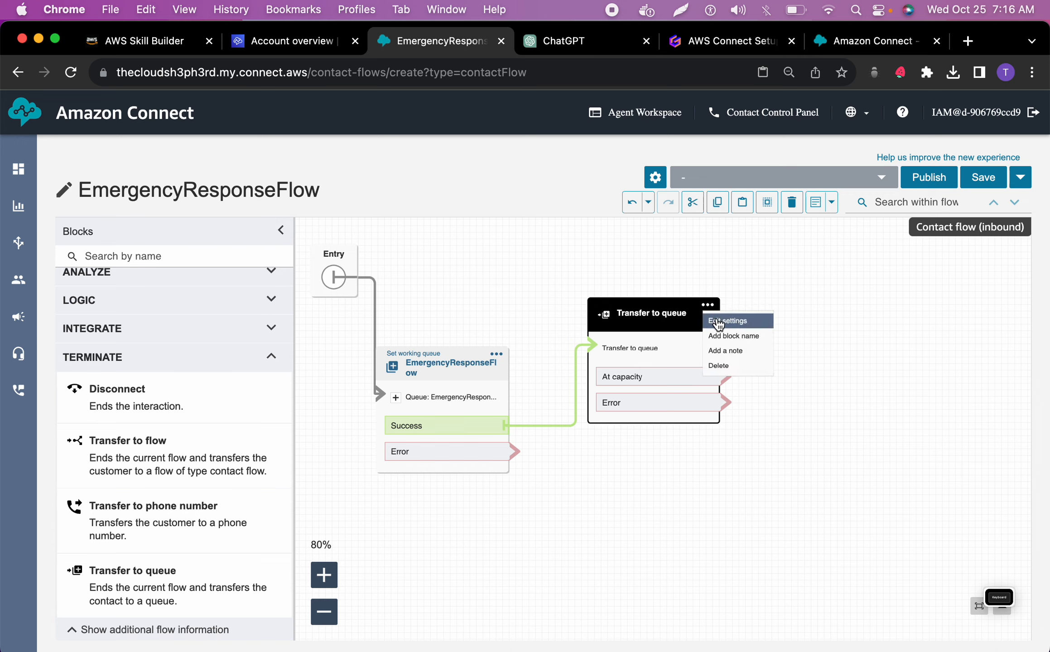
left_click(717, 322)
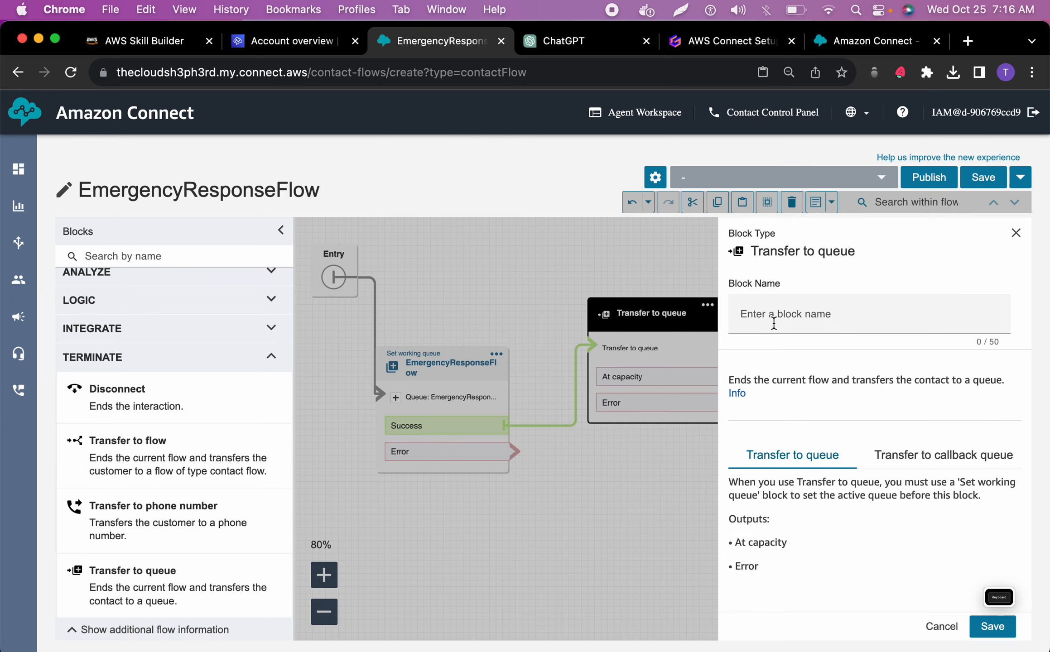
left_click(939, 628)
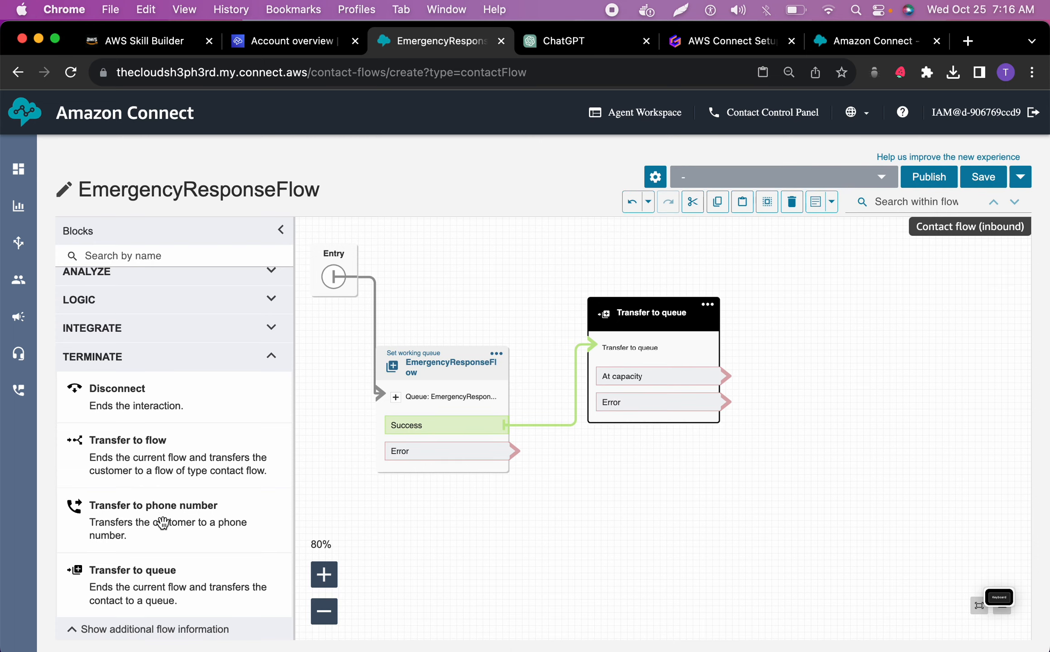
Add a Disconnect block beside Transfer to queue and connect the At capacity and Error branches to it
left_click_drag(168, 403, 881, 368)
left_click_drag(721, 376, 823, 410)
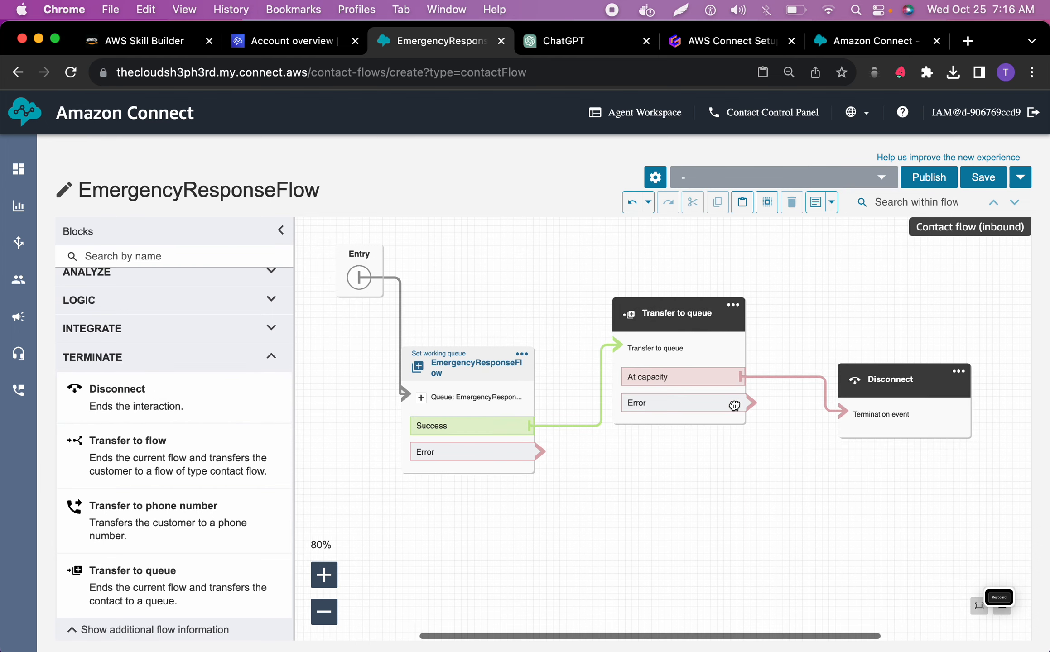
left_click_drag(727, 398, 823, 410)
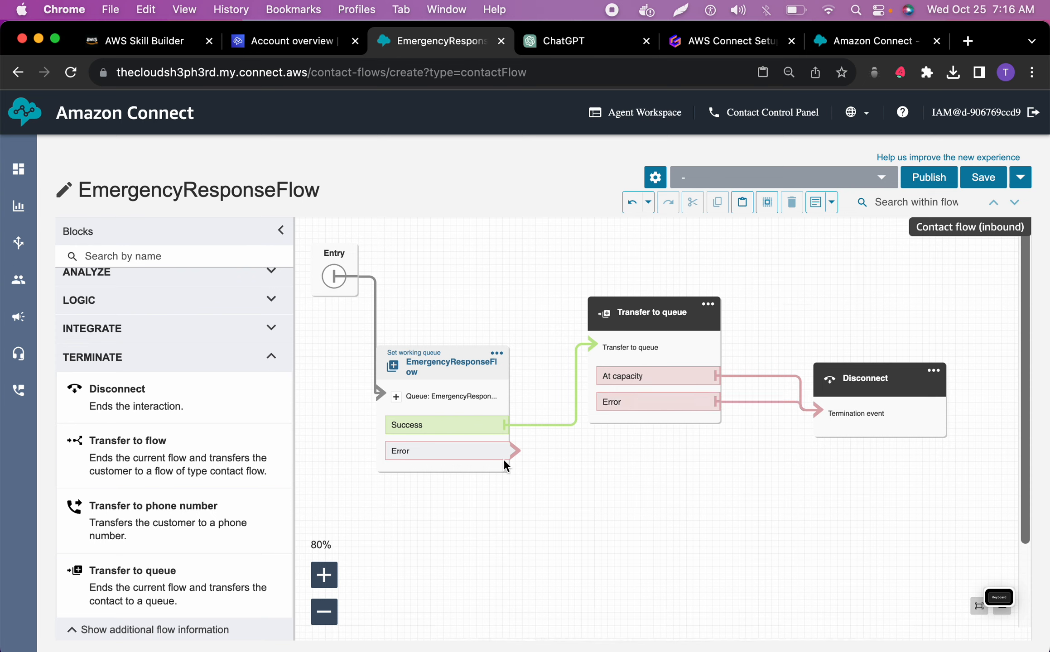
scroll(213, 477, "up", 1)
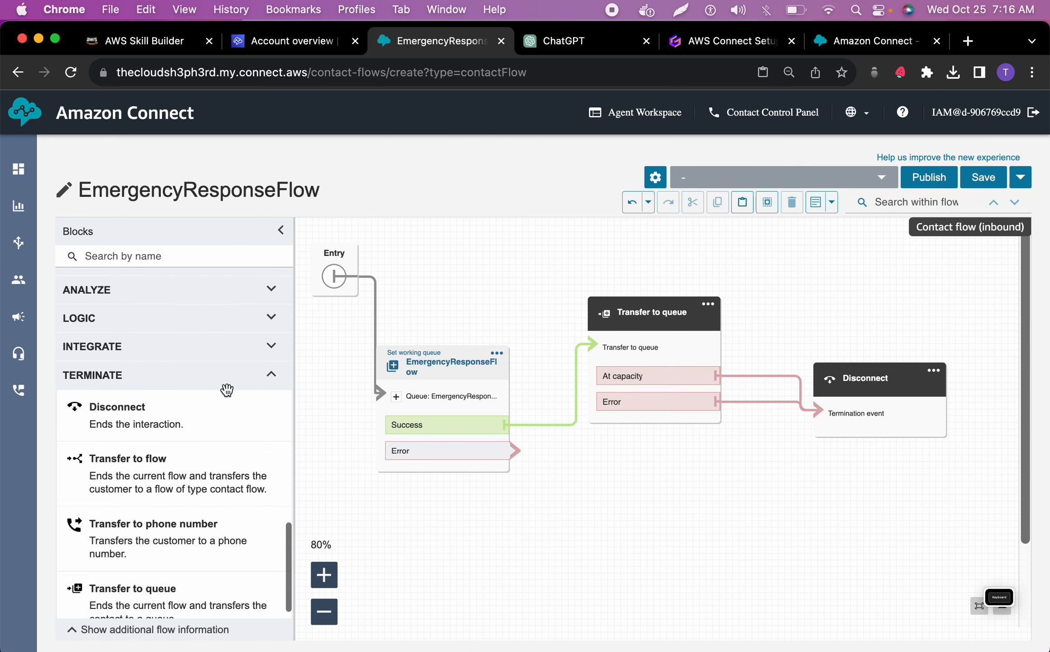
scroll(223, 400, "up", 2)
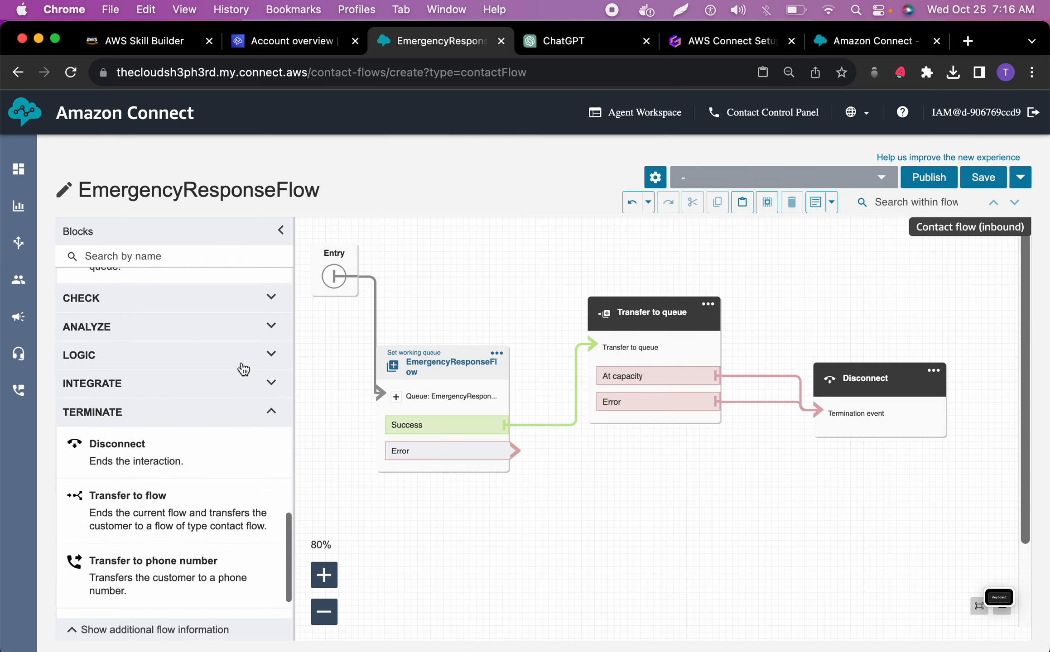
left_click(244, 367)
left_click(245, 336)
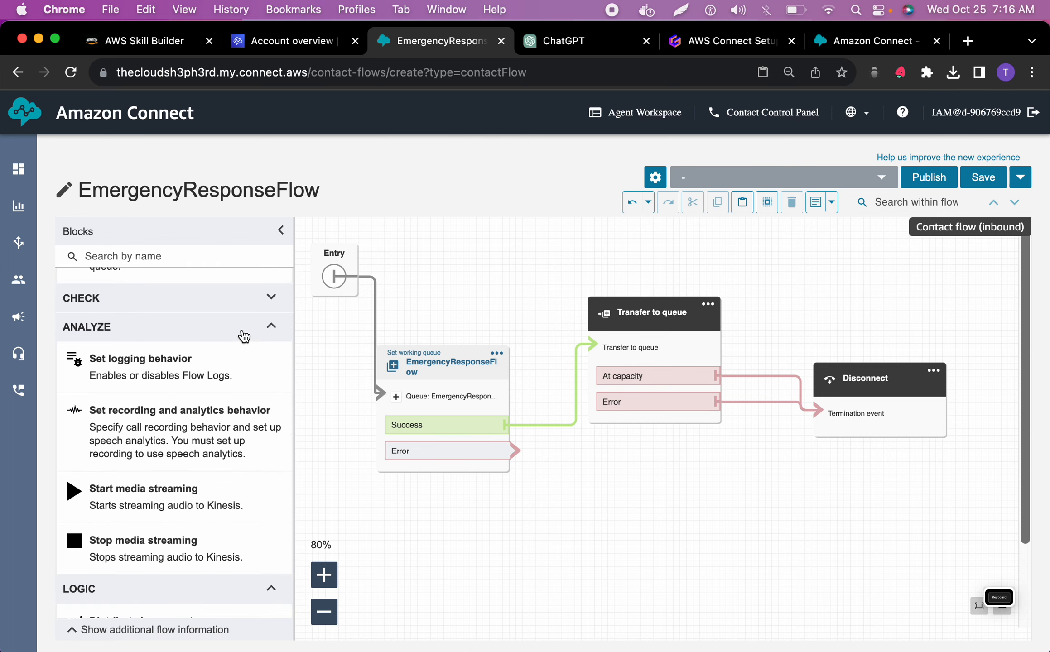
scroll(245, 336, "up", 10)
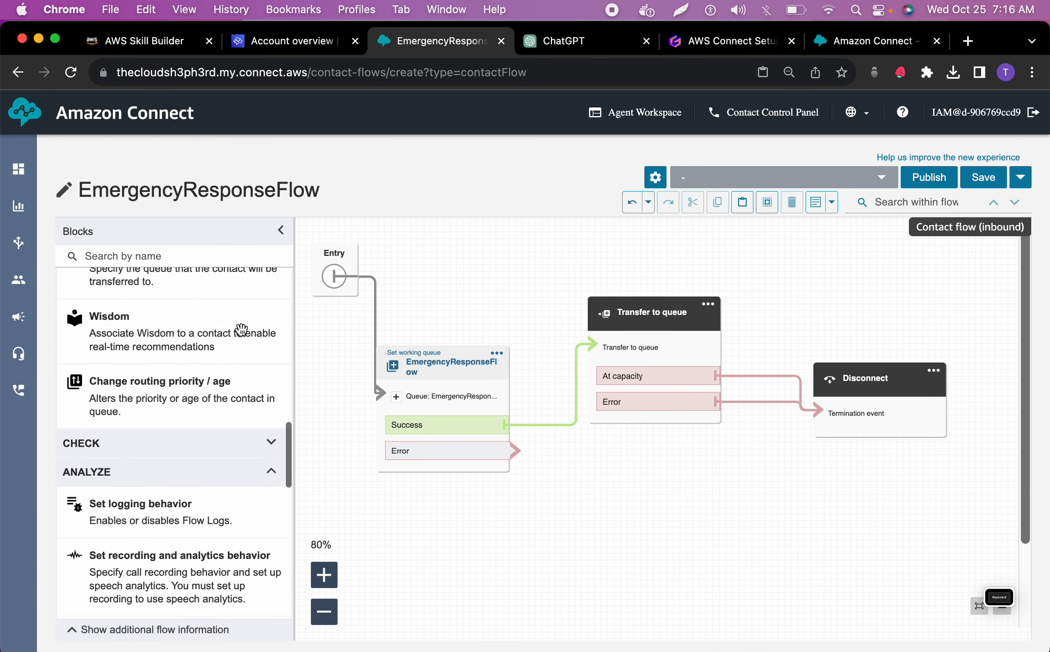
scroll(241, 331, "up", 1)
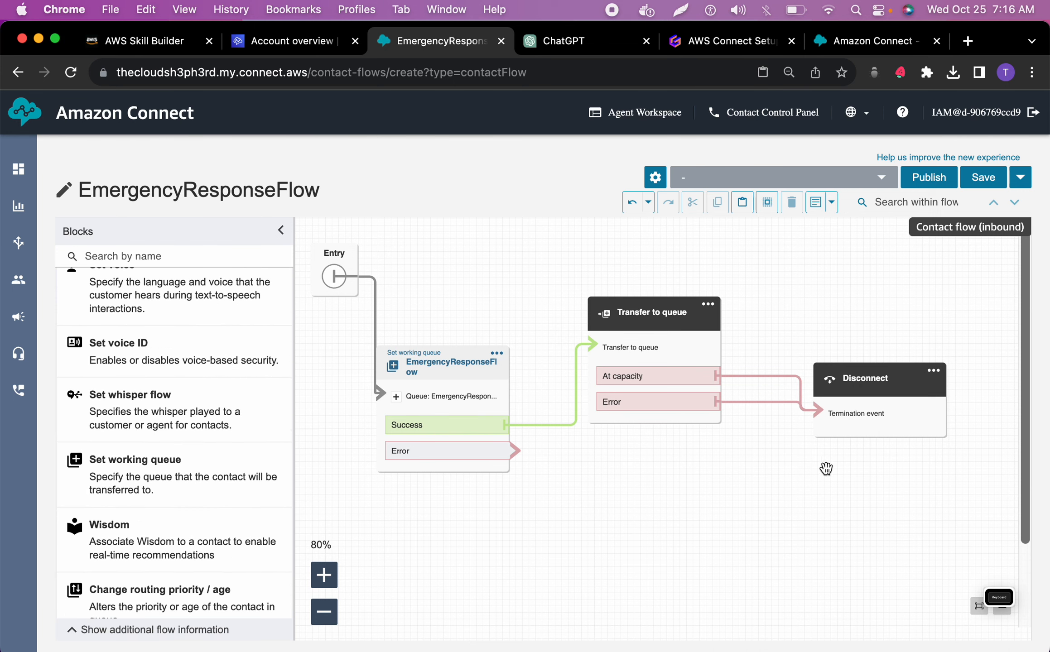
Move the Transfer to queue block up and the Disconnect block closer to it to tidy the flow layout
left_click_drag(643, 312, 608, 275)
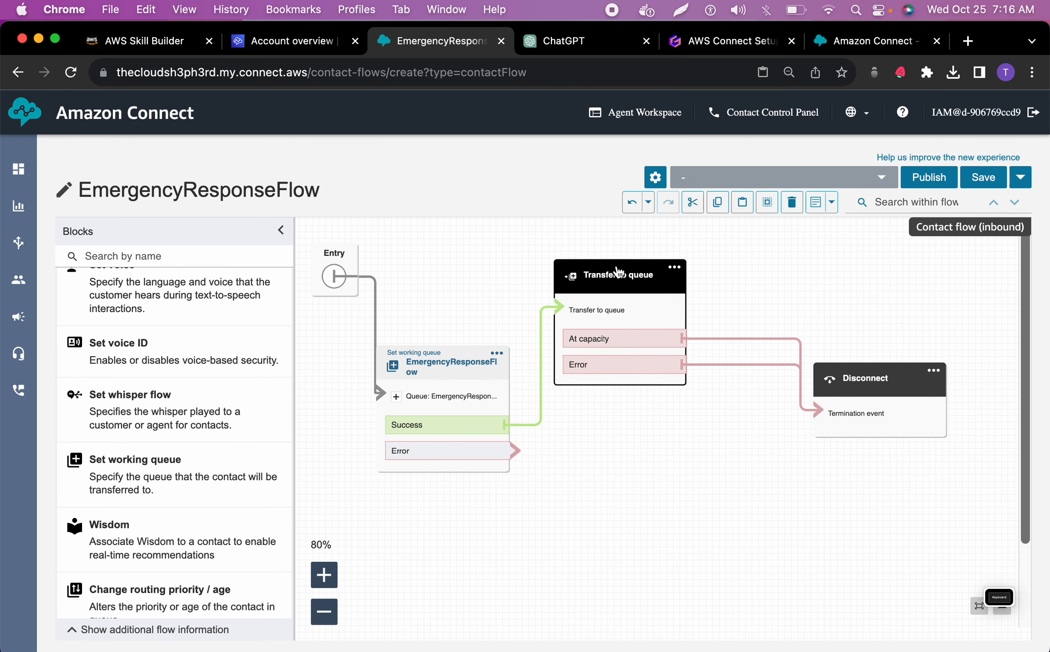
left_click_drag(902, 399, 791, 435)
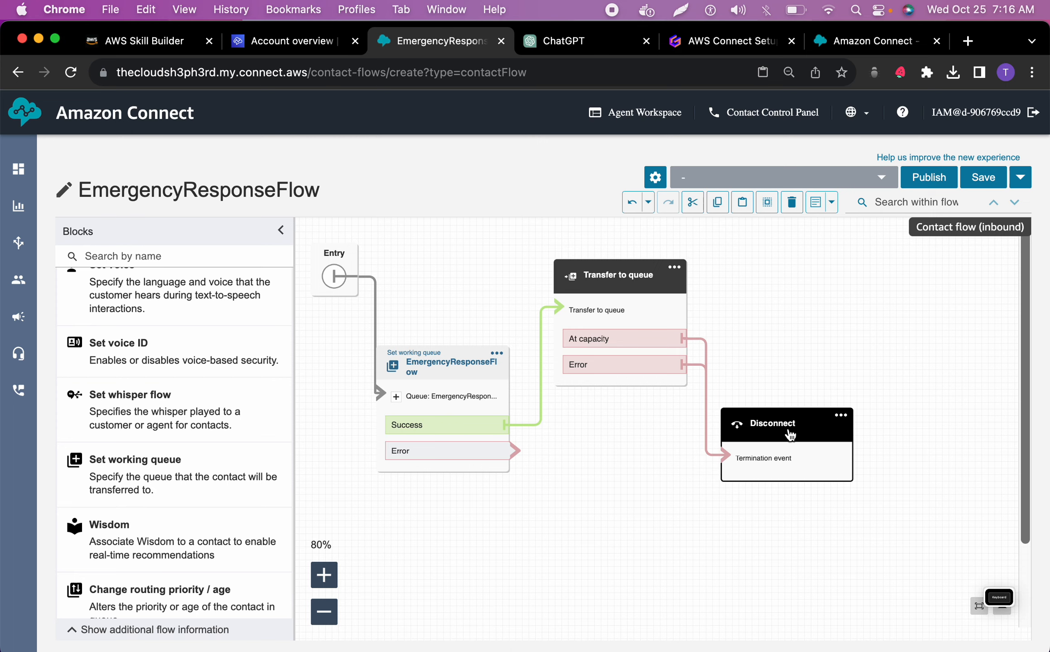
left_click_drag(790, 435, 830, 422)
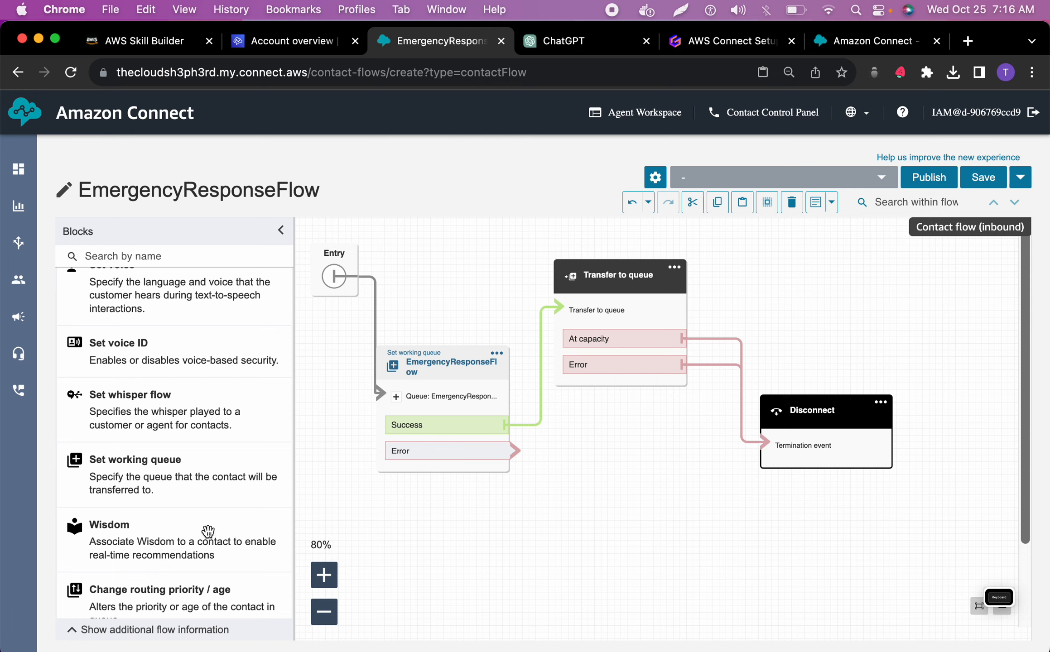
scroll(195, 521, "down", 5)
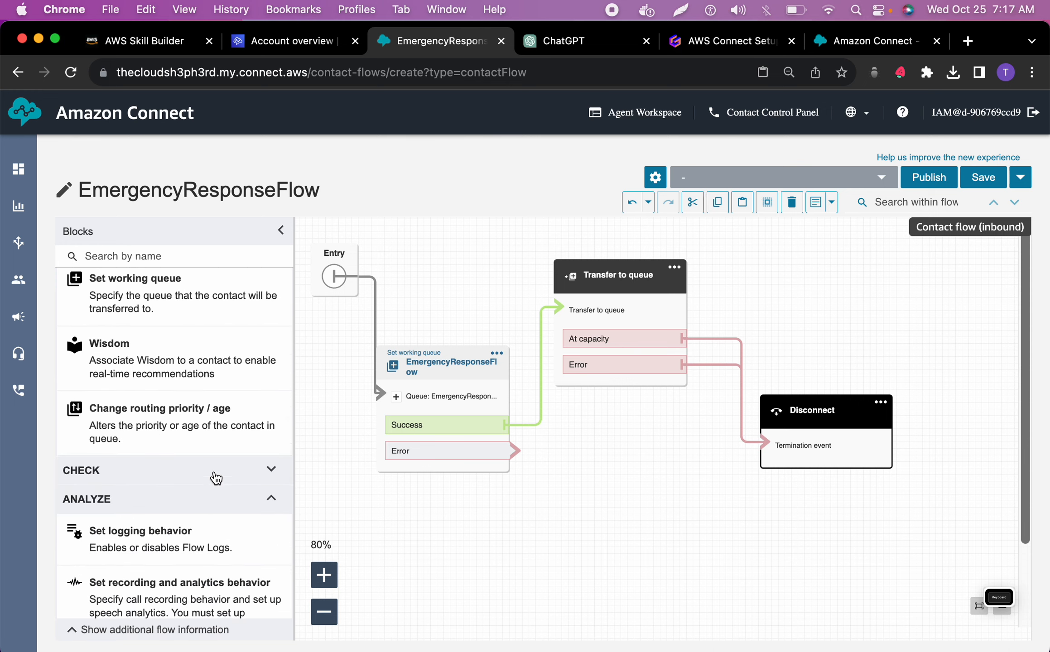
left_click(216, 473)
scroll(220, 489, "down", 3)
scroll(219, 490, "down", 3)
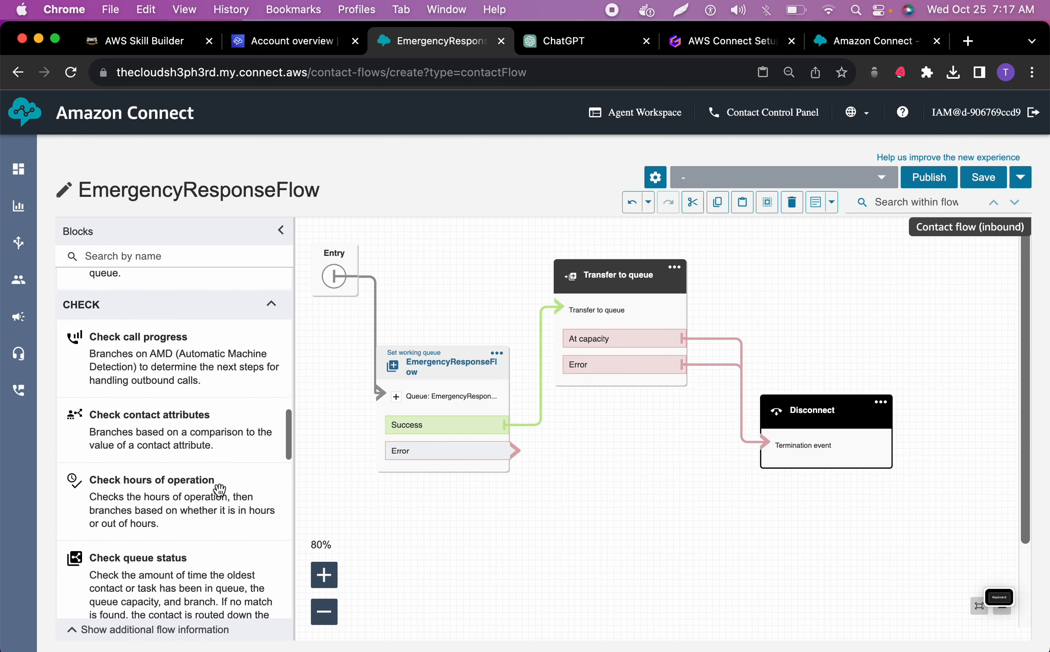
left_click_drag(208, 493, 602, 496)
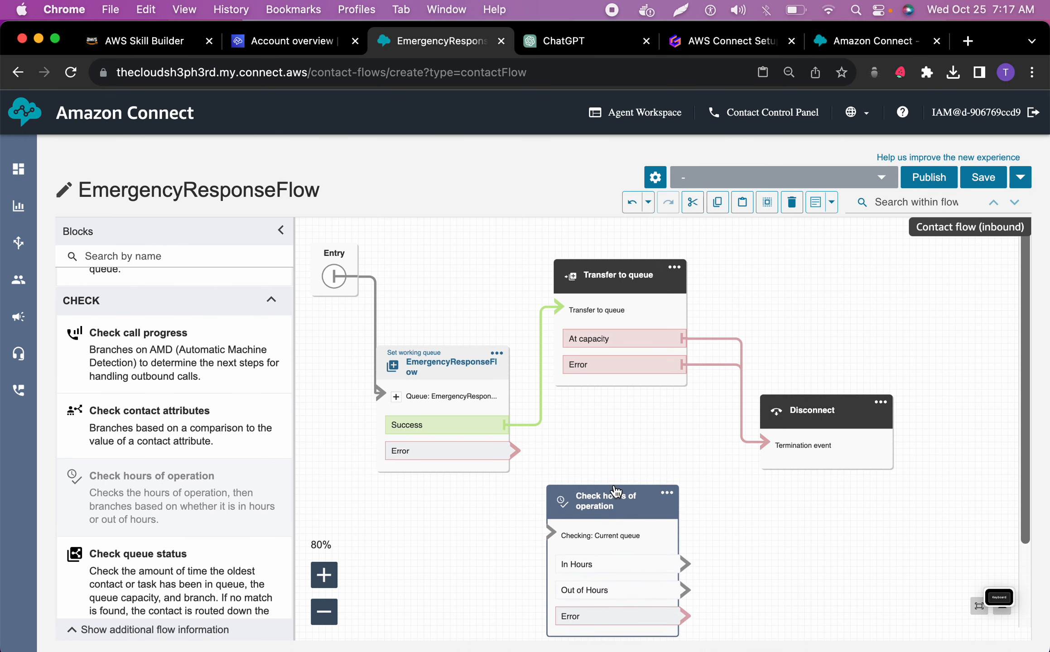
left_click_drag(602, 290, 628, 332)
left_click_drag(621, 503, 618, 491)
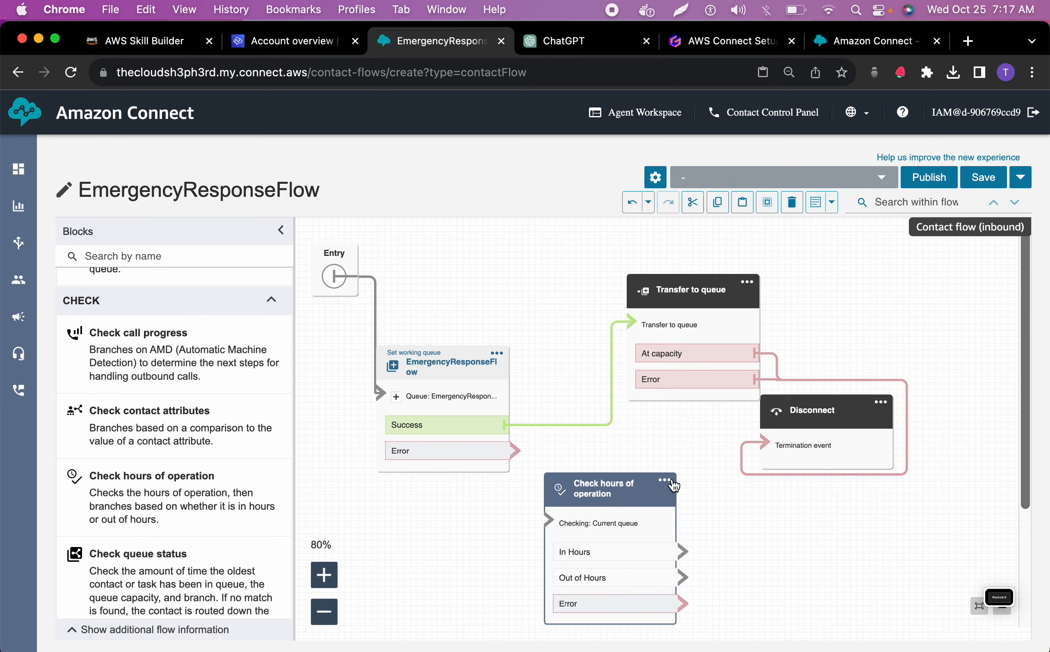
left_click_drag(670, 491, 669, 490)
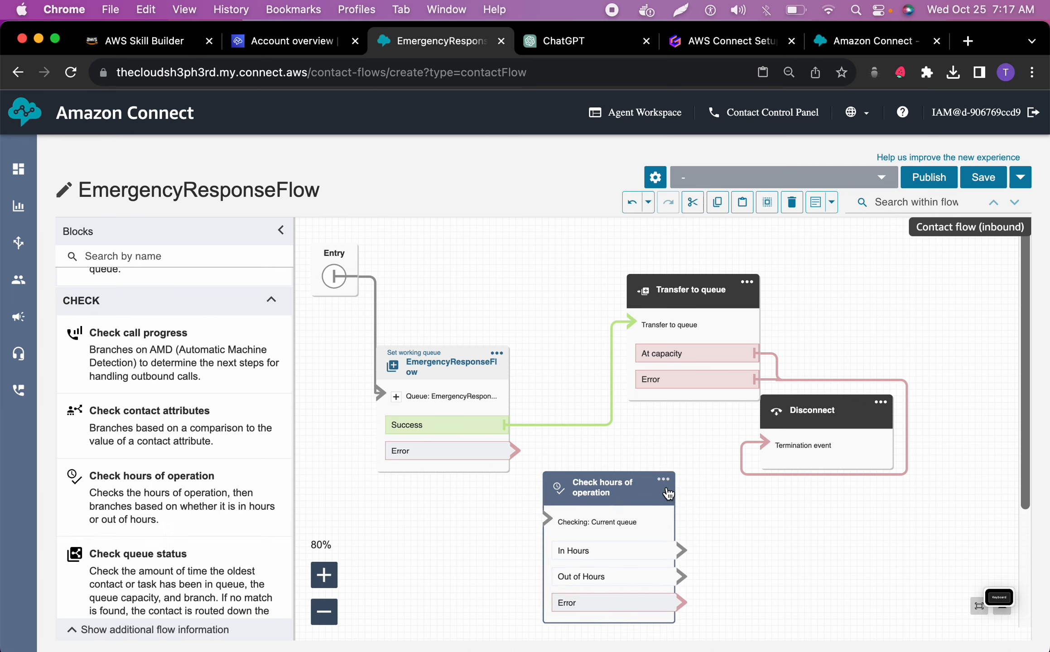
double_click(658, 493)
left_click(941, 627)
key("BackSpace")
Move the Transfer to queue block closer to the EmergencyResponseFlow block, and save and try to publish the flow
left_click_drag(693, 292, 635, 279)
left_click(988, 177)
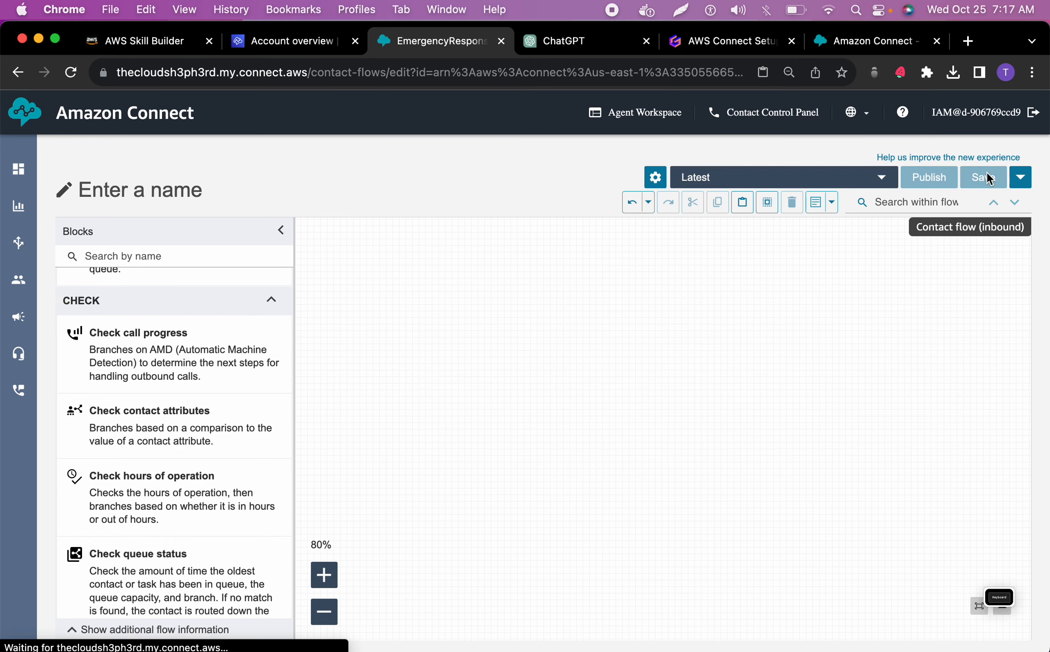
left_click(930, 178)
left_click(713, 377)
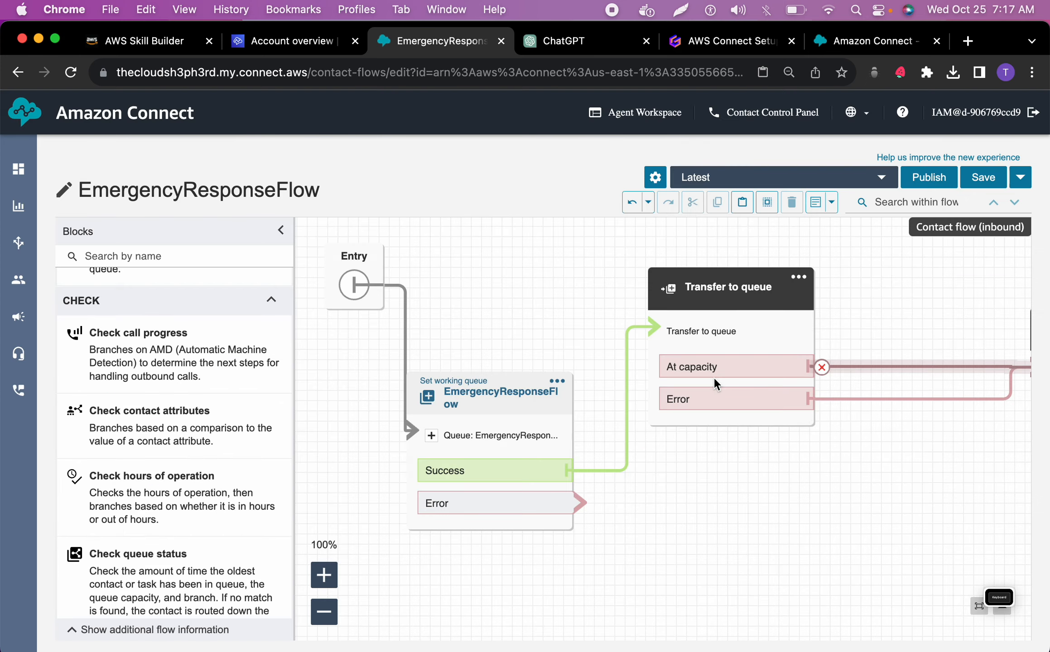
Connect the EmergencyResponseFlow block's Error branch to Disconnect and tidy the layout by bringing Disconnect closer and raising Transfer to queue
scroll(566, 389, "right", 3)
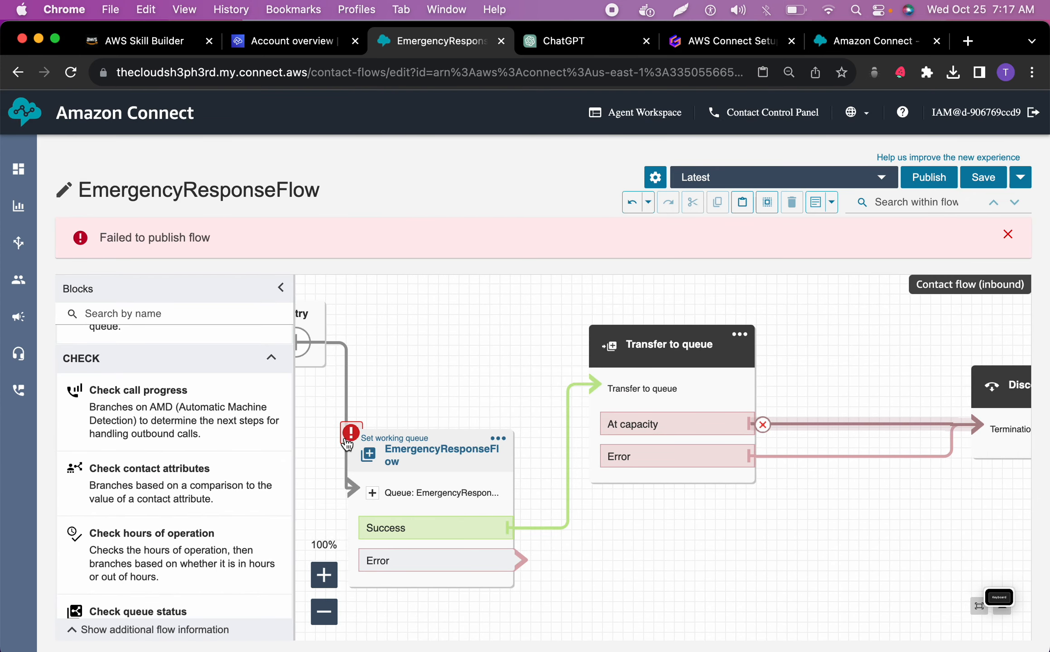
mouse_move(508, 526)
left_click_drag(521, 559, 990, 411)
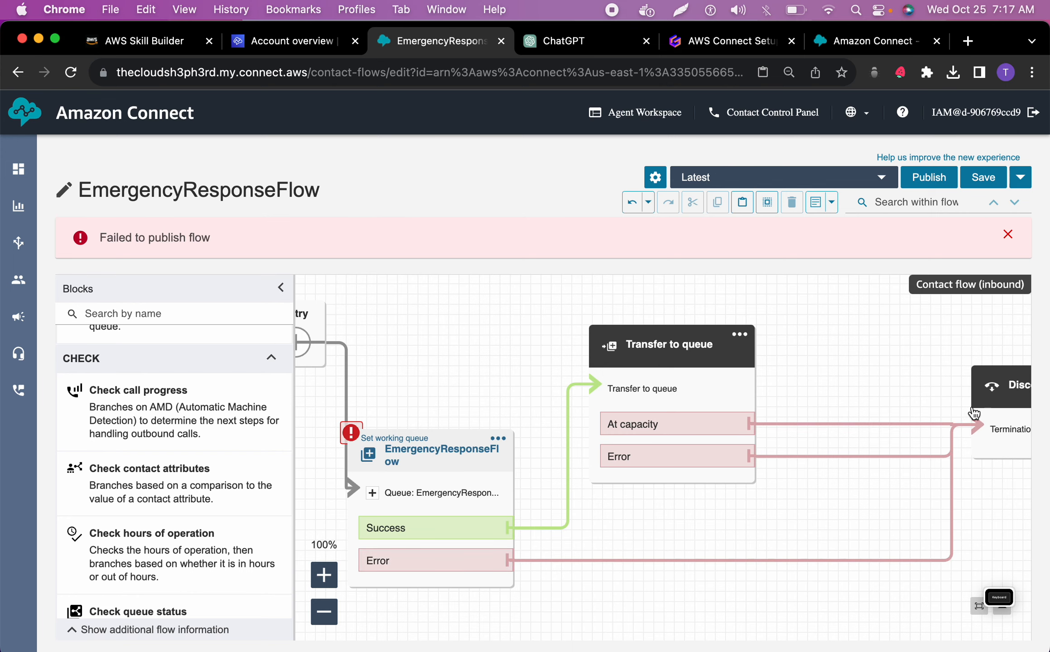
left_click_drag(446, 432, 422, 438)
left_click_drag(672, 337, 643, 292)
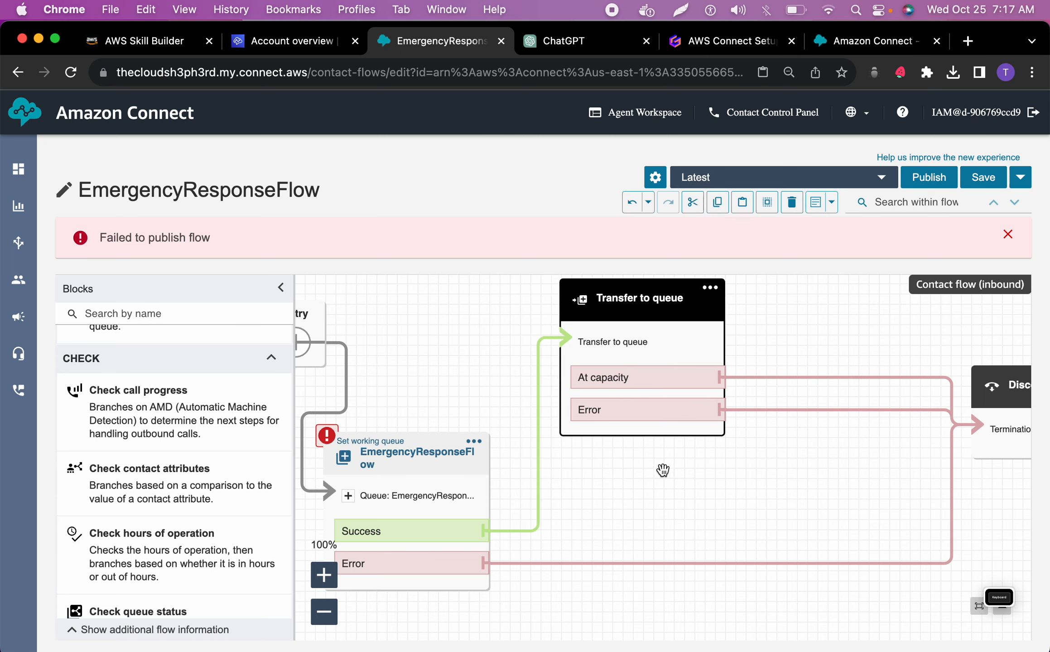
left_click_drag(1004, 391, 865, 428)
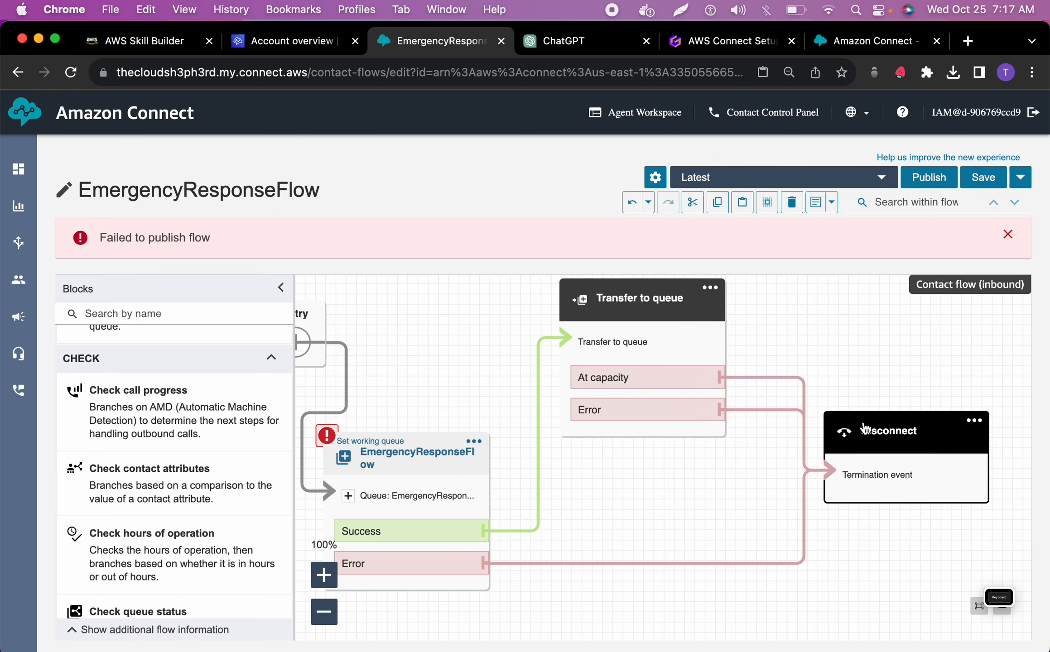
Save the corrected EmergencyResponseFlow and publish it
left_click(983, 177)
left_click(709, 377)
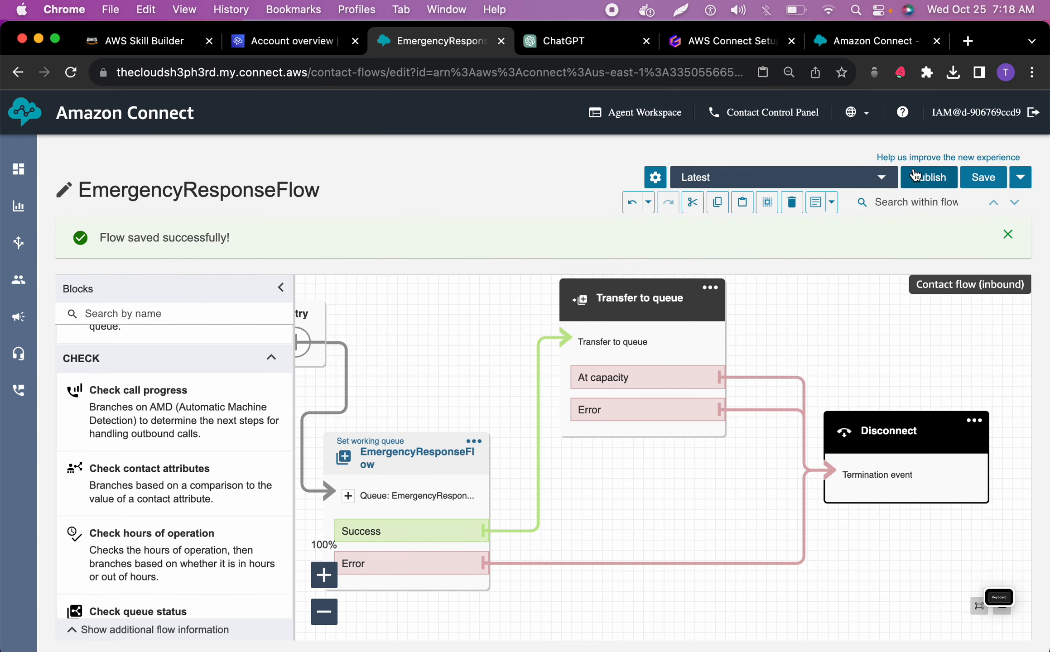
left_click(928, 179)
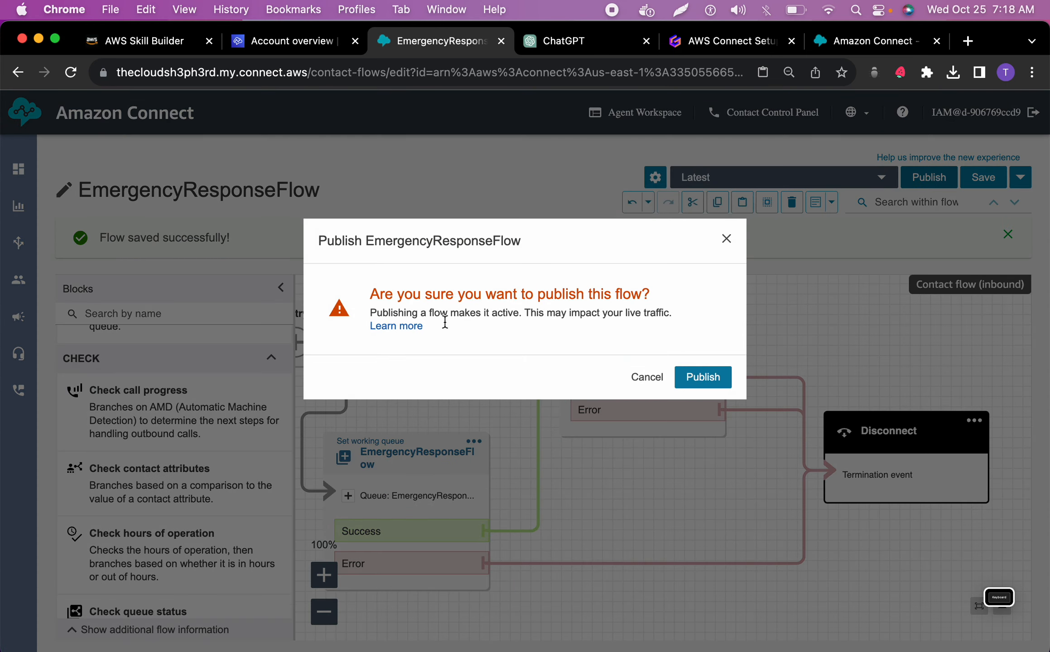
left_click(704, 384)
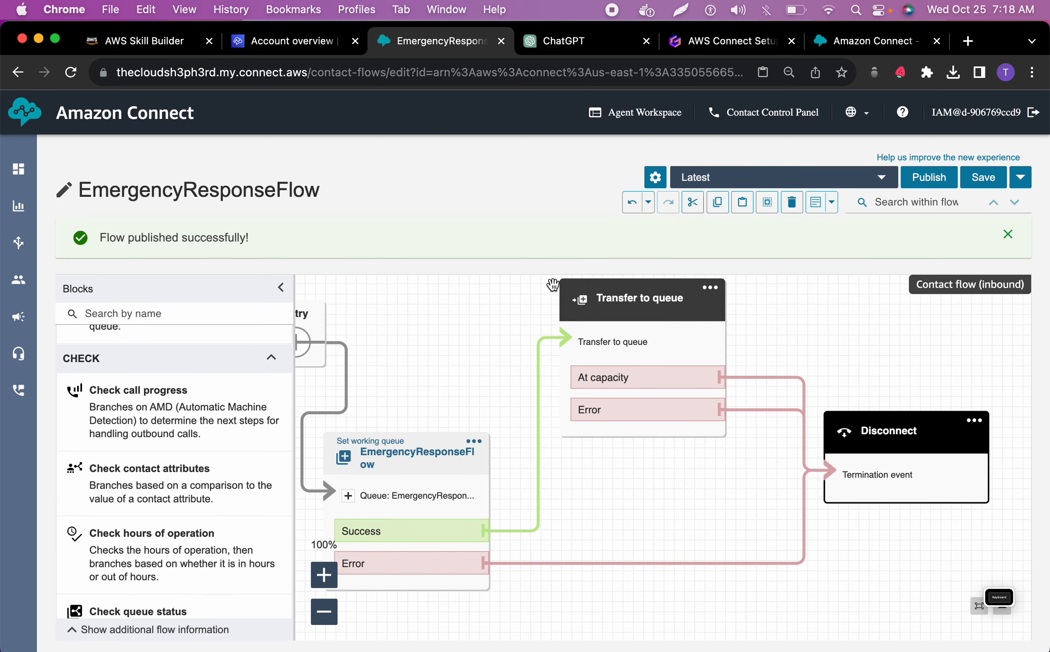
Return to the list of flows and open MainDisasterEmergencyFlow for editing
mouse_move(2, 252)
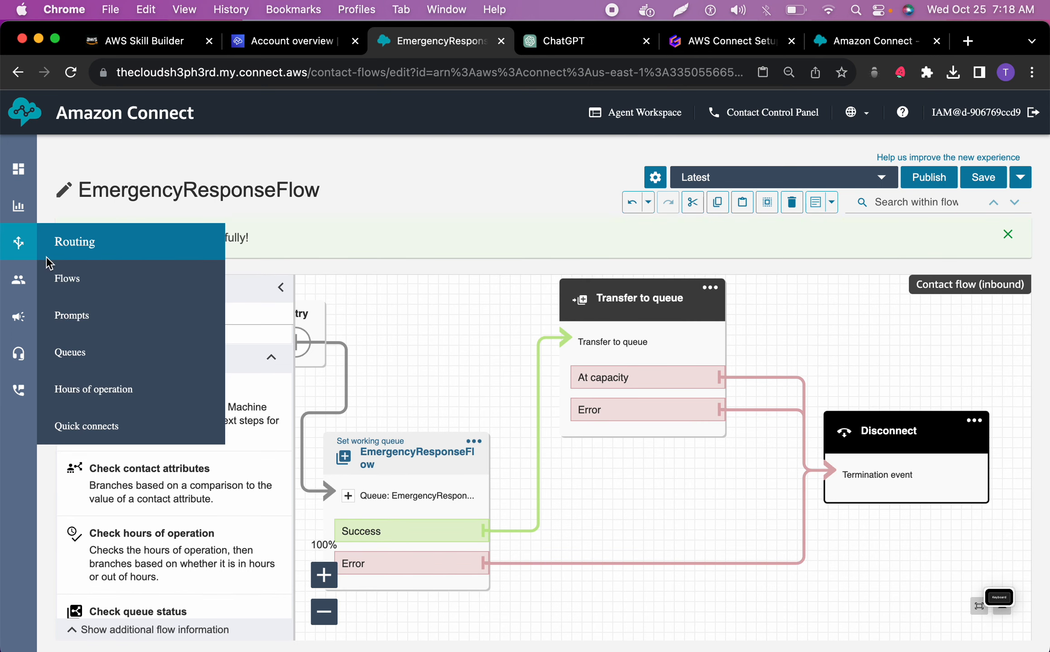
left_click(67, 277)
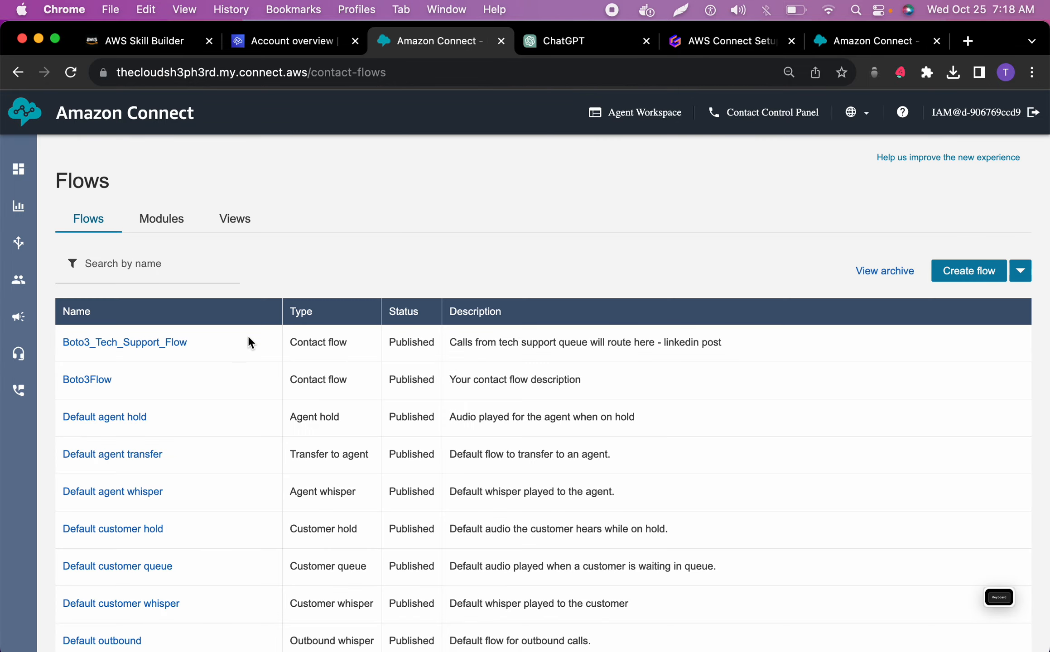
scroll(216, 378, "down", 5)
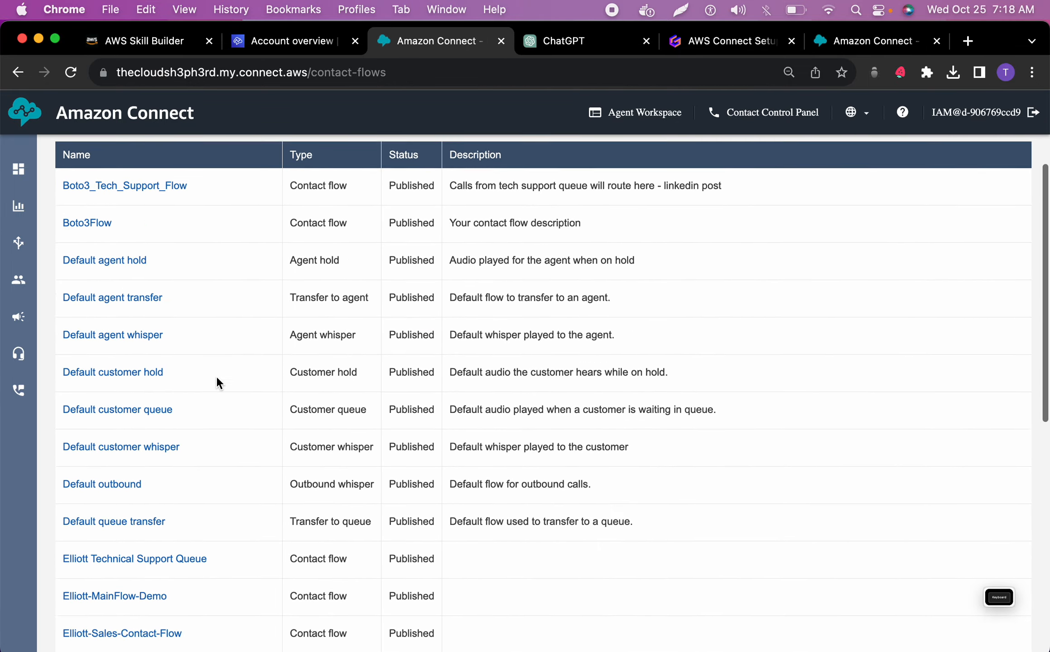
scroll(216, 378, "down", 1)
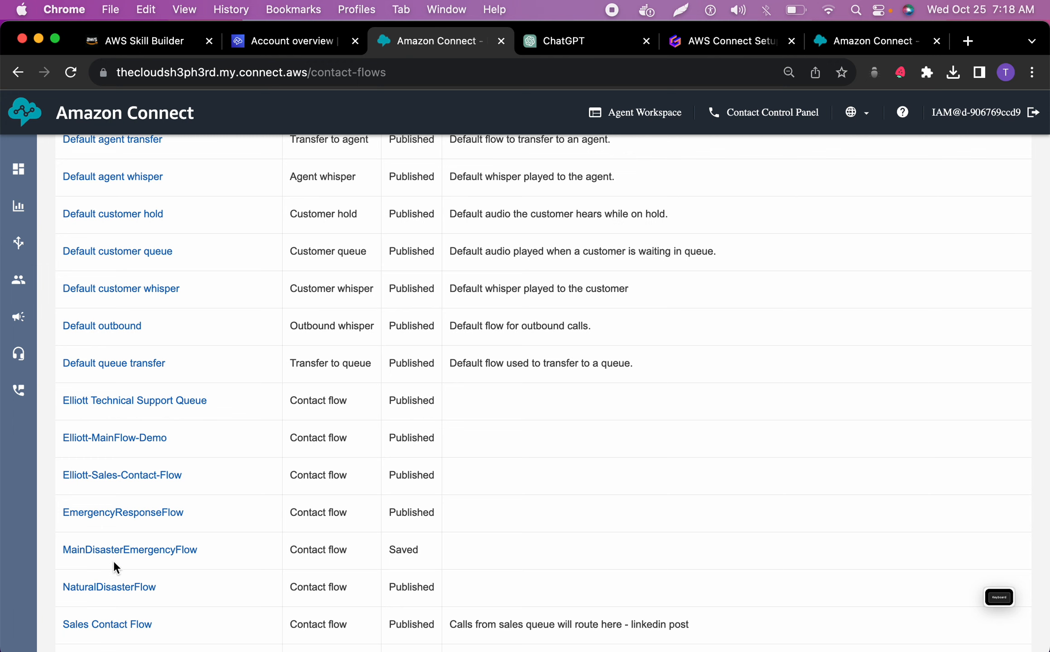
left_click(142, 553)
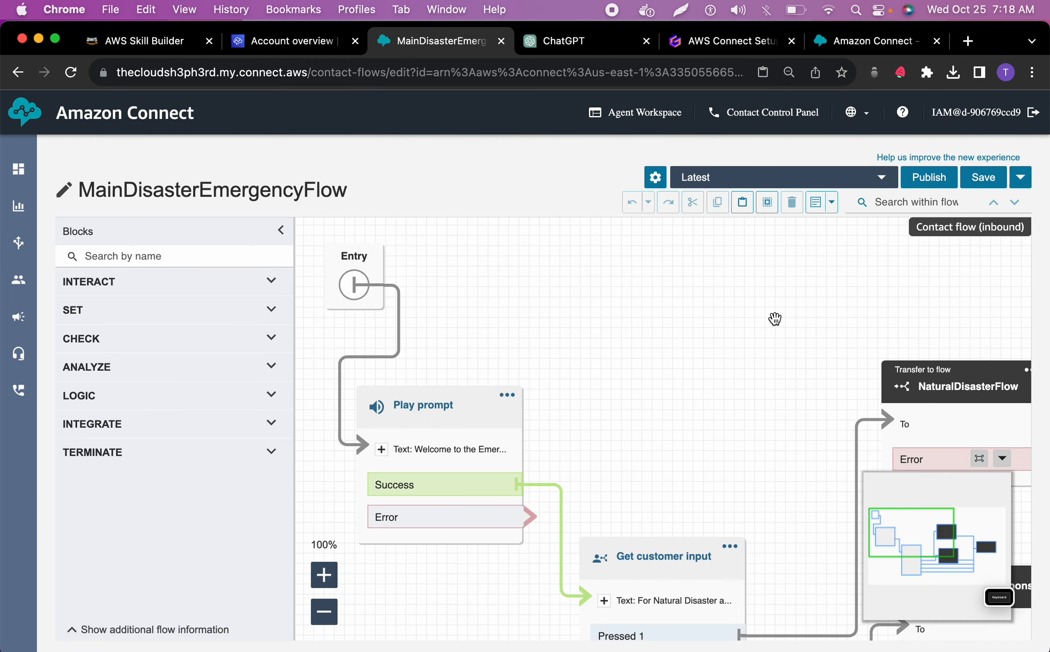
Move the NaturalDisasterFlow, EmergencyResponseFlow and Disconnect blocks up and closer to the Get customer input block for a compact layout
left_click(1002, 458)
left_click_drag(961, 445, 818, 358)
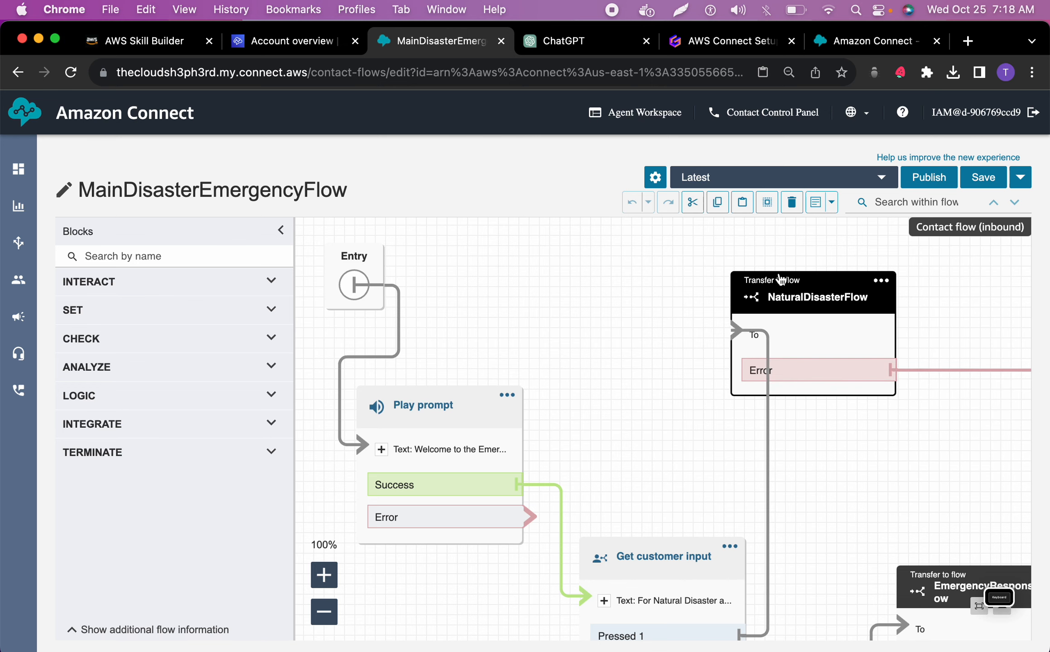
scroll(872, 382, "down", 3)
scroll(872, 382, "right", 5)
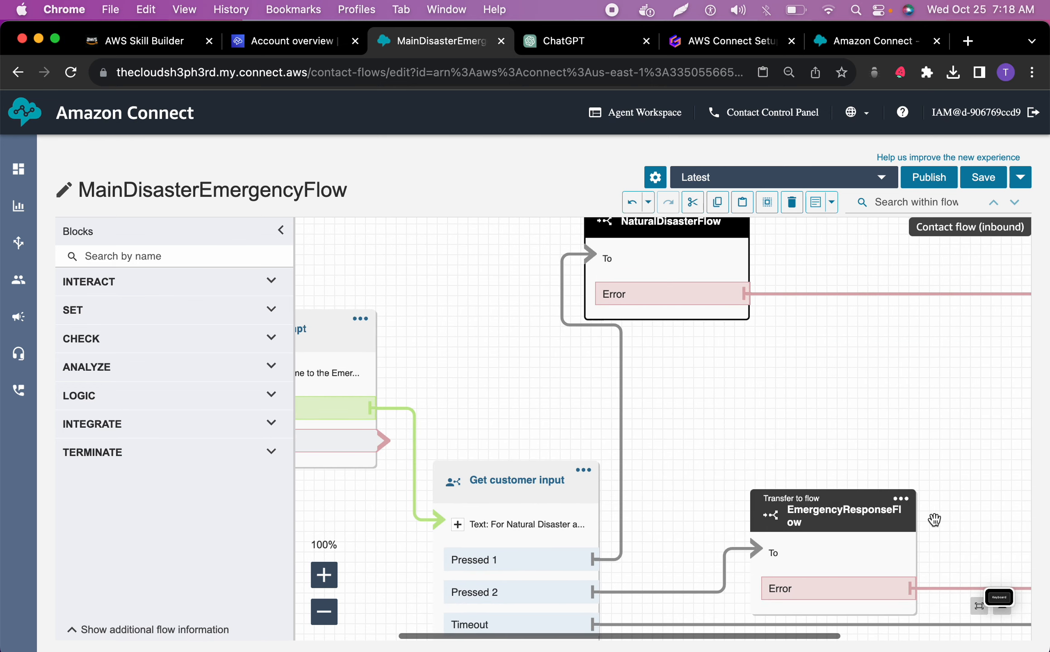
left_click(889, 511)
left_click_drag(889, 511, 805, 397)
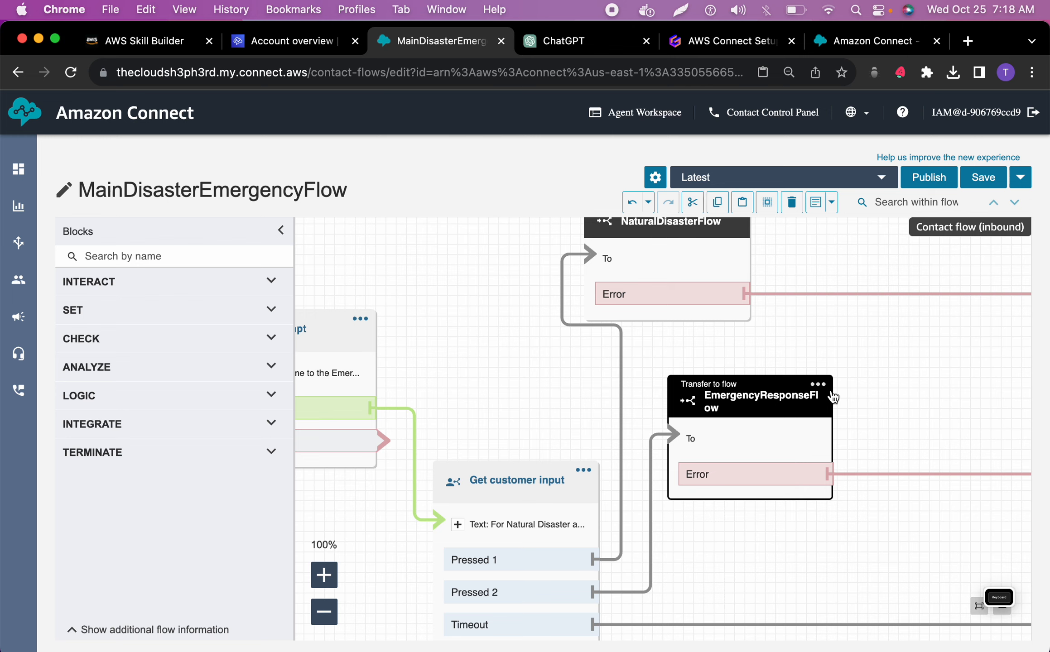
scroll(903, 379, "right", 3)
scroll(902, 378, "right", 3)
left_click_drag(991, 442, 841, 325)
scroll(673, 340, "up", 2)
scroll(672, 339, "left", 1)
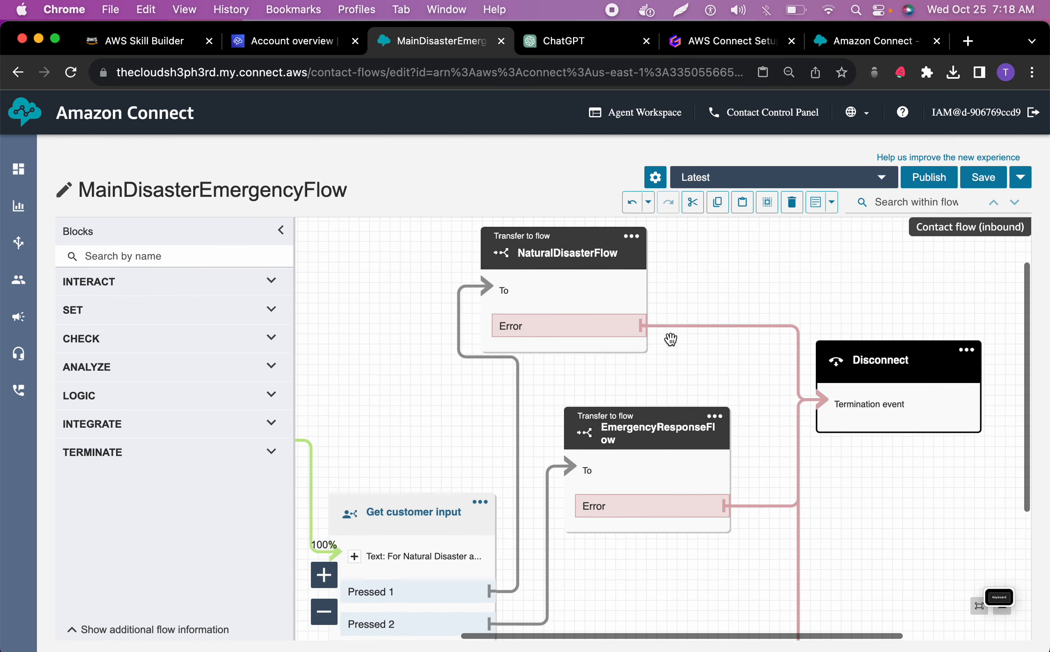
Set the NaturalDisasterFlow transfer block to manually transfer to the NaturalDisasterFlow flow and save the block
double_click(626, 262)
left_click(828, 462)
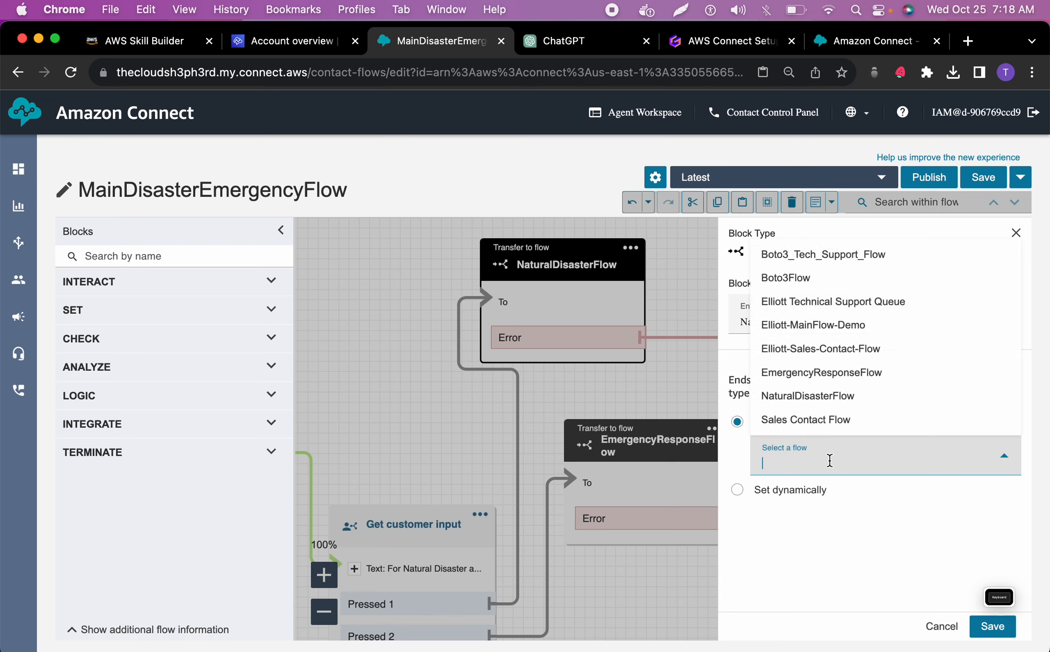
left_click(834, 400)
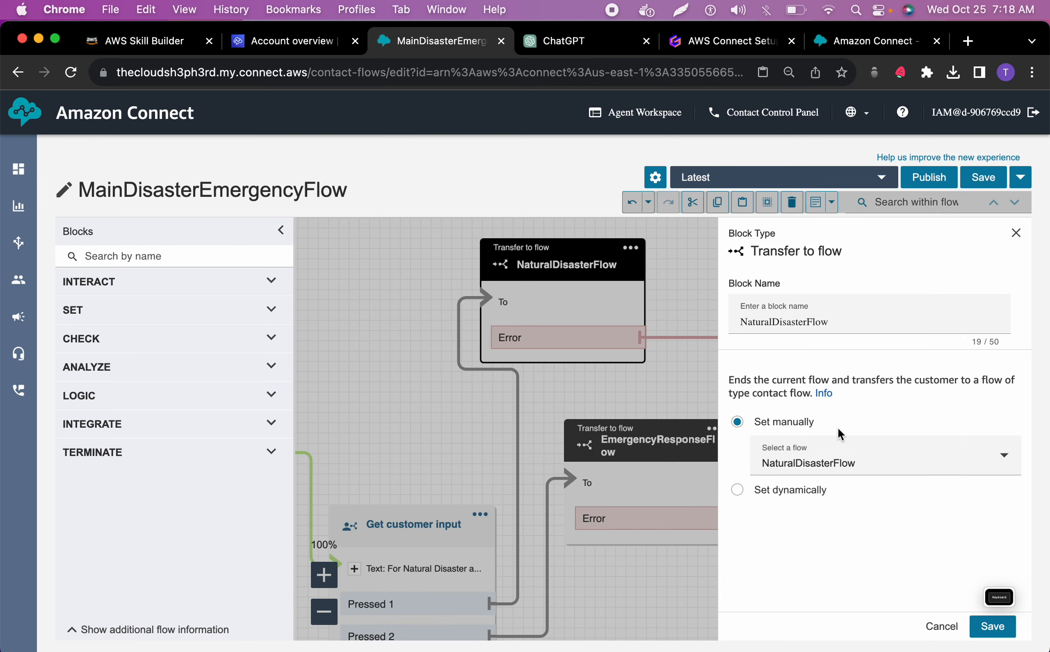
left_click(992, 626)
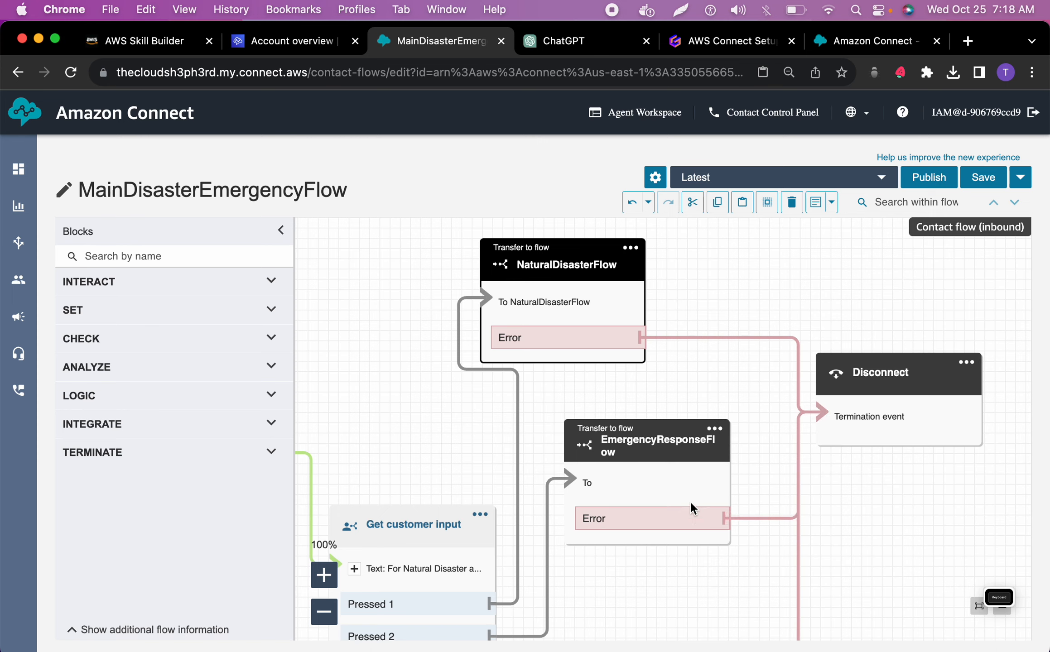
Set the EmergencyResponseFlow transfer block to manually transfer to the EmergencyResponseFlow flow, and save and try to publish the main flow
left_click(717, 428)
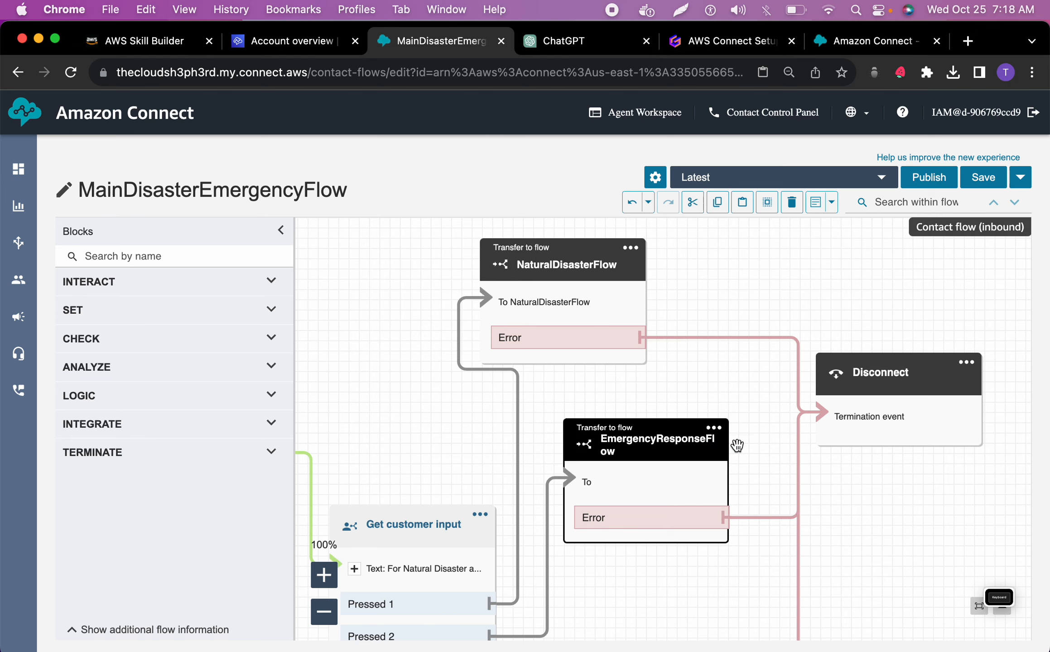
left_click(715, 430)
left_click(738, 448)
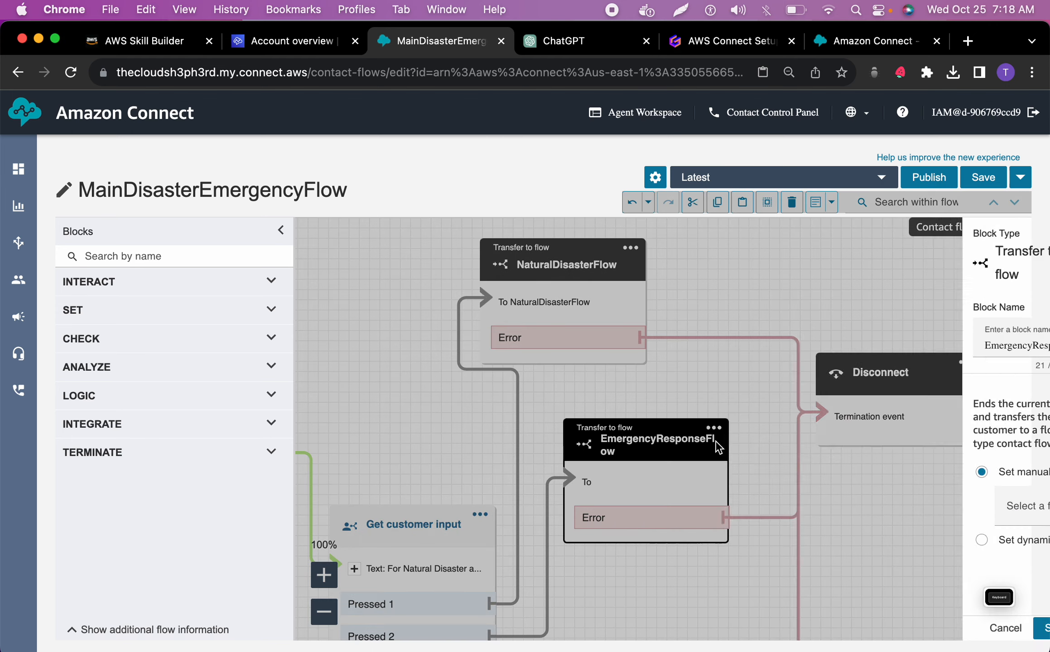
left_click(795, 449)
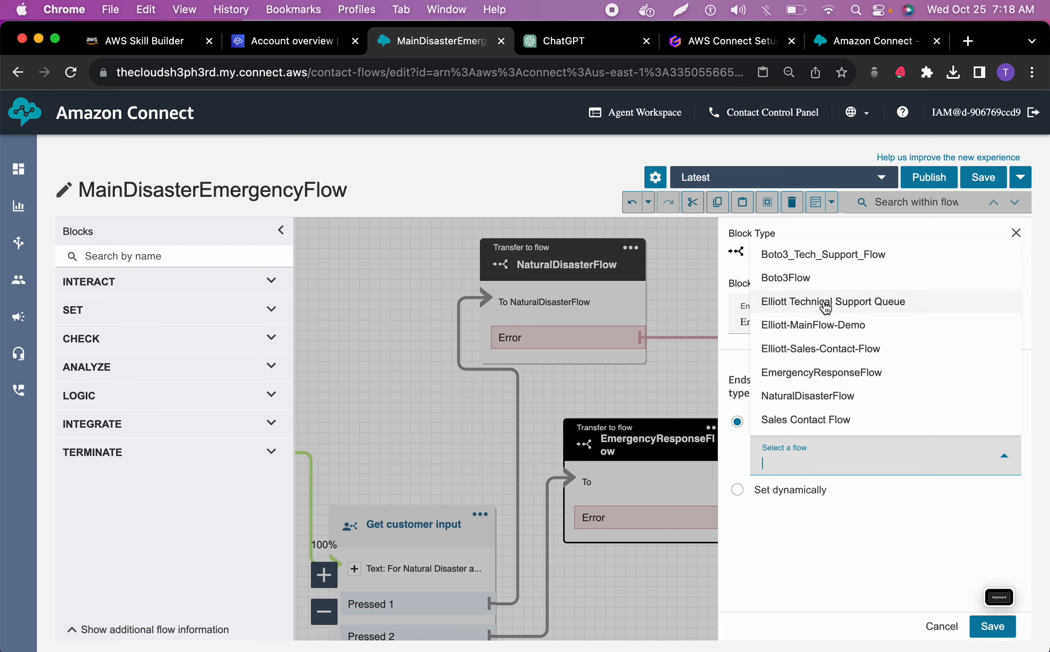
left_click(830, 372)
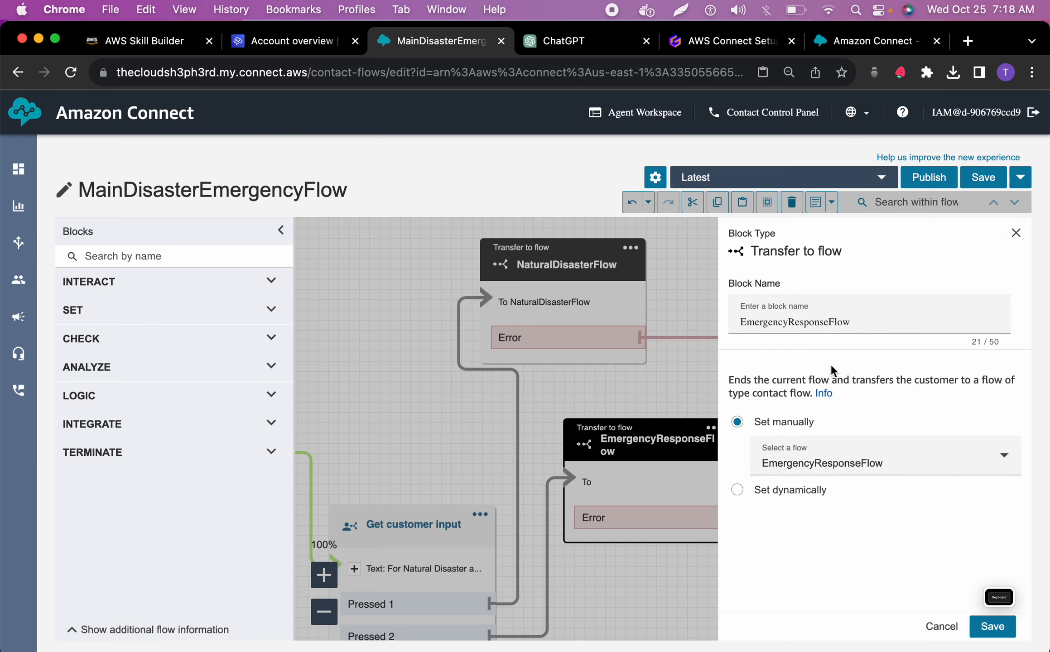
left_click(969, 628)
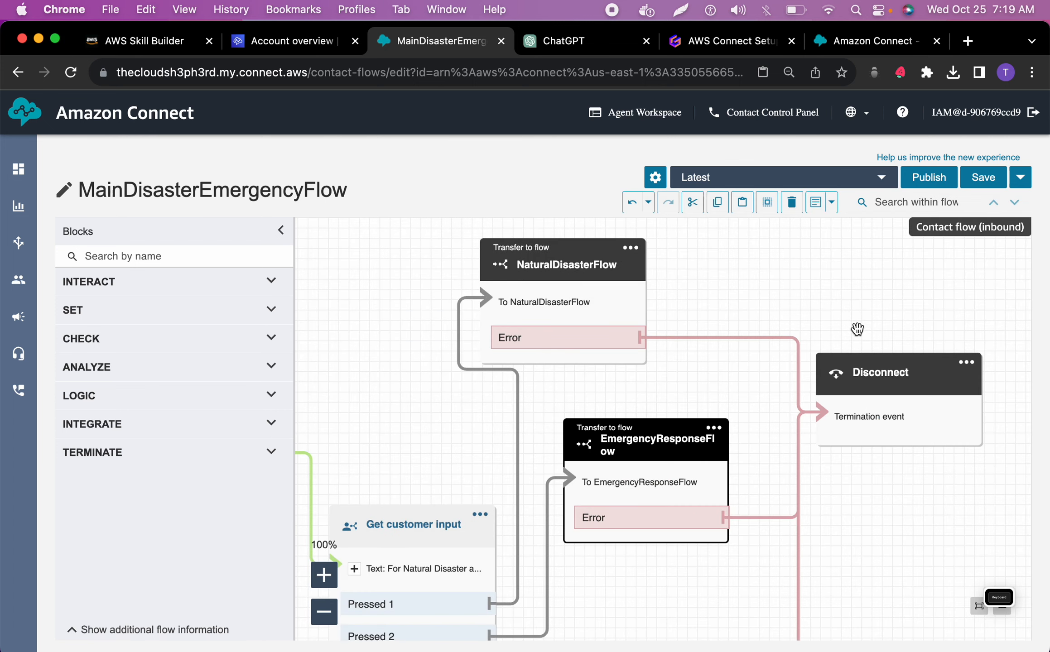
left_click(972, 175)
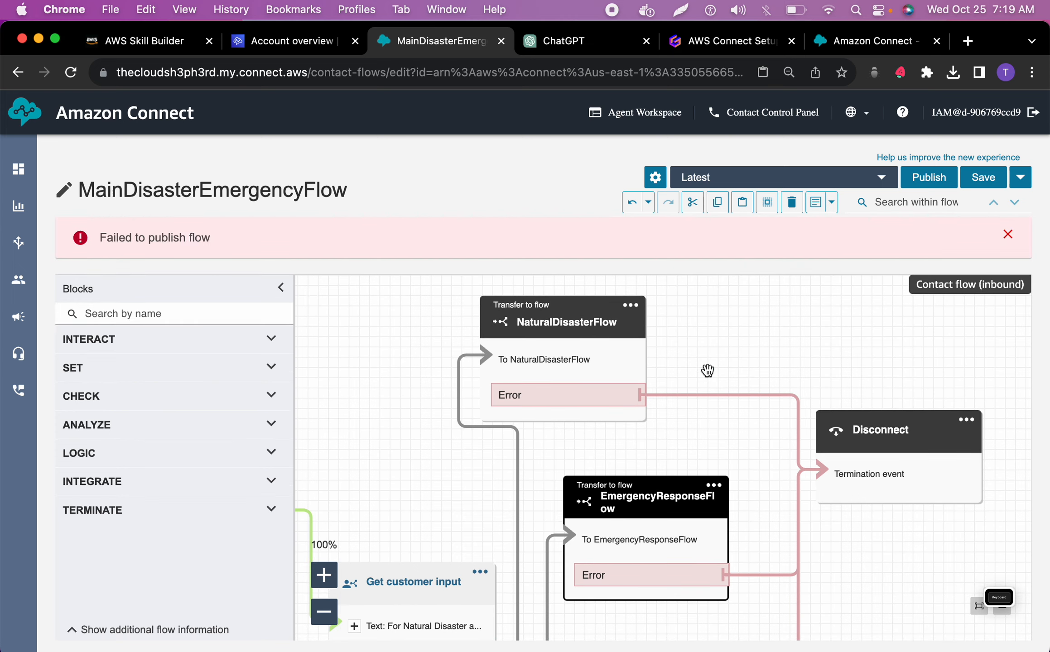
Connect the Play prompt block's Error branch to the Disconnect block
scroll(744, 355, "left", 5)
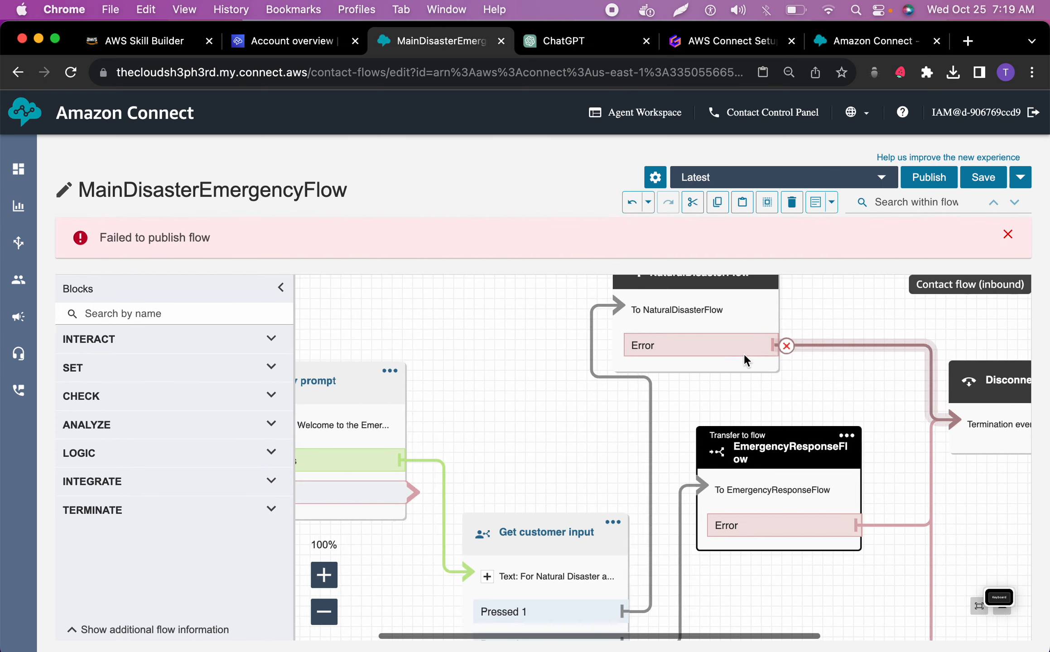
scroll(743, 353, "left", 3)
scroll(743, 352, "down", 2)
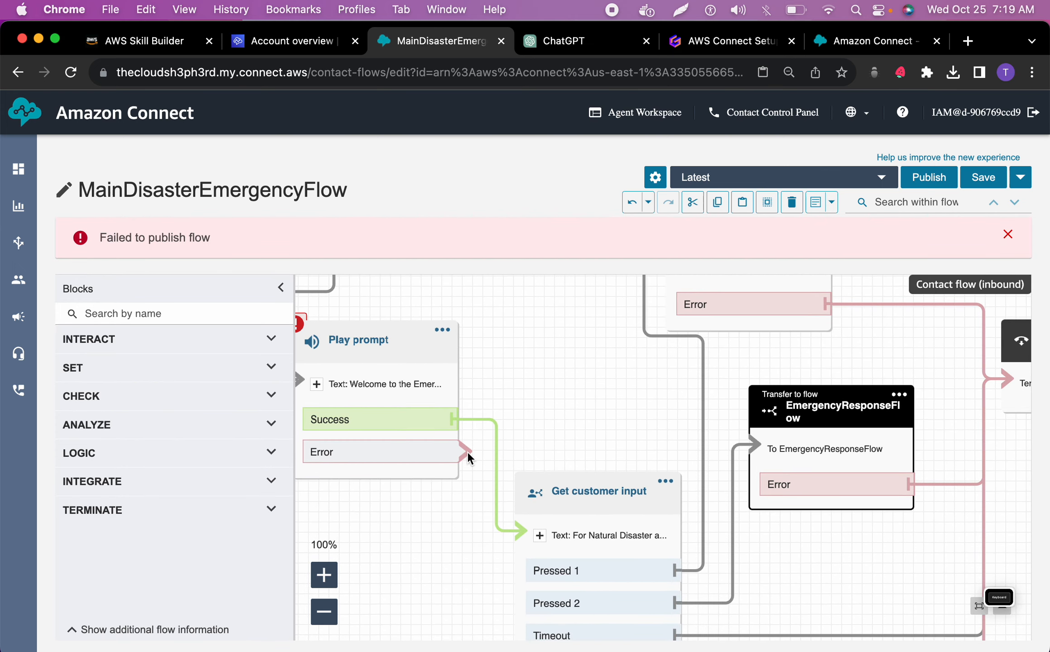
scroll(466, 451, "left", 3)
left_click_drag(527, 449, 655, 384)
left_click(324, 612)
left_click(323, 613)
left_click_drag(651, 416, 919, 414)
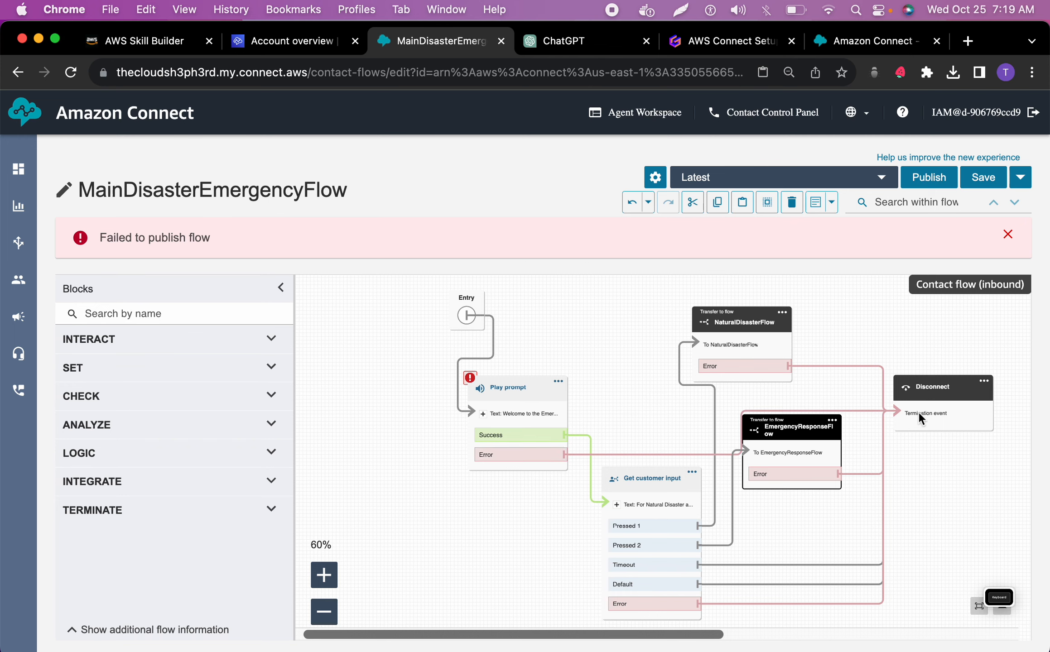
Save the MainDisasterEmergencyFlow contact flow and publish it
left_click(983, 178)
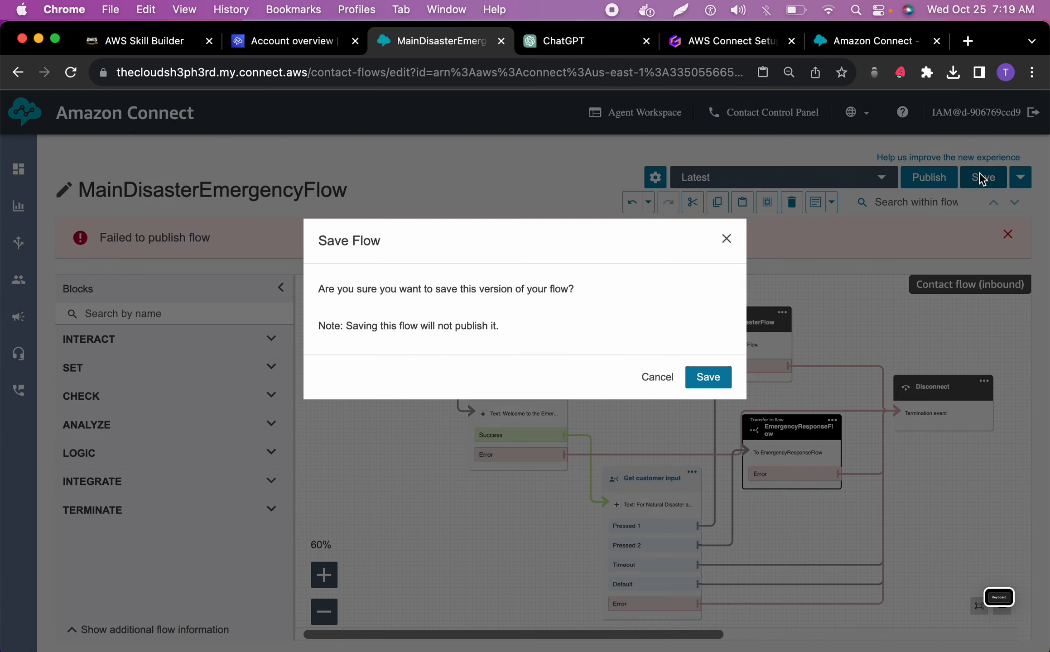
left_click(692, 376)
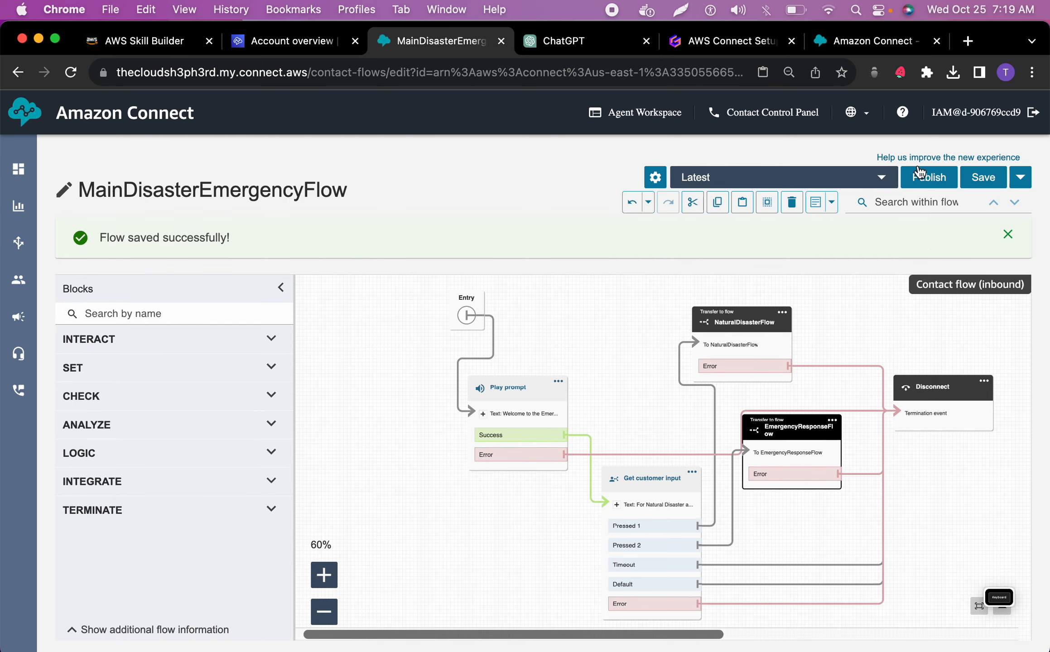
left_click(929, 177)
left_click(693, 374)
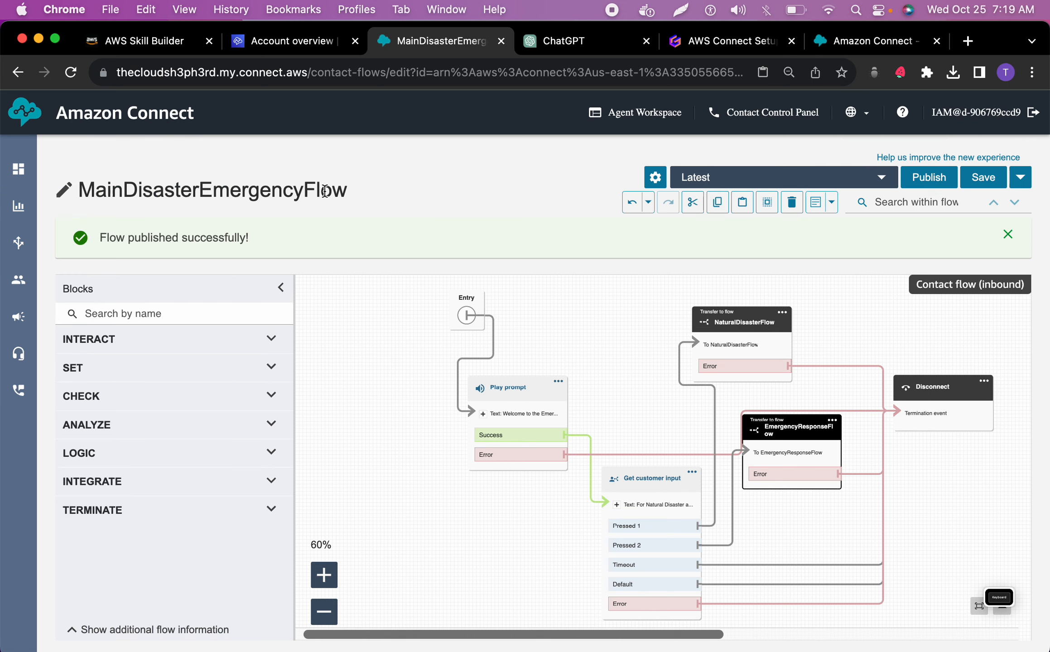
Open the claimed phone number for editing and set its contact flow to MainDisasterEmergencyFlow
mouse_move(22, 228)
mouse_move(16, 203)
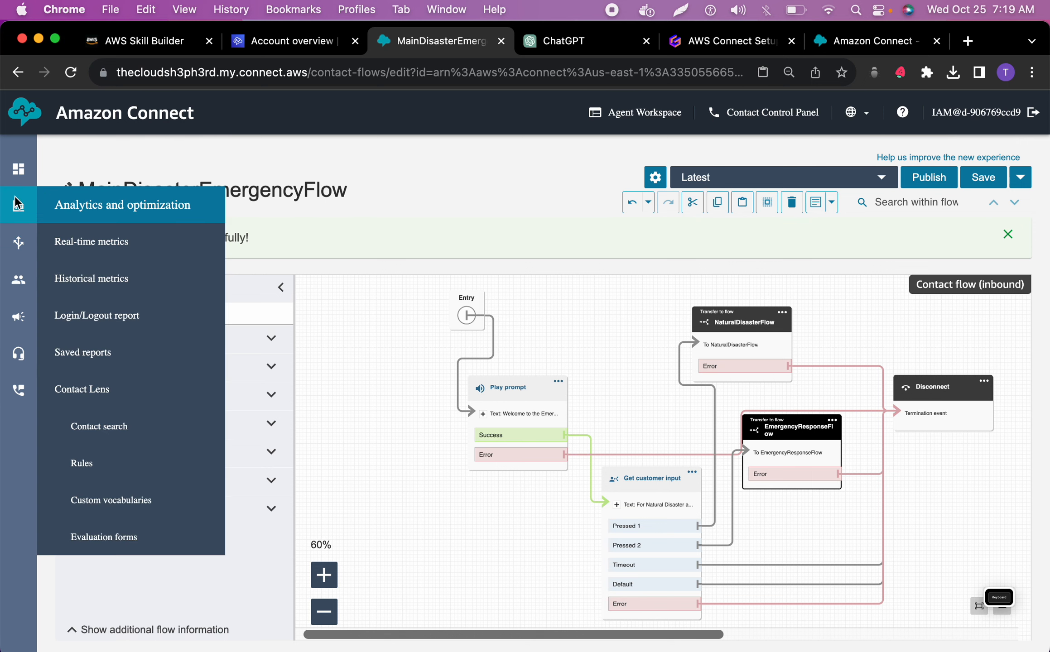
left_click(19, 172)
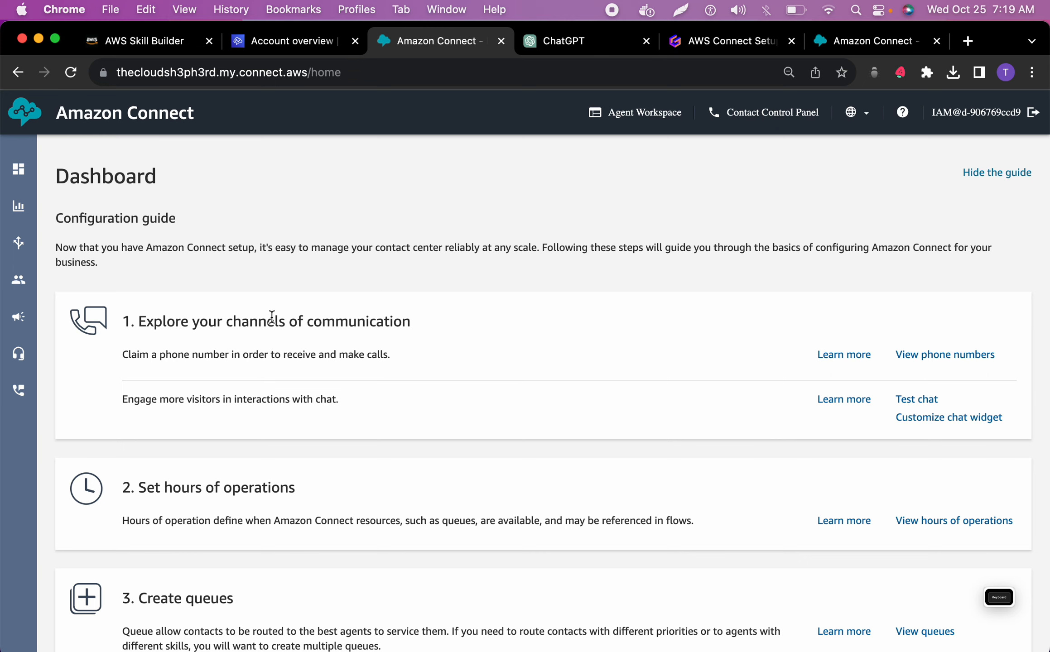
left_click(930, 353)
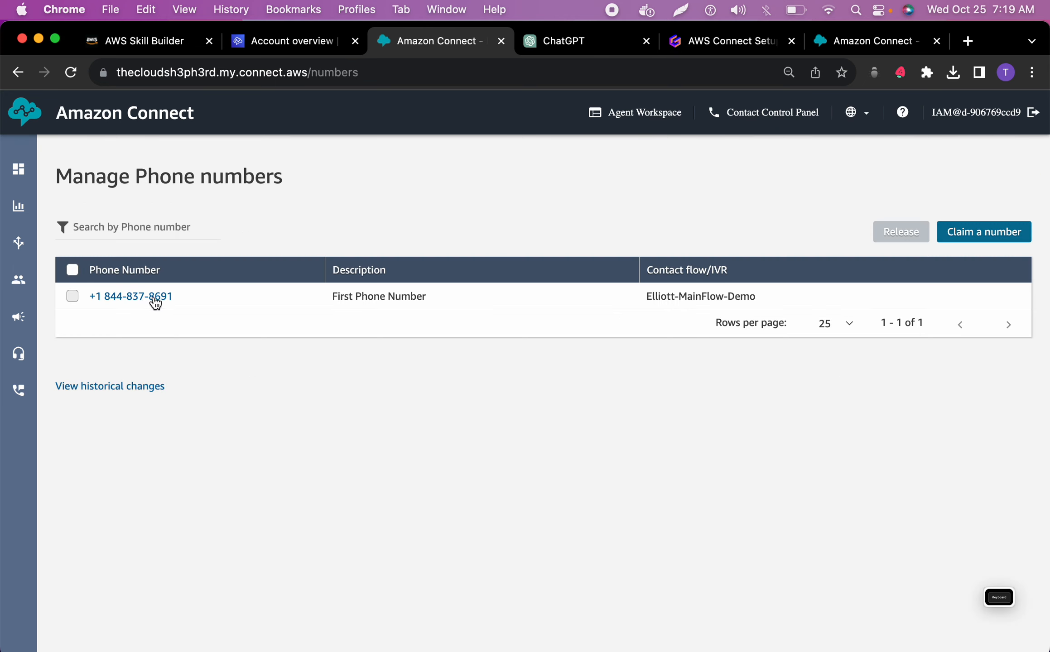
left_click(154, 300)
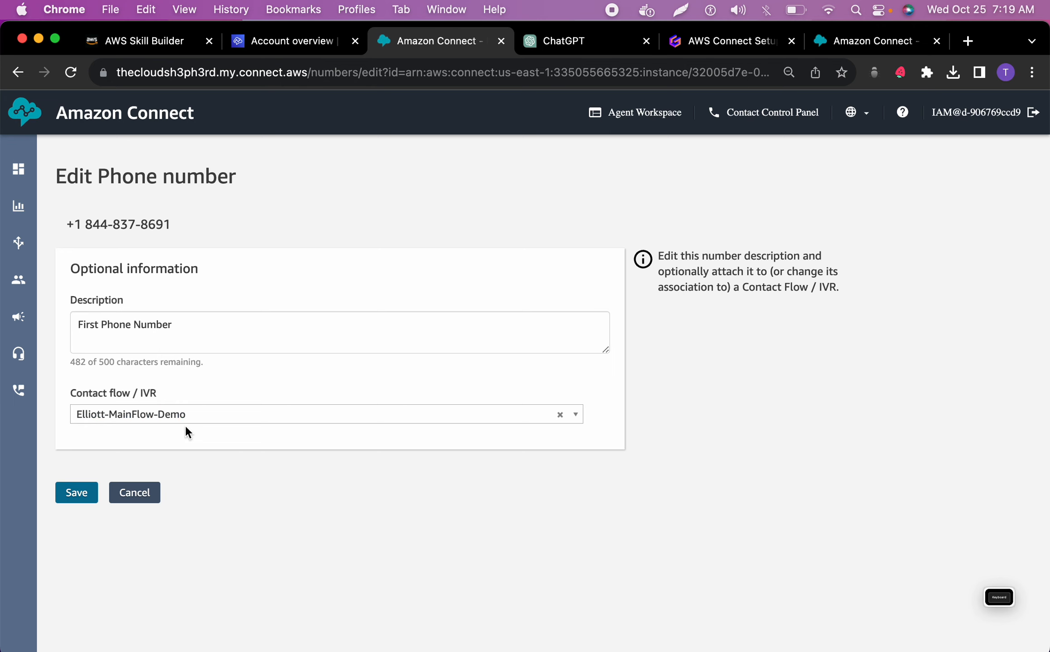
left_click(224, 413)
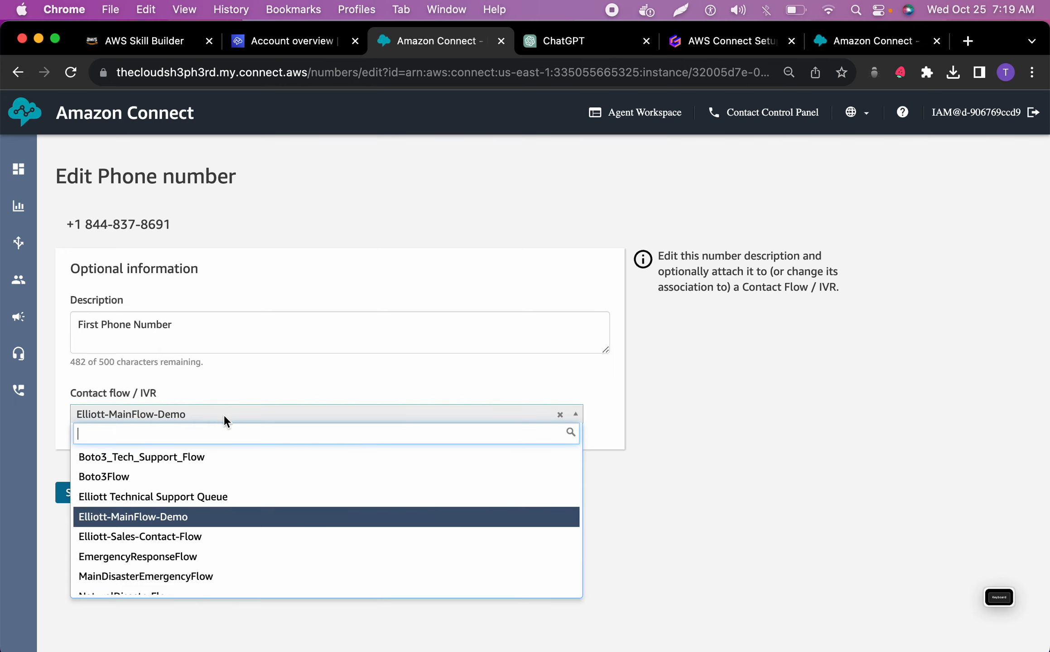
left_click(199, 578)
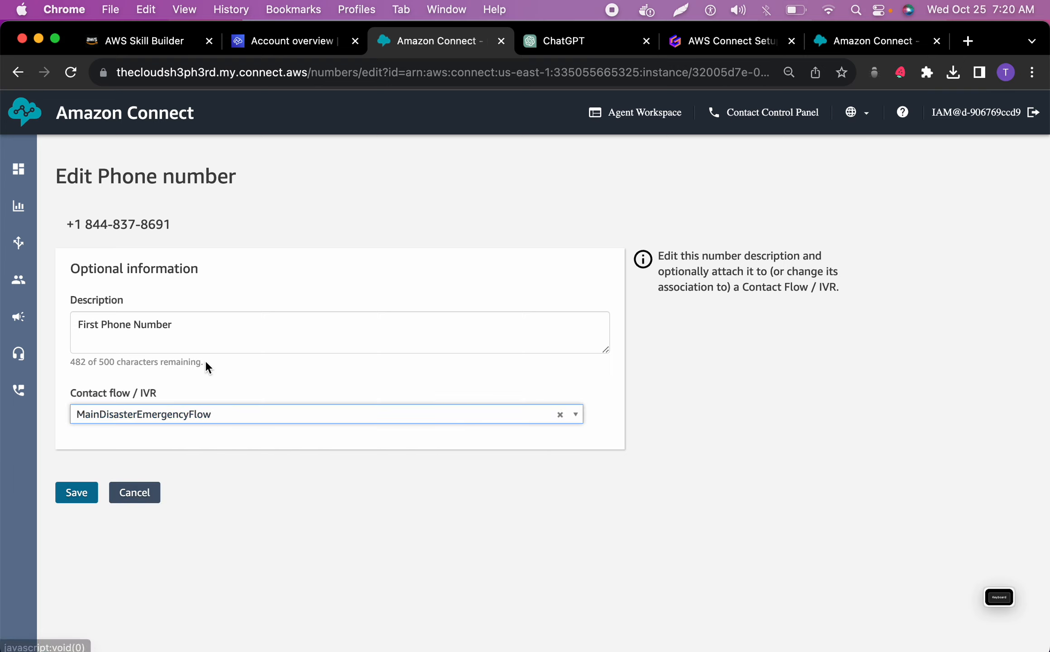
Copy "Main Disaster/Emergency Contact" from the ChatGPT conversation, replace the phone number's description with it, and save the phone number
left_click(562, 41)
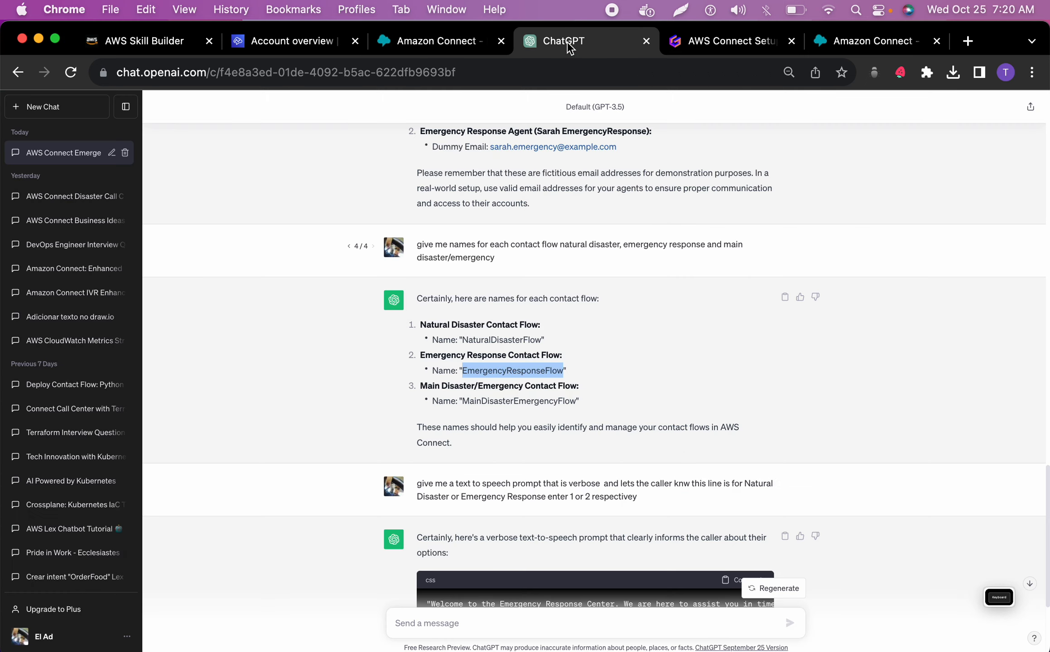
left_click(587, 390)
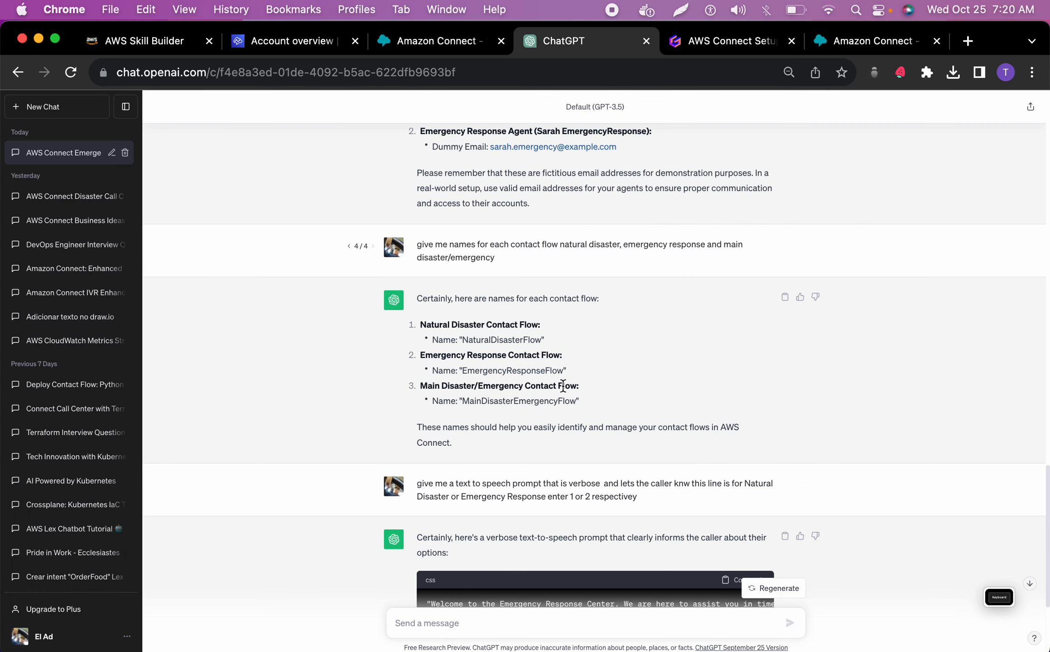
left_click_drag(555, 385, 422, 388)
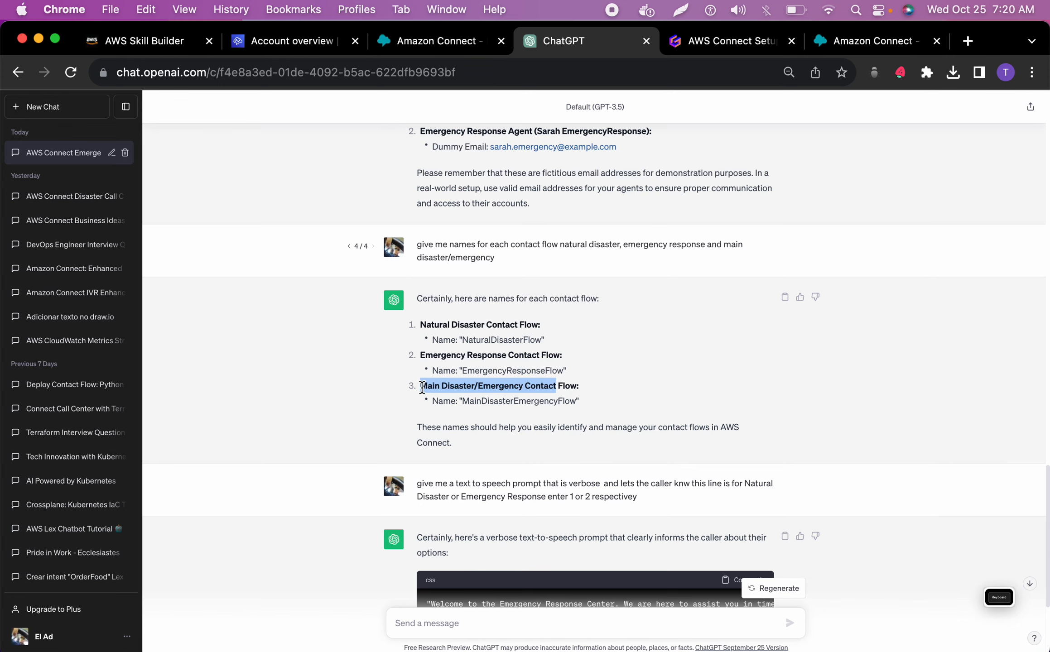
key("super+c")
left_click(454, 40)
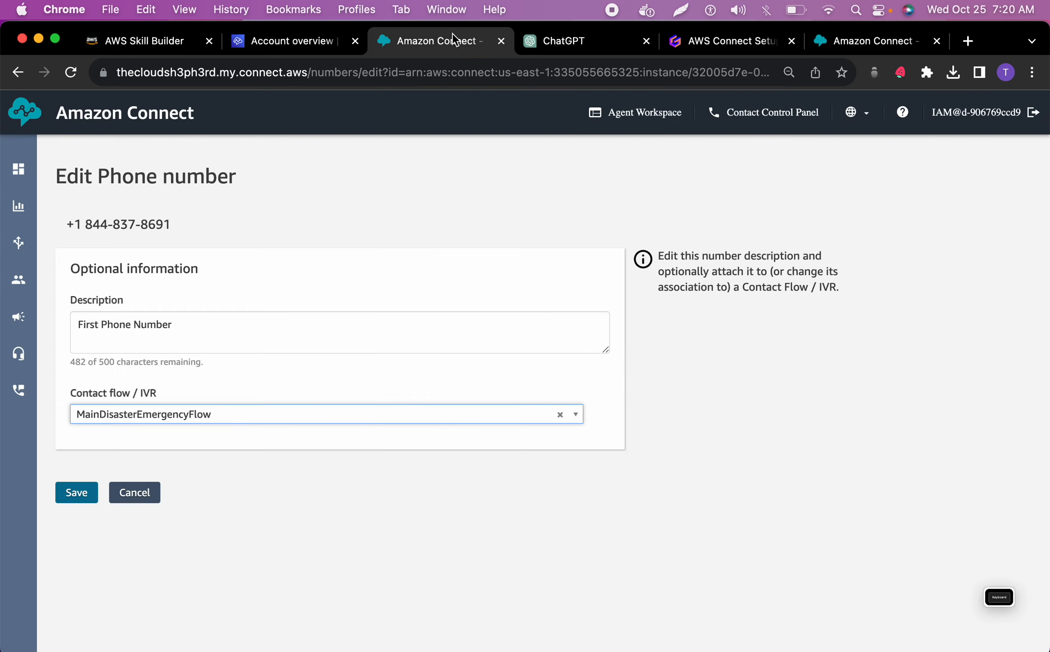
triple_click(246, 323)
key("super+v")
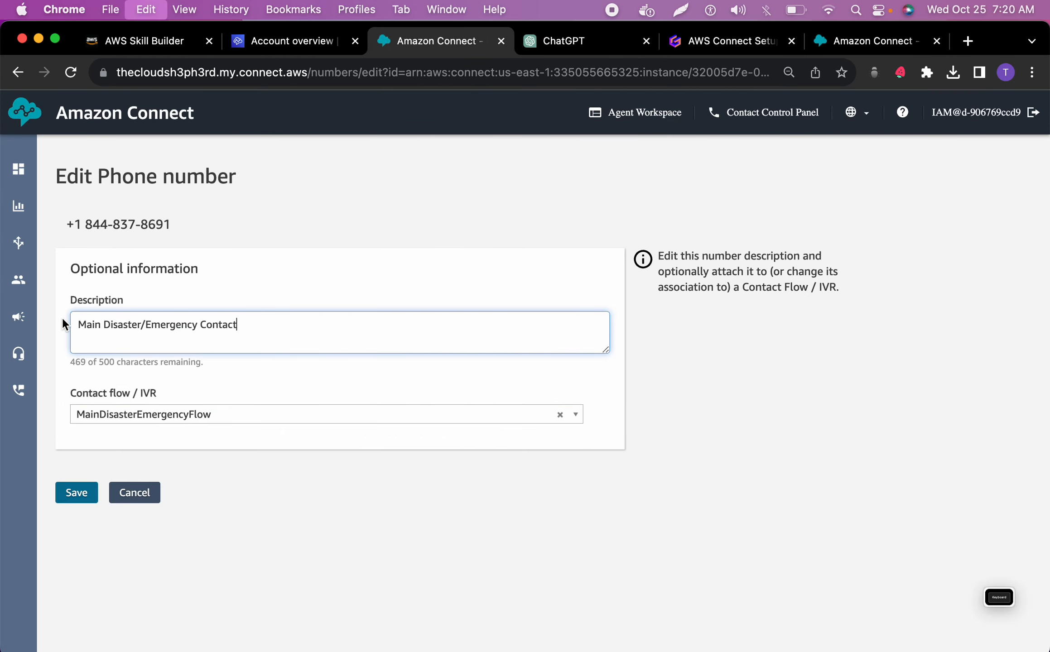
left_click(65, 495)
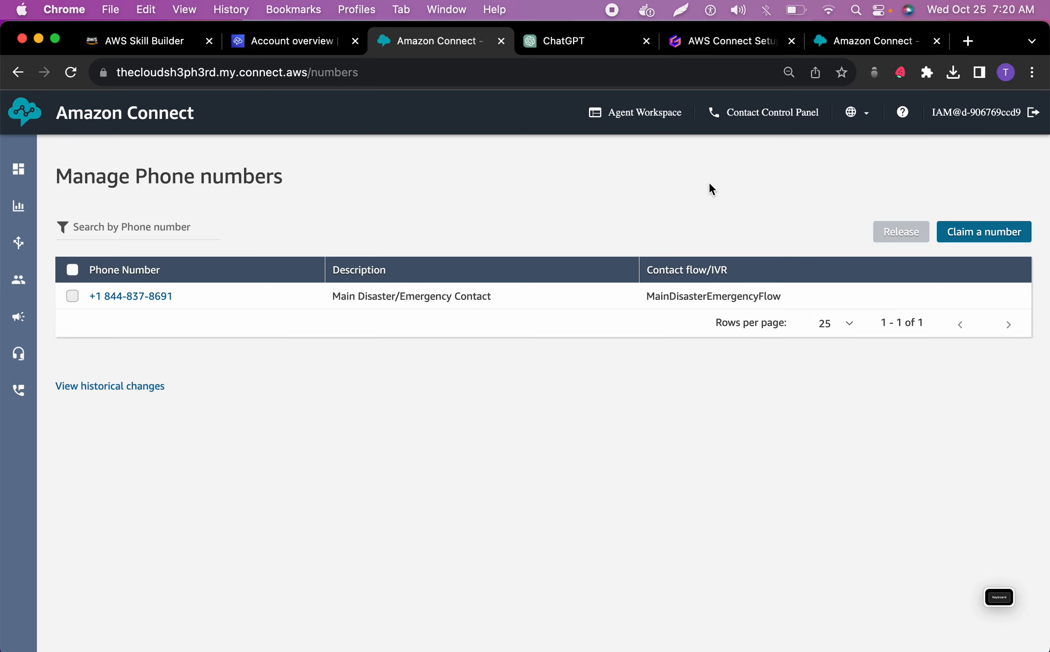
right_click(786, 111)
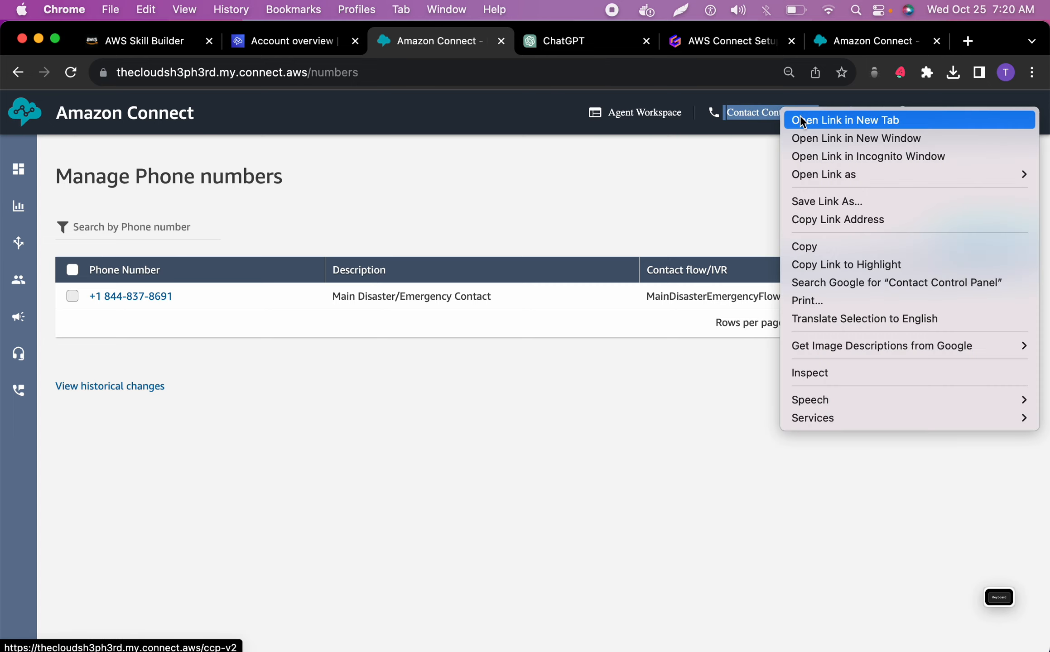
left_click(851, 61)
left_click(513, 45)
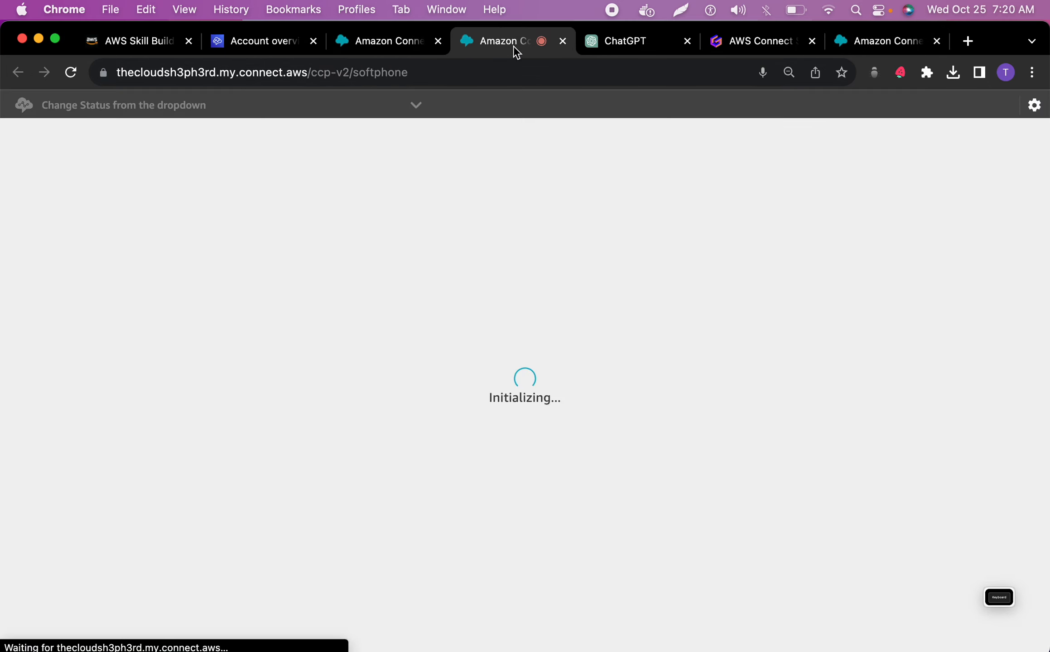
key("super+w")
Open the thecloudsh3ph3rd instance's account overview and its access URL in new tabs from the Amazon Connect instances list in the AWS console
scroll(319, 332, "down", 3)
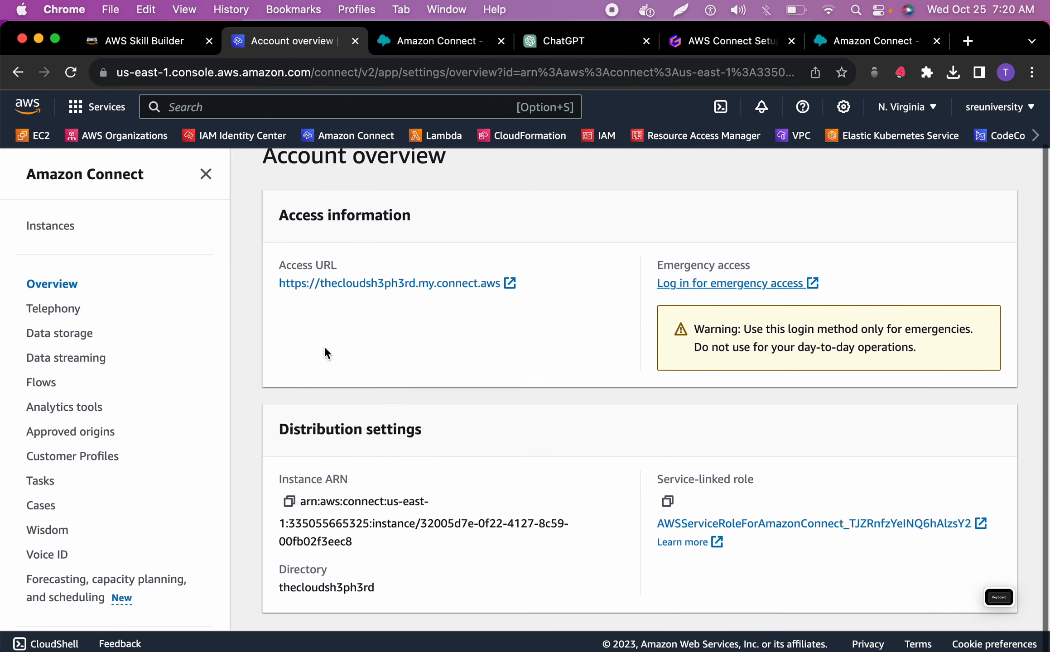
left_click(66, 226)
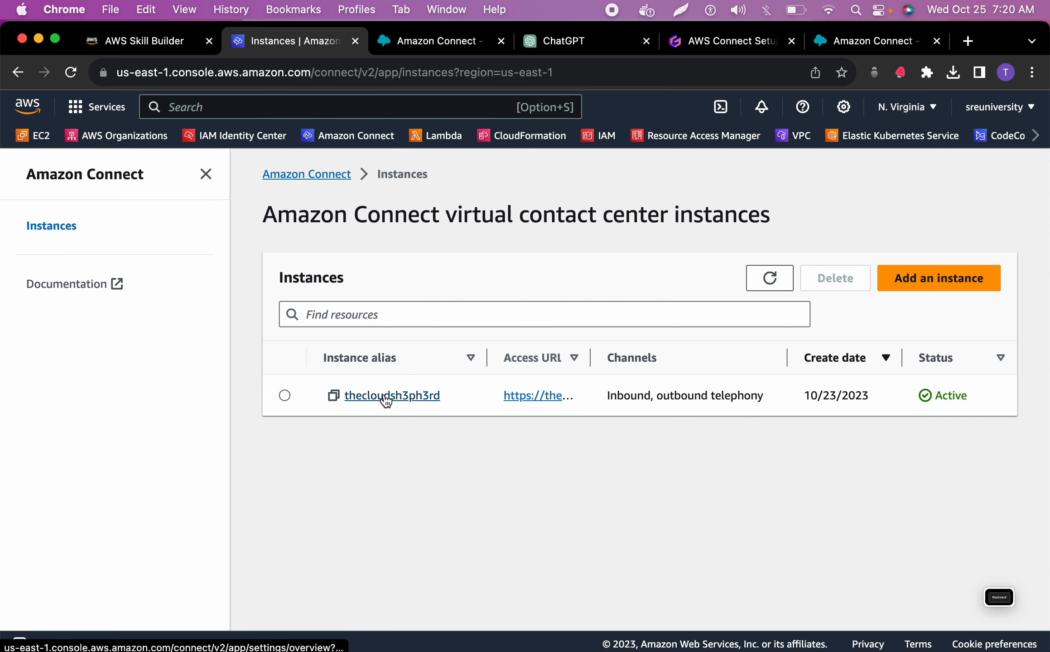
right_click(386, 401)
left_click(445, 346)
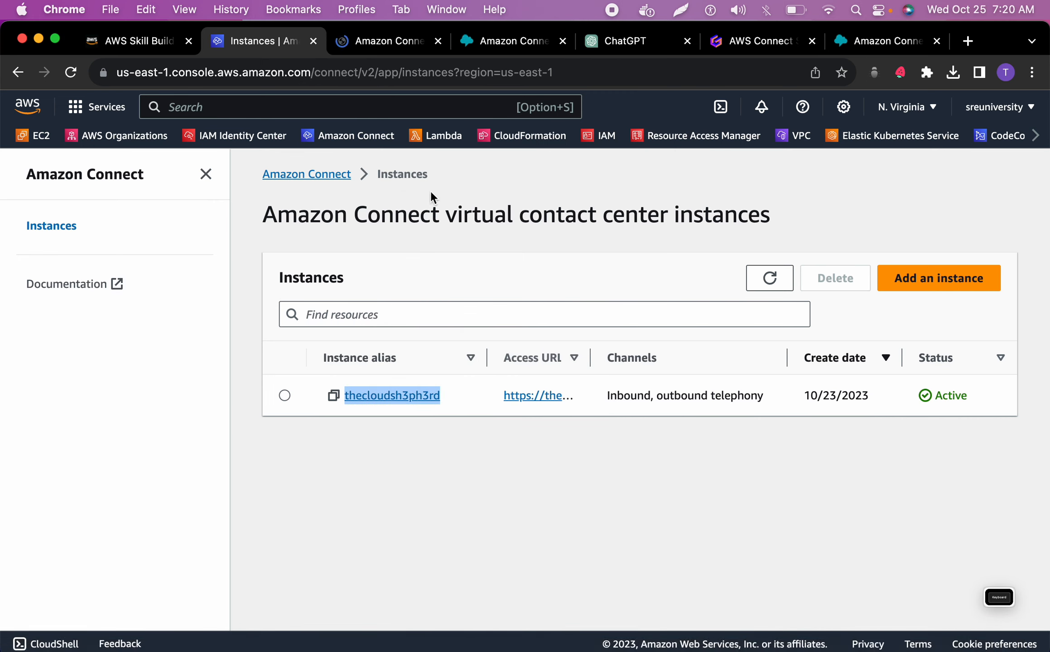
right_click(528, 398)
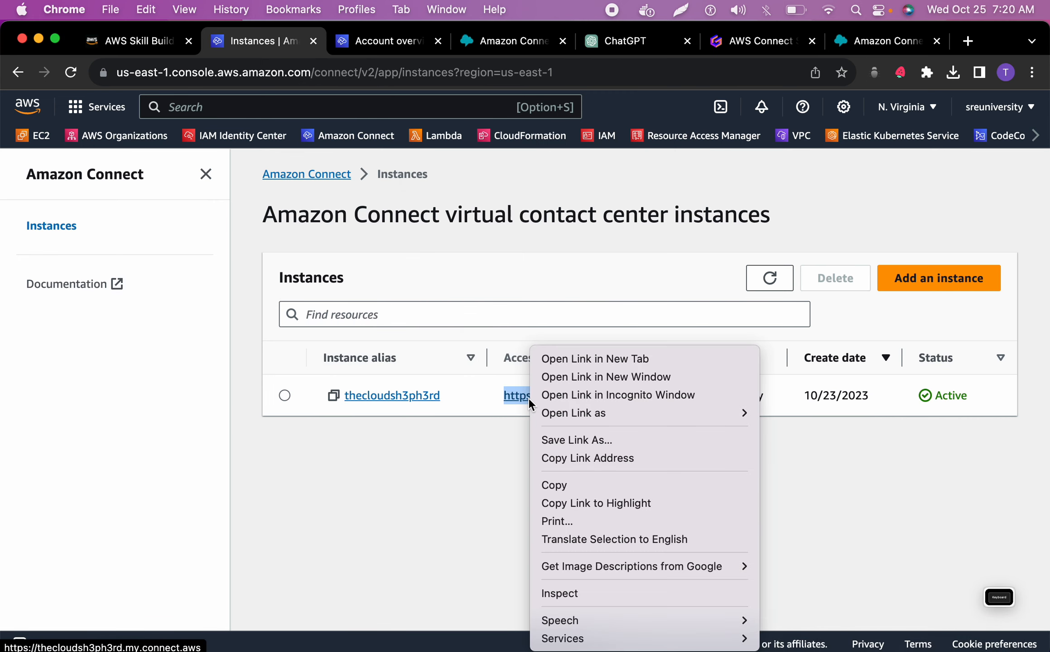
left_click(569, 359)
left_click(453, 49)
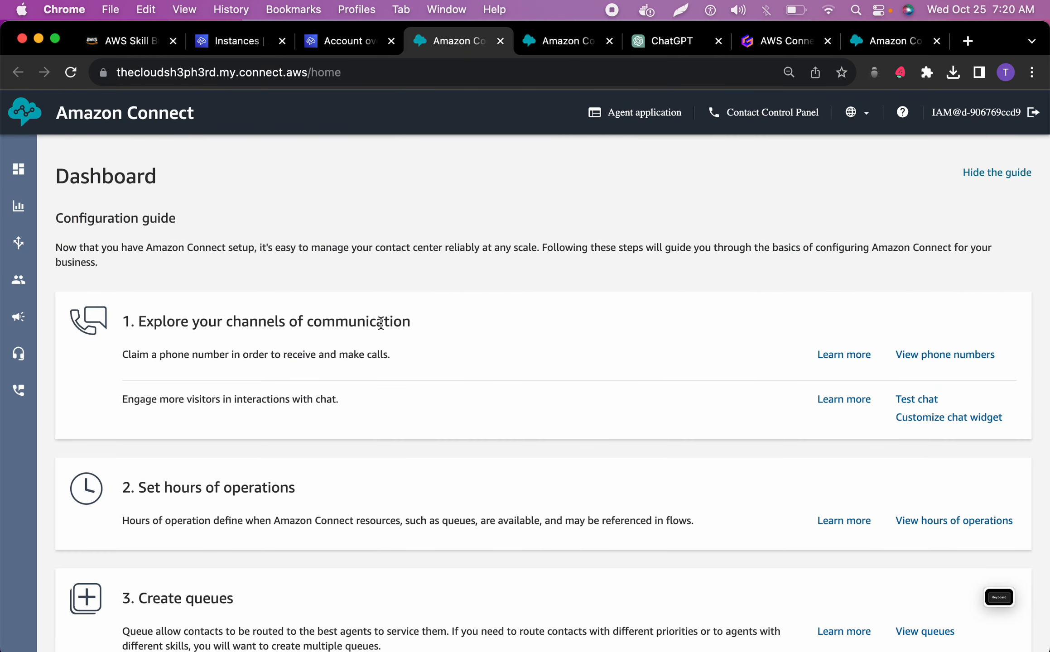
scroll(381, 323, "down", 1)
scroll(381, 323, "up", 1)
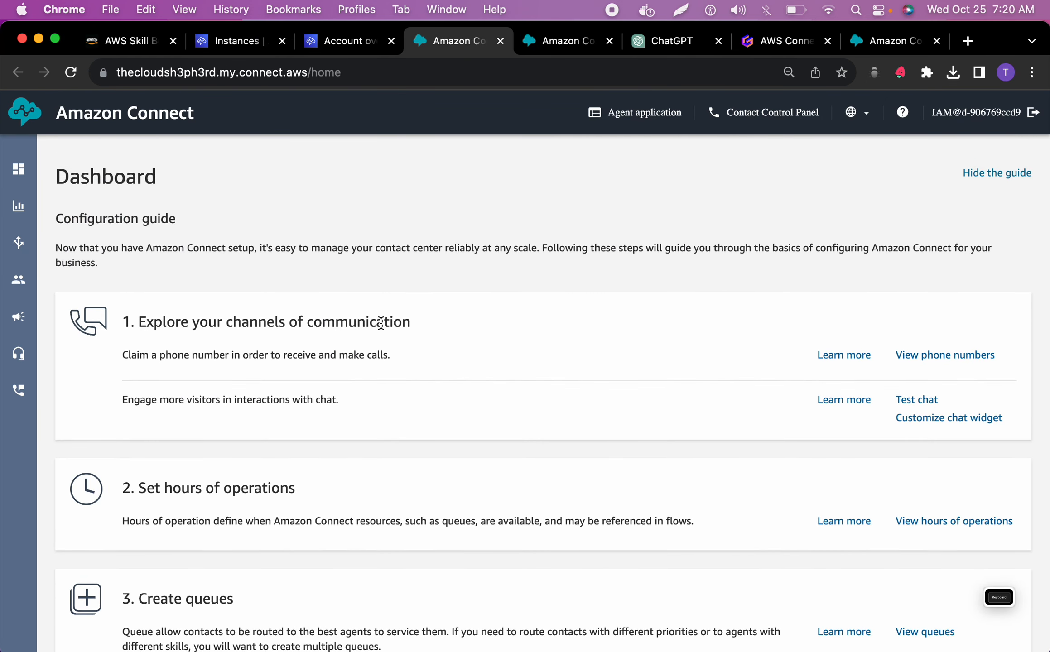
scroll(408, 319, "down", 3)
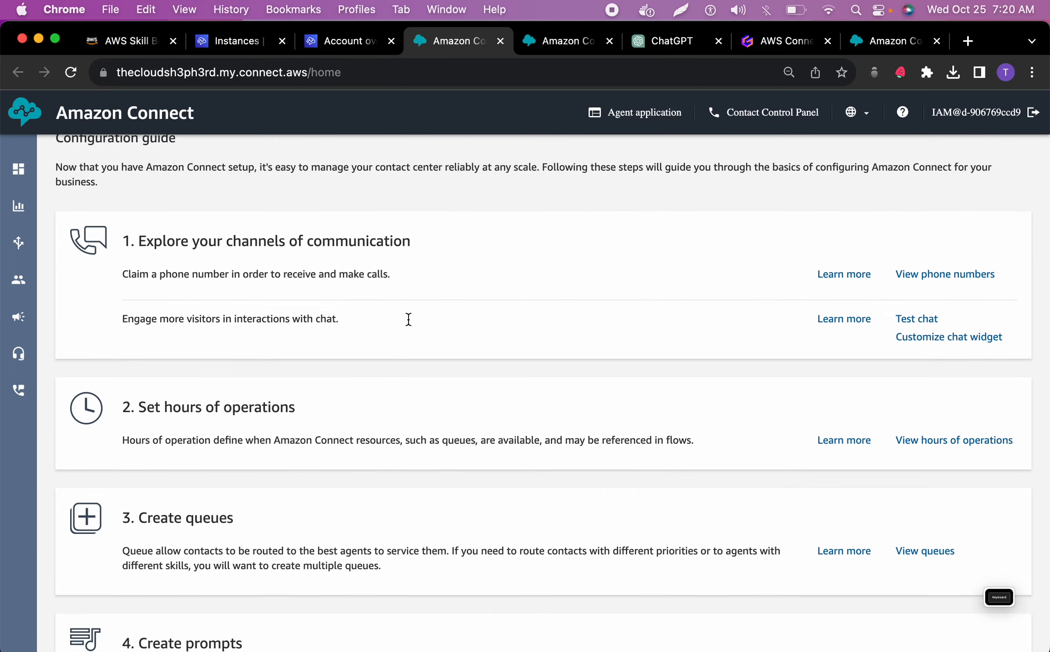
left_click(346, 41)
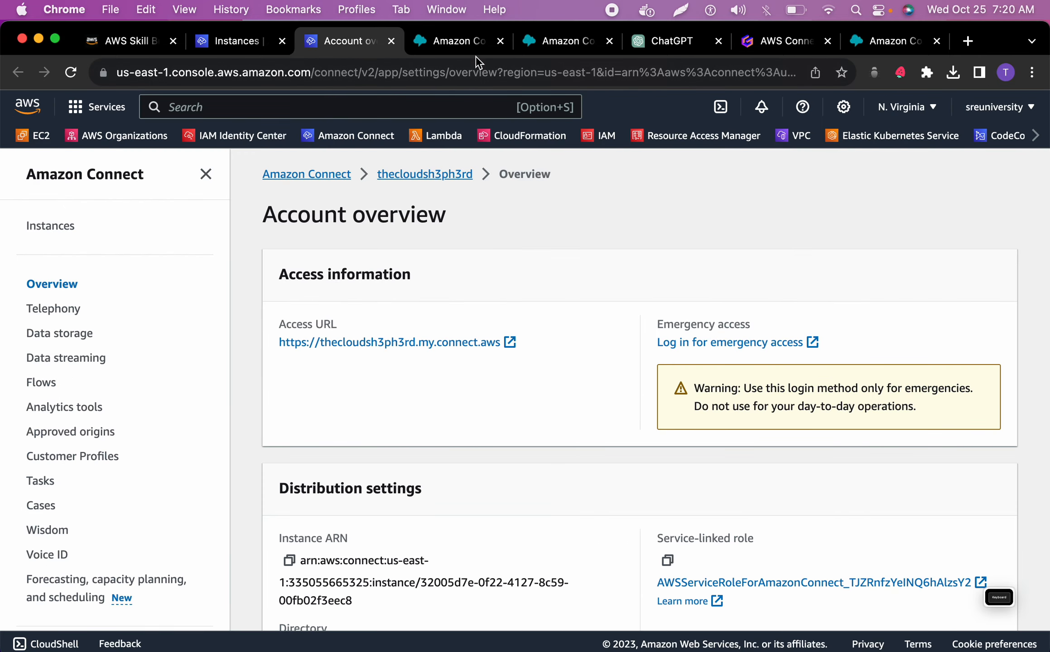
left_click(365, 343)
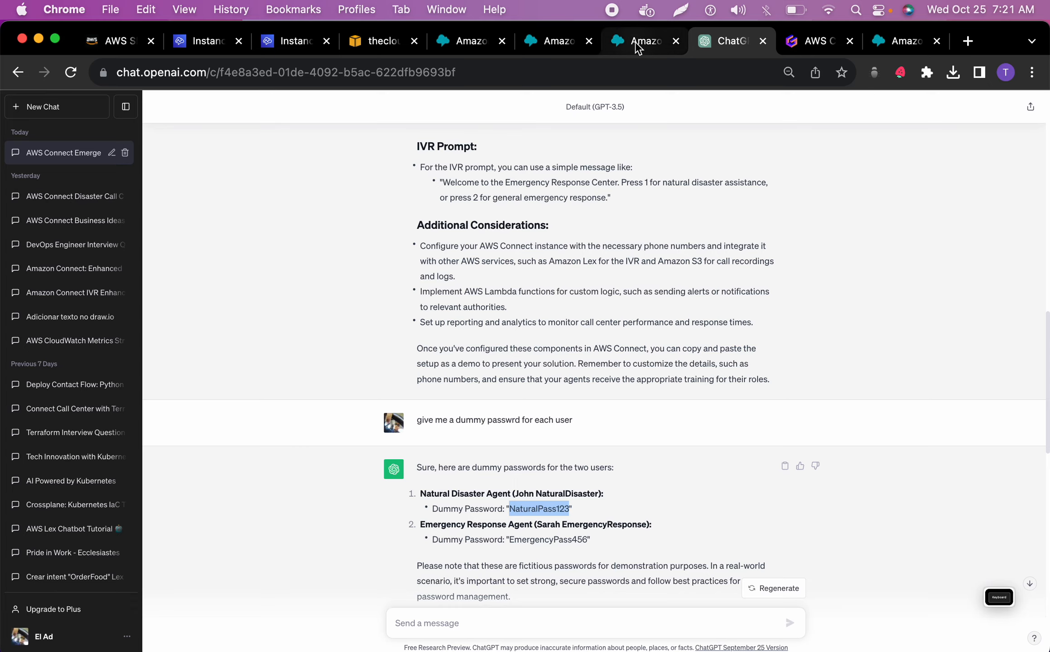
left_click(639, 45)
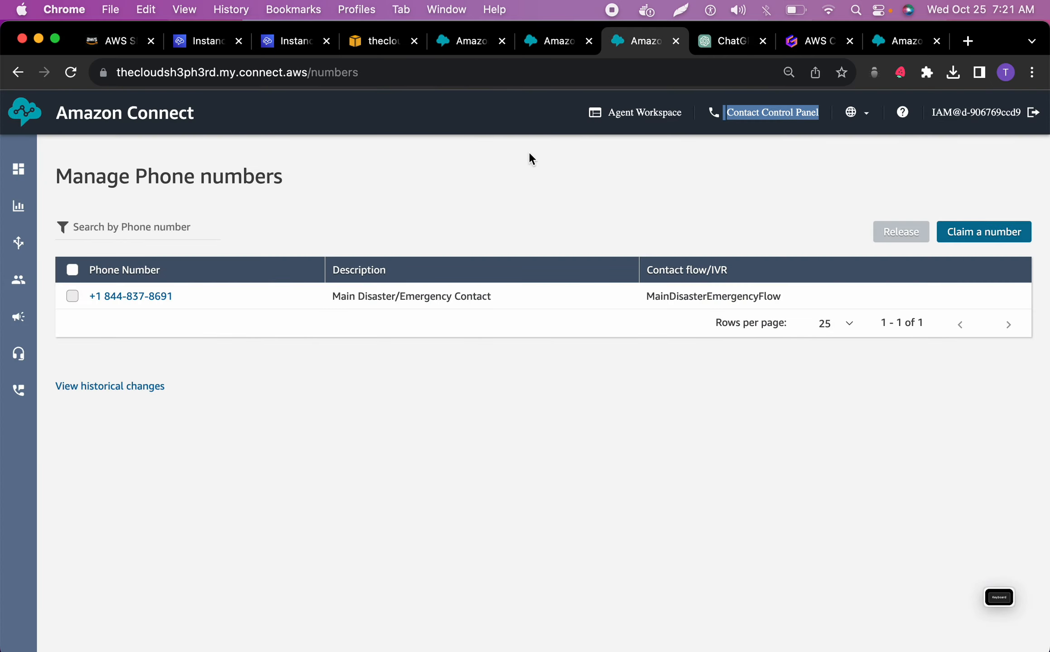
left_click(467, 44)
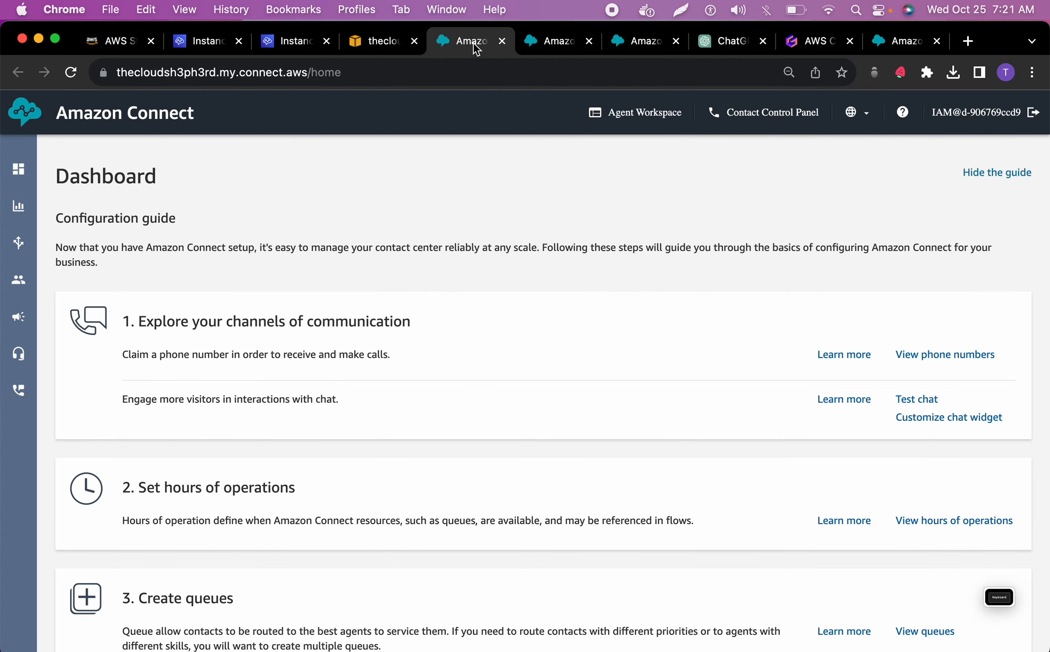
left_click(502, 41)
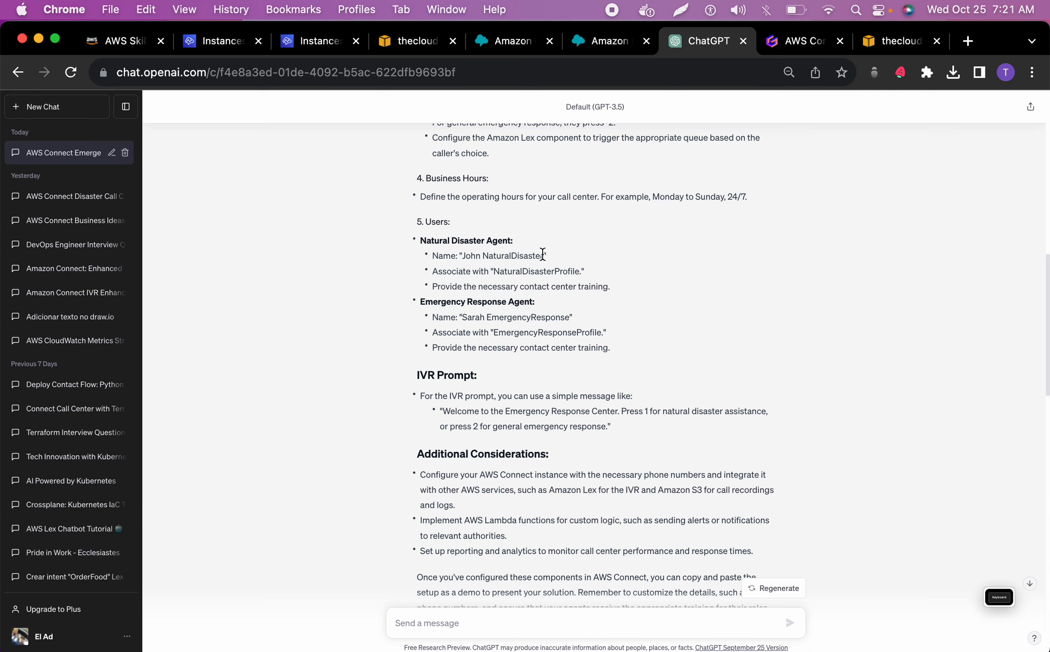
Sign in to Amazon Connect with the natural disaster agent's username and account password, and save the login in the browser
left_click_drag(541, 255, 465, 256)
left_click(900, 42)
left_click(524, 377)
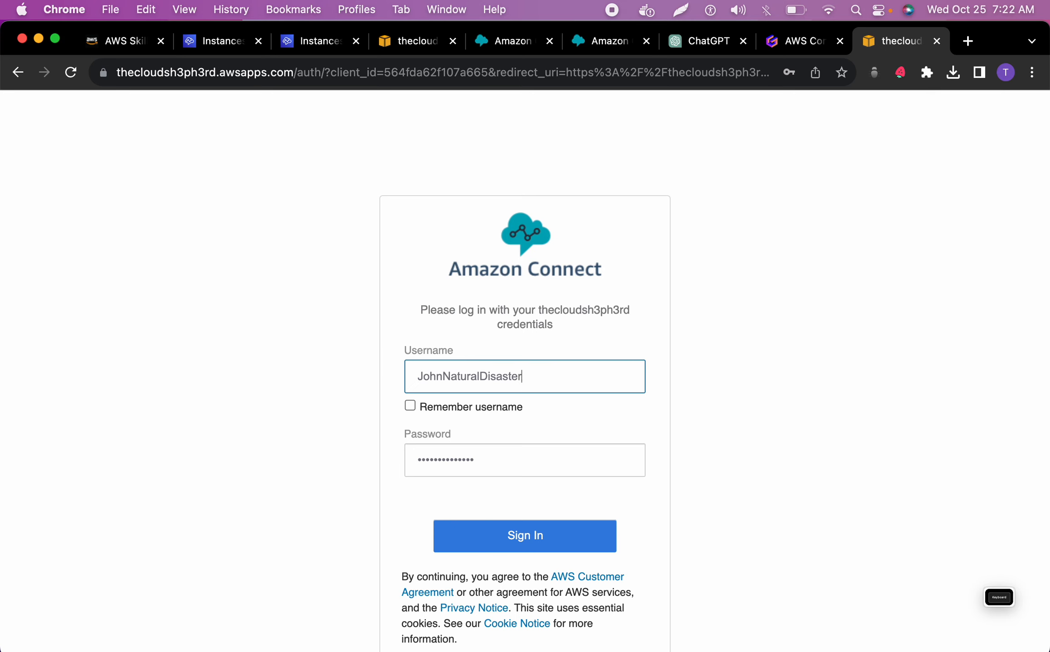
left_click(497, 539)
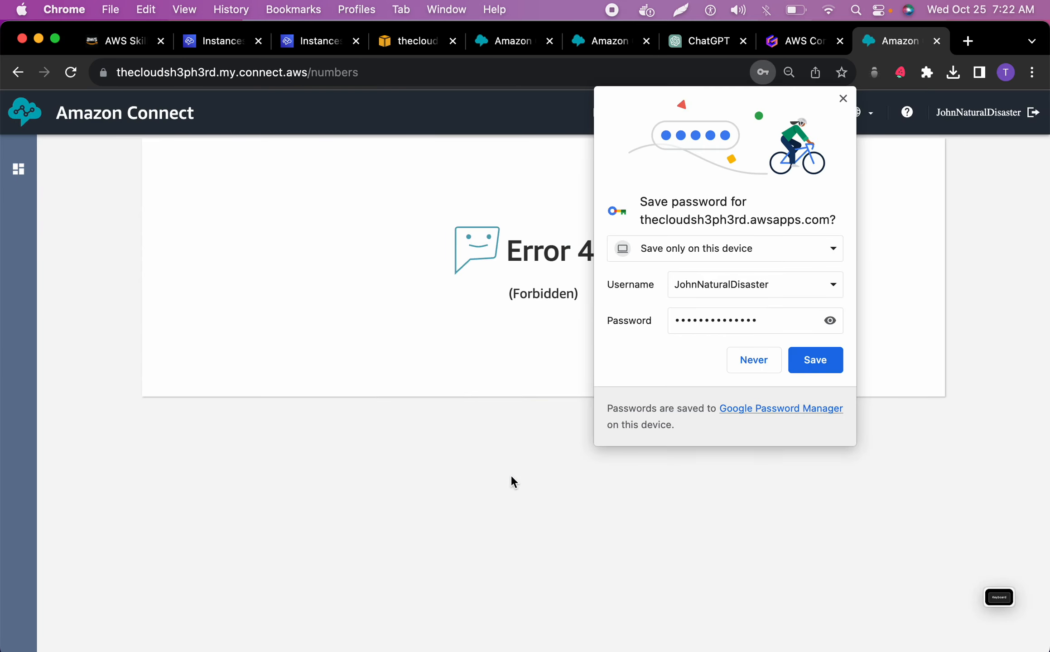
left_click(815, 366)
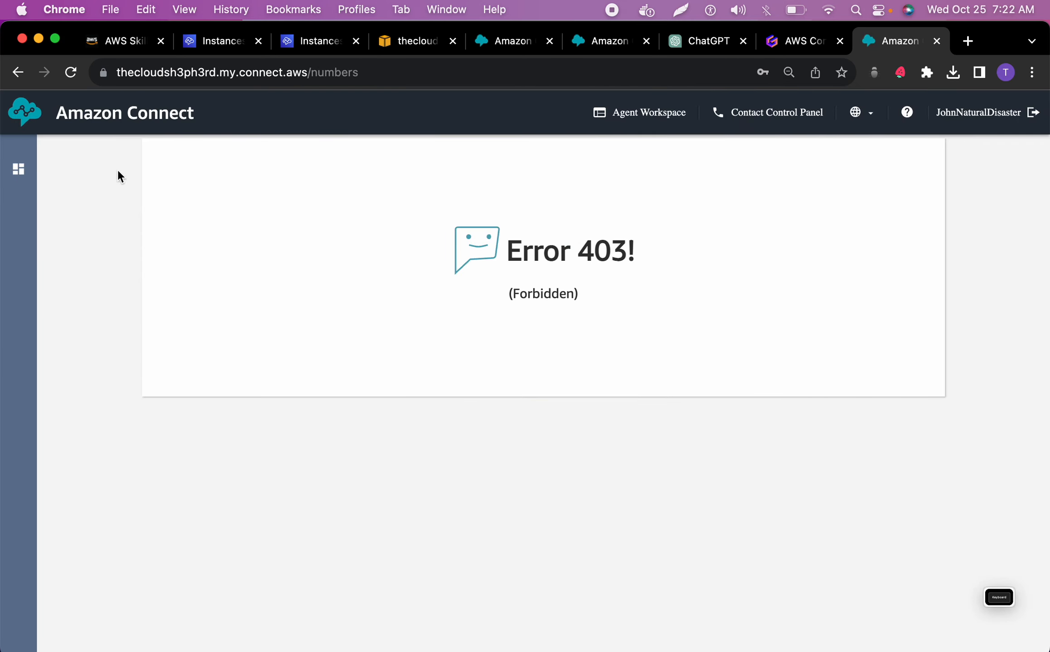